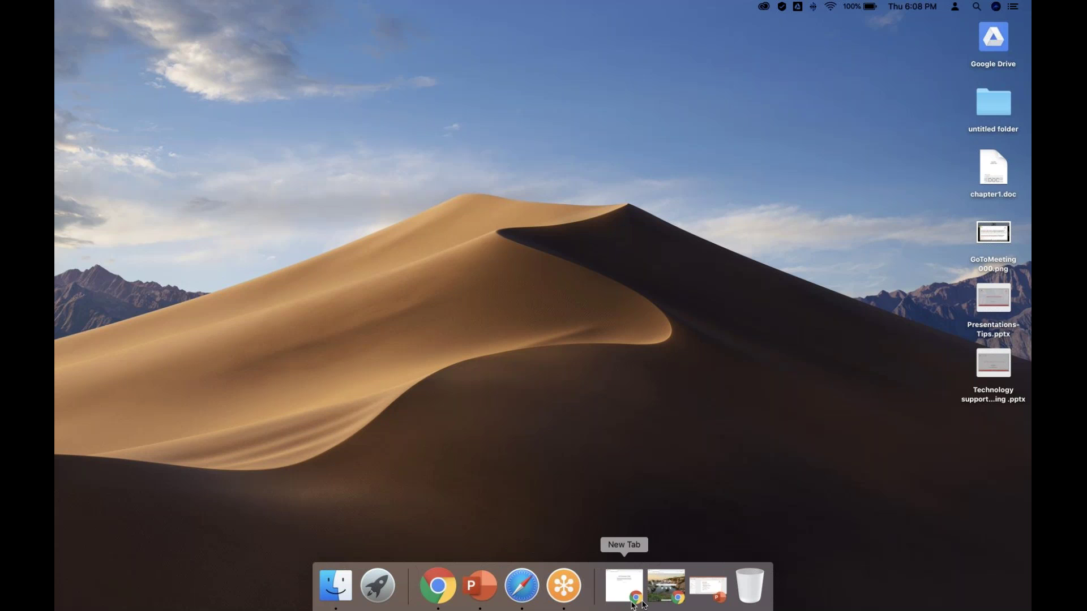
Restore the minimized Guest Chrome window from the Dock
{"action": "left_click", "coordinate": [666, 593]}
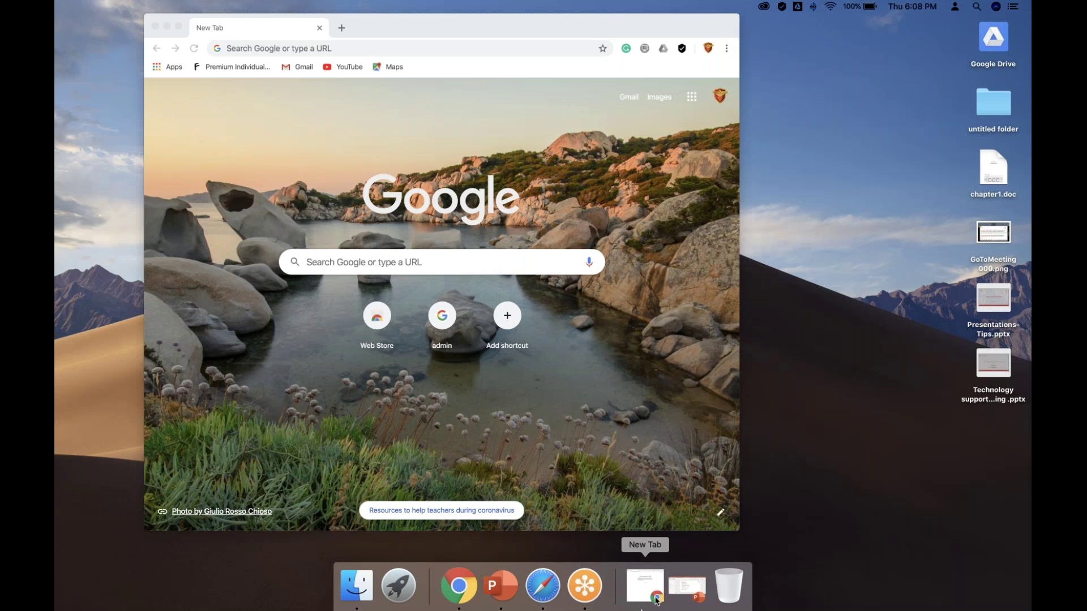
{"action": "left_click", "coordinate": [656, 599]}
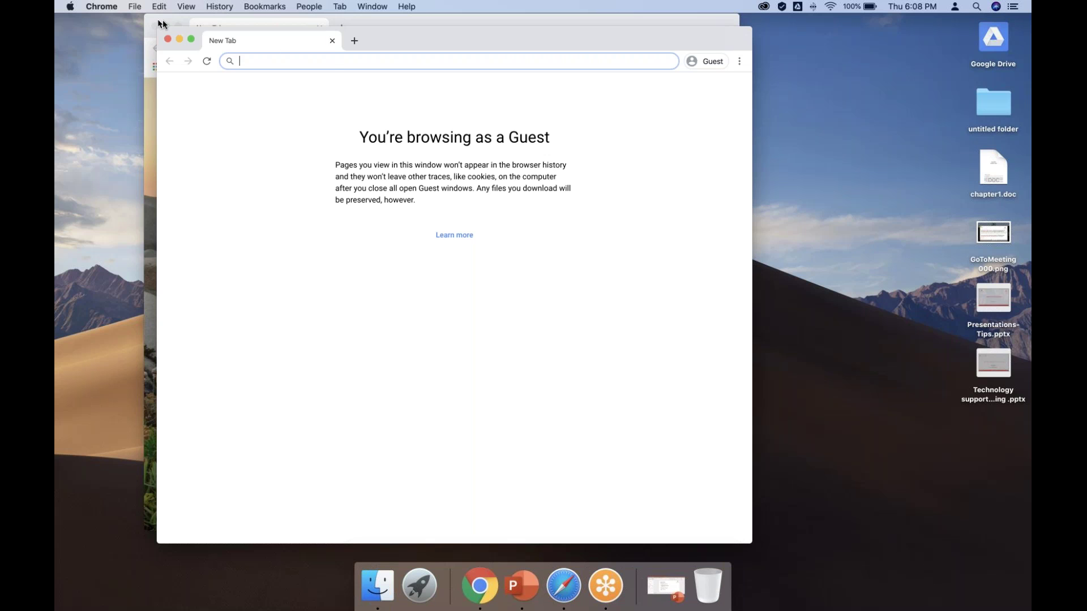
Put the Guest window in full screen and search Google for 'google'
{"action": "mouse_move", "coordinate": [191, 39]}
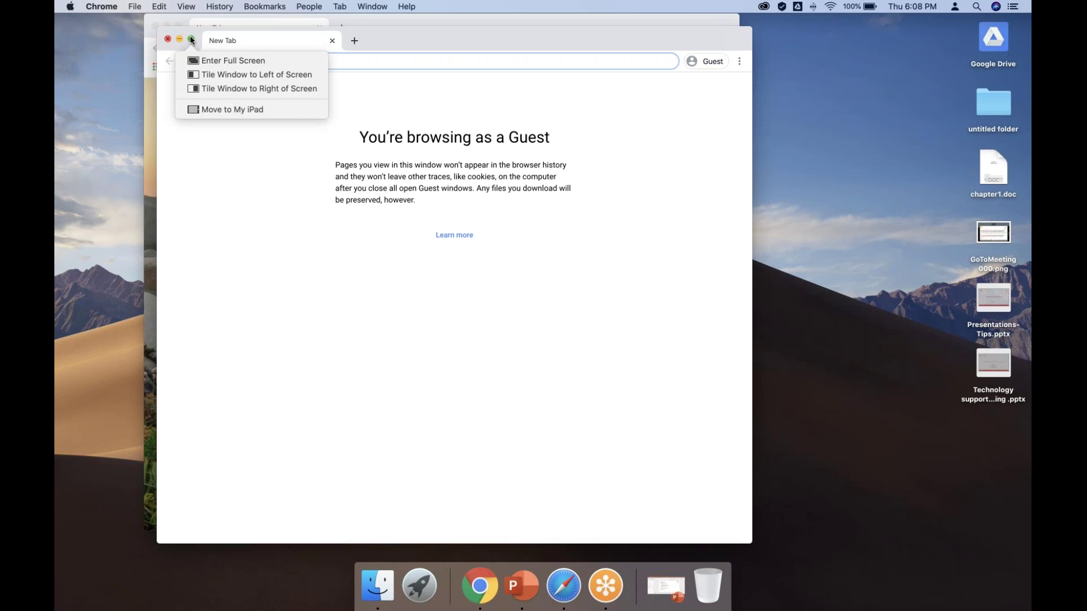
{"action": "left_click", "coordinate": [192, 40]}
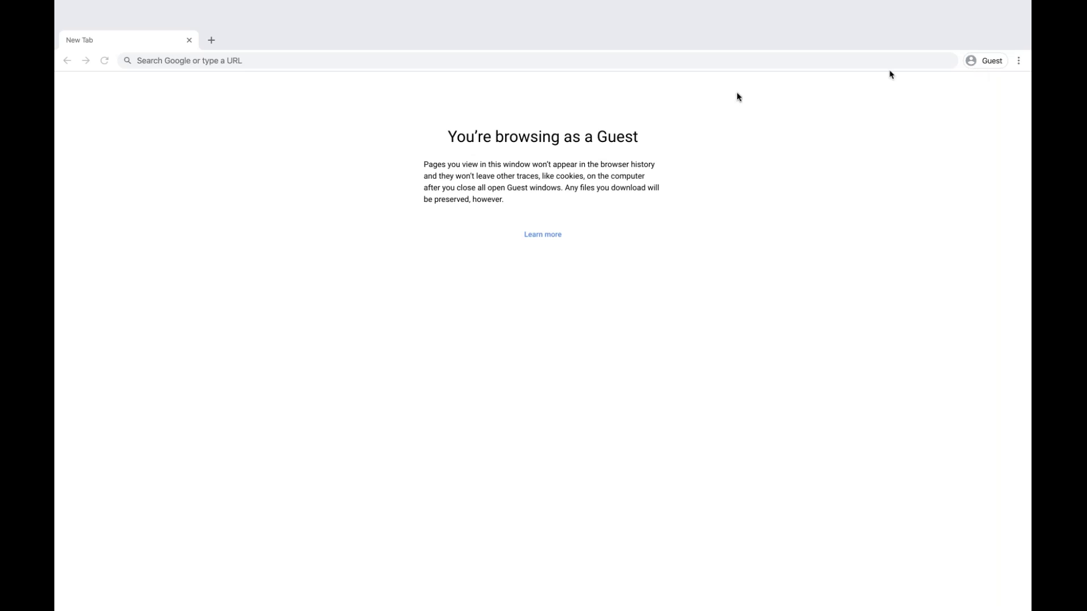
{"action": "type", "text": "g"}
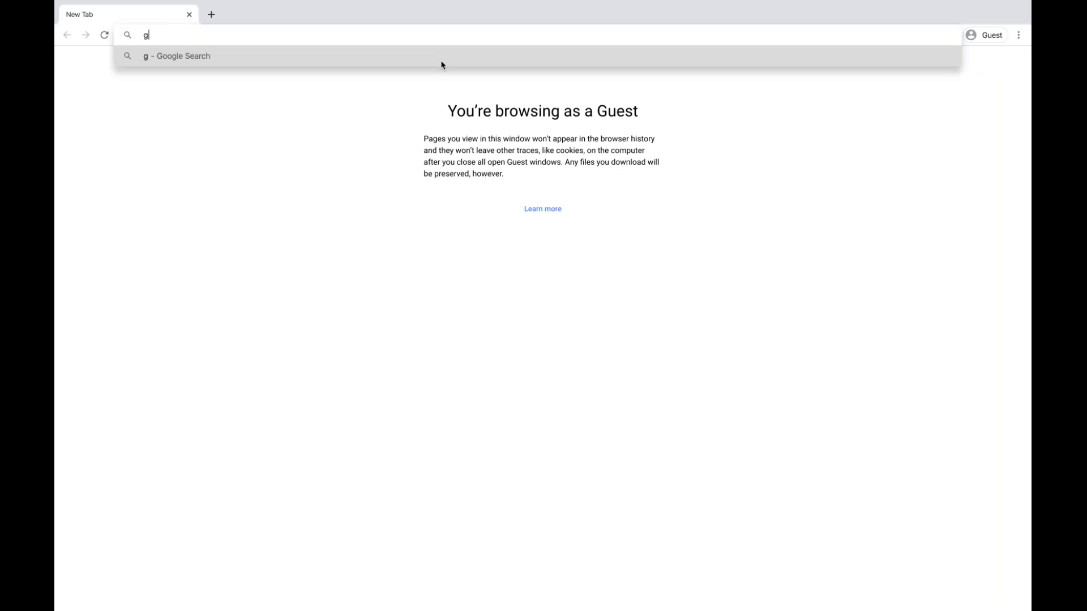
{"action": "type", "text": "oogle"}
{"action": "key", "text": "Return"}
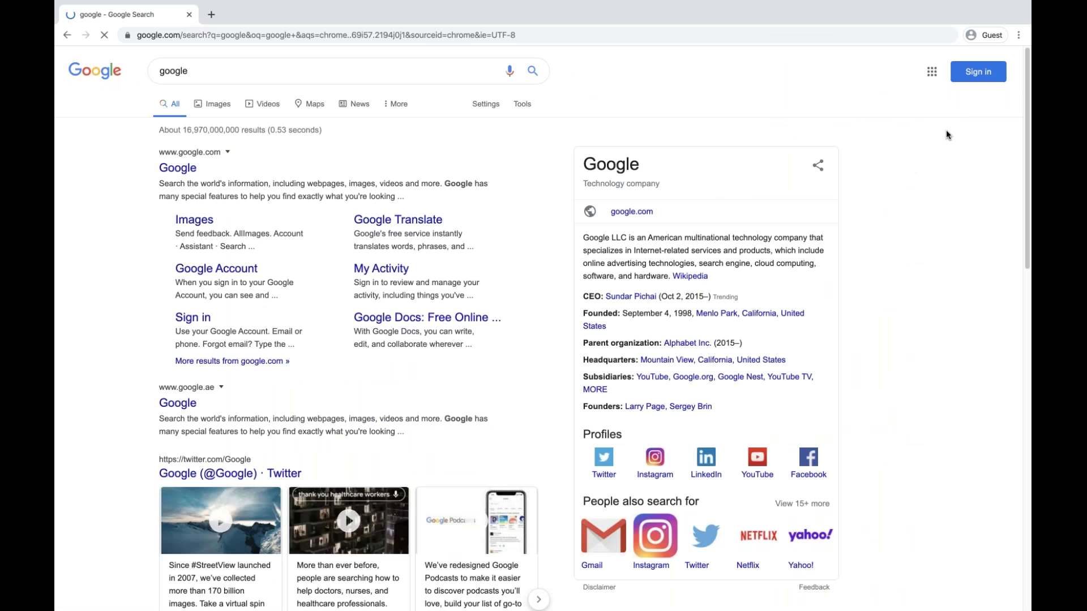
Submit the account e-mail on the Google sign-in page, then leave full-screen mode
{"action": "left_click", "coordinate": [970, 75]}
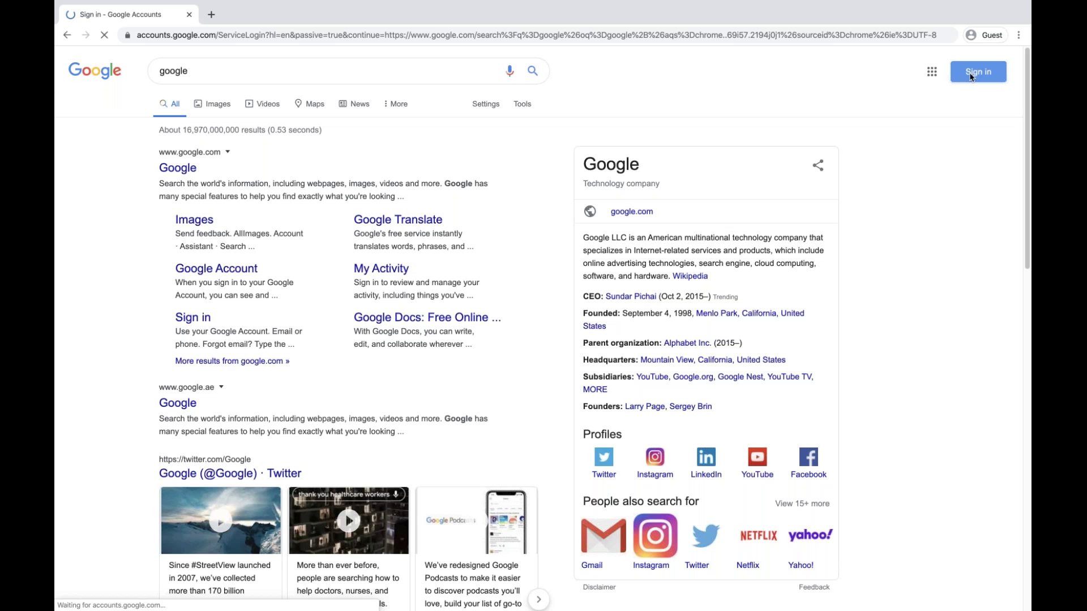
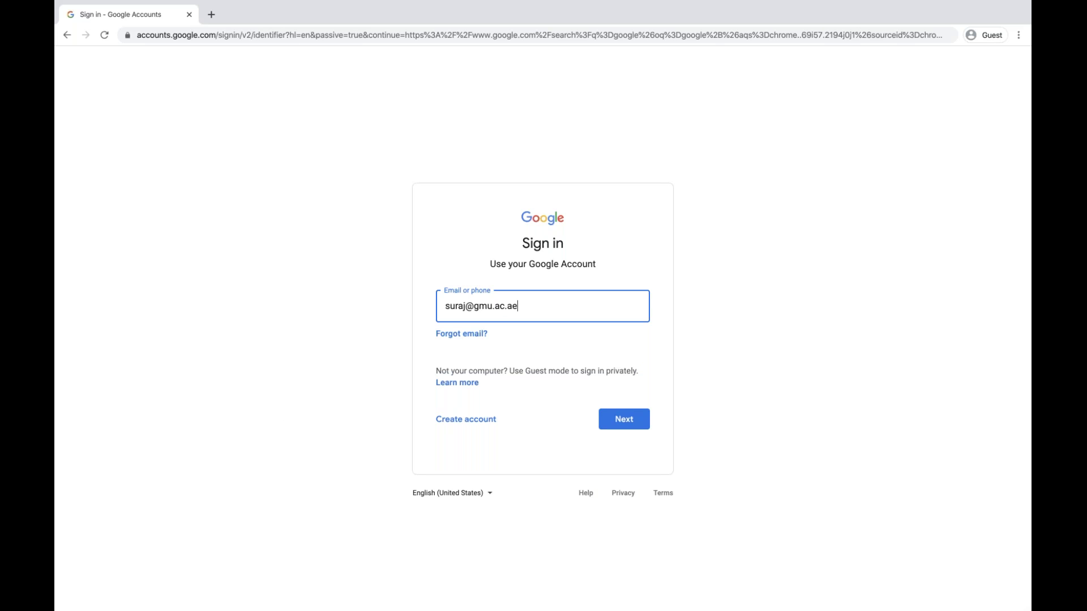
{"action": "key", "text": "Return"}
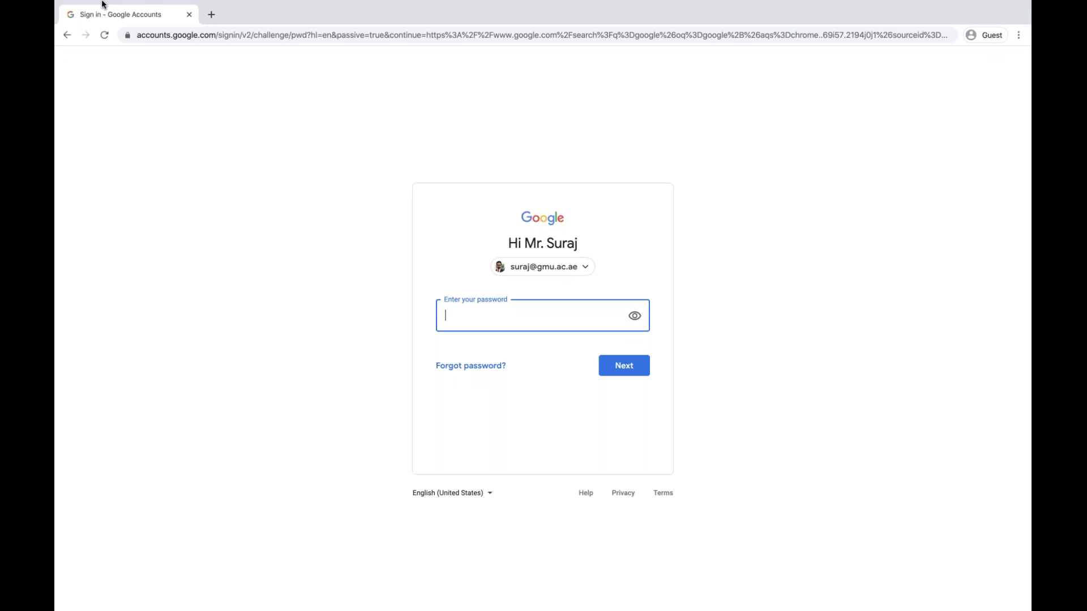
{"action": "mouse_move", "coordinate": [103, 4]}
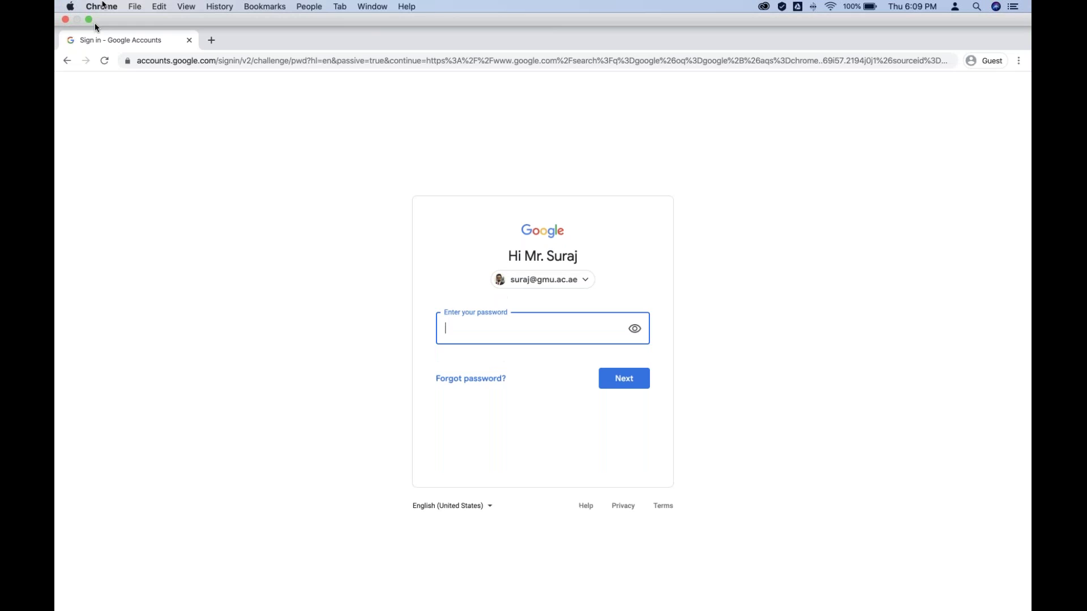
{"action": "left_click", "coordinate": [89, 20]}
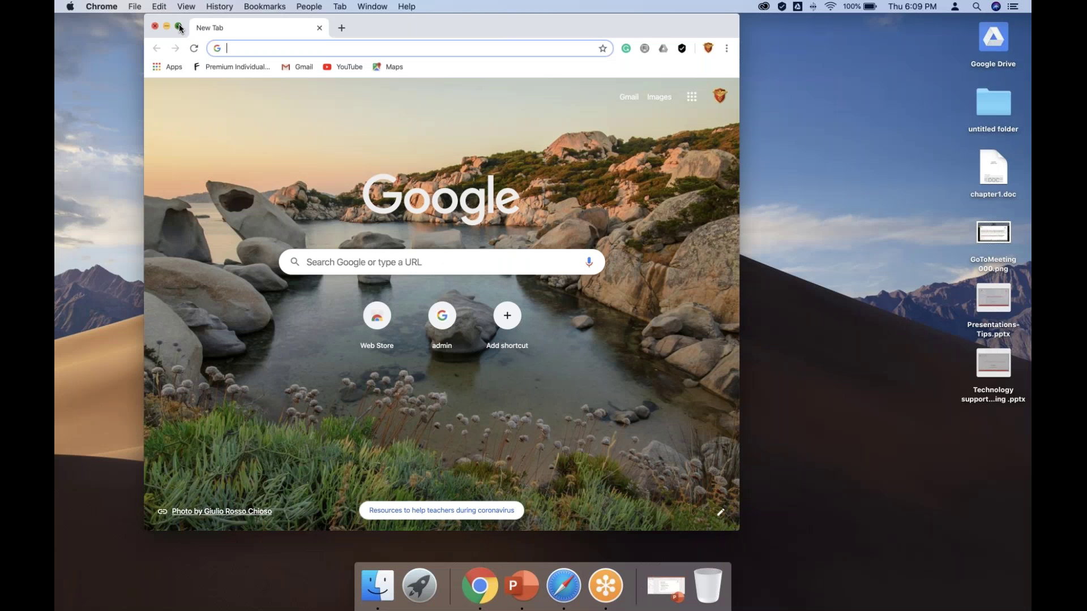
Switch the main Chrome window to full screen and launch Calendar from the Google apps grid
{"action": "left_click", "coordinate": [179, 27]}
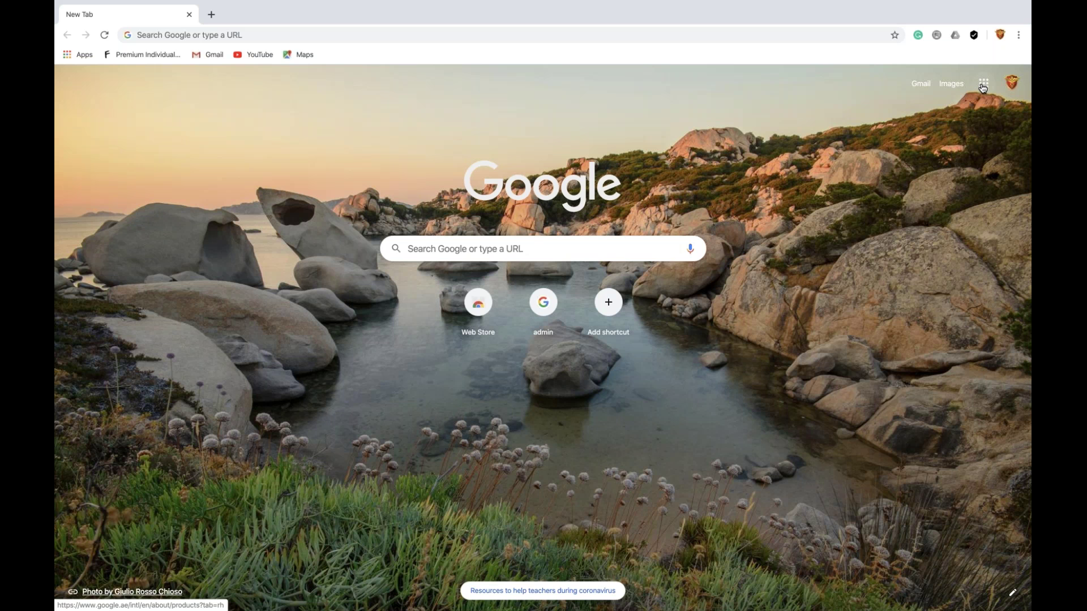
{"action": "left_click", "coordinate": [983, 85]}
{"action": "left_click", "coordinate": [875, 249]}
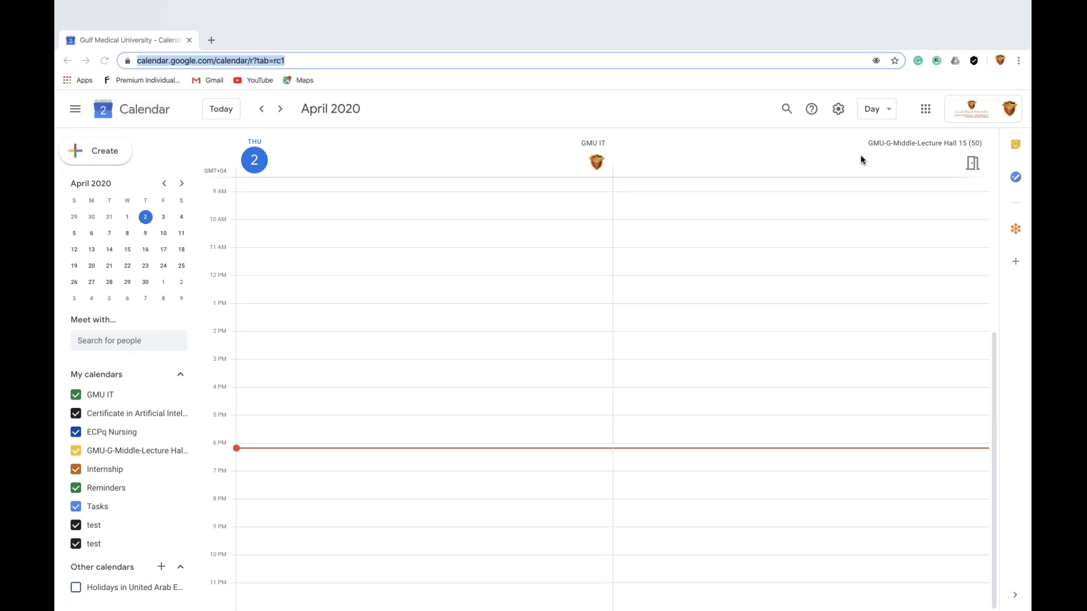
{"action": "left_click", "coordinate": [727, 181]}
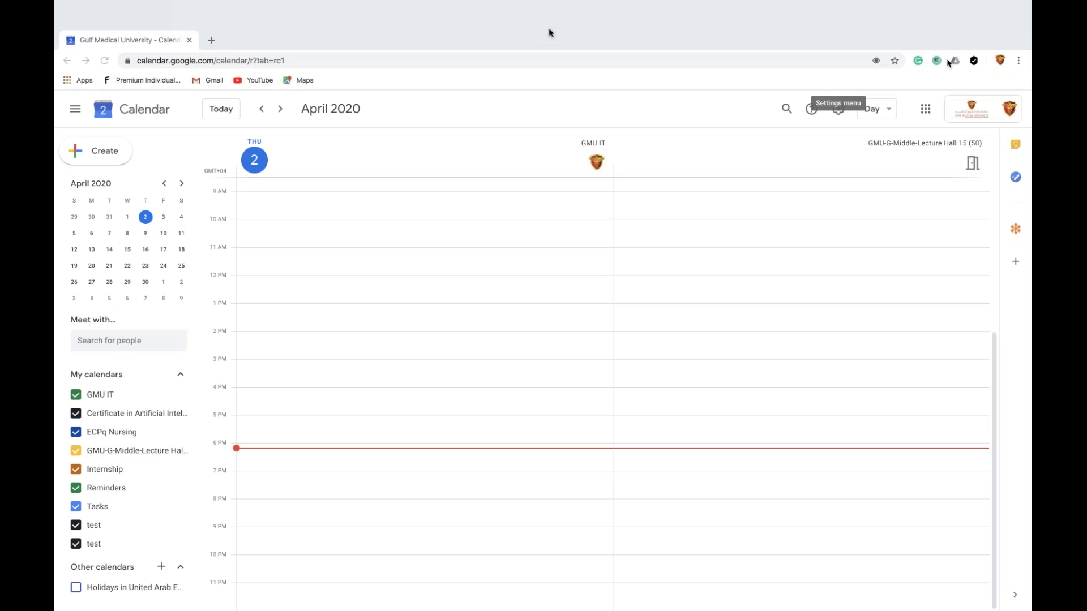
{"action": "left_click", "coordinate": [211, 15]}
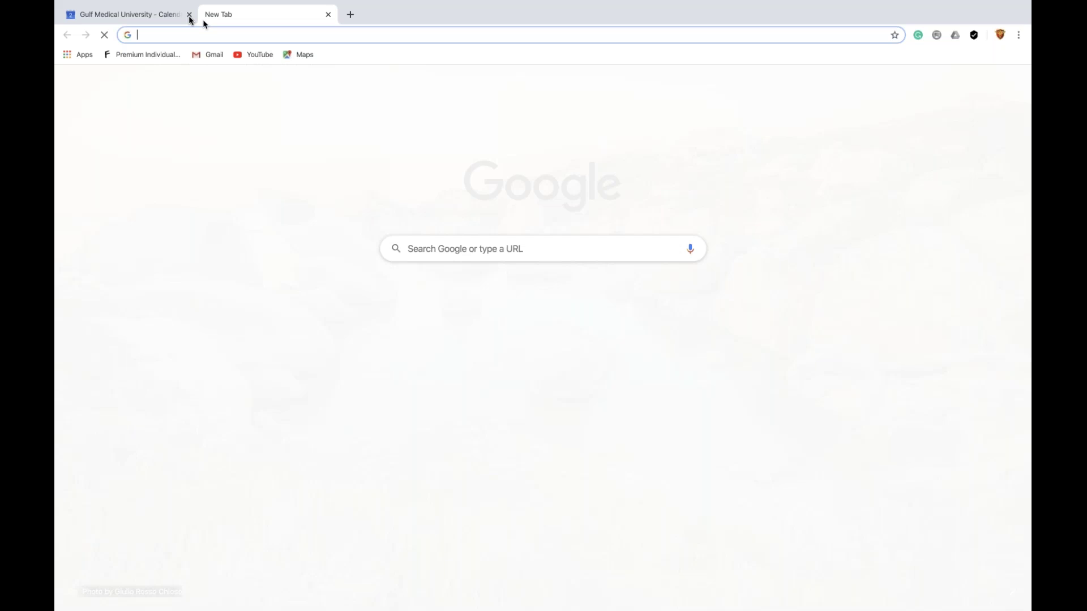
{"action": "left_click", "coordinate": [189, 15]}
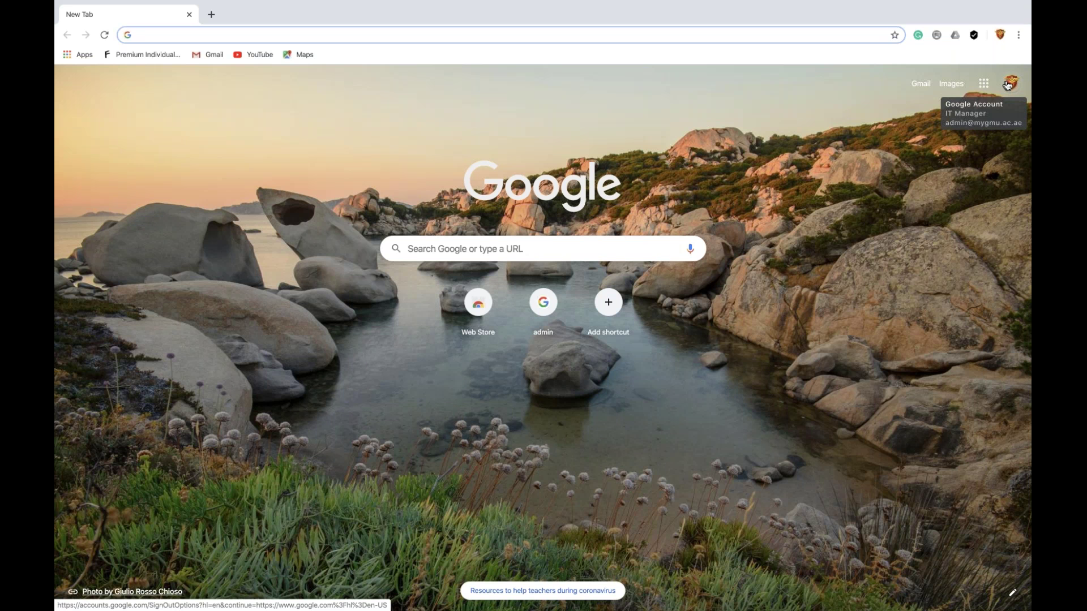
{"action": "left_click", "coordinate": [984, 83]}
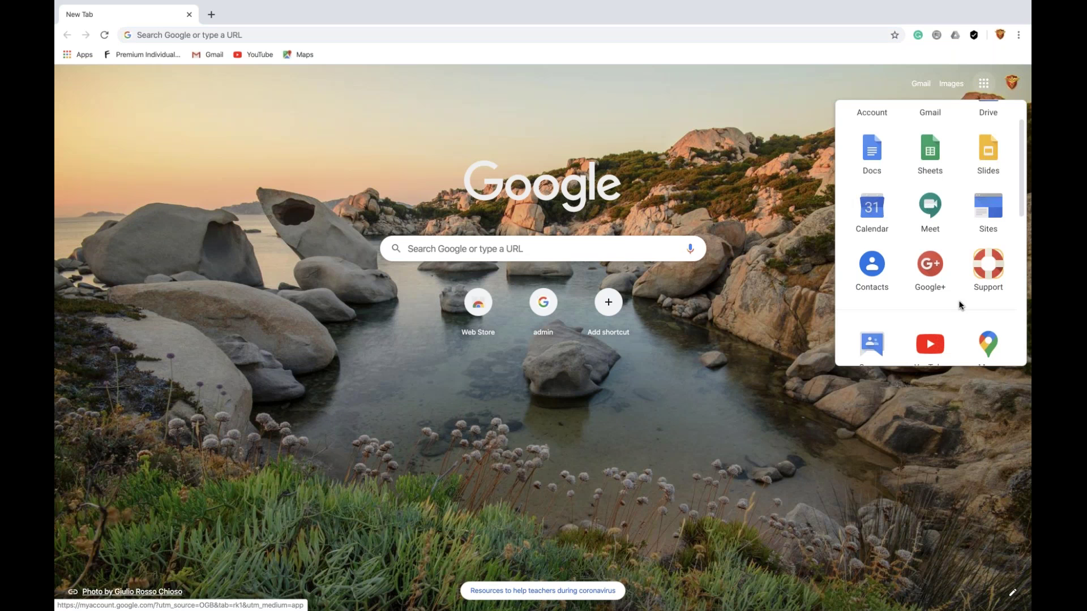
{"action": "left_click", "coordinate": [876, 213]}
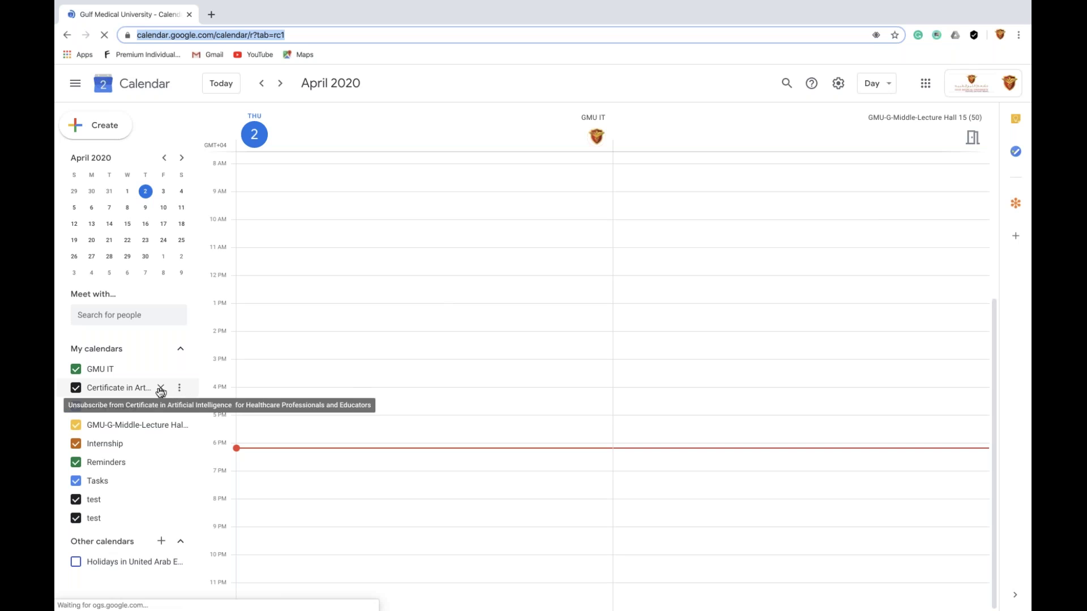
Remove the Certificate, ECPq Nursing, Lecture Hall 15 and Internship calendars from My calendars
{"action": "left_click", "coordinate": [161, 389]}
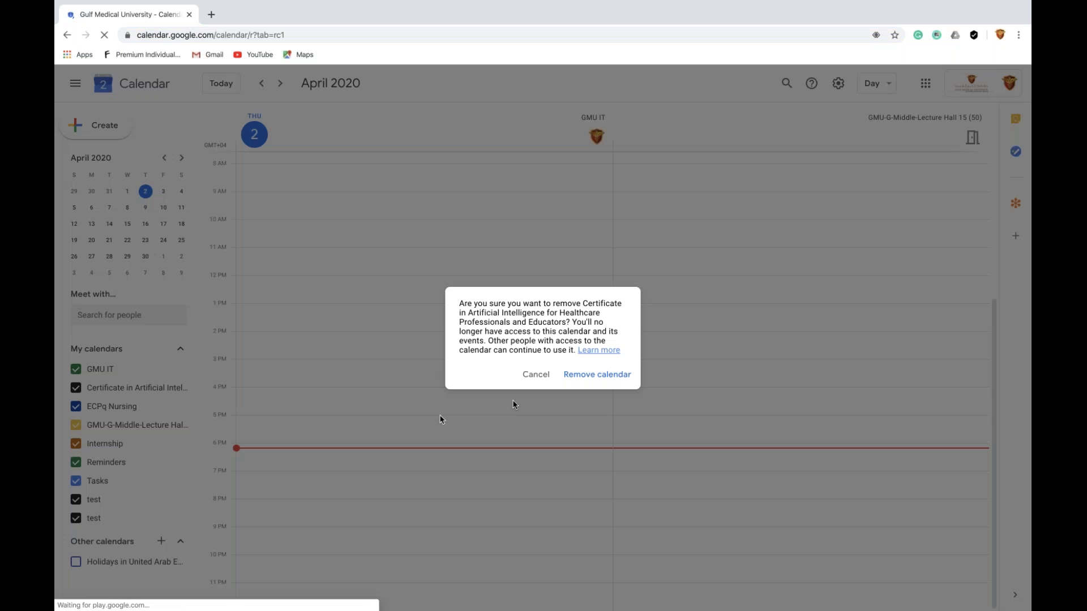
{"action": "left_click", "coordinate": [588, 373]}
{"action": "left_click", "coordinate": [161, 390]}
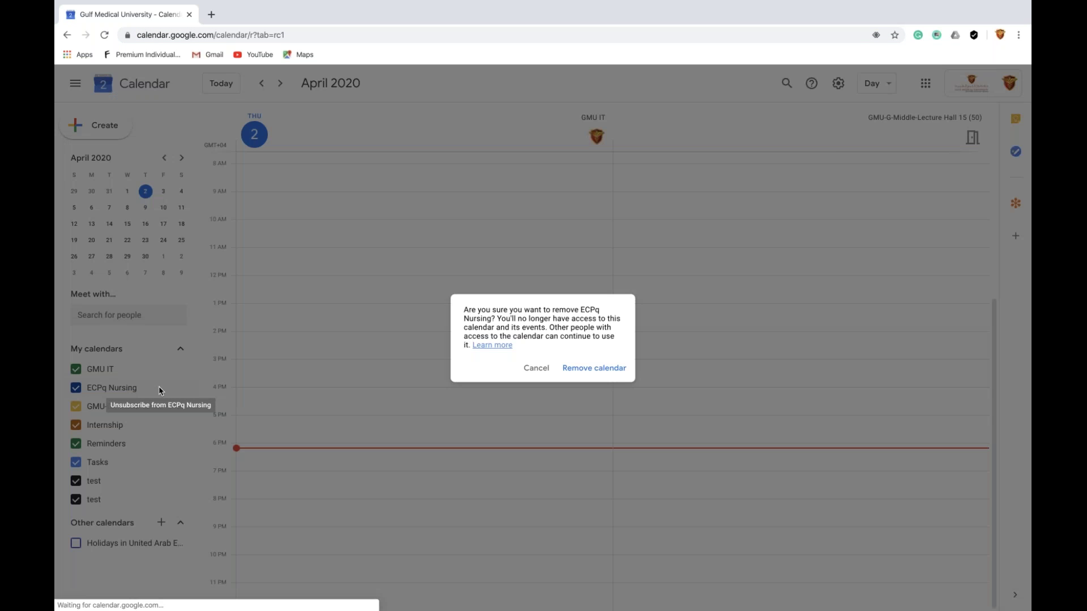
{"action": "left_click", "coordinate": [589, 370]}
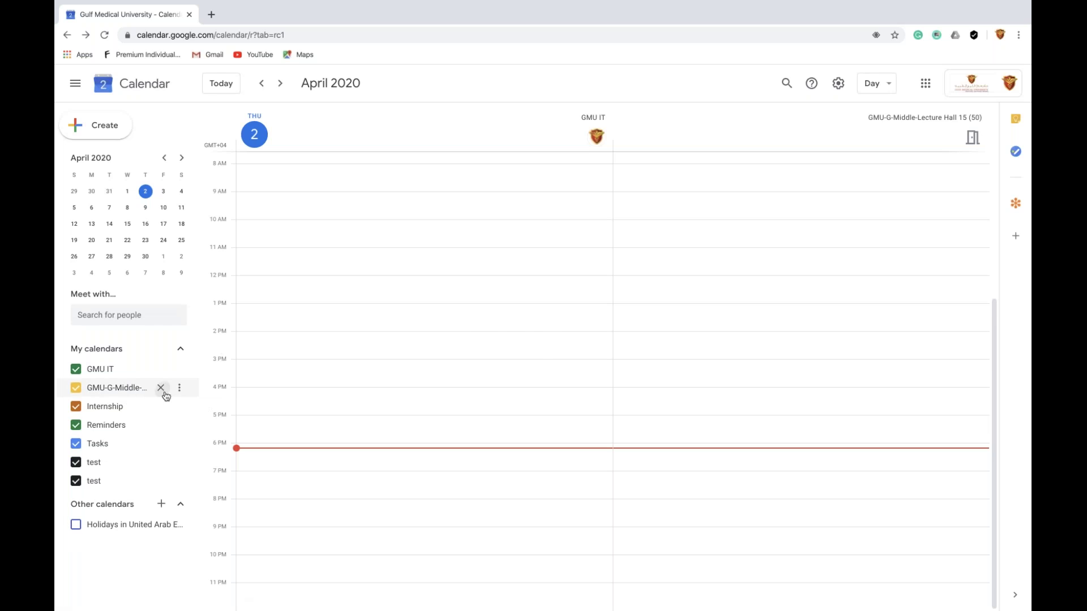
{"action": "left_click", "coordinate": [161, 388]}
{"action": "left_click", "coordinate": [590, 363]}
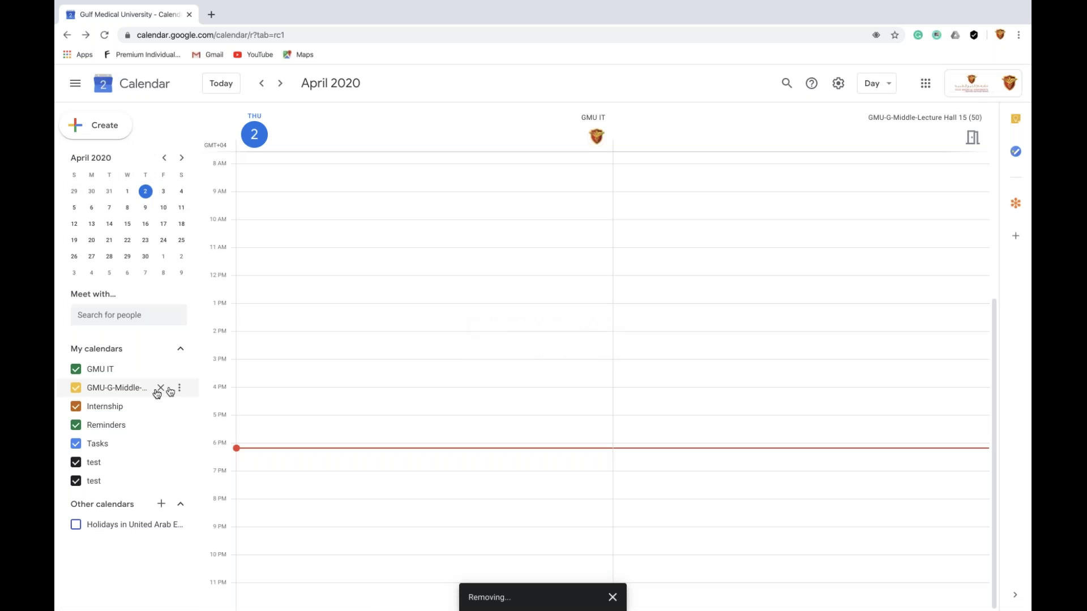
{"action": "left_click", "coordinate": [161, 388]}
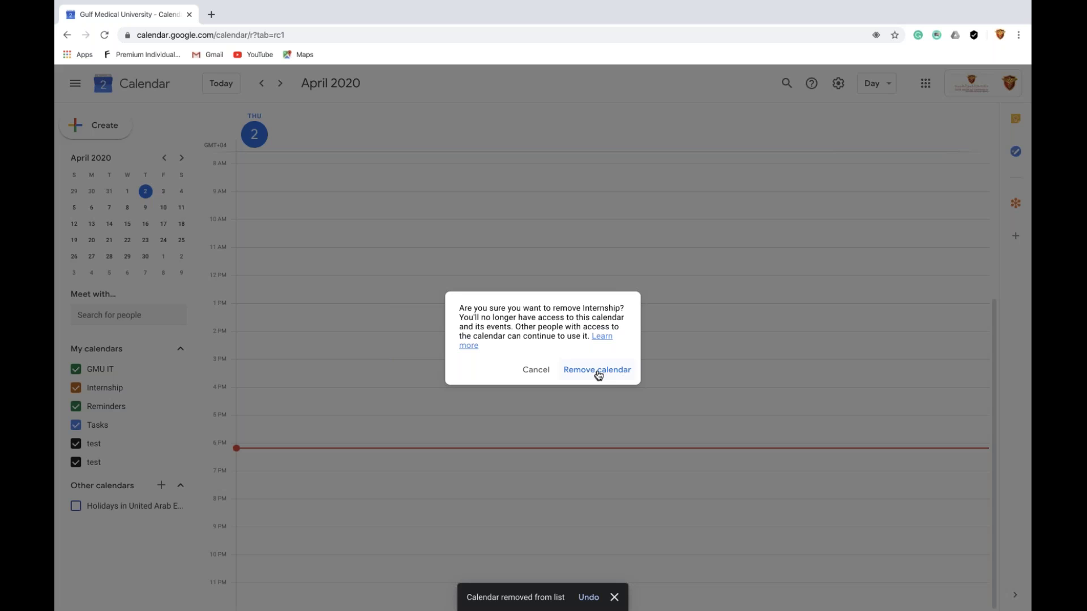
{"action": "left_click", "coordinate": [599, 375]}
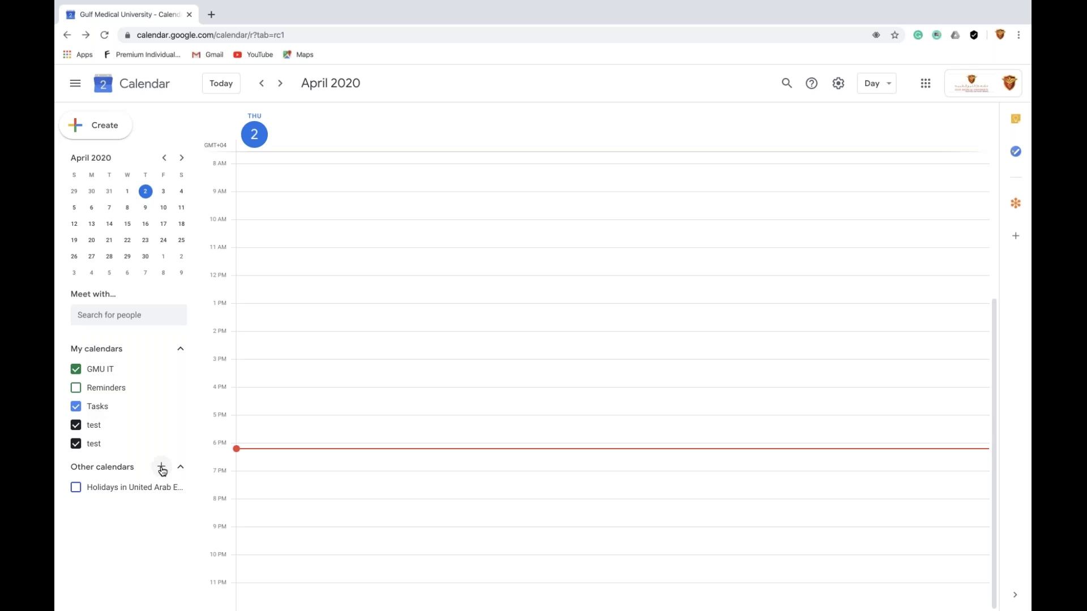
Choose Create new calendar from the Other calendars + menu
{"action": "left_click", "coordinate": [161, 468]}
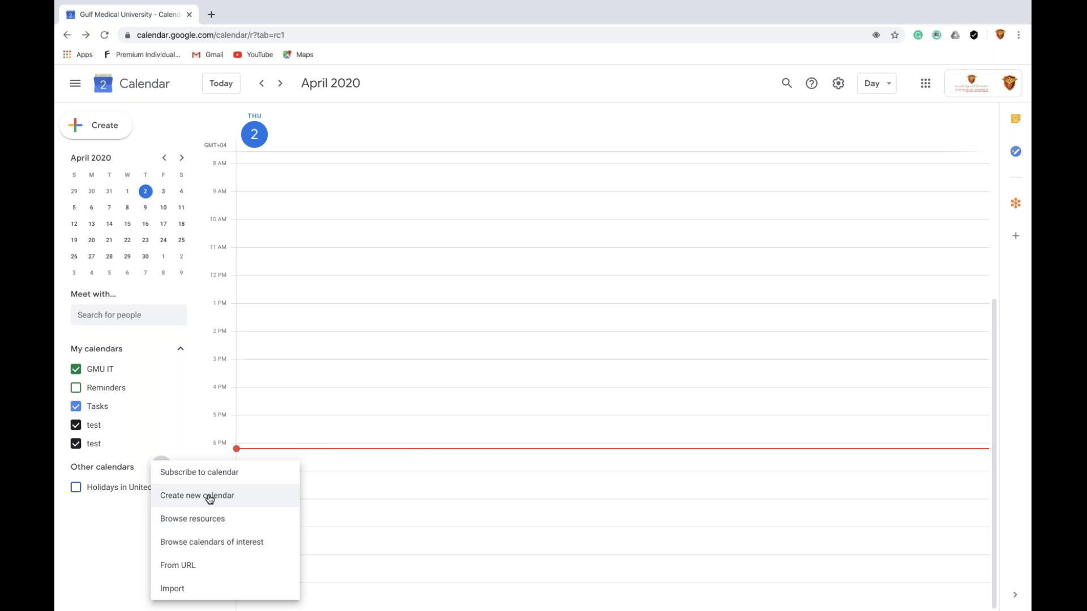
{"action": "left_click", "coordinate": [162, 443]}
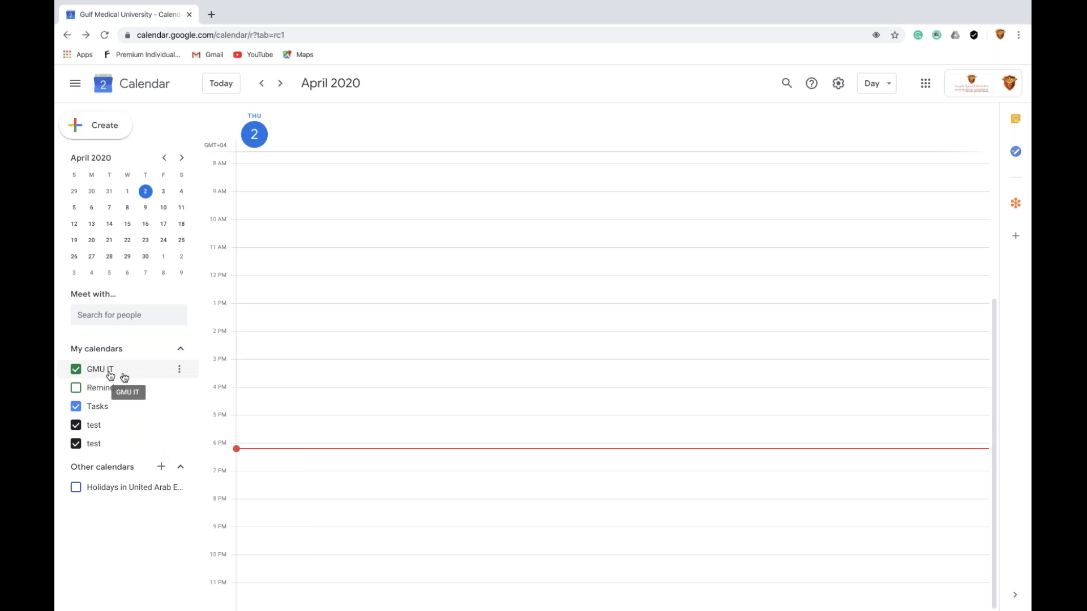
{"action": "left_click", "coordinate": [162, 469]}
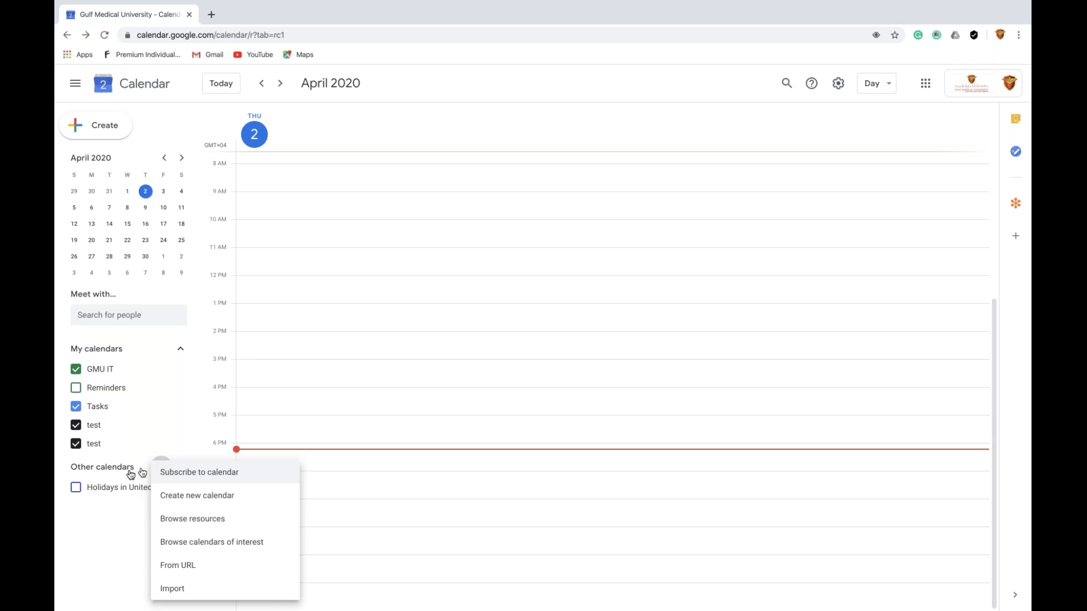
{"action": "left_click", "coordinate": [187, 501]}
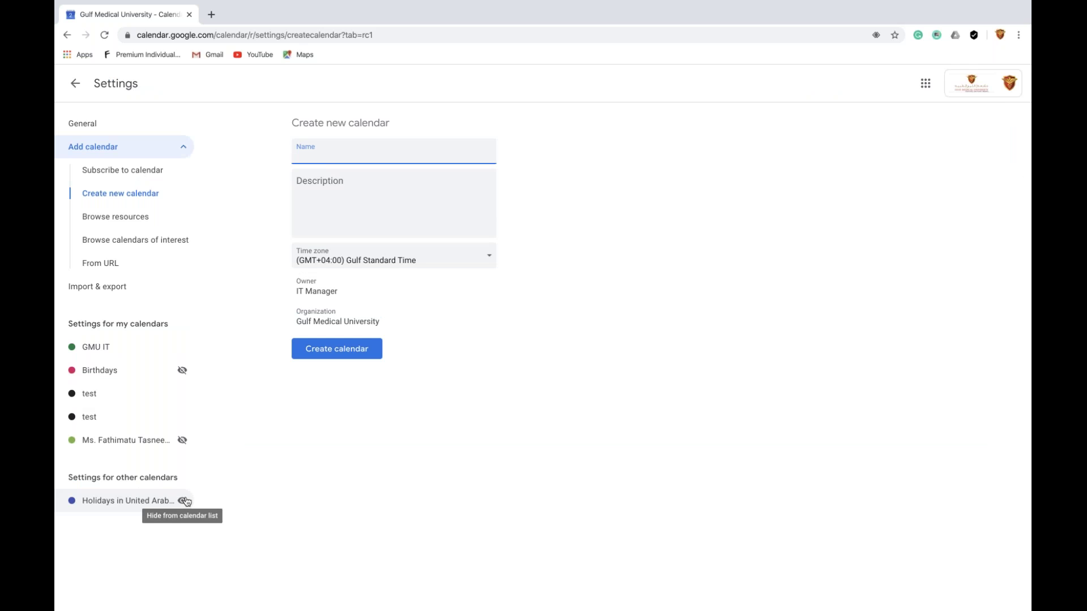
Create calendar 'Year 1' described 'This is time for year students', keeping Gulf Standard Time
{"action": "type", "text": "Year 1"}
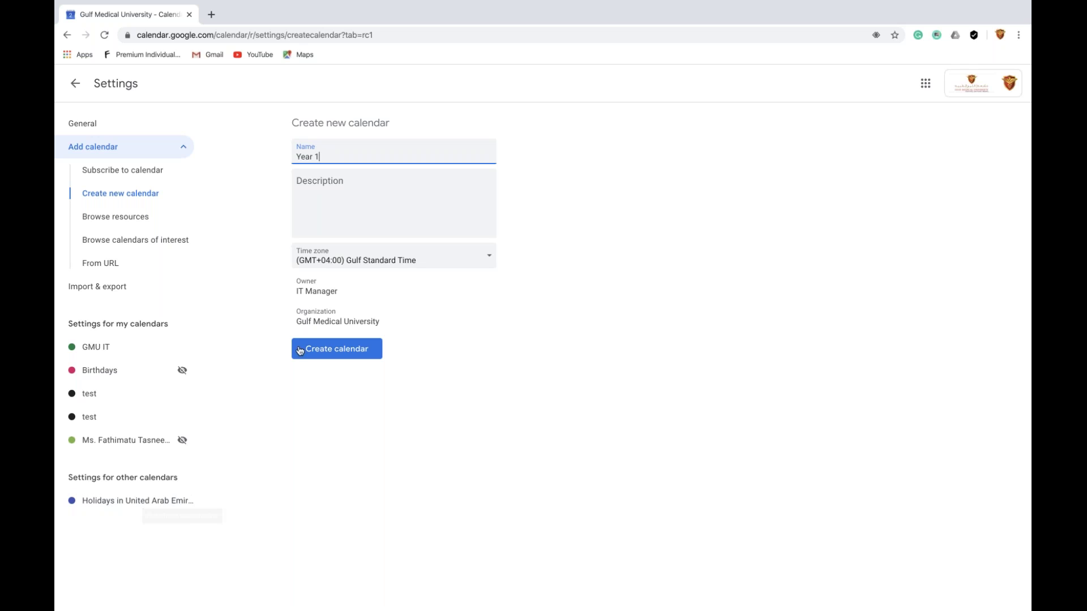
{"action": "left_click", "coordinate": [364, 208]}
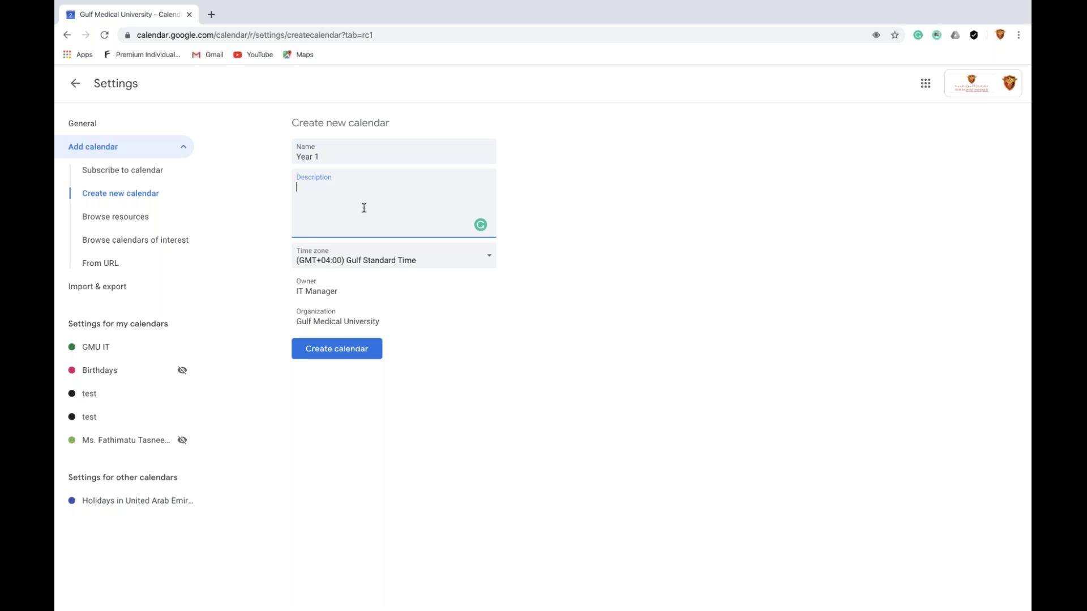
{"action": "type", "text": "This"}
{"action": "type", "text": " is ti"}
{"action": "type", "text": "me"}
{"action": "type", "text": " of "}
{"action": "type", "text": "year"}
{"action": "type", "text": " students"}
{"action": "left_click", "coordinate": [347, 187]}
{"action": "key", "text": "BackSpace"}
{"action": "key", "text": "BackSpace"}
{"action": "key", "text": "BackSpace"}
{"action": "type", "text": "for"}
{"action": "left_click", "coordinate": [400, 262]}
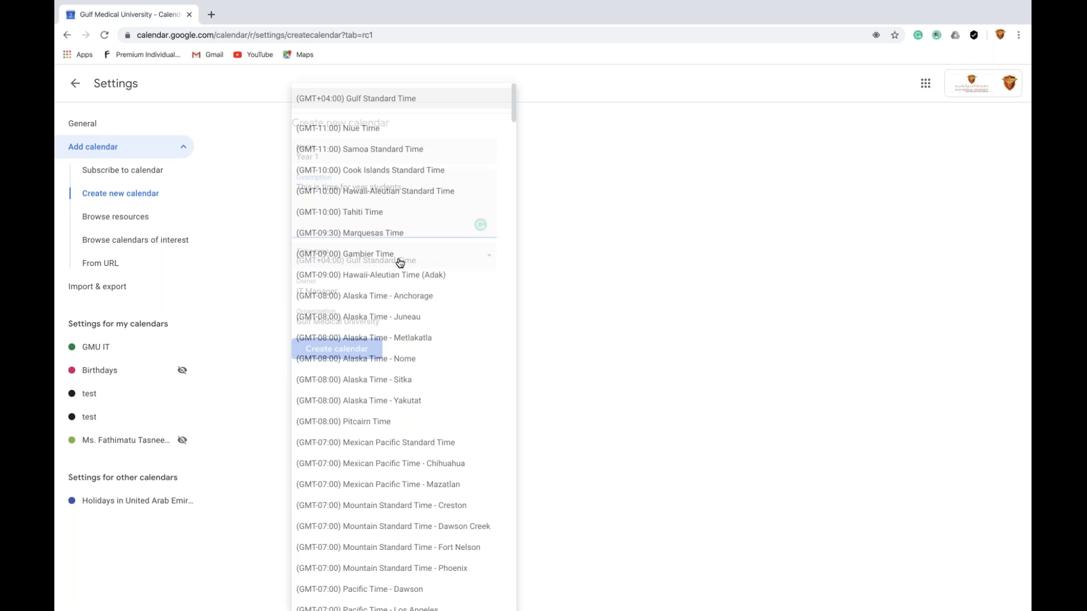
{"action": "left_click", "coordinate": [635, 313]}
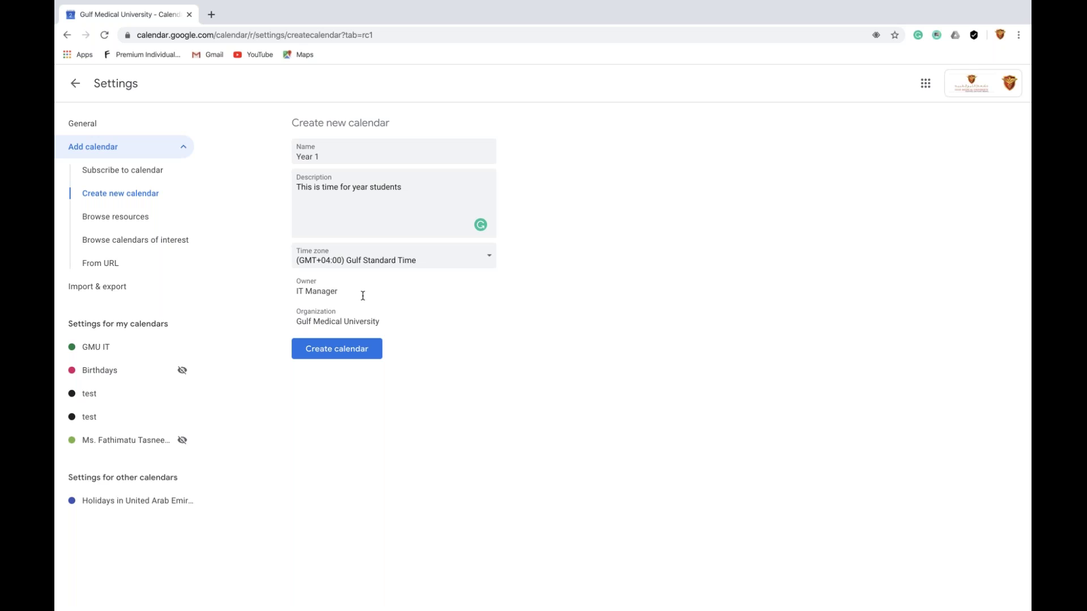
{"action": "left_click", "coordinate": [348, 355]}
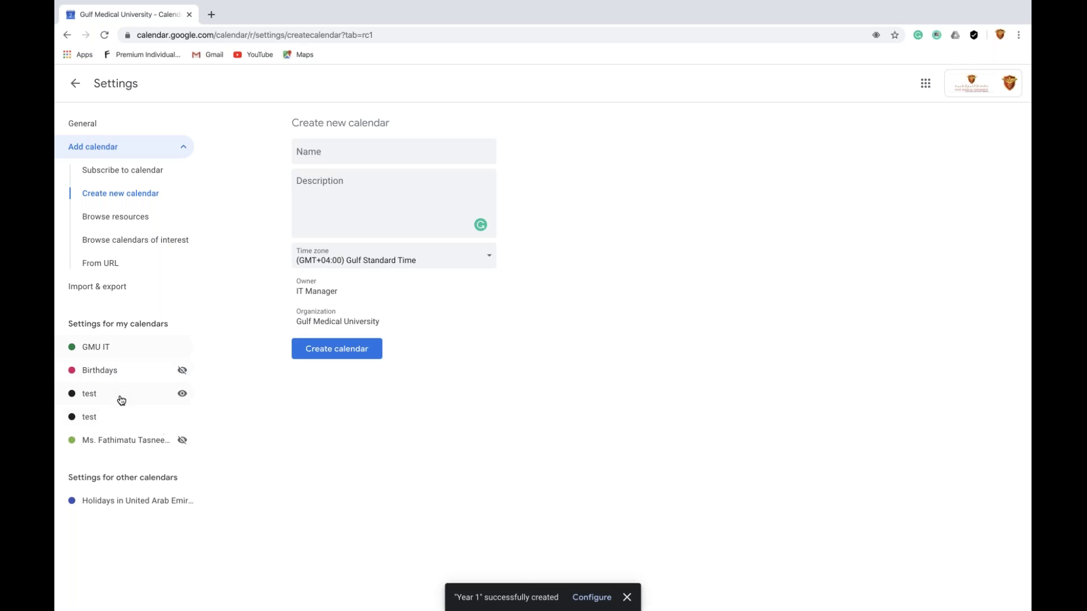
Return to the day view and remove both 'test' calendars
{"action": "left_click", "coordinate": [75, 84]}
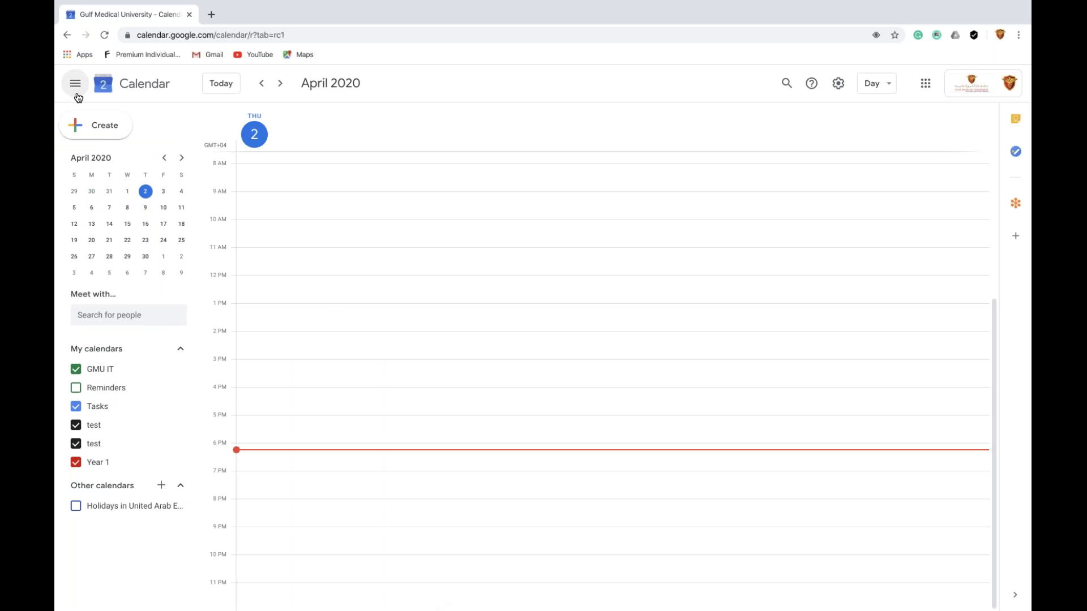
{"action": "left_click", "coordinate": [163, 444]}
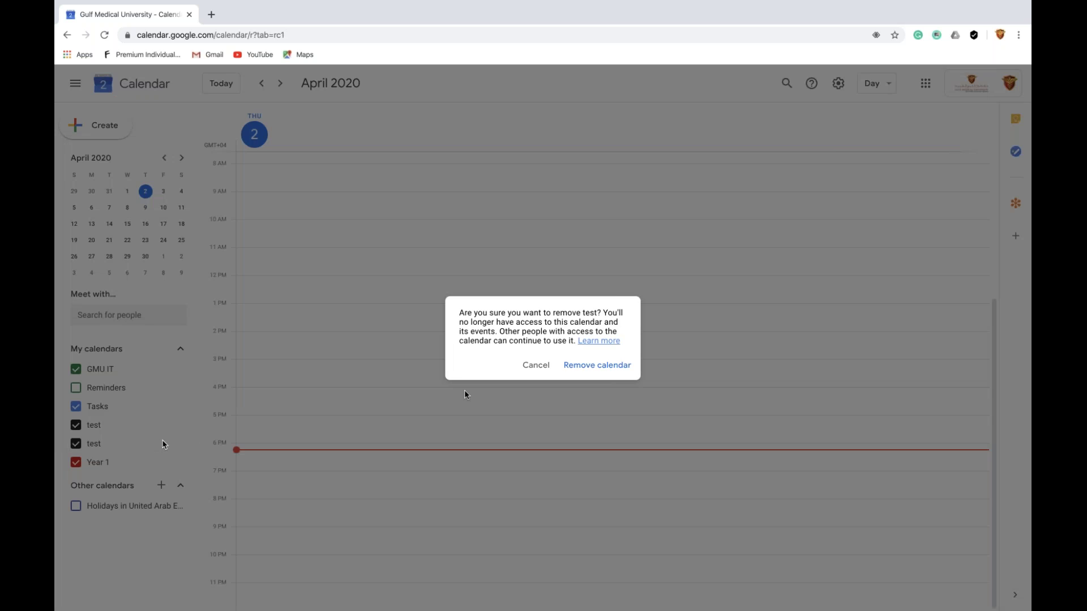
{"action": "left_click", "coordinate": [577, 367]}
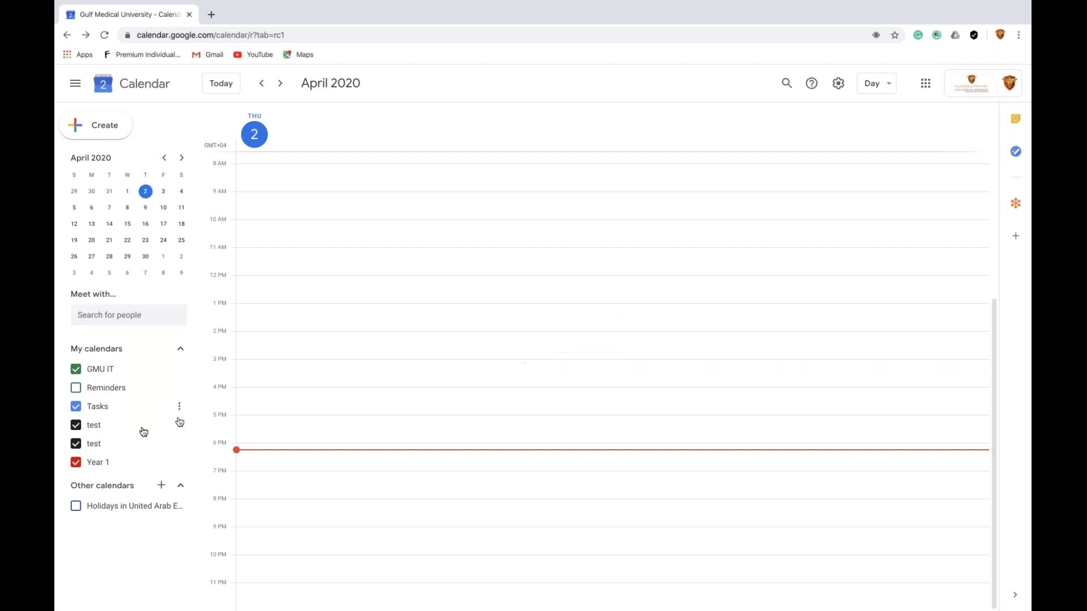
{"action": "left_click", "coordinate": [164, 425]}
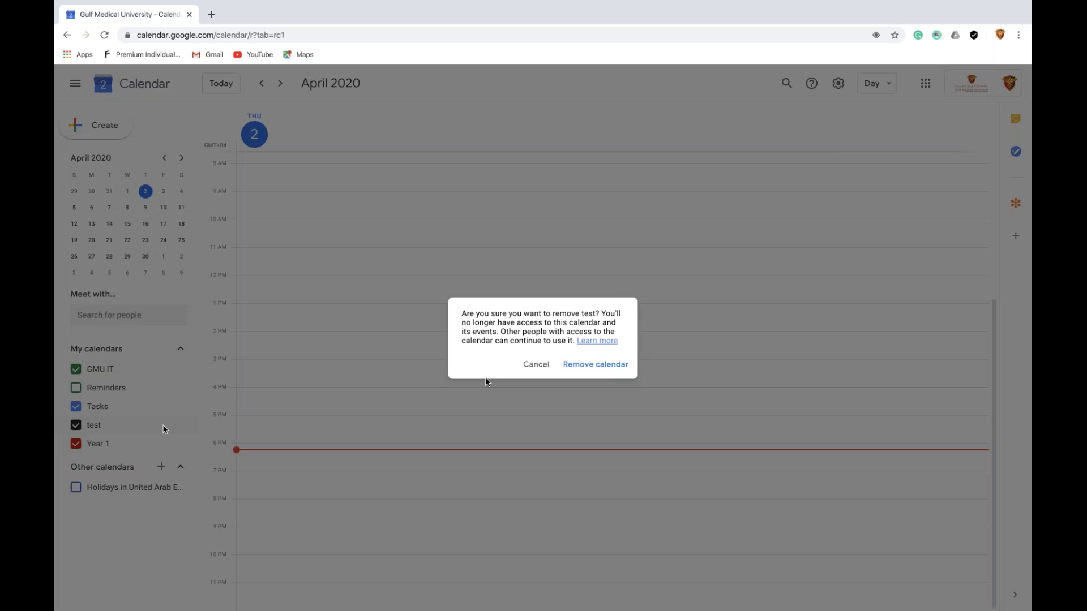
{"action": "left_click", "coordinate": [591, 367]}
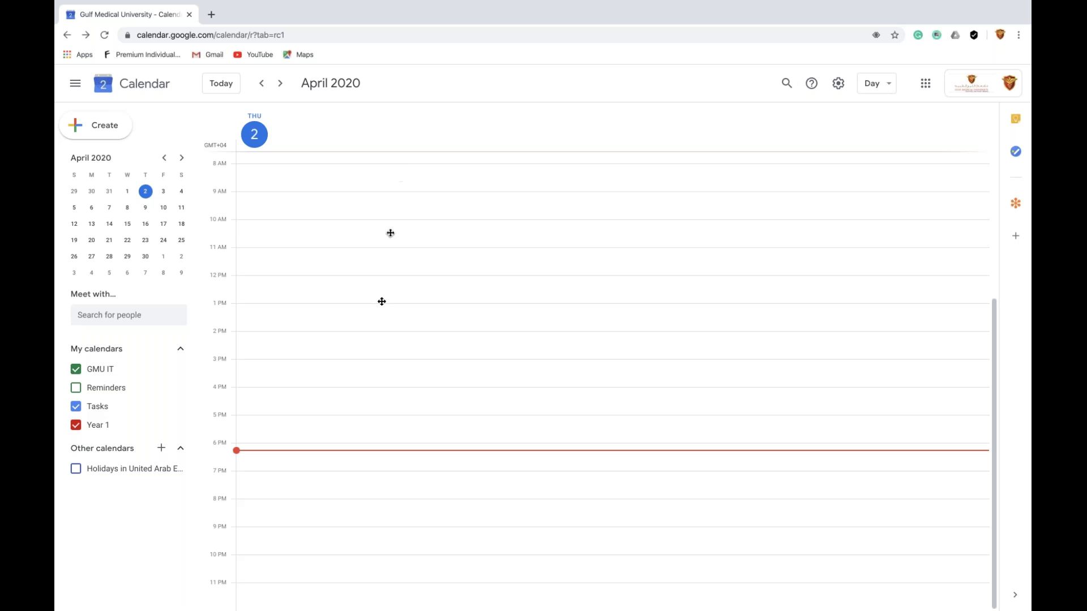
Draft an 8 AM–1 PM event, discard it, and tick the Reminders calendar
{"action": "left_click_drag", "start_coordinate": [398, 170], "coordinate": [380, 299]}
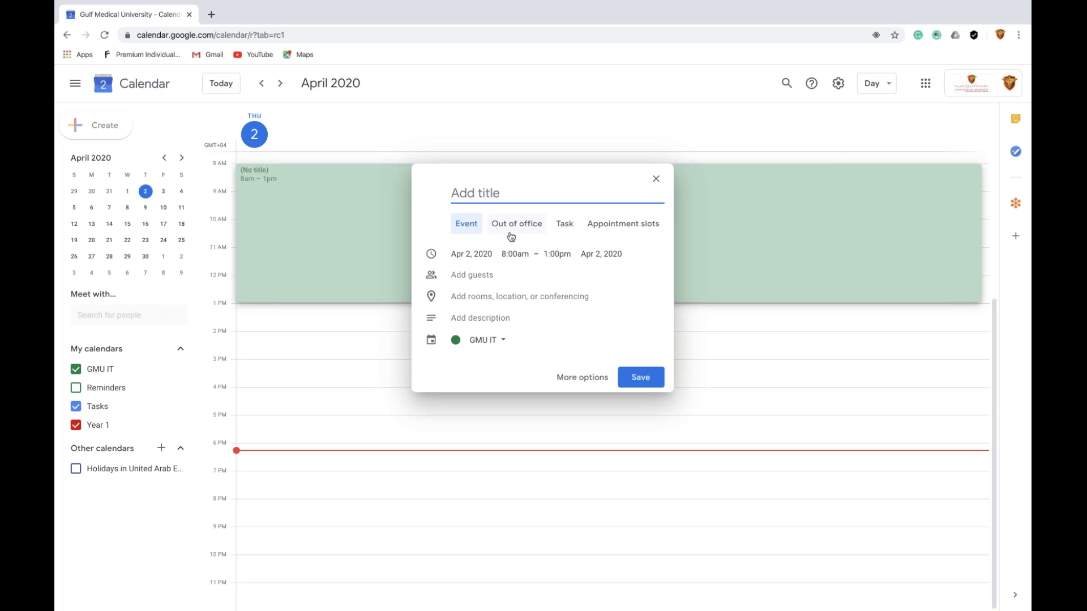
{"action": "left_click", "coordinate": [655, 179]}
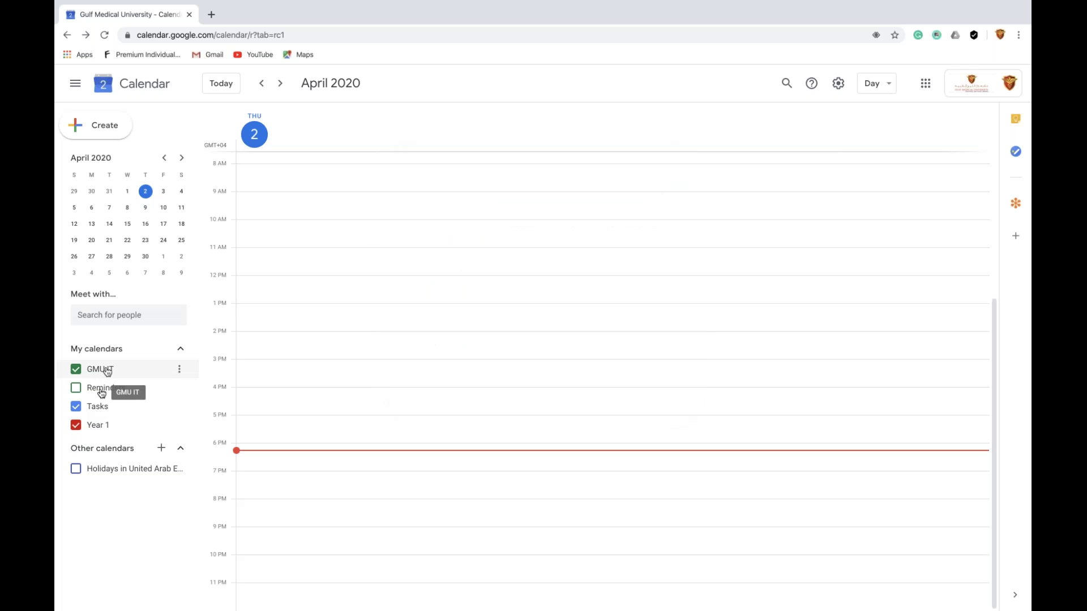
{"action": "left_click", "coordinate": [76, 388]}
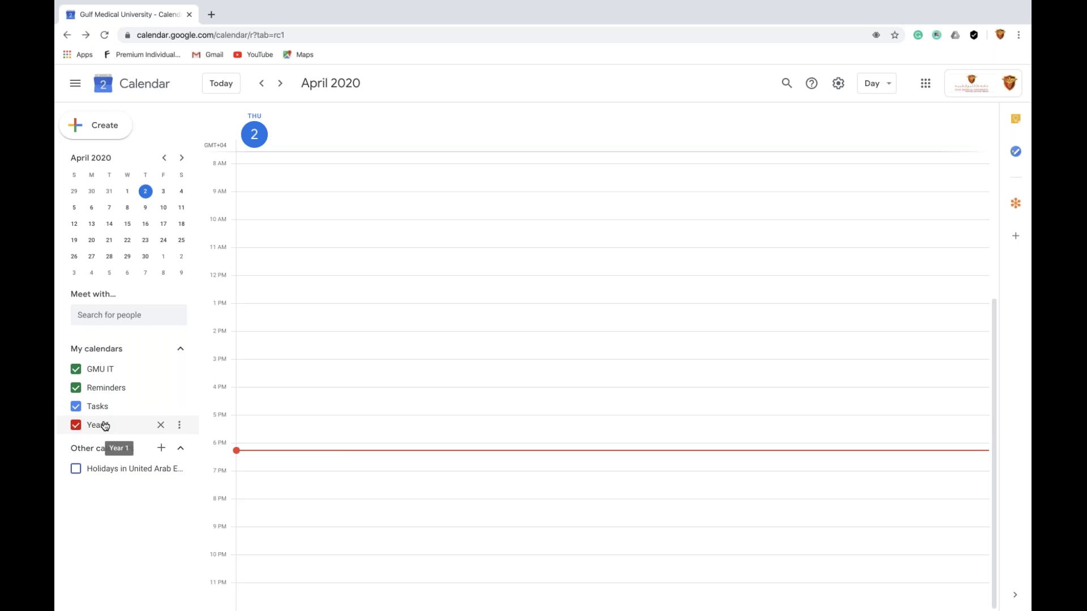
{"action": "left_click", "coordinate": [77, 370]}
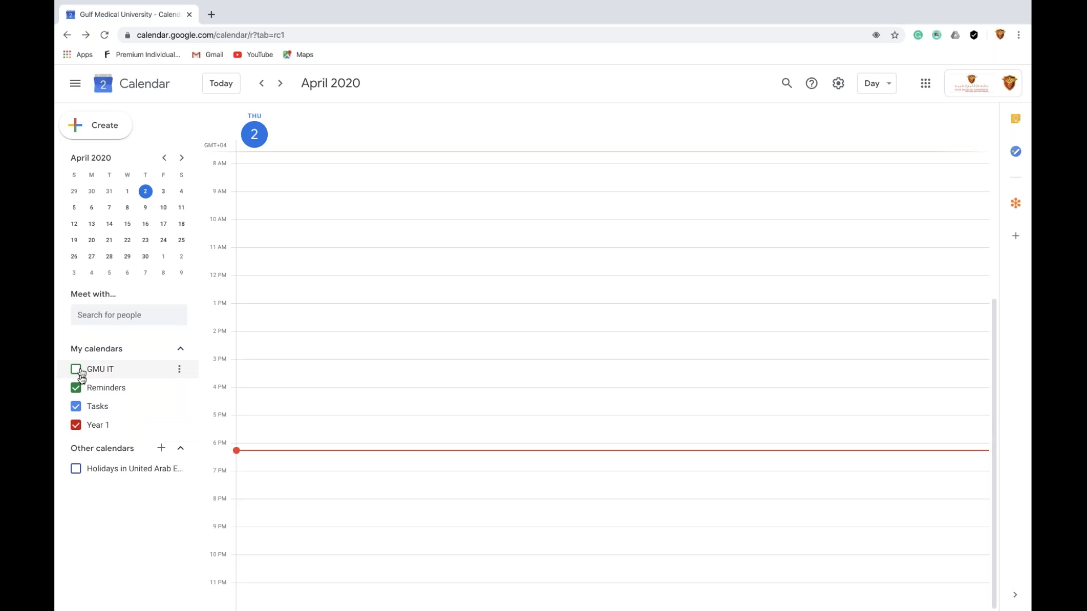
{"action": "left_click", "coordinate": [79, 371]}
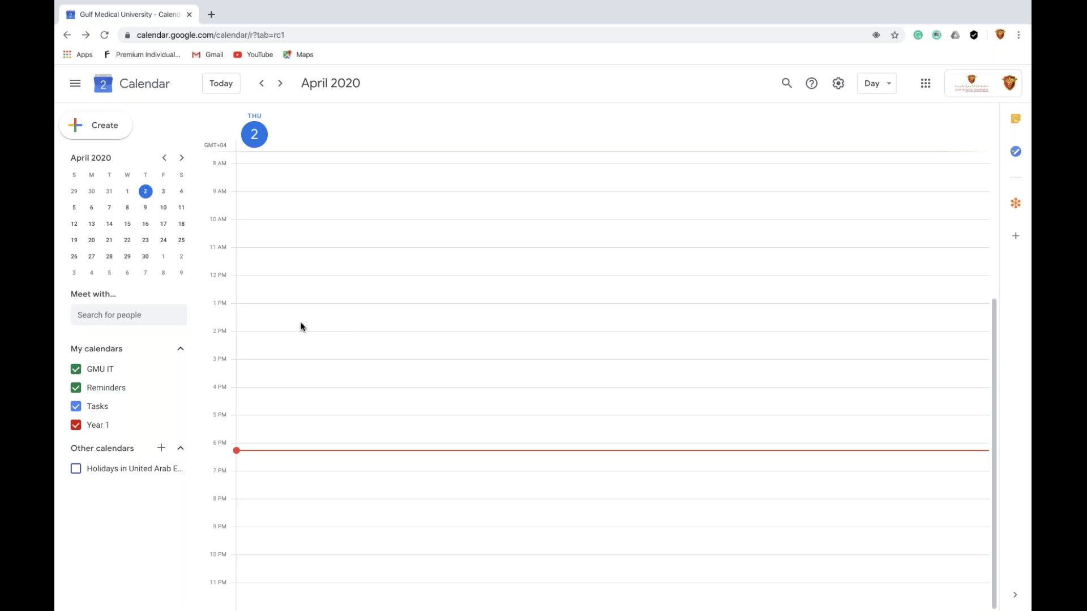
{"action": "left_click", "coordinate": [77, 427]}
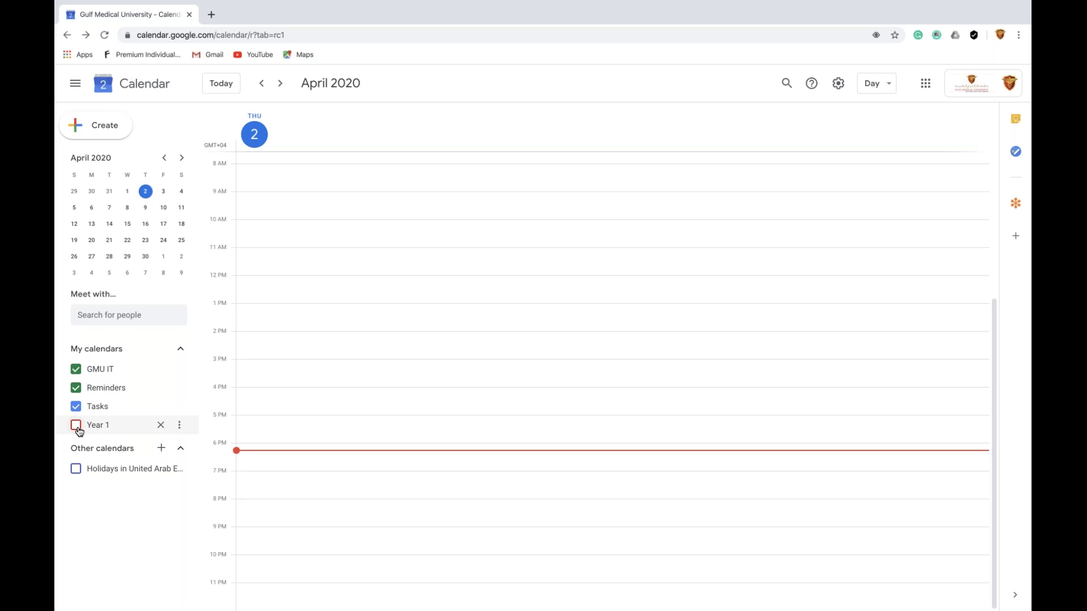
{"action": "left_click", "coordinate": [77, 428]}
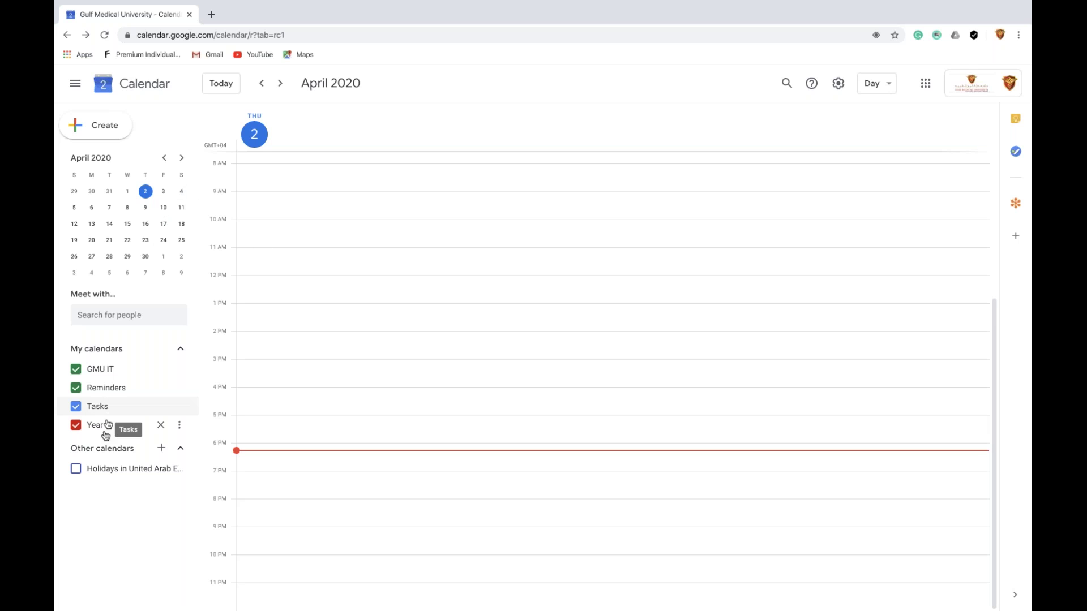
{"action": "mouse_move", "coordinate": [179, 430]}
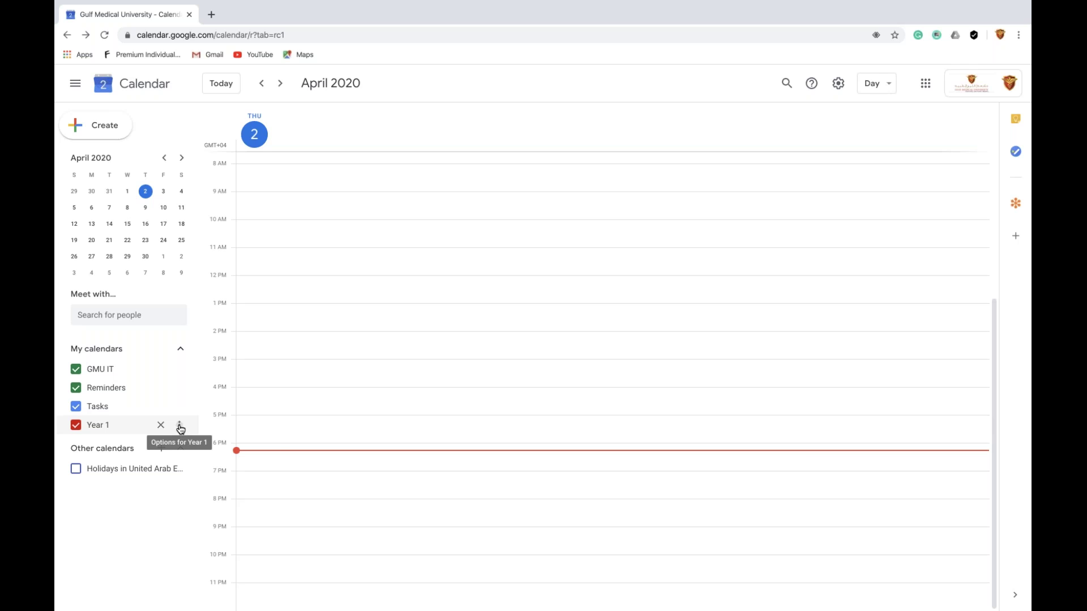
Change Year 1's colour from red to Basil green, then to the dark pink swatch
{"action": "left_click", "coordinate": [180, 429]}
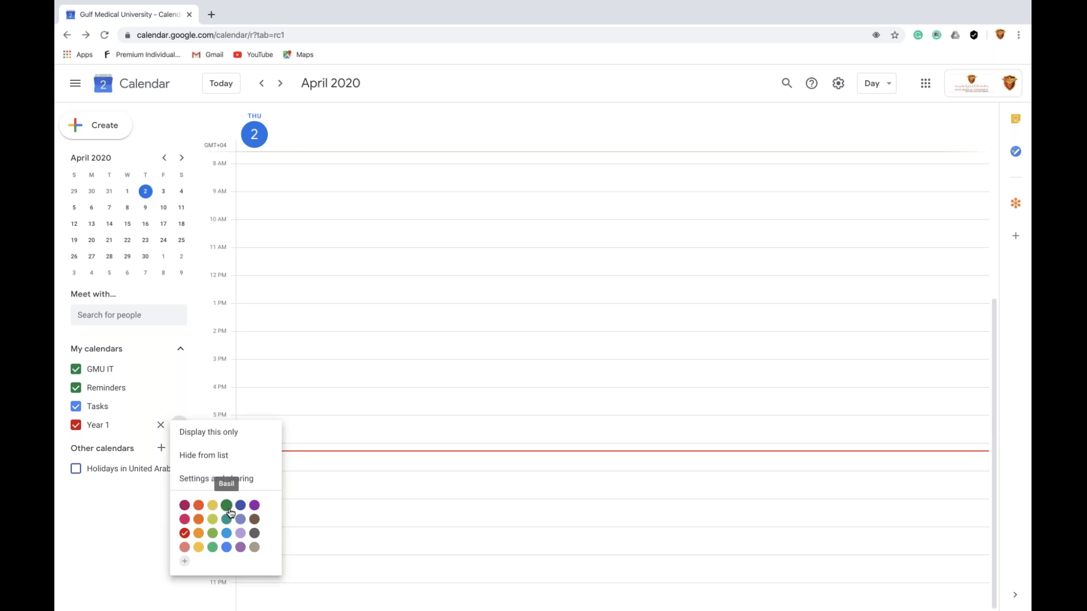
{"action": "left_click", "coordinate": [226, 506]}
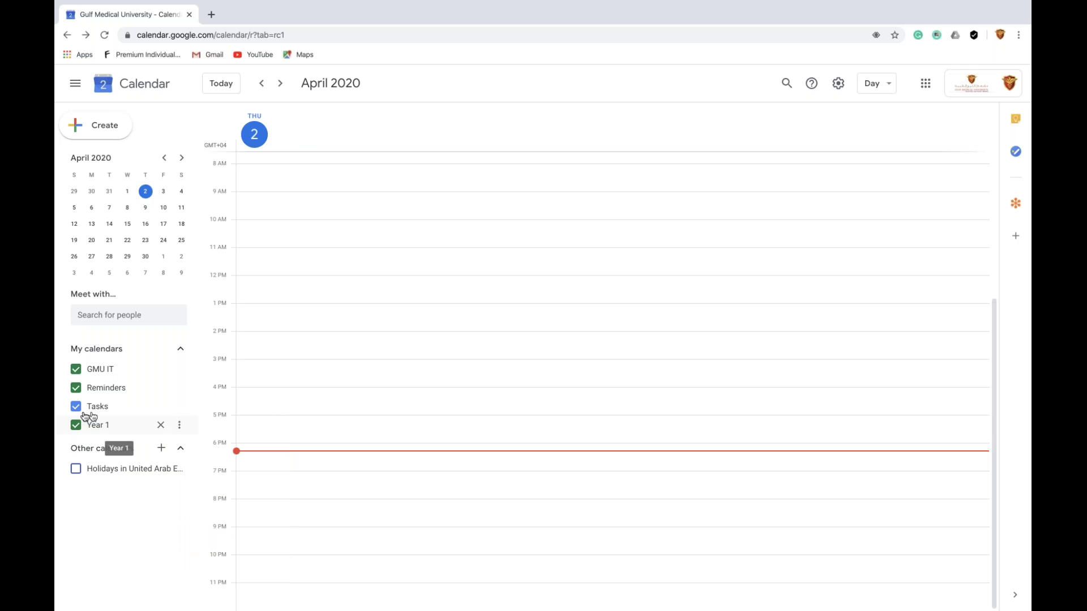
{"action": "left_click", "coordinate": [181, 425]}
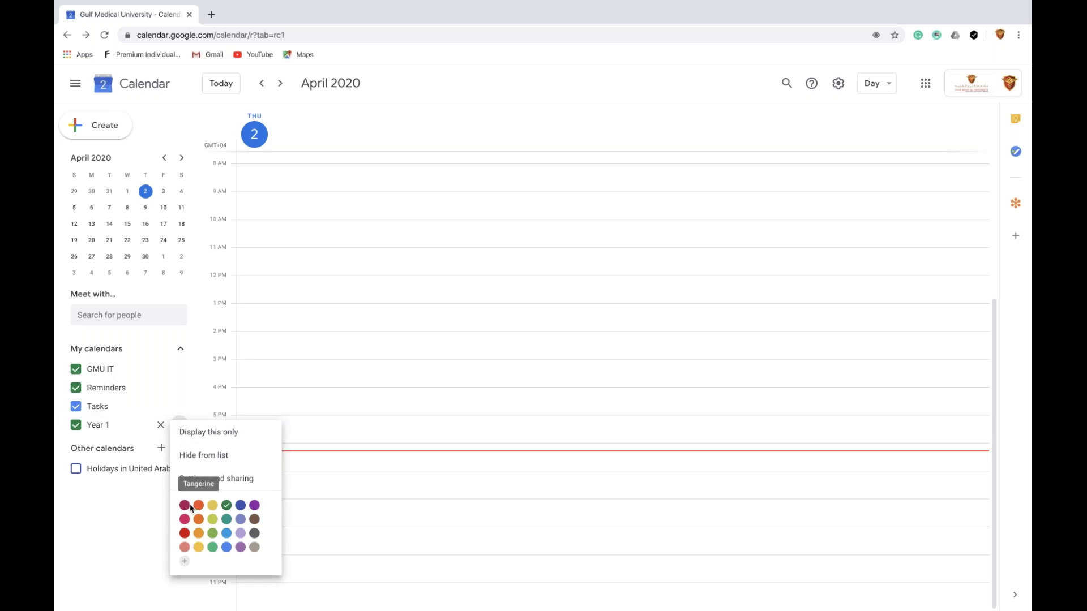
{"action": "left_click", "coordinate": [187, 505]}
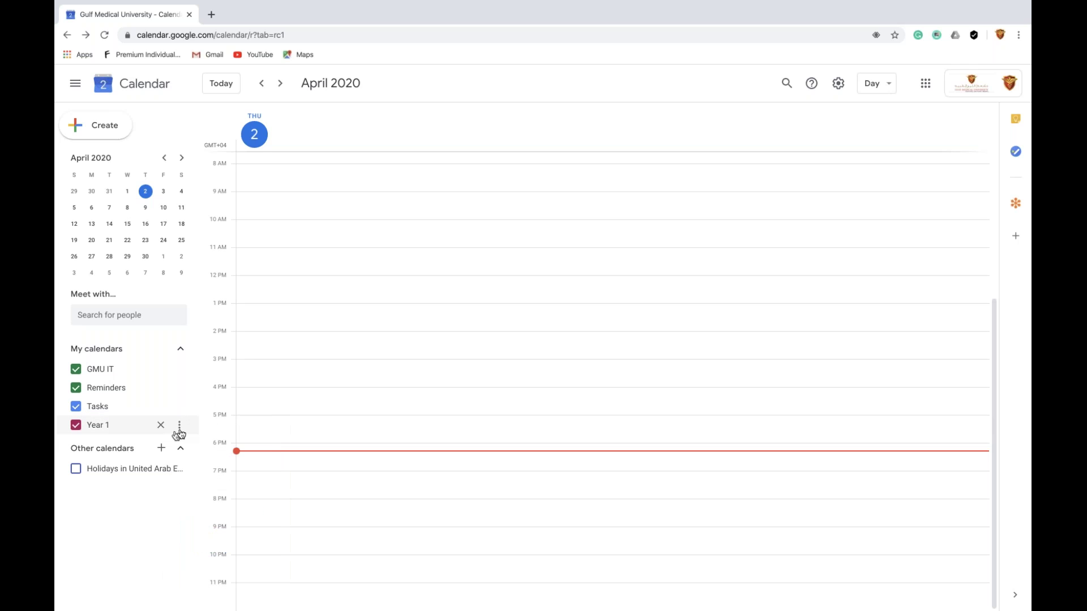
{"action": "left_click", "coordinate": [179, 430]}
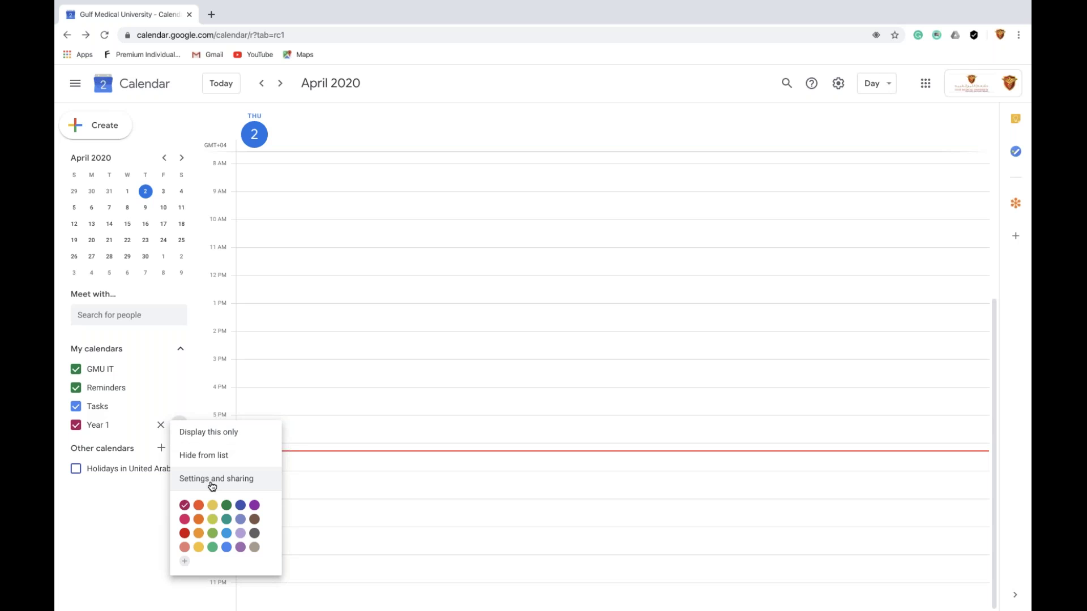
Open the Year 1 calendar's settings and scroll down to its Access permissions section
{"action": "left_click", "coordinate": [211, 486]}
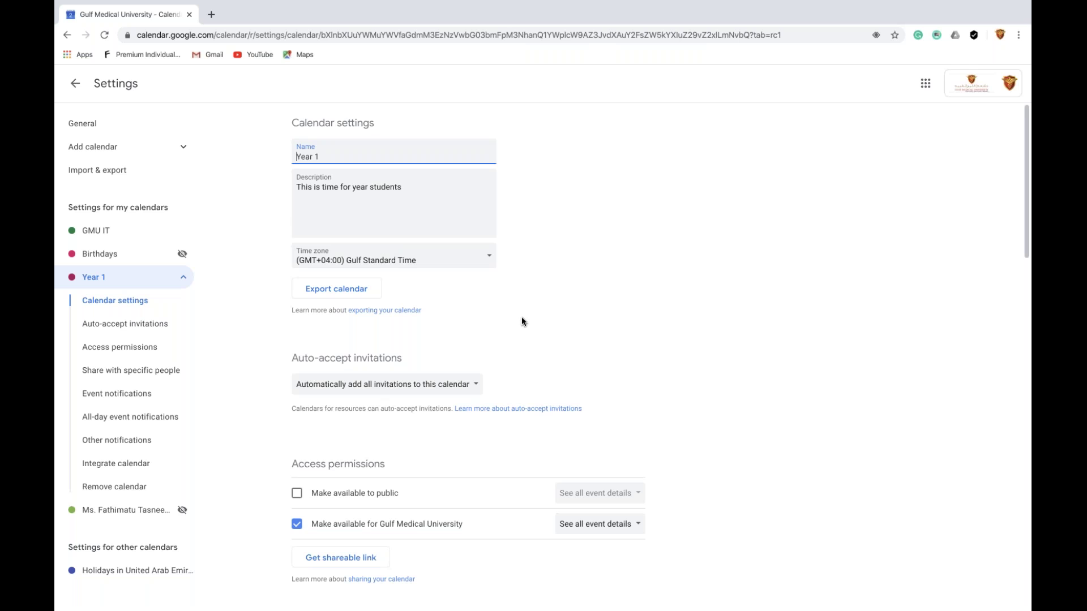
{"action": "scroll", "coordinate": [522, 320], "scroll_direction": "down", "scroll_amount": 3}
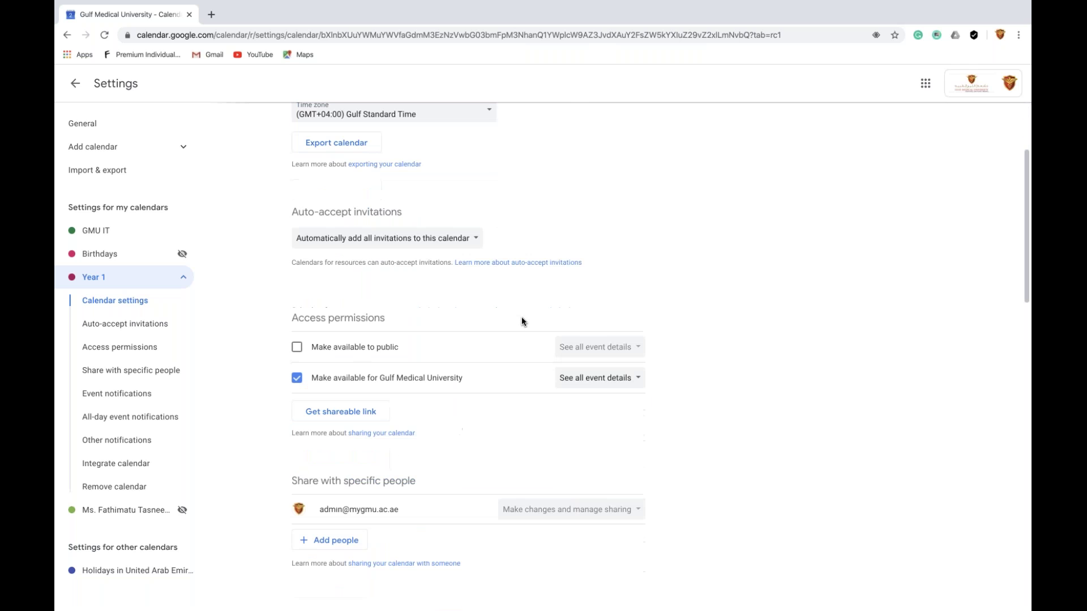
{"action": "scroll", "coordinate": [522, 321], "scroll_direction": "down", "scroll_amount": 10}
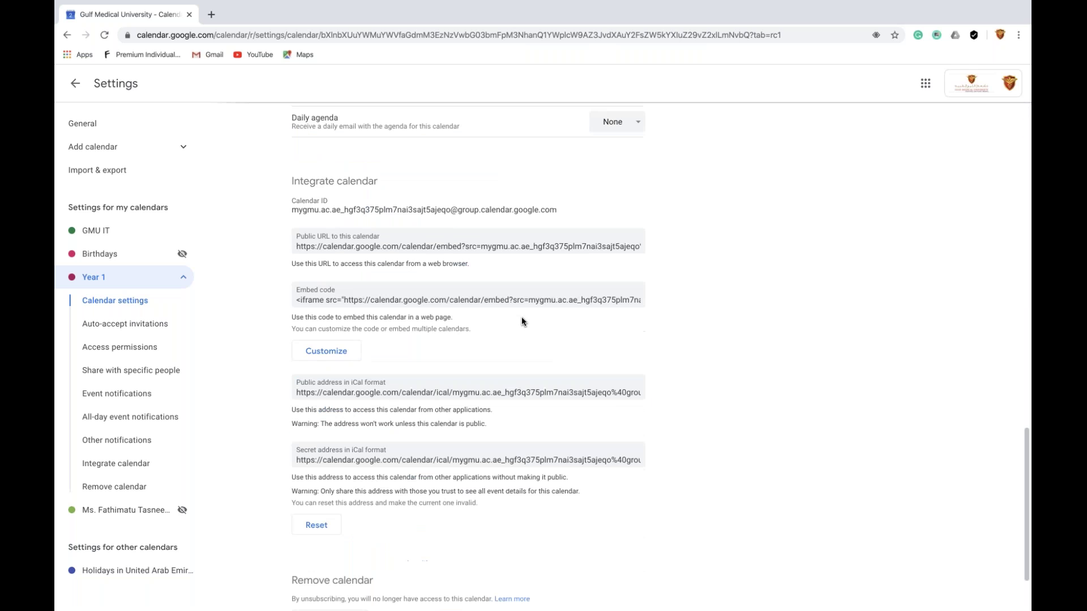
{"action": "scroll", "coordinate": [521, 321], "scroll_direction": "down", "scroll_amount": 2}
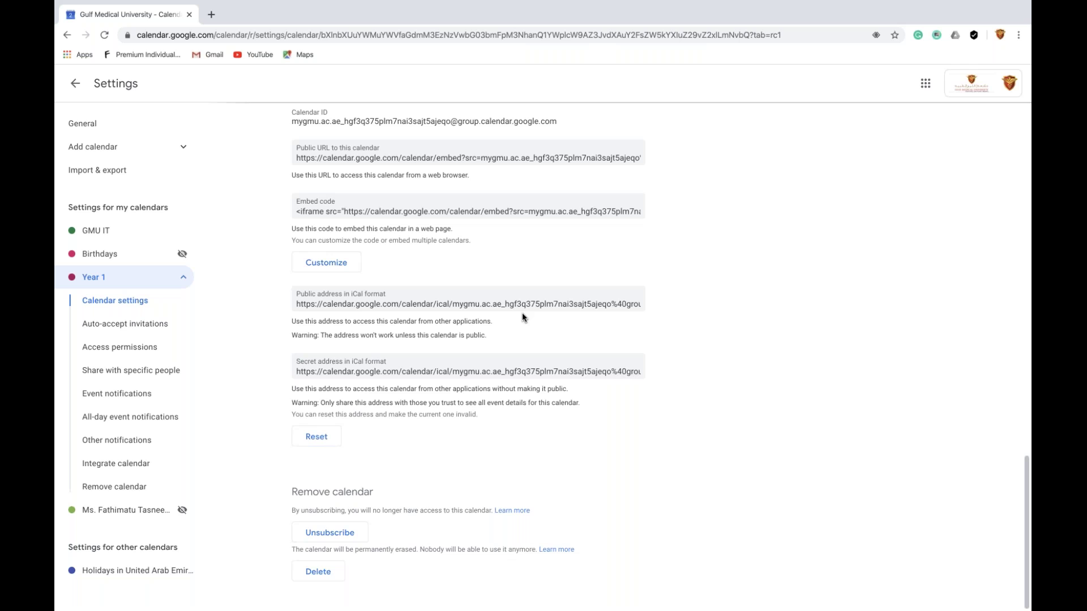
{"action": "scroll", "coordinate": [521, 317], "scroll_direction": "up", "scroll_amount": 15}
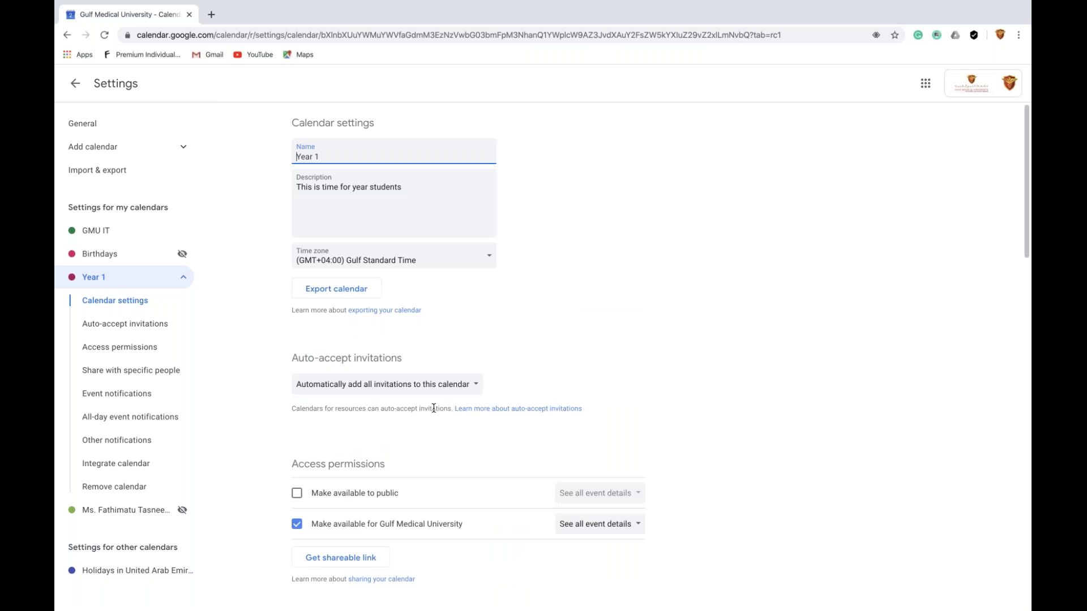
{"action": "scroll", "coordinate": [434, 408], "scroll_direction": "down", "scroll_amount": 1}
{"action": "scroll", "coordinate": [433, 408], "scroll_direction": "down", "scroll_amount": 1}
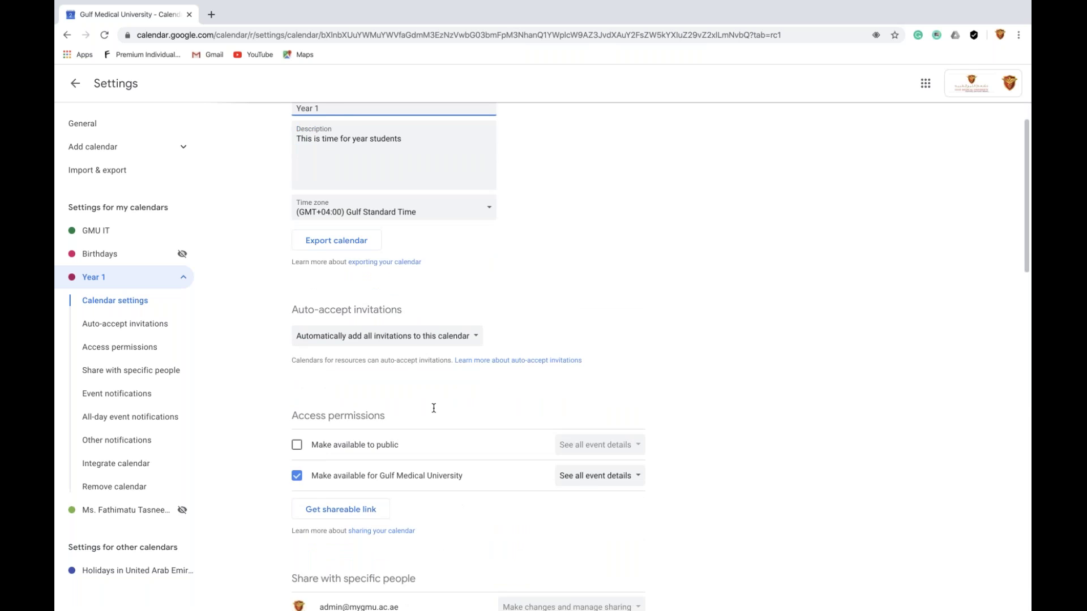
{"action": "scroll", "coordinate": [433, 408], "scroll_direction": "down", "scroll_amount": 1}
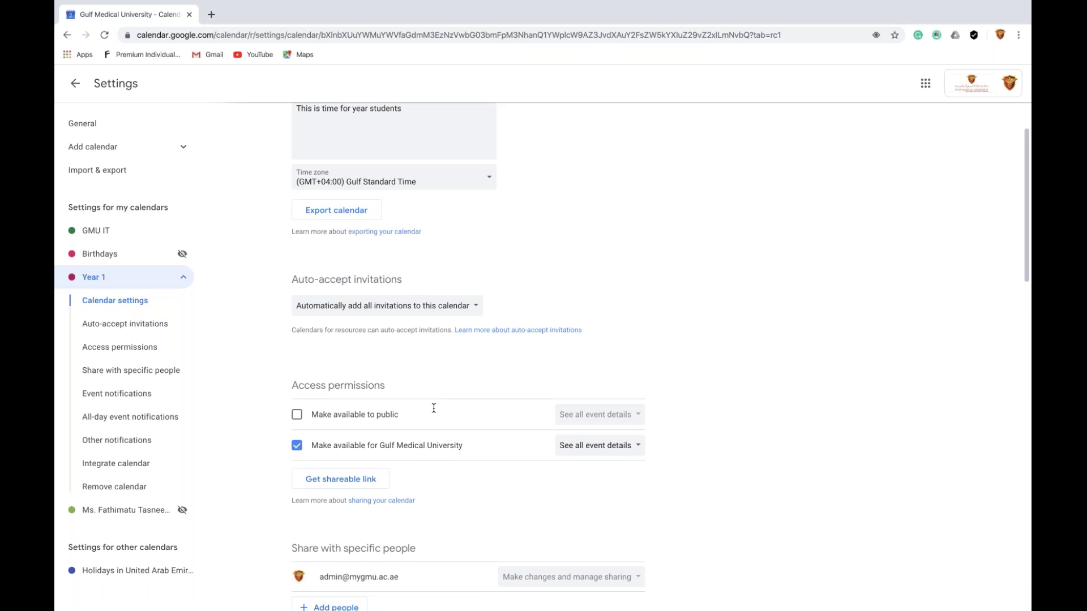
{"action": "scroll", "coordinate": [434, 409], "scroll_direction": "down", "scroll_amount": 2}
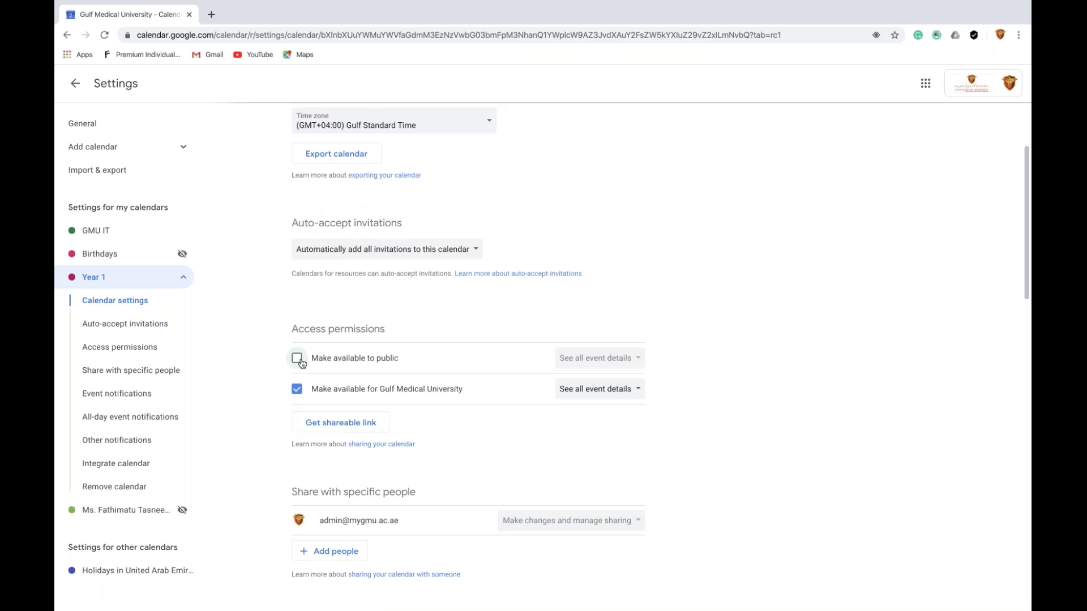
Try making Year 1 public, then turn it off and stop sharing with the university
{"action": "left_click", "coordinate": [297, 359]}
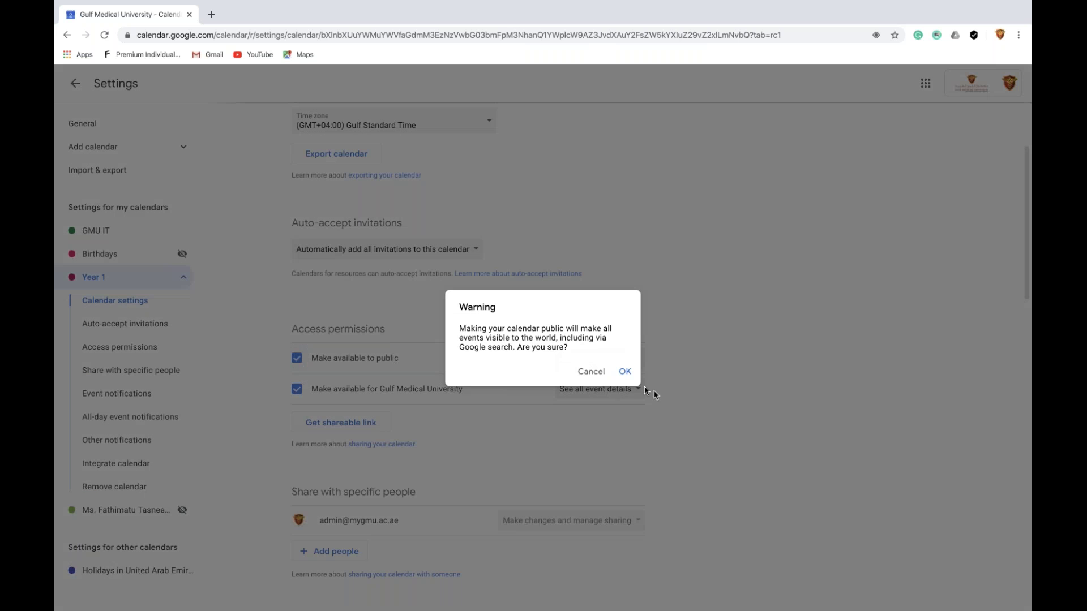
{"action": "left_click", "coordinate": [624, 371]}
{"action": "left_click", "coordinate": [613, 362]}
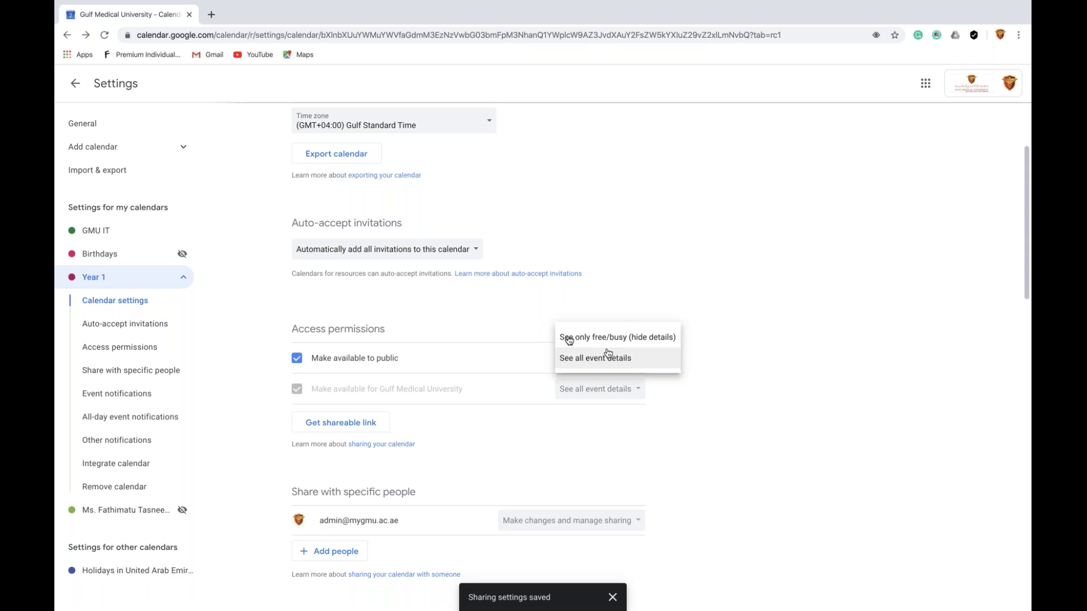
{"action": "left_click", "coordinate": [301, 363]}
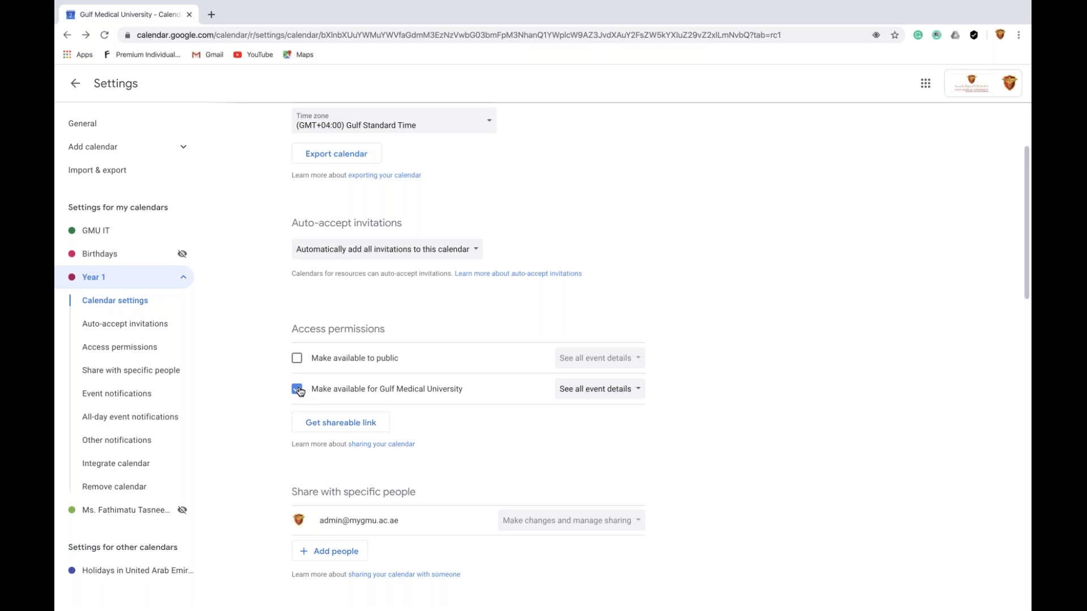
{"action": "left_click", "coordinate": [299, 390]}
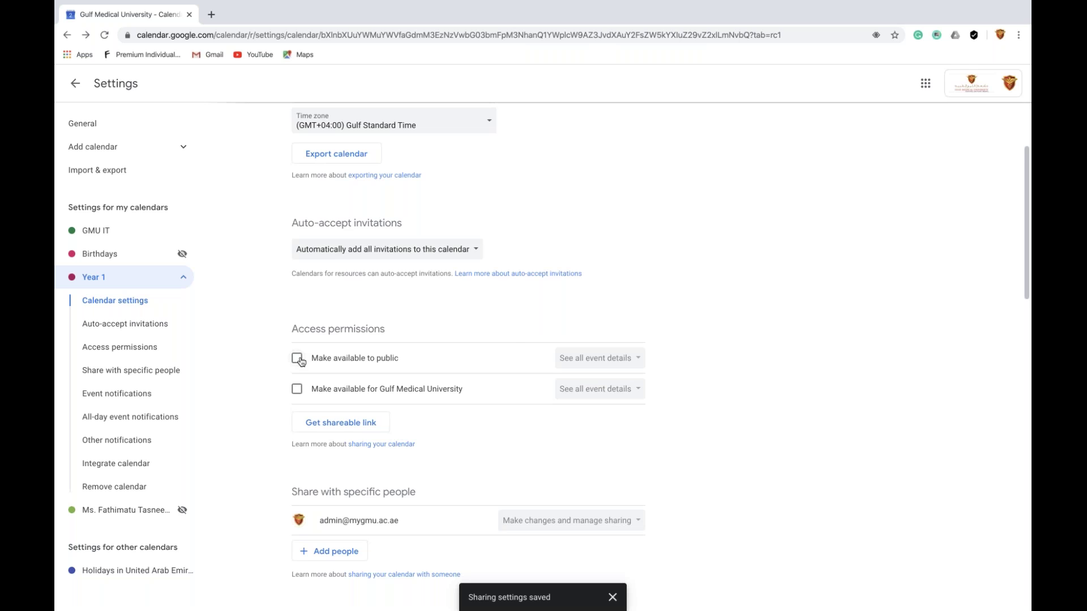
Make Year 1 public again with 'See all event details' access
{"action": "left_click", "coordinate": [298, 358]}
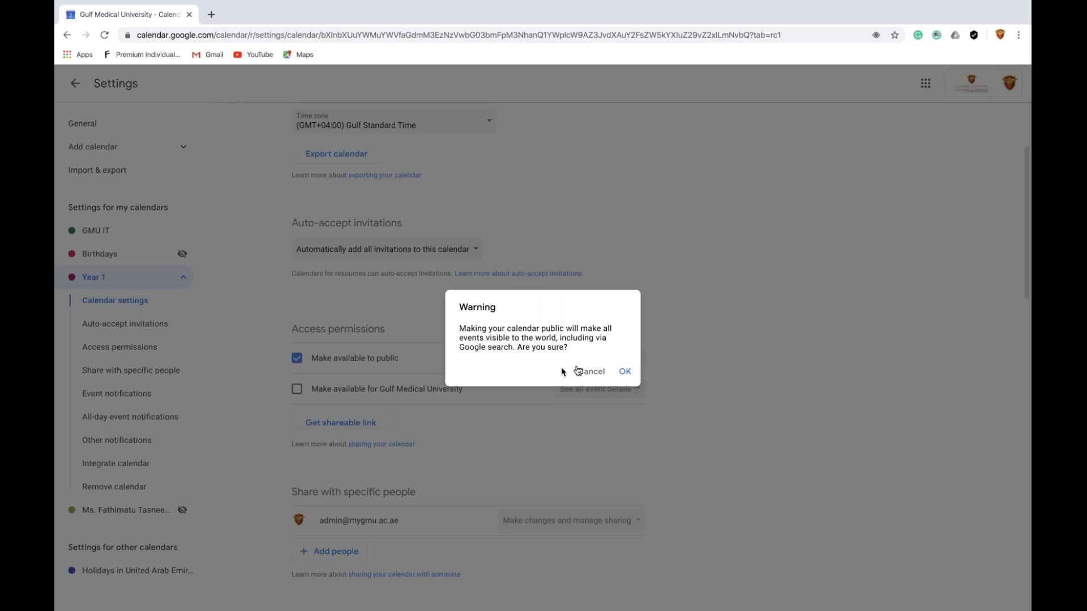
{"action": "left_click", "coordinate": [624, 371]}
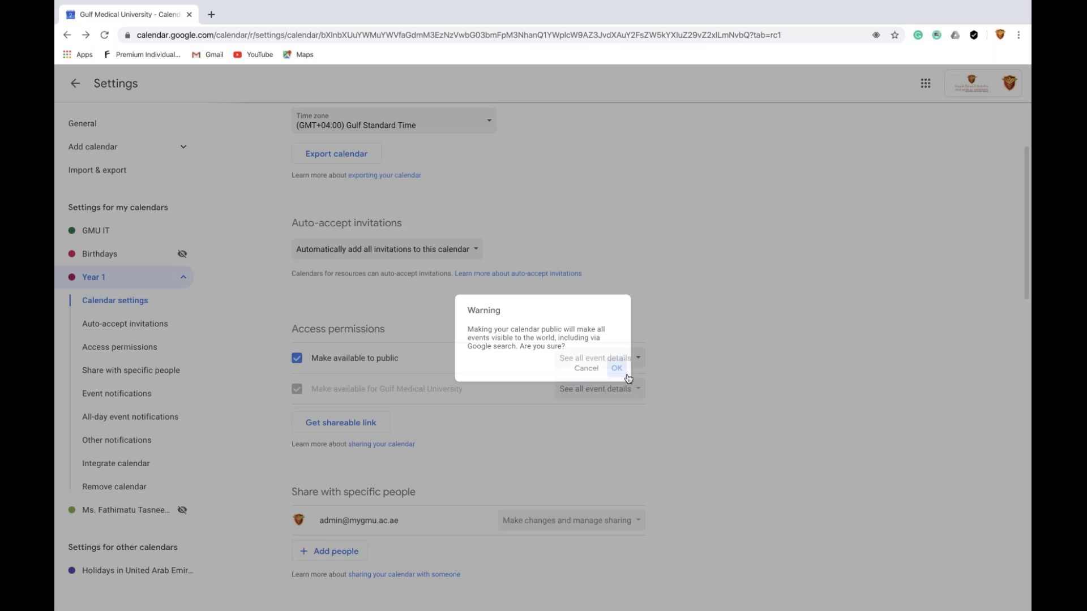
{"action": "left_click", "coordinate": [592, 358]}
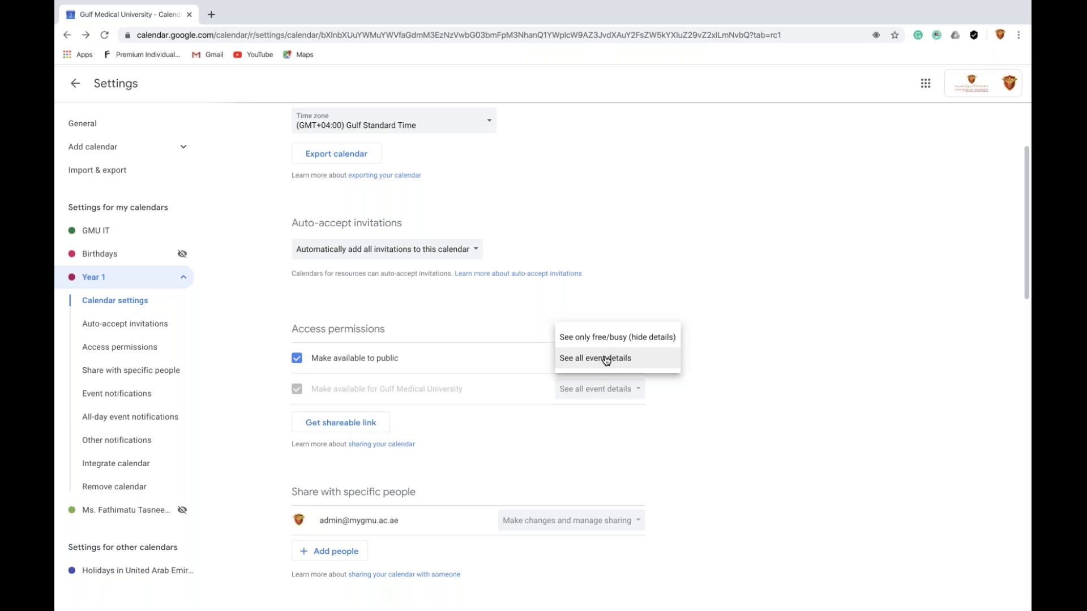
{"action": "left_click", "coordinate": [608, 358]}
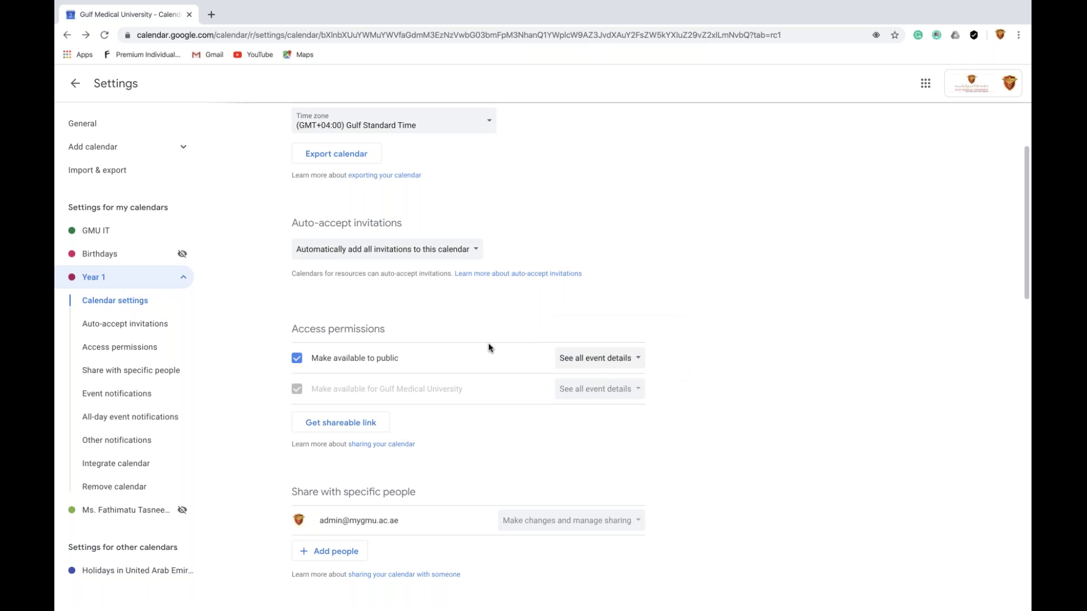
Under Share with specific people, add a suggested contact, then remove them again
{"action": "scroll", "coordinate": [490, 347], "scroll_direction": "down", "scroll_amount": 1}
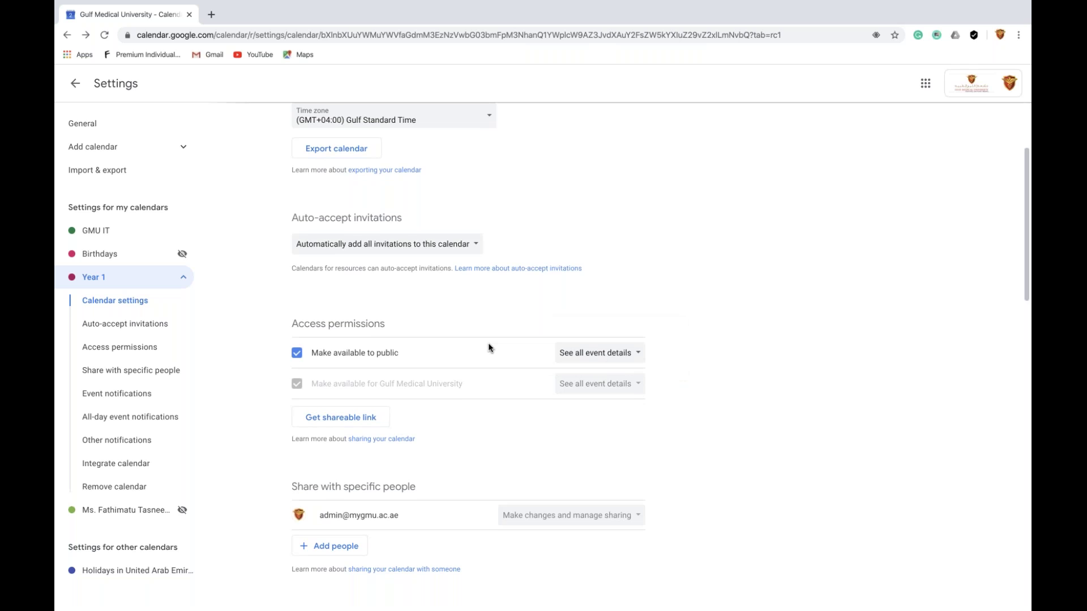
{"action": "scroll", "coordinate": [489, 347], "scroll_direction": "down", "scroll_amount": 1}
{"action": "scroll", "coordinate": [303, 316], "scroll_direction": "down", "scroll_amount": 2}
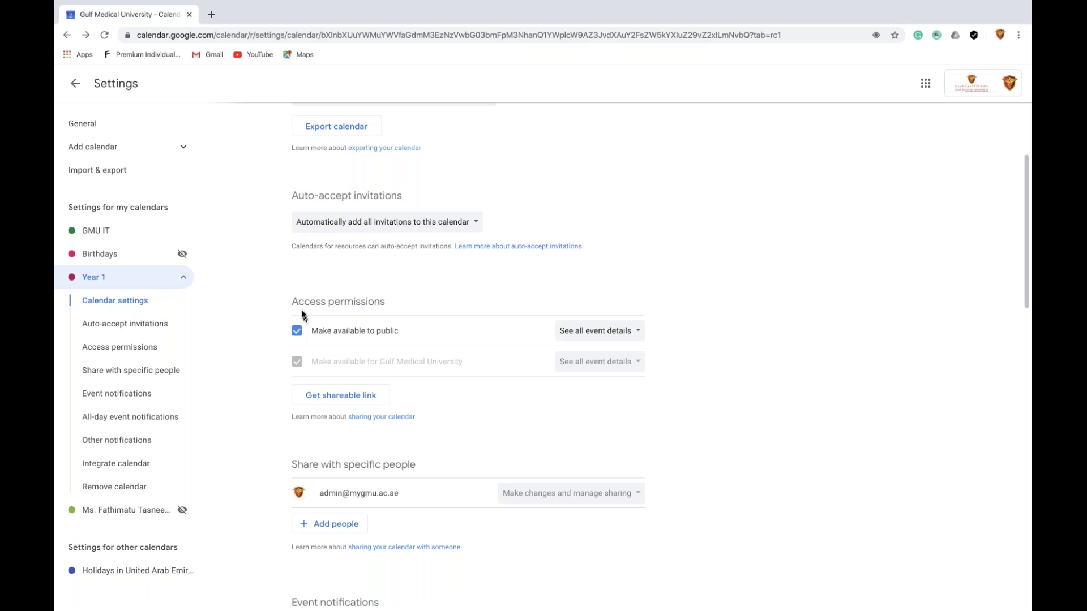
{"action": "scroll", "coordinate": [325, 306], "scroll_direction": "down", "scroll_amount": 3}
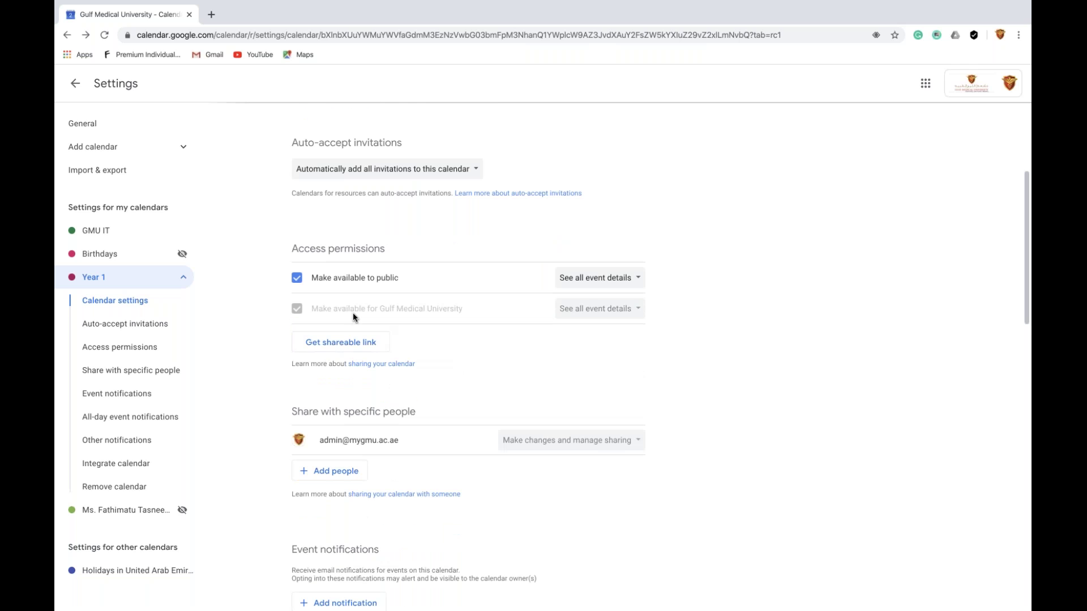
{"action": "scroll", "coordinate": [380, 351], "scroll_direction": "down", "scroll_amount": 5}
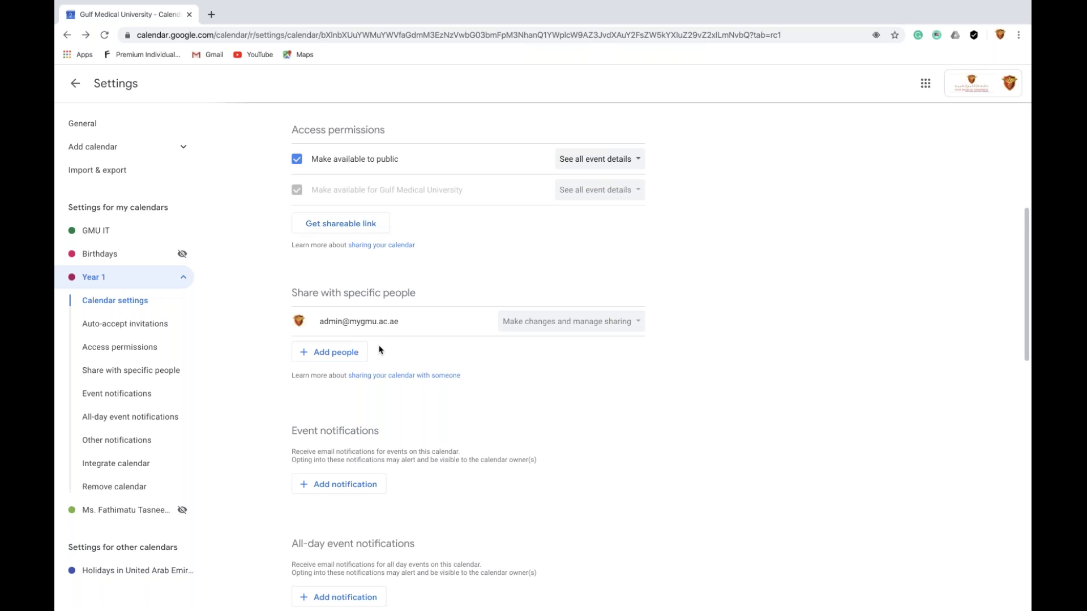
{"action": "left_click", "coordinate": [340, 355]}
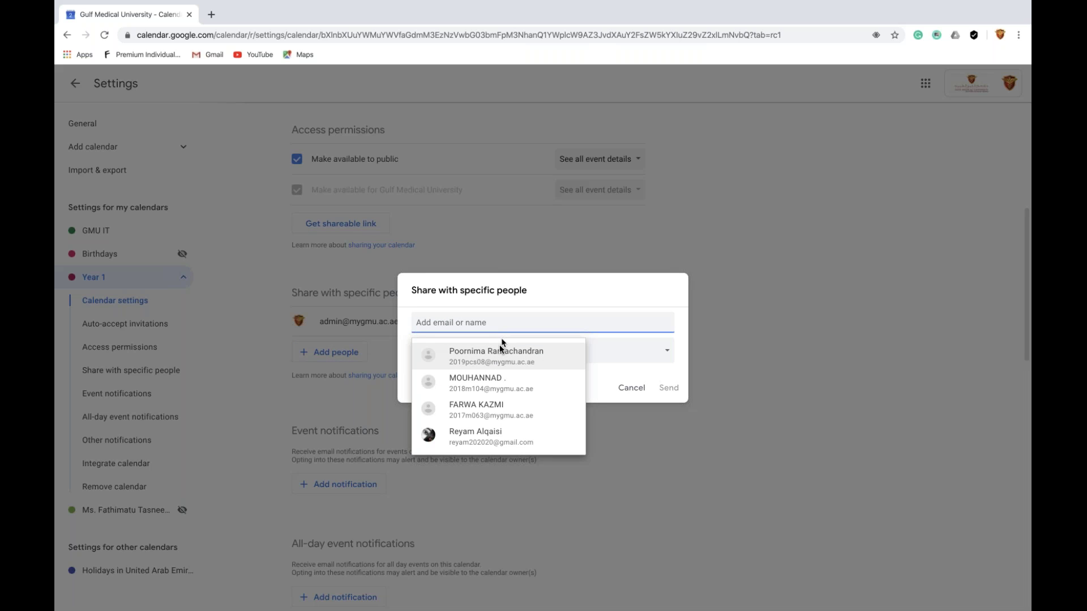
{"action": "type", "text": "sura"}
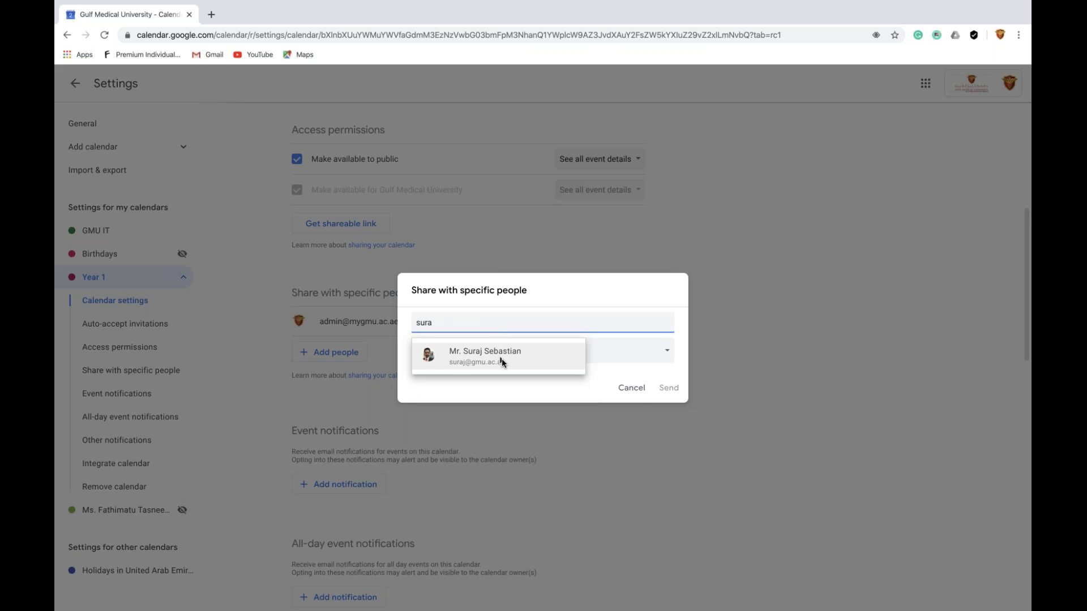
{"action": "left_click", "coordinate": [501, 356]}
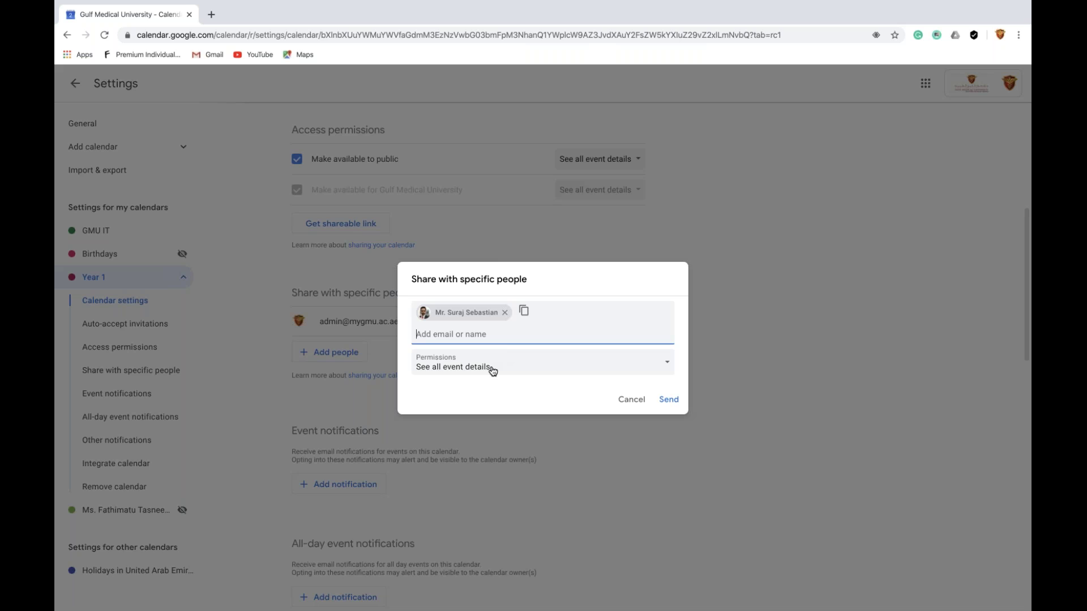
{"action": "left_click", "coordinate": [491, 369]}
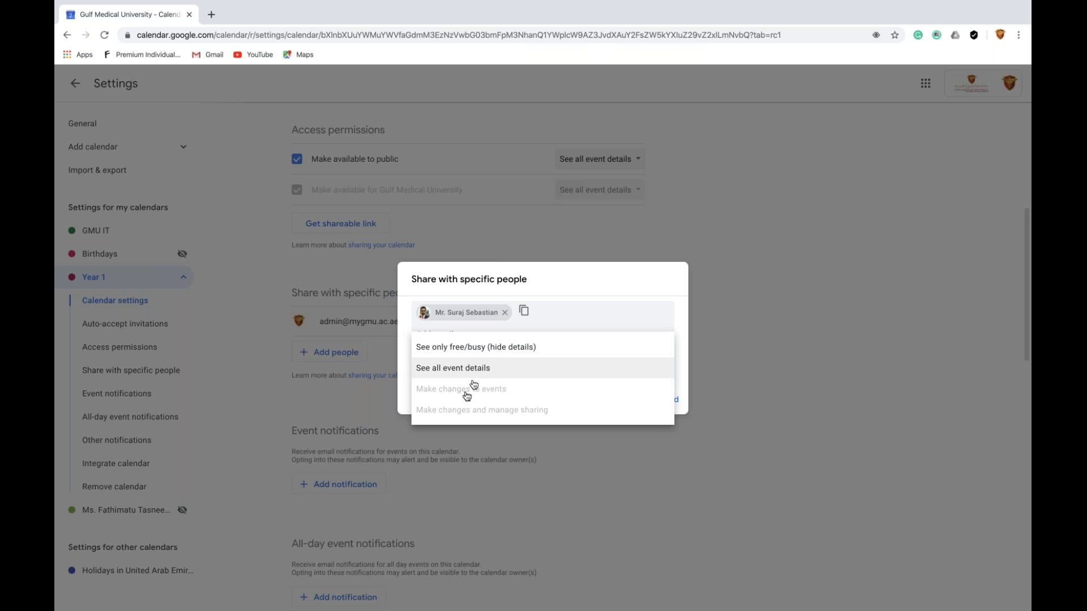
{"action": "left_click", "coordinate": [476, 348]}
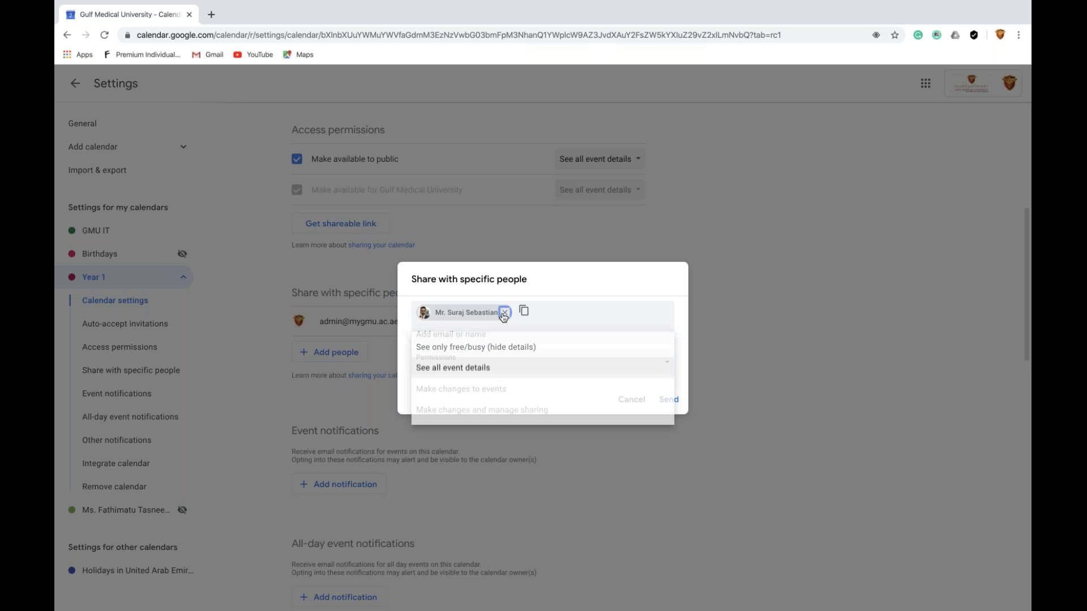
{"action": "left_click", "coordinate": [503, 314]}
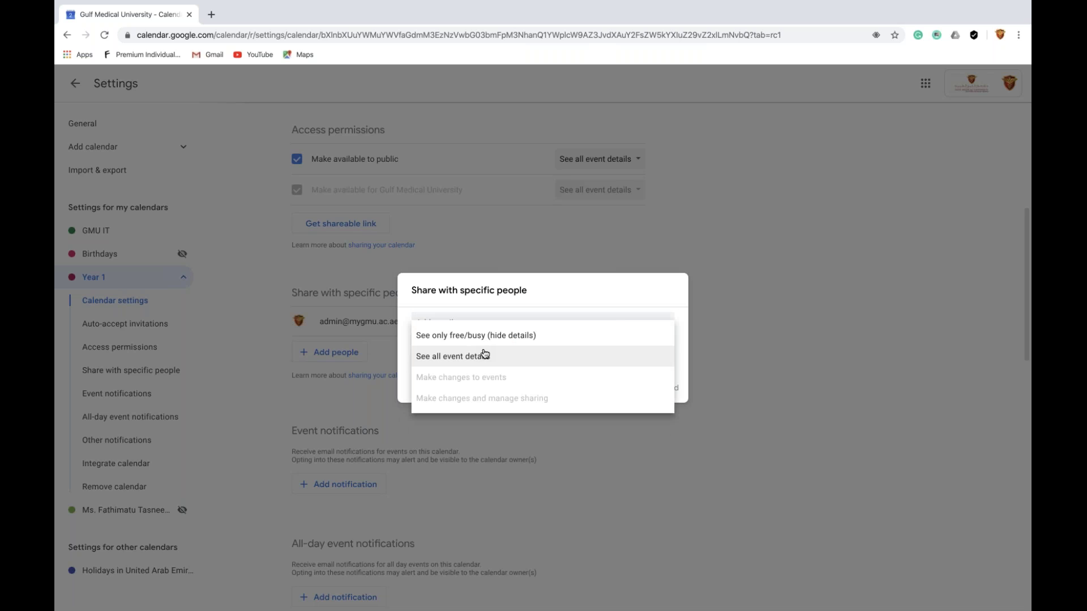
Add the Manager contact as a share recipient in the sharing dialog
{"action": "left_click", "coordinate": [475, 324]}
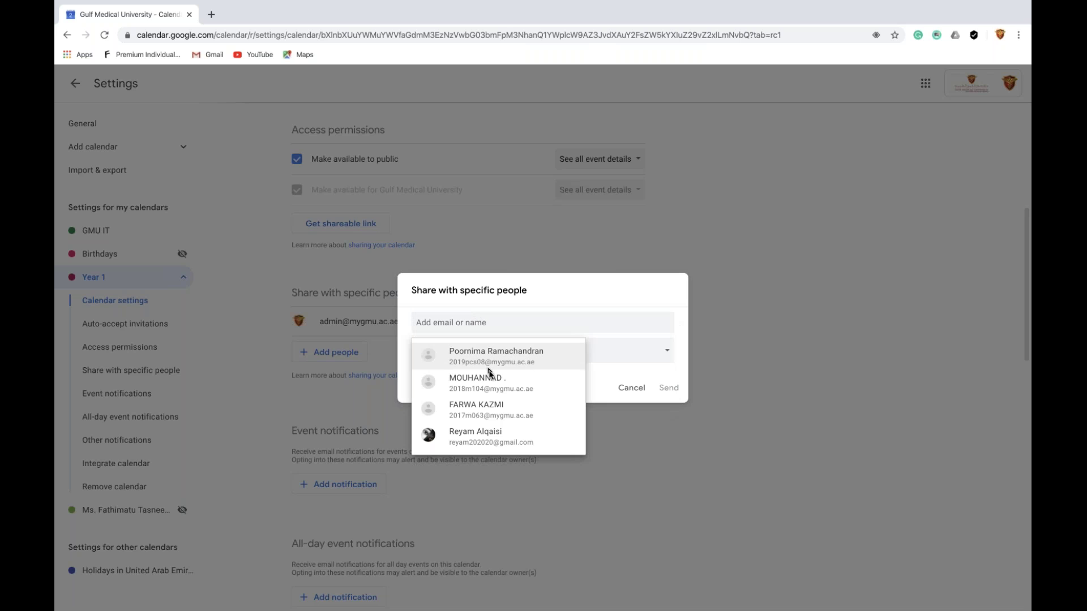
{"action": "left_click", "coordinate": [490, 320]}
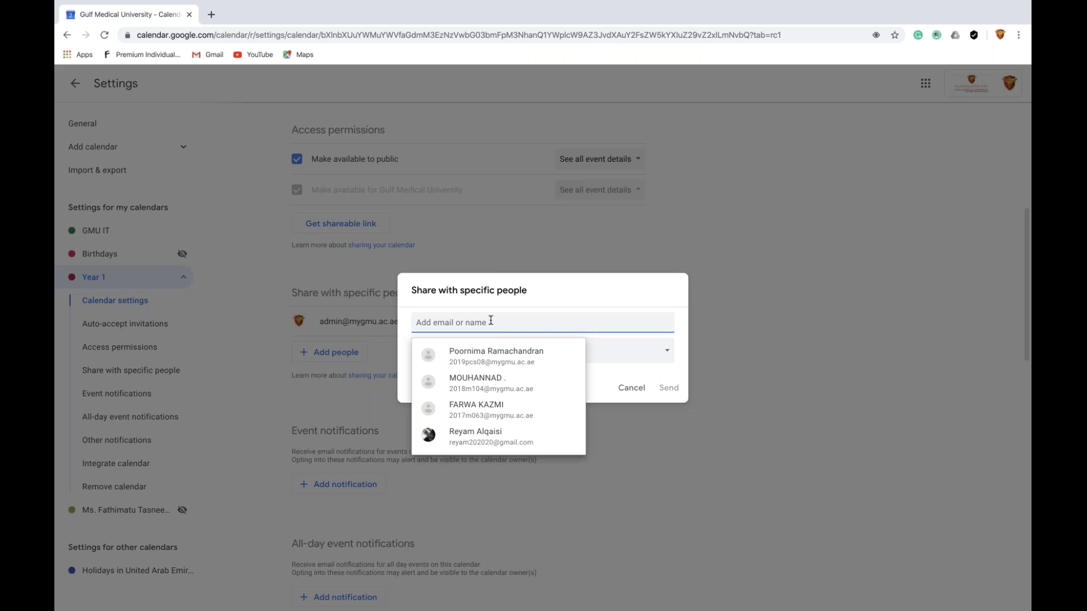
{"action": "type", "text": "m"}
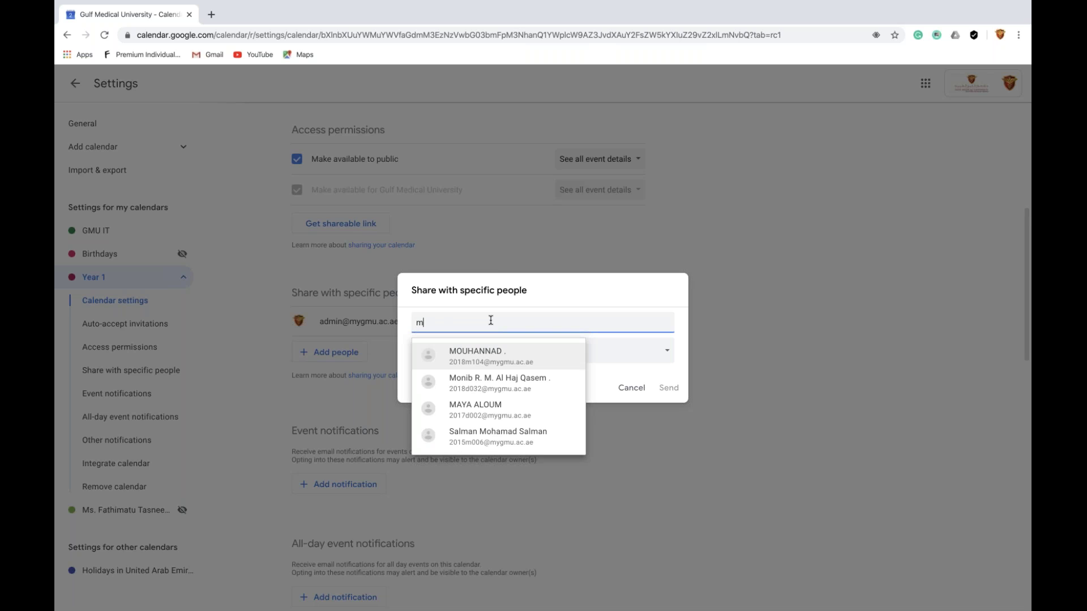
{"action": "type", "text": "an"}
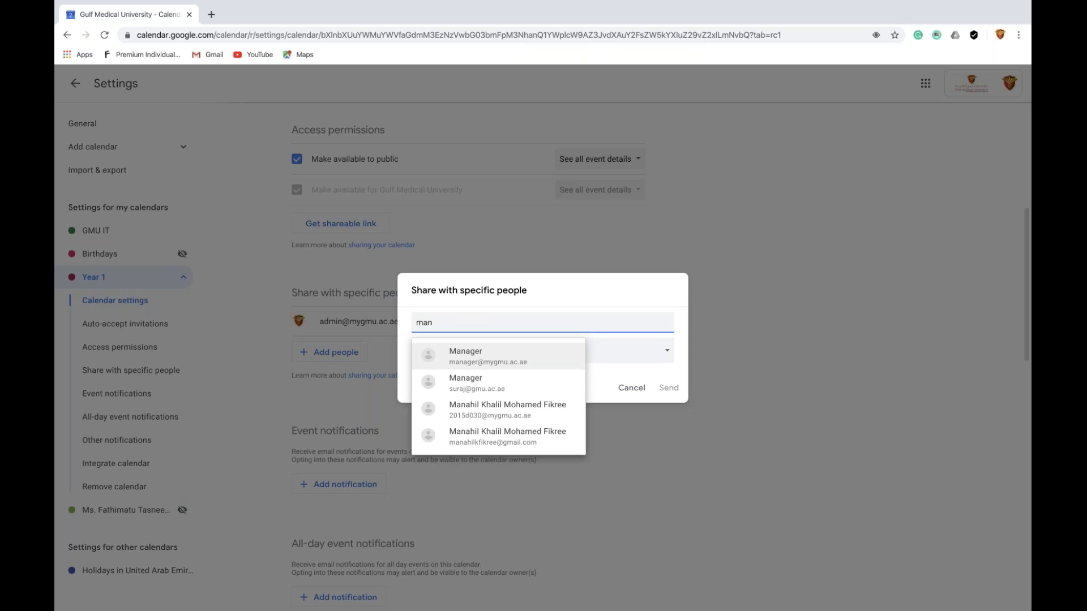
{"action": "left_click", "coordinate": [492, 359]}
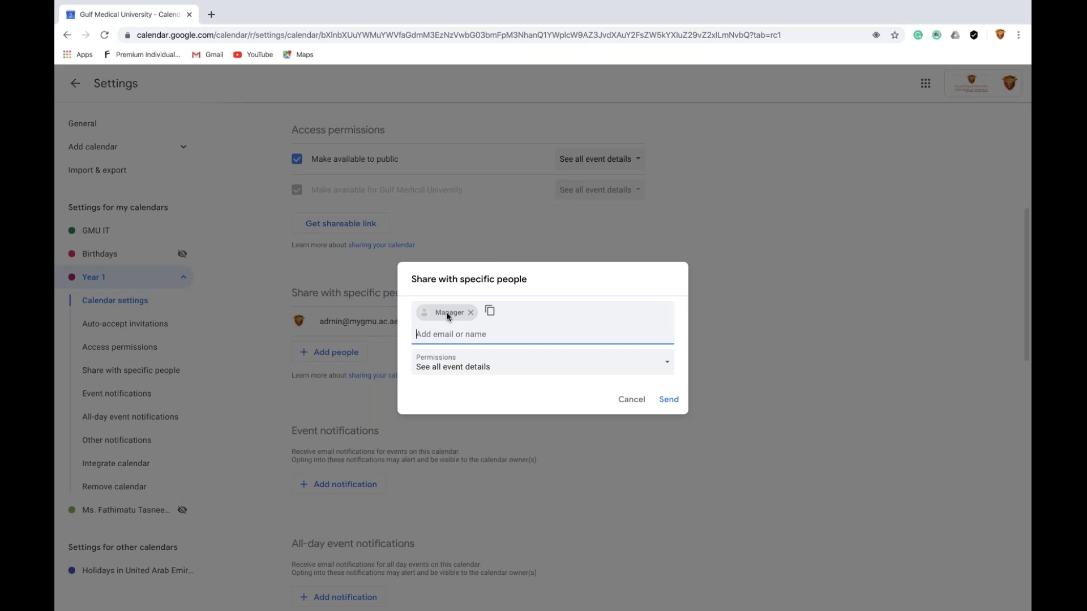
{"action": "left_click", "coordinate": [453, 375]}
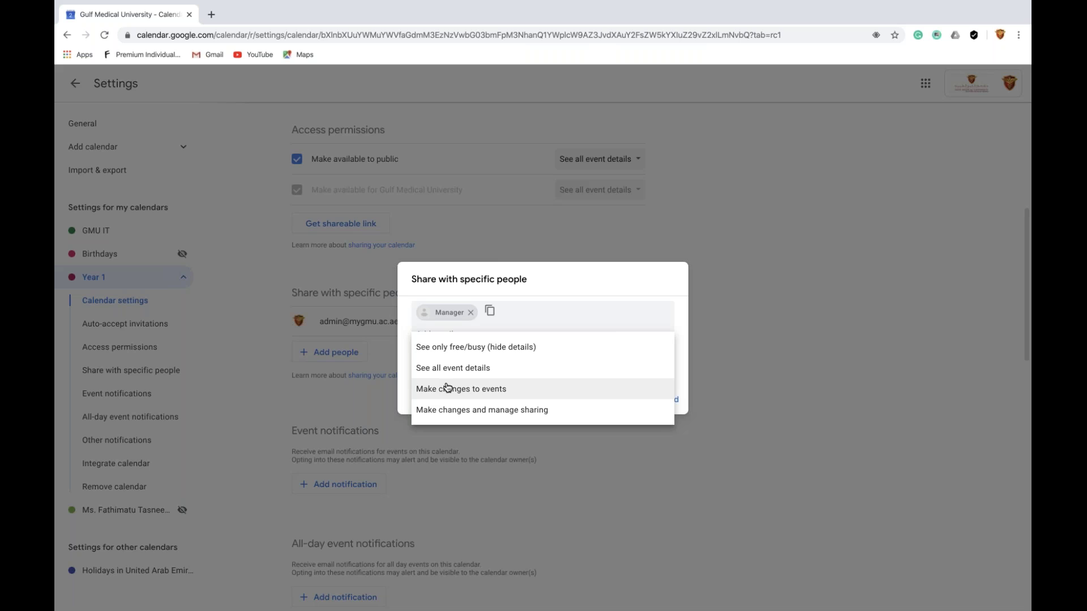
{"action": "left_click", "coordinate": [474, 318]}
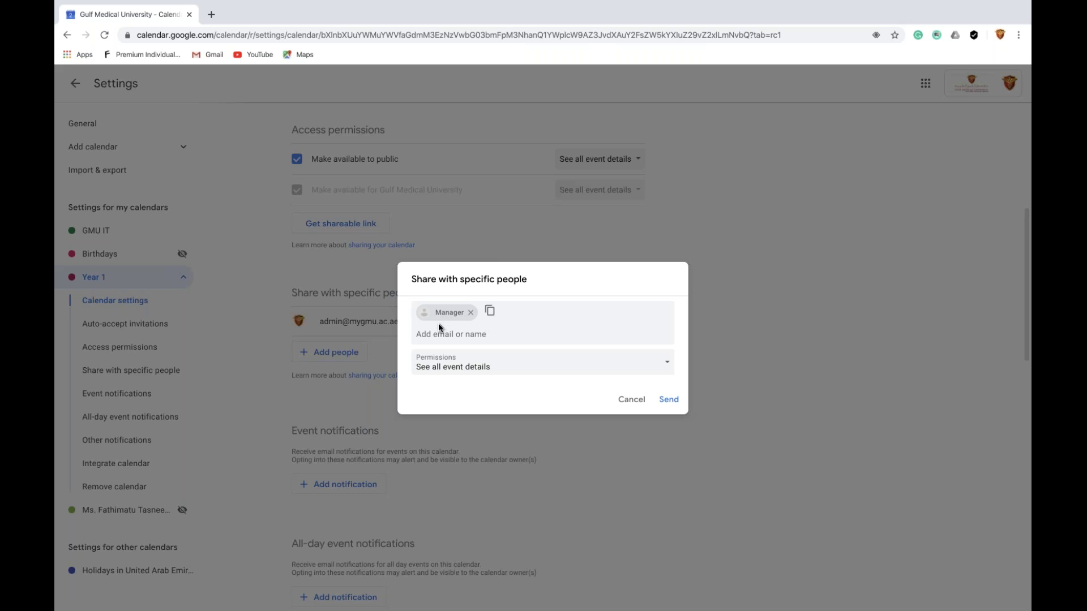
Try 'Make changes to events', revert to 'See all event details', and cancel the dialog
{"action": "left_click", "coordinate": [465, 371]}
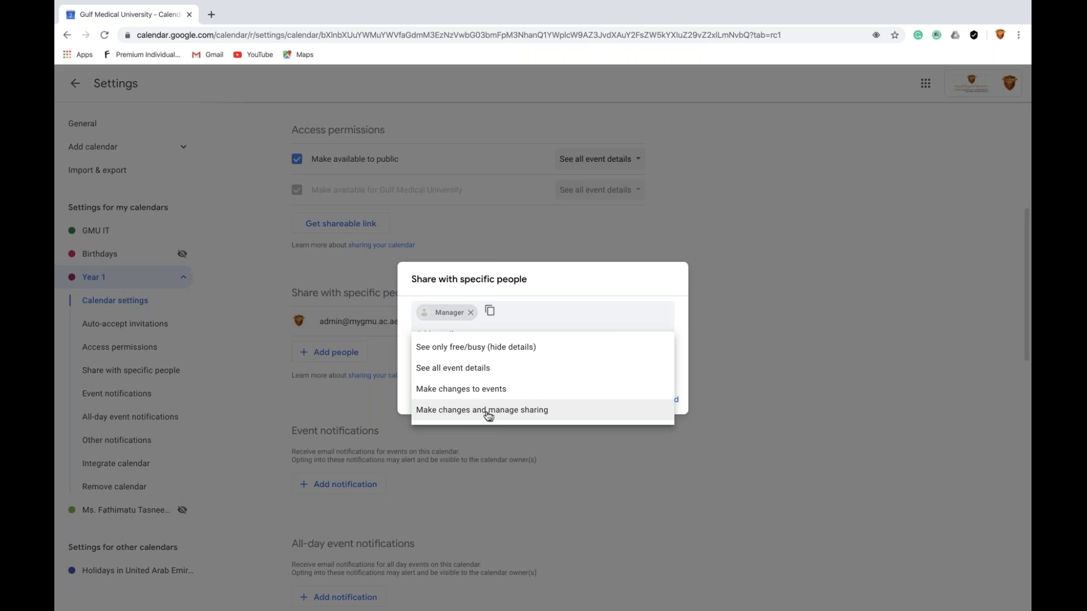
{"action": "left_click", "coordinate": [483, 388]}
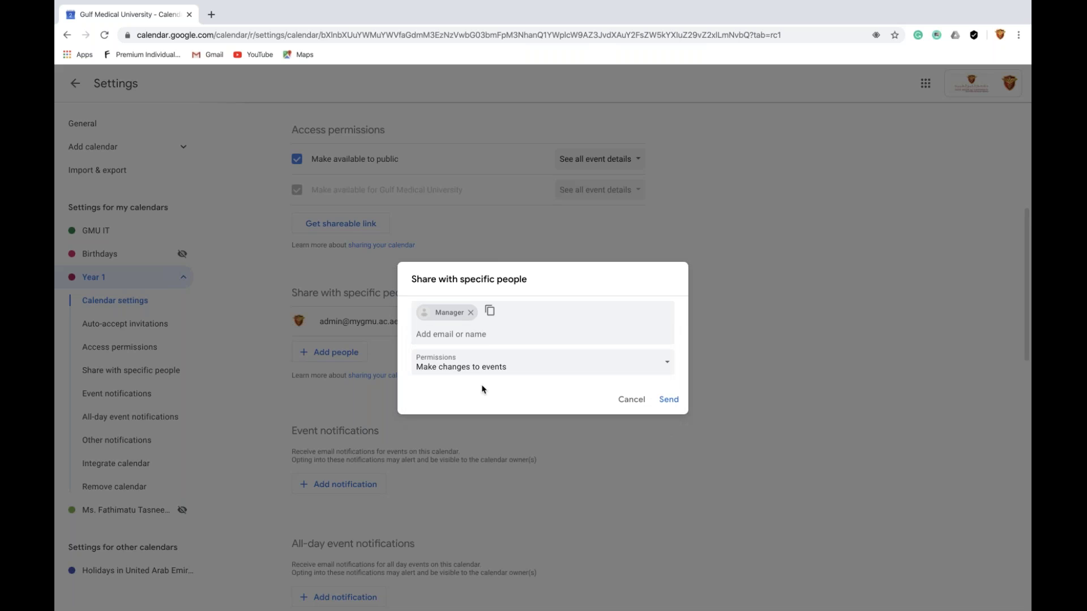
{"action": "left_click", "coordinate": [485, 368]}
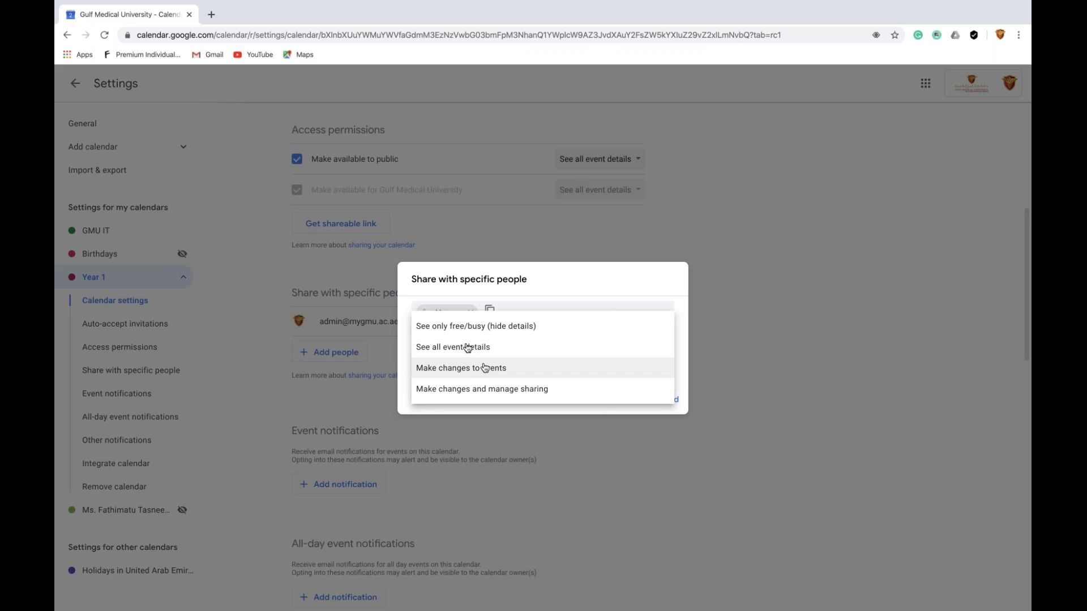
{"action": "left_click", "coordinate": [466, 347]}
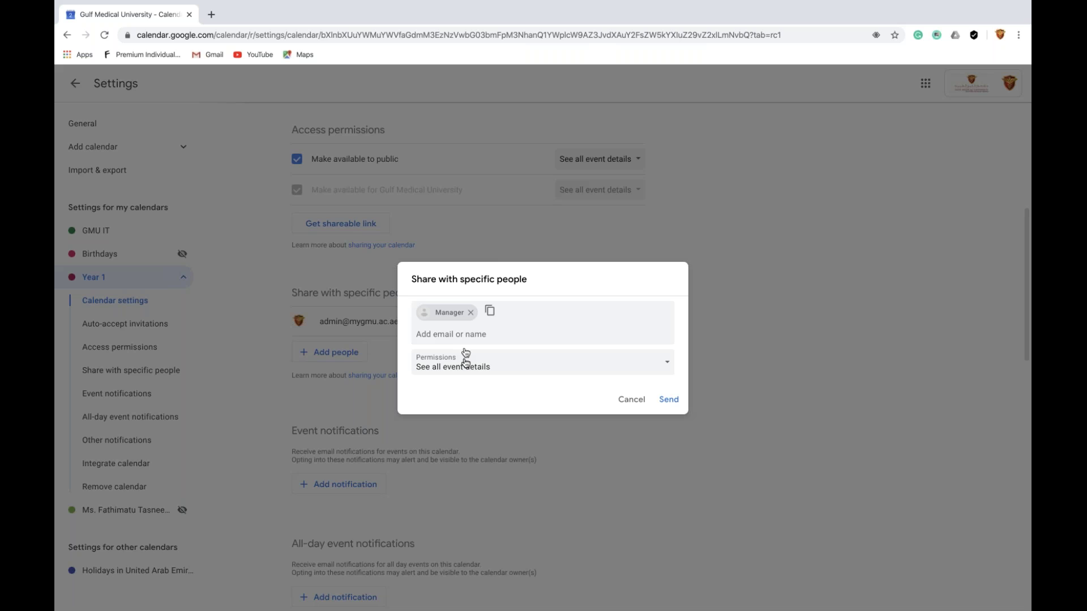
{"action": "left_click", "coordinate": [465, 362]}
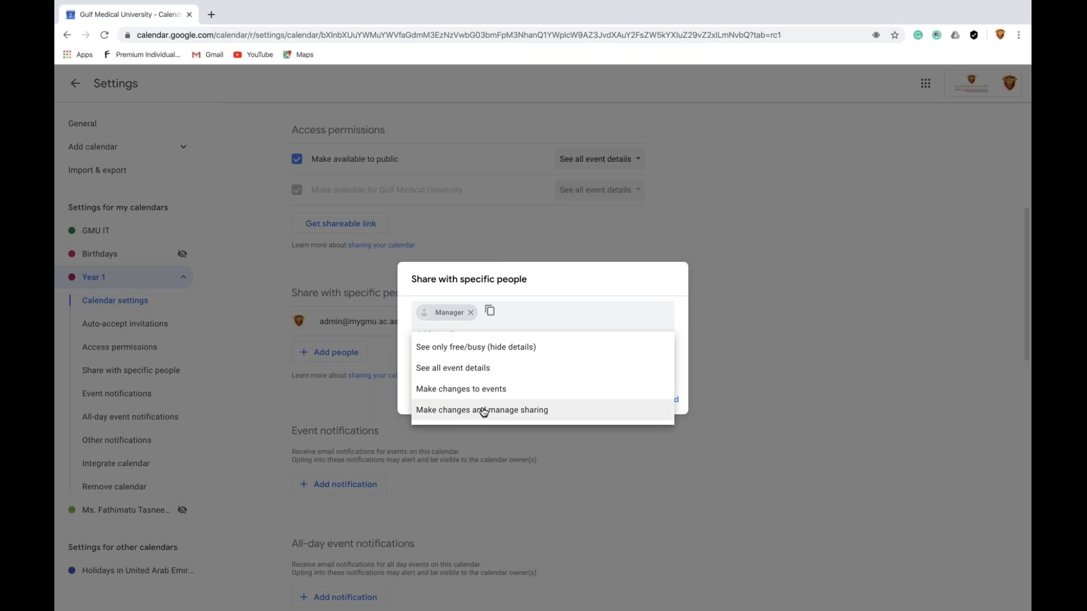
{"action": "left_click", "coordinate": [726, 268]}
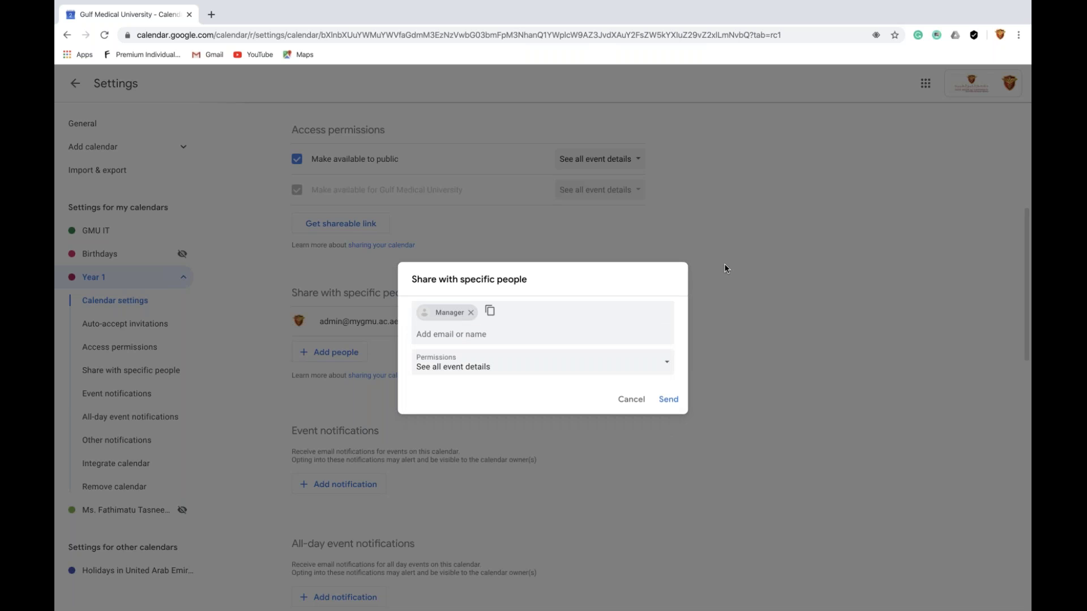
{"action": "left_click", "coordinate": [725, 269]}
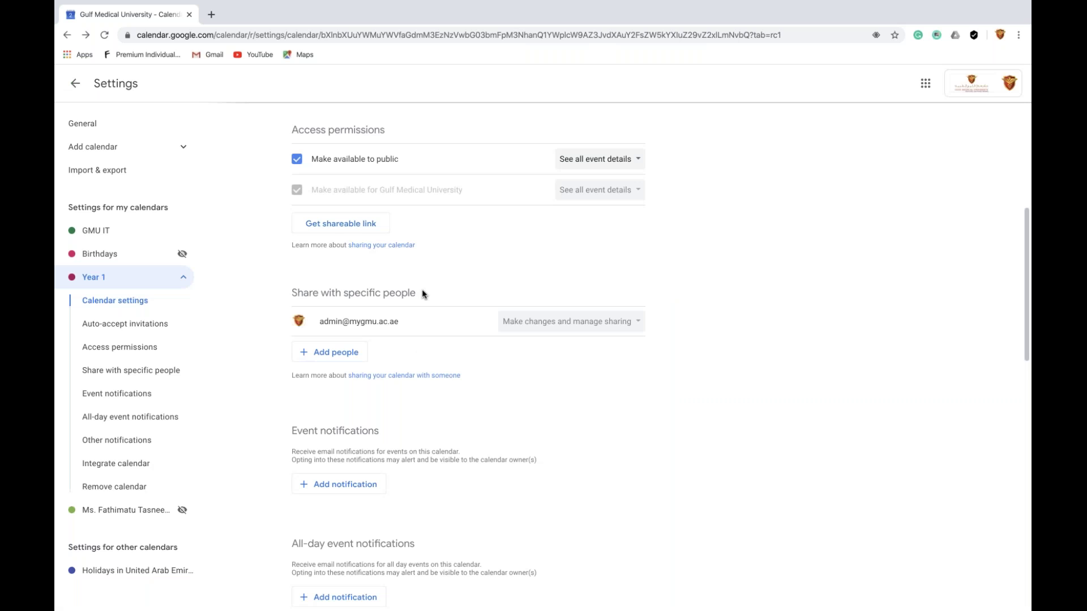
Cancel a new share, then add and remove an email event notification
{"action": "left_click", "coordinate": [350, 357]}
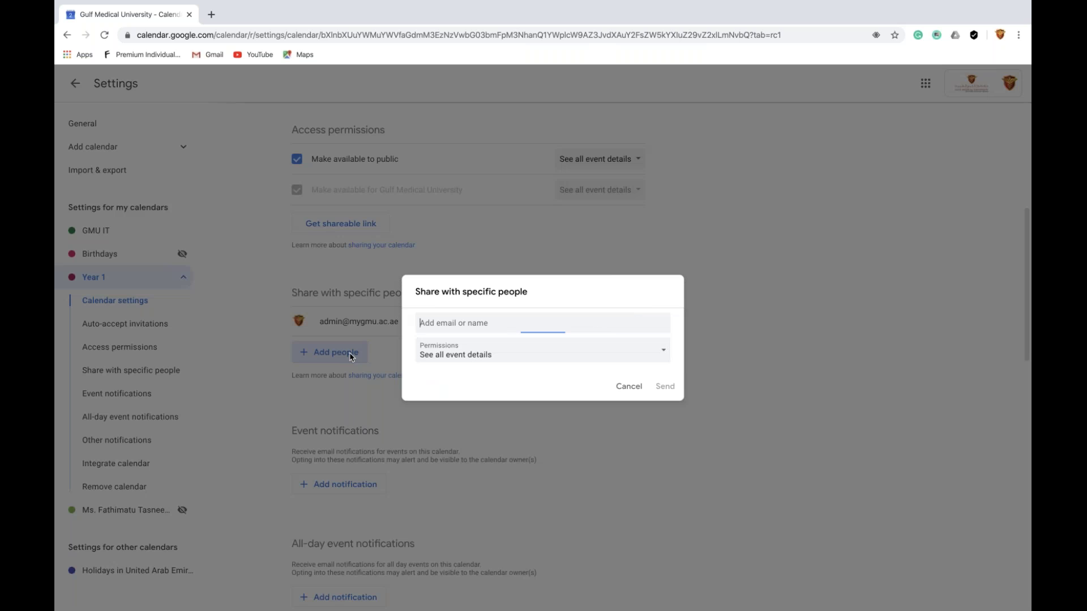
{"action": "left_click", "coordinate": [708, 432]}
{"action": "scroll", "coordinate": [475, 374], "scroll_direction": "down", "scroll_amount": 3}
{"action": "left_click", "coordinate": [339, 352]}
{"action": "left_click", "coordinate": [340, 354]}
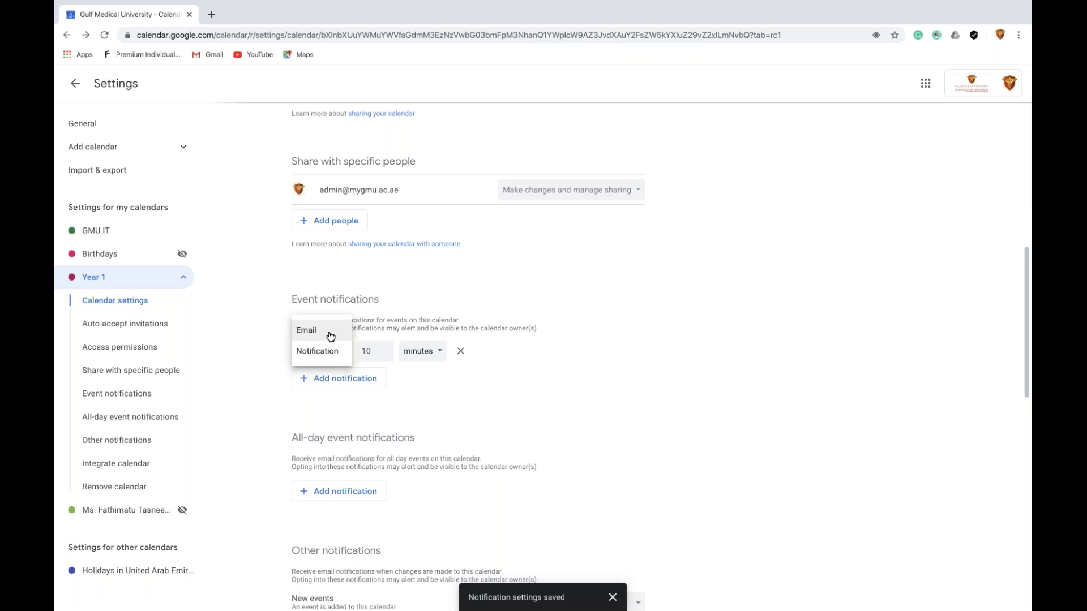
{"action": "left_click", "coordinate": [331, 336]}
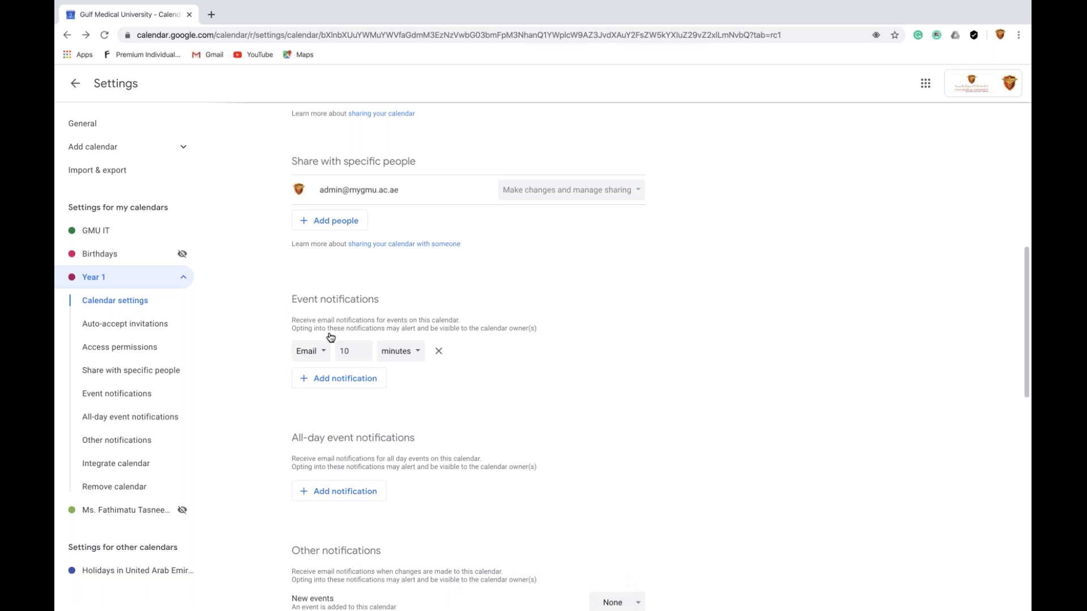
{"action": "left_click", "coordinate": [411, 361]}
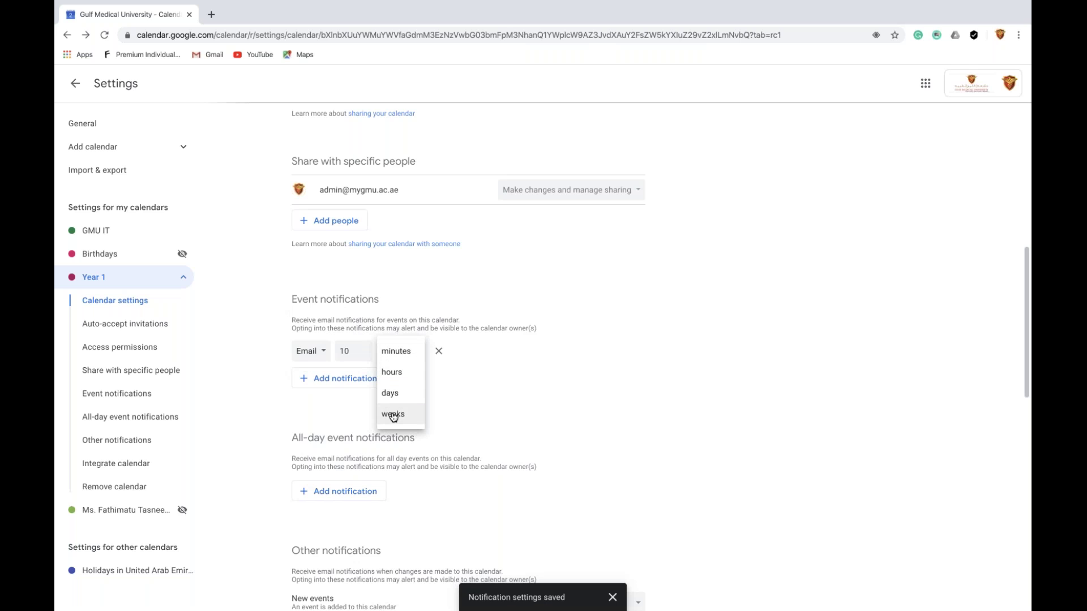
{"action": "left_click", "coordinate": [442, 352]}
{"action": "left_click", "coordinate": [441, 352]}
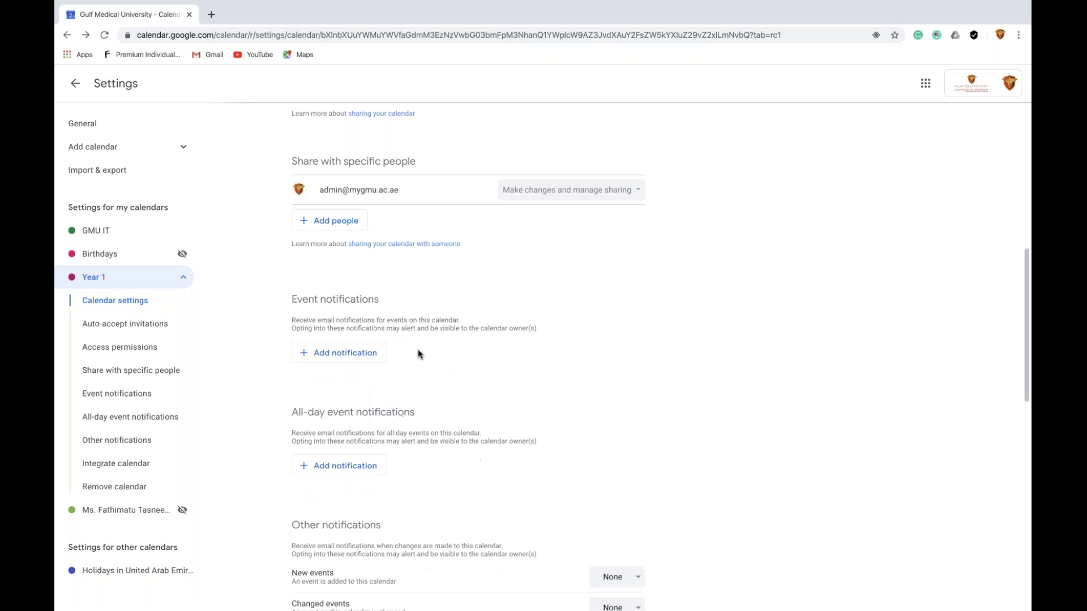
Add and remove an all-day event notification, then set Daily agenda to Email
{"action": "scroll", "coordinate": [418, 354], "scroll_direction": "down", "scroll_amount": 3}
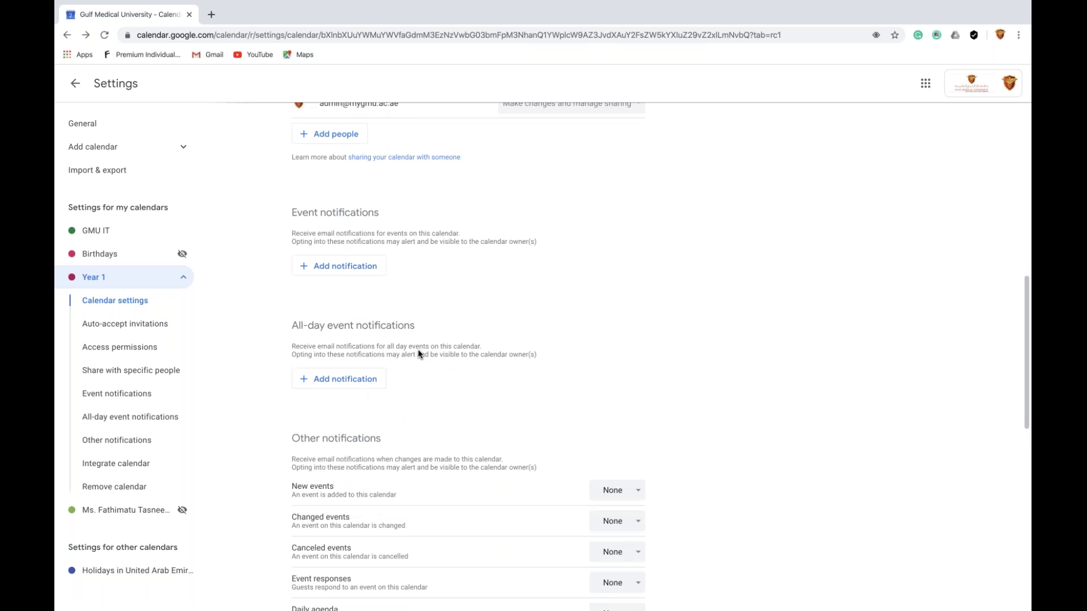
{"action": "left_click", "coordinate": [353, 310]}
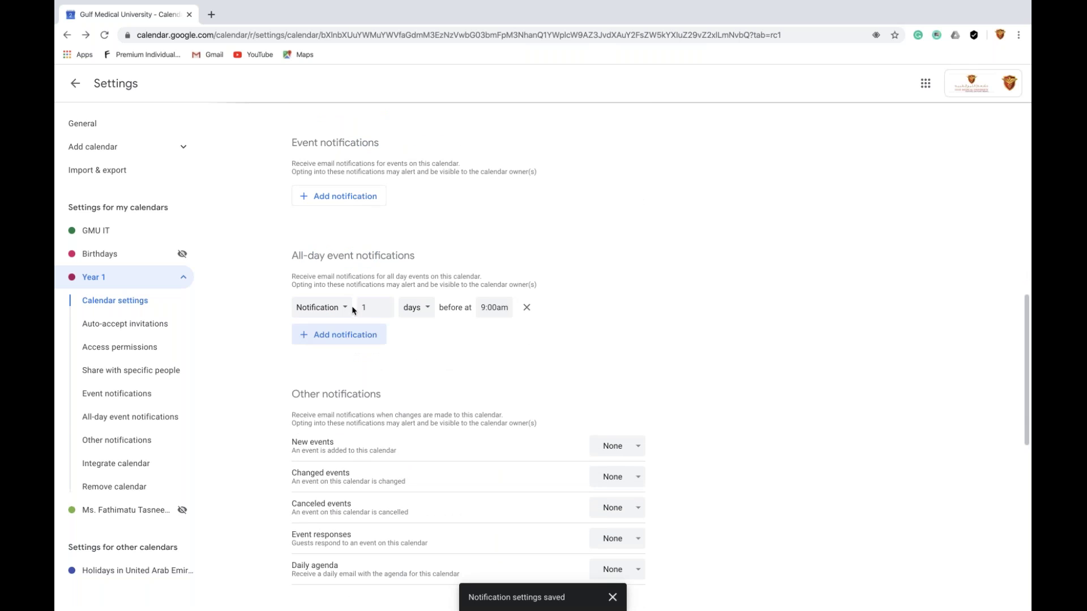
{"action": "left_click", "coordinate": [528, 308]}
{"action": "scroll", "coordinate": [531, 310], "scroll_direction": "down", "scroll_amount": 2}
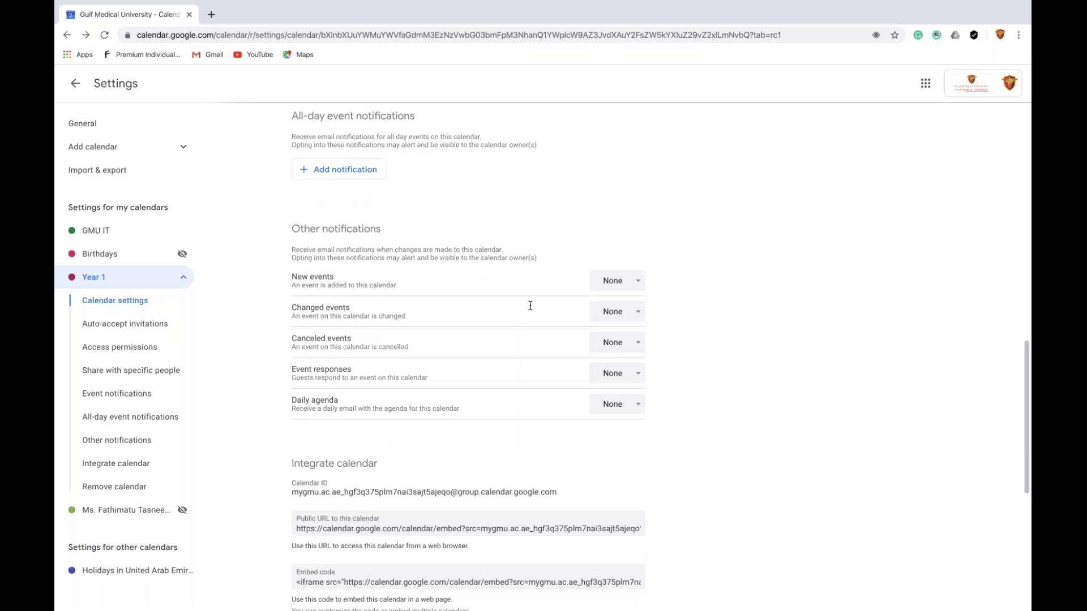
{"action": "scroll", "coordinate": [531, 308], "scroll_direction": "down", "scroll_amount": 1}
{"action": "scroll", "coordinate": [532, 311], "scroll_direction": "down", "scroll_amount": 1}
{"action": "left_click", "coordinate": [617, 341]}
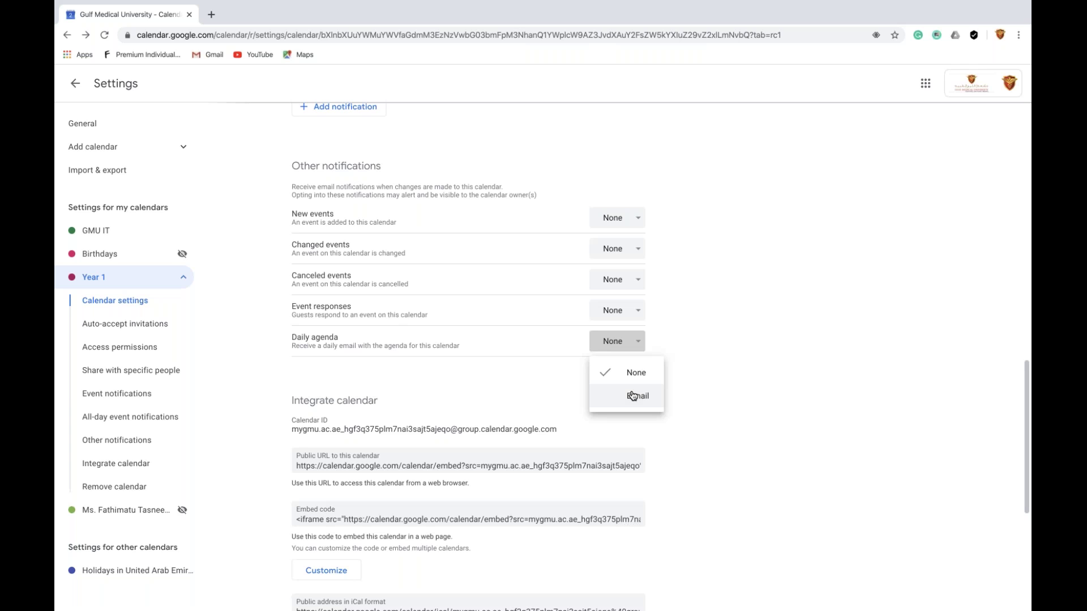
{"action": "left_click", "coordinate": [633, 395]}
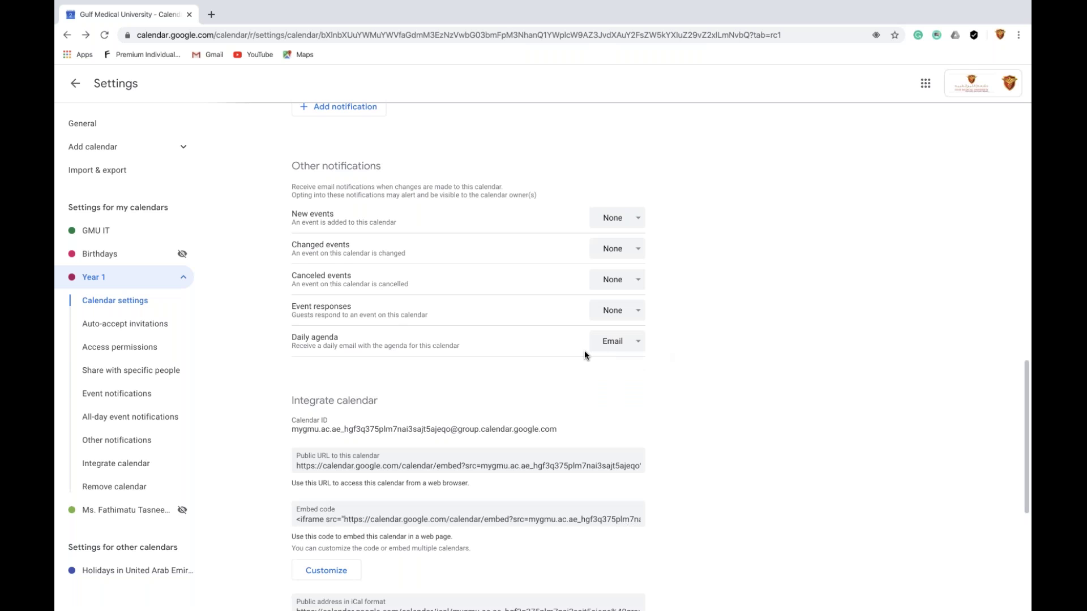
{"action": "scroll", "coordinate": [584, 355], "scroll_direction": "down", "scroll_amount": 1}
{"action": "scroll", "coordinate": [584, 355], "scroll_direction": "down", "scroll_amount": 1}
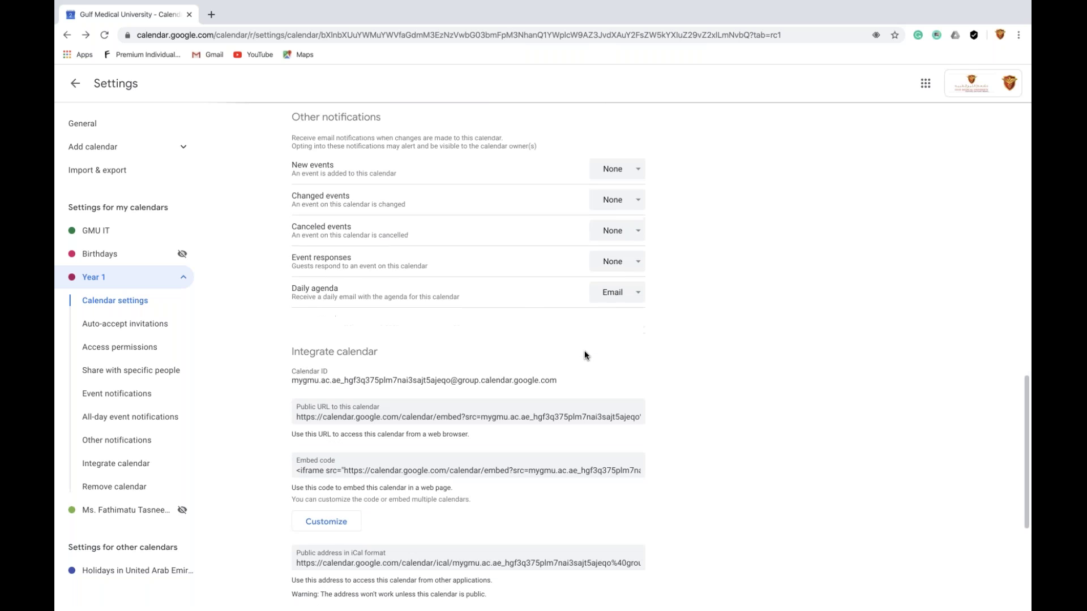
Under Integrate calendar, select the Public URL and embed code fields in turn
{"action": "scroll", "coordinate": [584, 355], "scroll_direction": "down", "scroll_amount": 2}
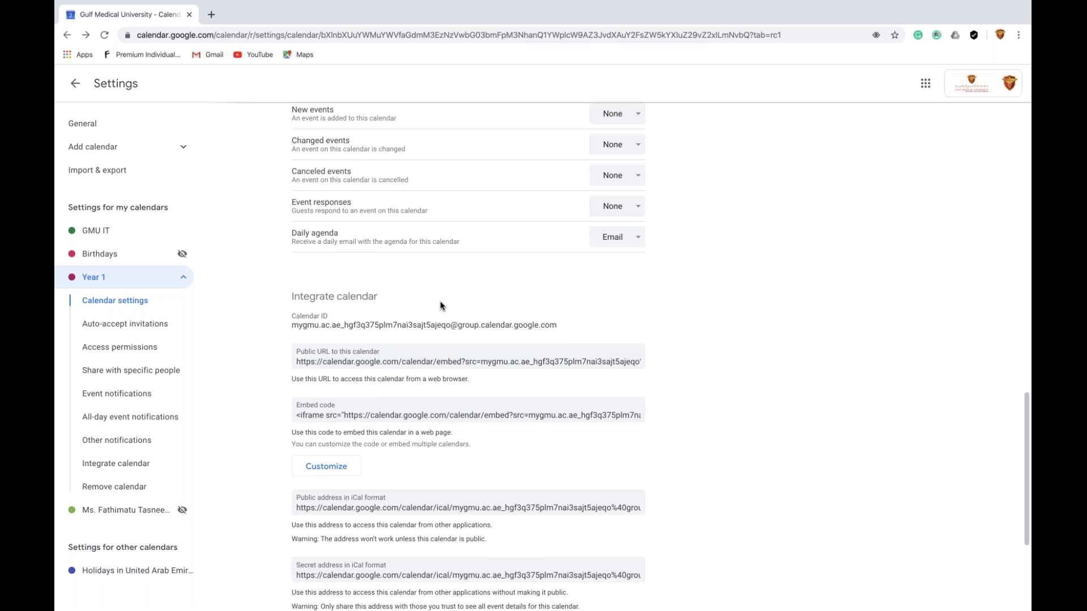
{"action": "scroll", "coordinate": [440, 306], "scroll_direction": "down", "scroll_amount": 1}
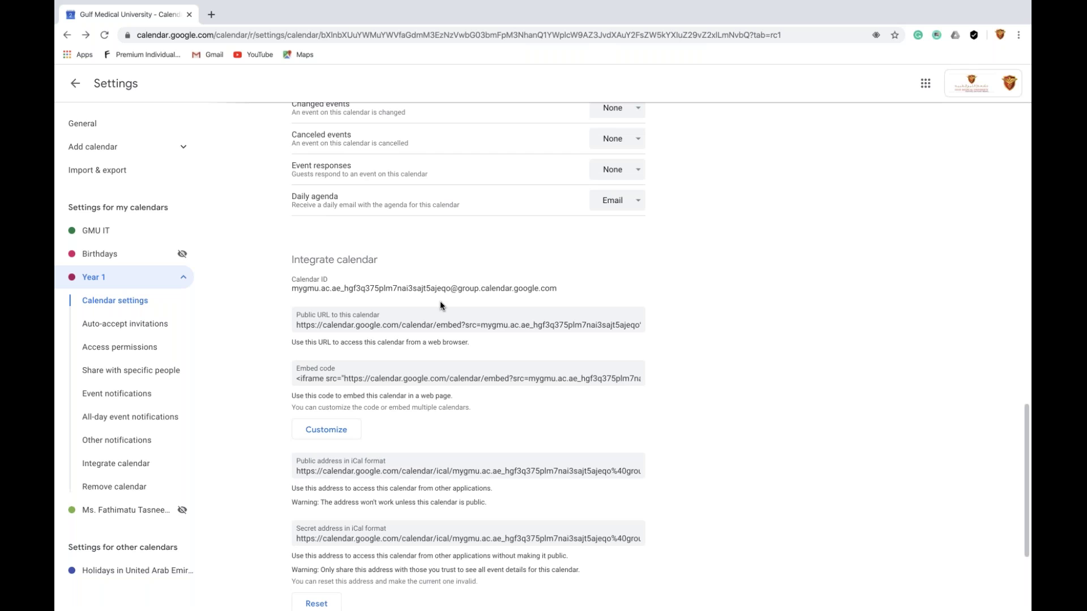
{"action": "scroll", "coordinate": [440, 301], "scroll_direction": "down", "scroll_amount": 1}
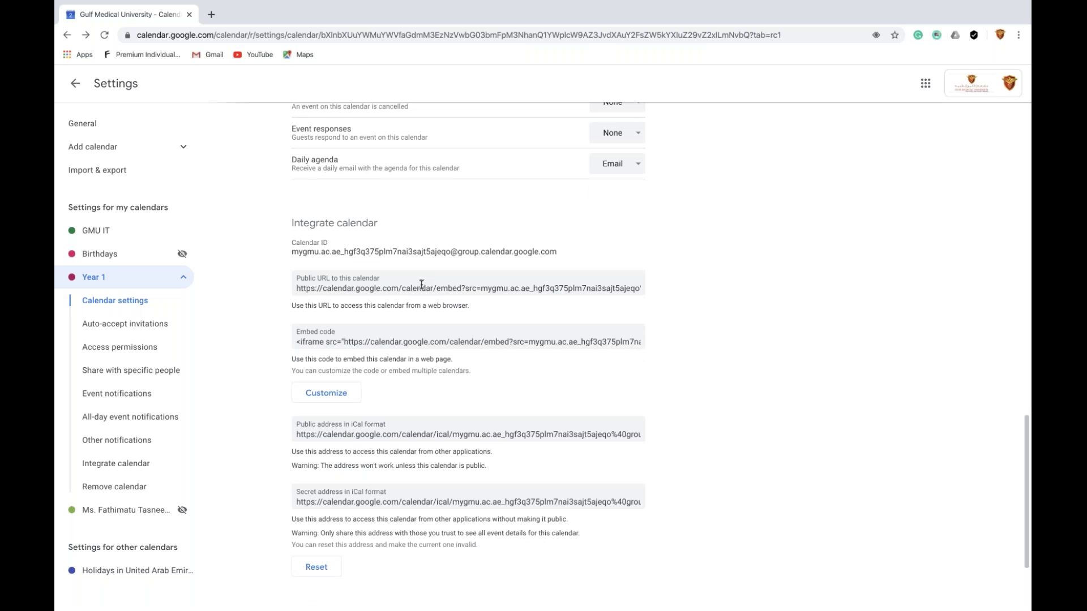
{"action": "left_click", "coordinate": [372, 289]}
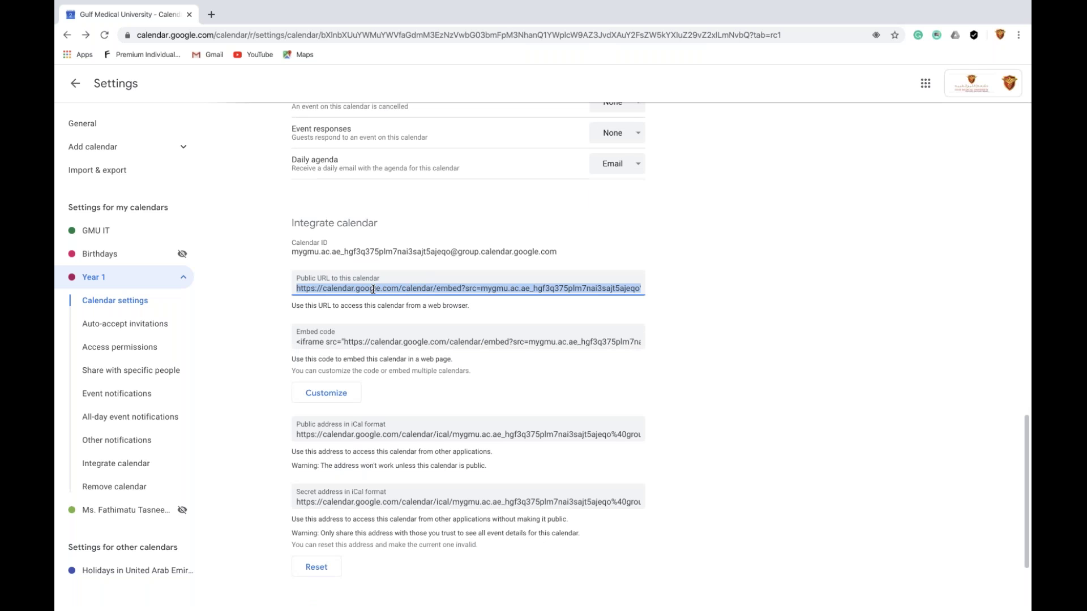
{"action": "left_click", "coordinate": [380, 340]}
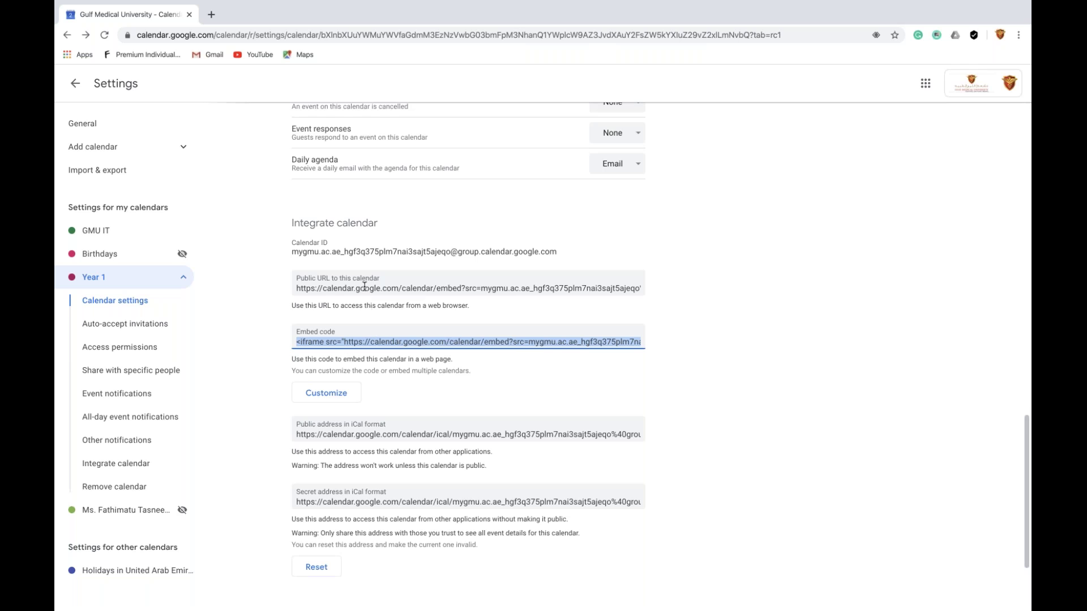
{"action": "left_click", "coordinate": [364, 288]}
{"action": "left_click", "coordinate": [362, 339]}
Scroll through the integration settings and select the Public URL once more
{"action": "scroll", "coordinate": [363, 339], "scroll_direction": "down", "scroll_amount": 1}
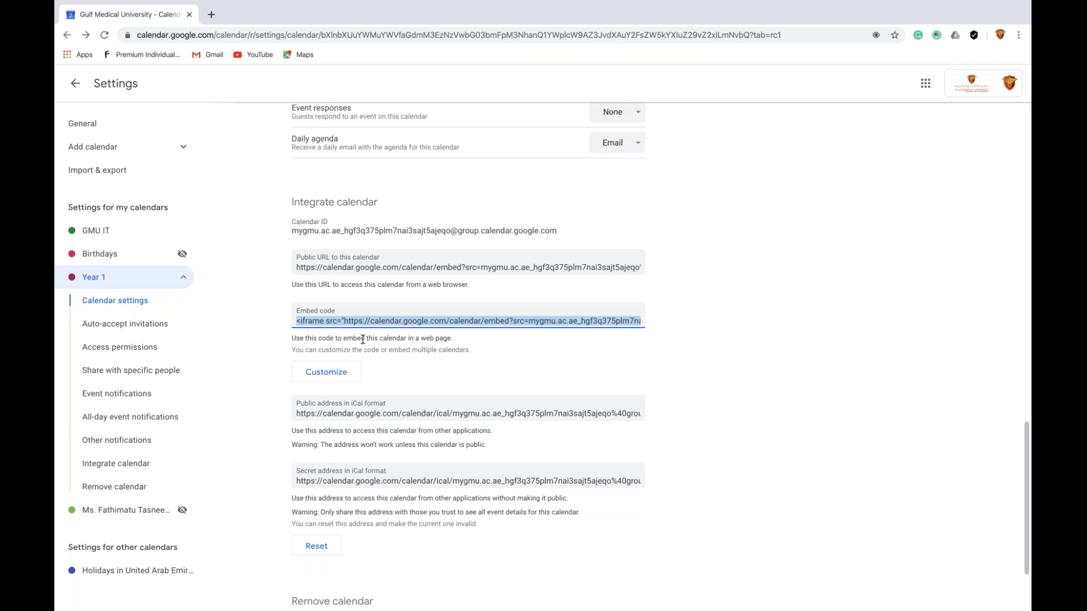
{"action": "scroll", "coordinate": [363, 340], "scroll_direction": "down", "scroll_amount": 1}
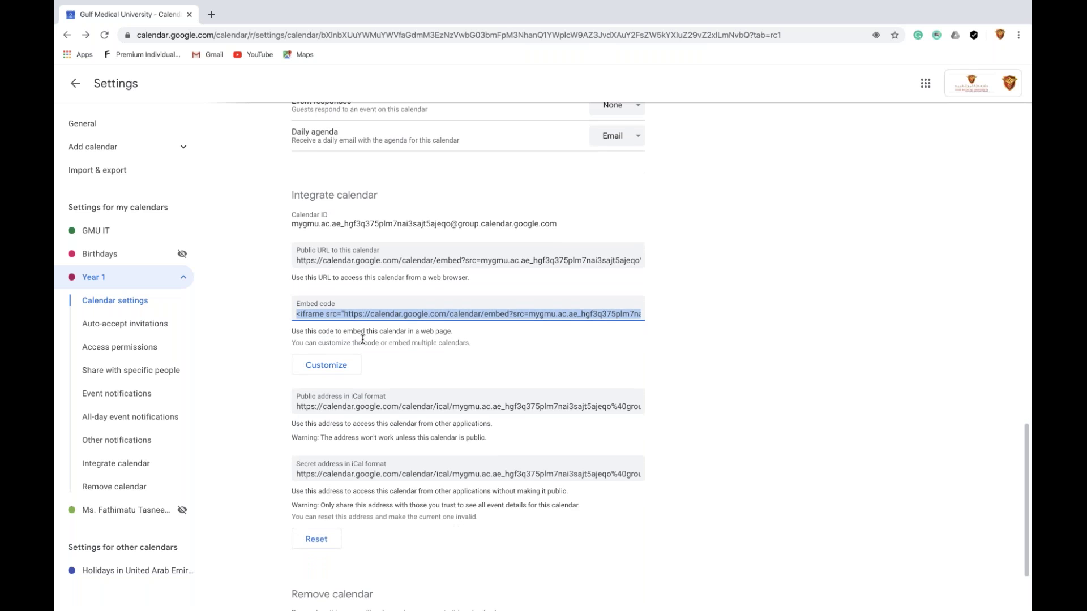
{"action": "scroll", "coordinate": [363, 339], "scroll_direction": "down", "scroll_amount": 1}
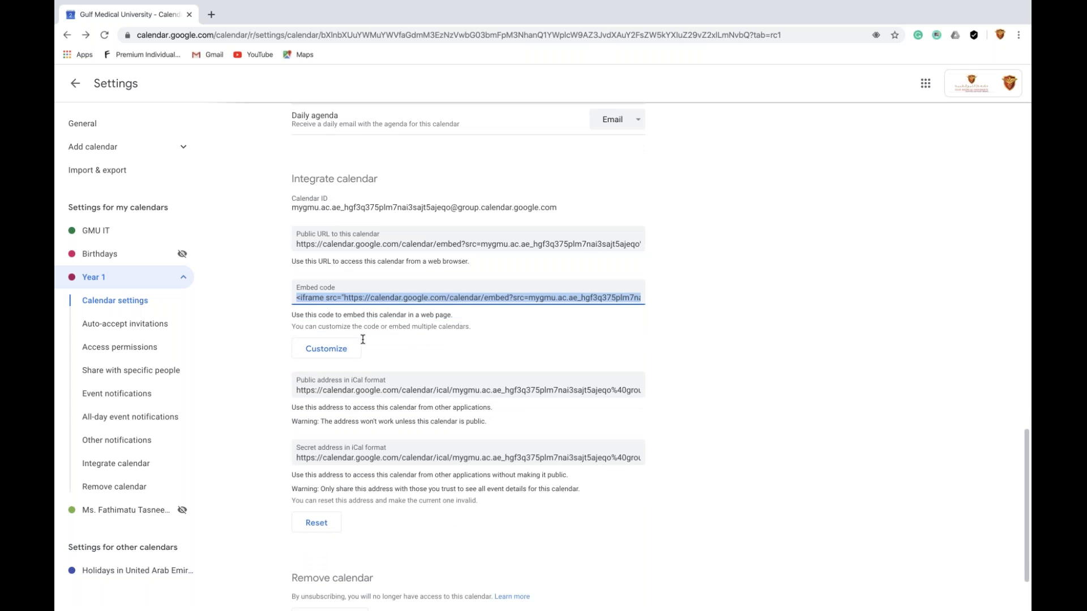
{"action": "scroll", "coordinate": [363, 339], "scroll_direction": "down", "scroll_amount": 2}
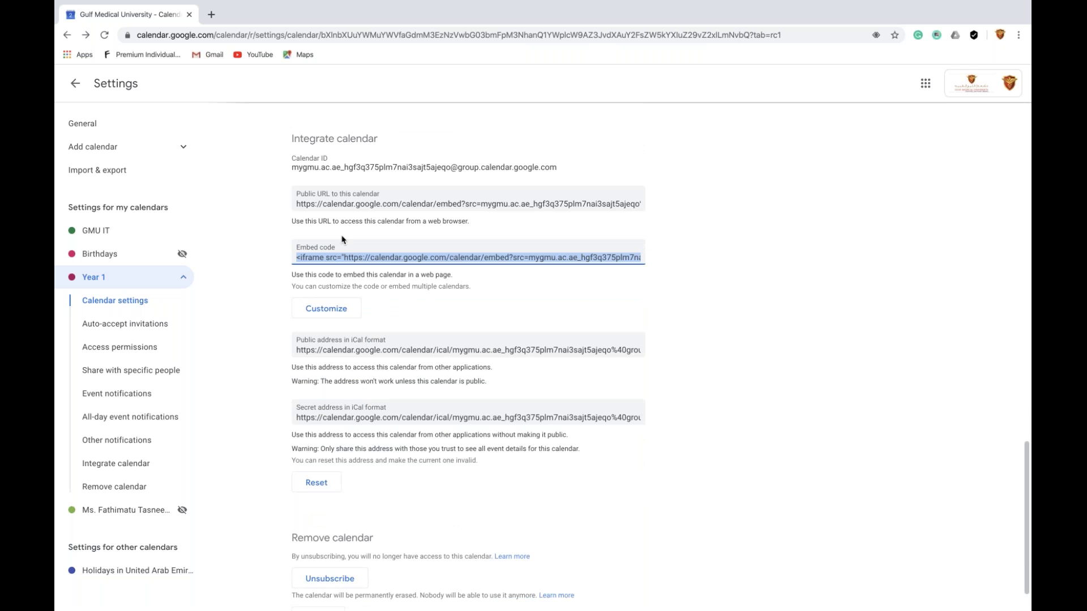
{"action": "left_click", "coordinate": [332, 203]}
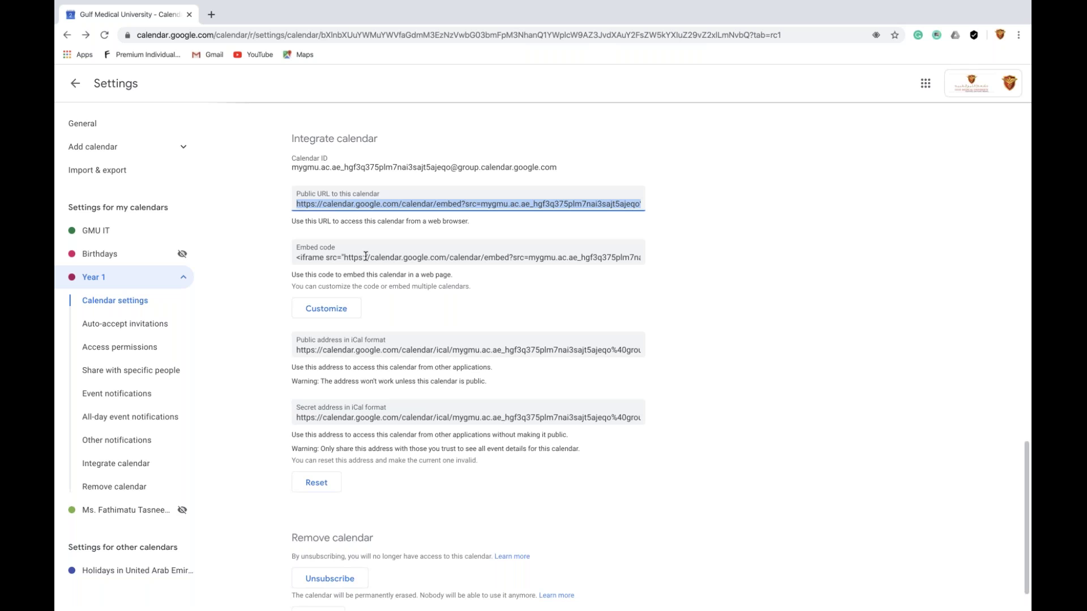
{"action": "scroll", "coordinate": [366, 257], "scroll_direction": "down", "scroll_amount": 1}
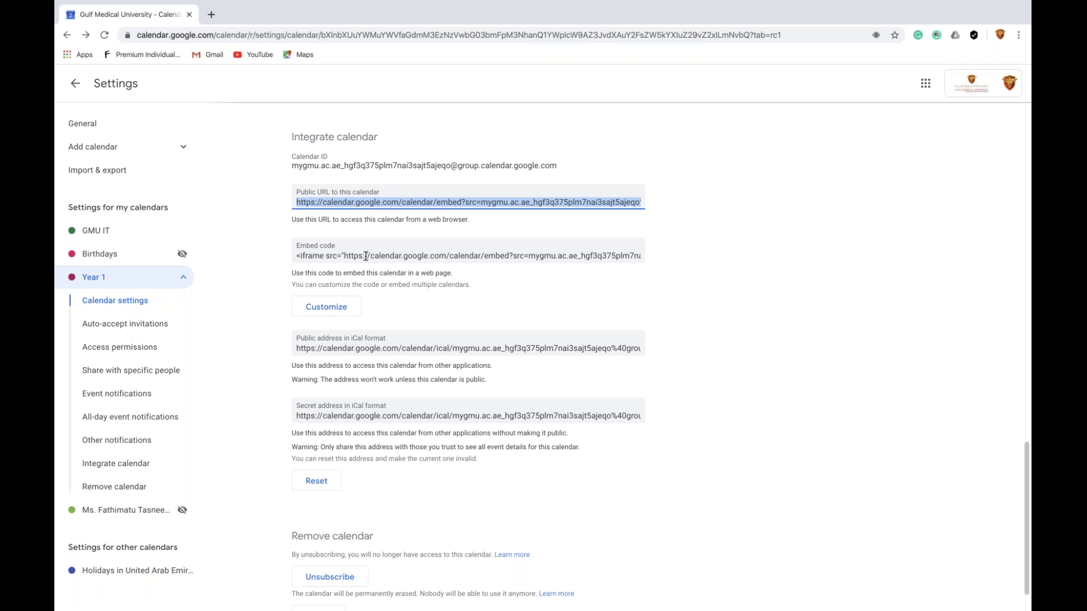
{"action": "scroll", "coordinate": [366, 257], "scroll_direction": "down", "scroll_amount": 1}
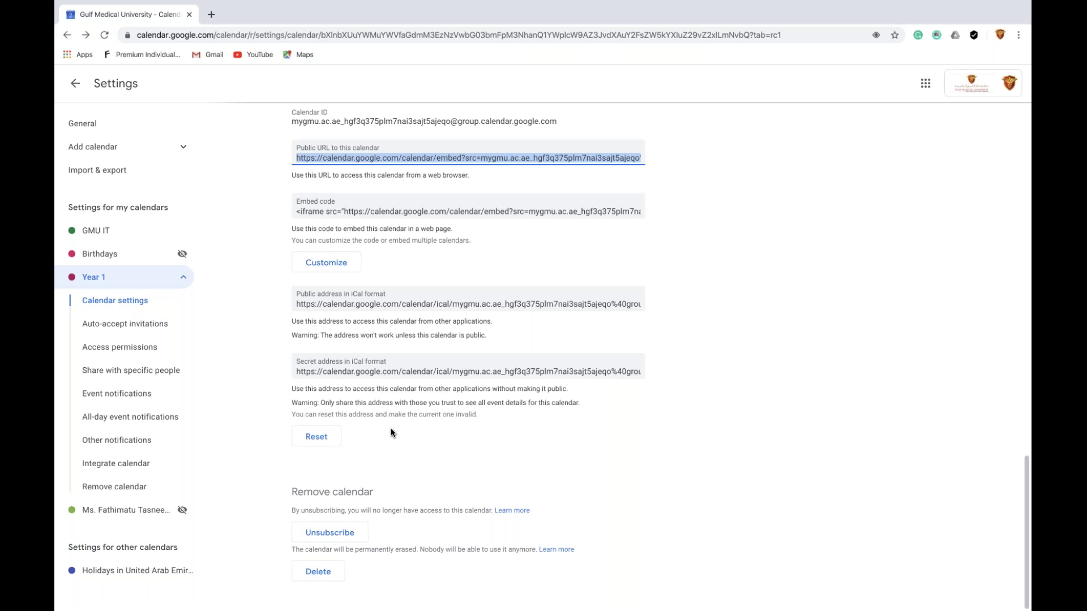
{"action": "scroll", "coordinate": [391, 427], "scroll_direction": "up", "scroll_amount": 10}
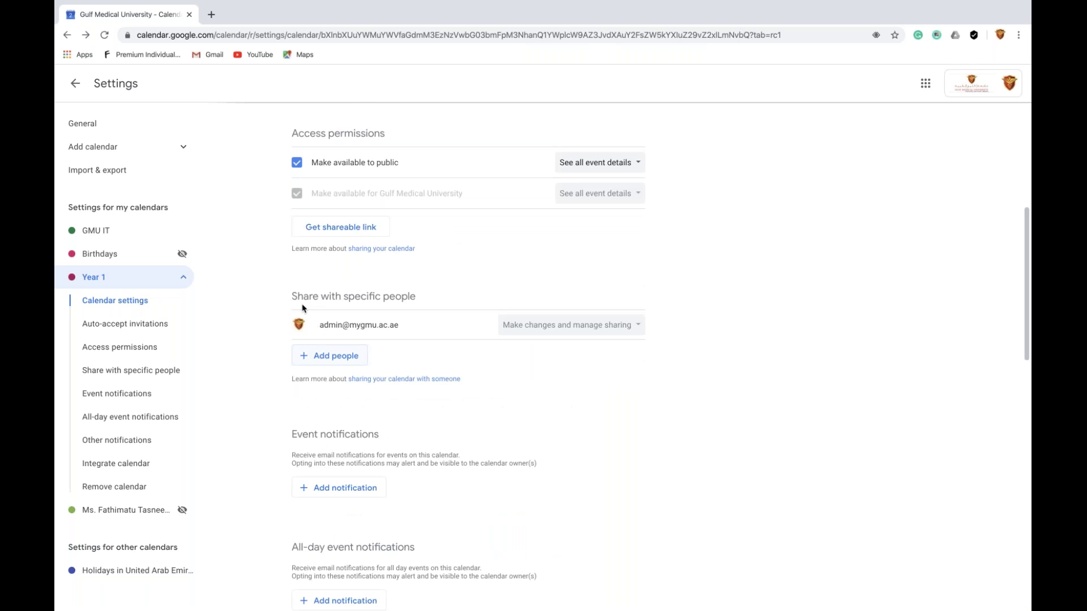
Return to the 2 April Day view and draft an untitled 9–10am event
{"action": "left_click", "coordinate": [75, 86]}
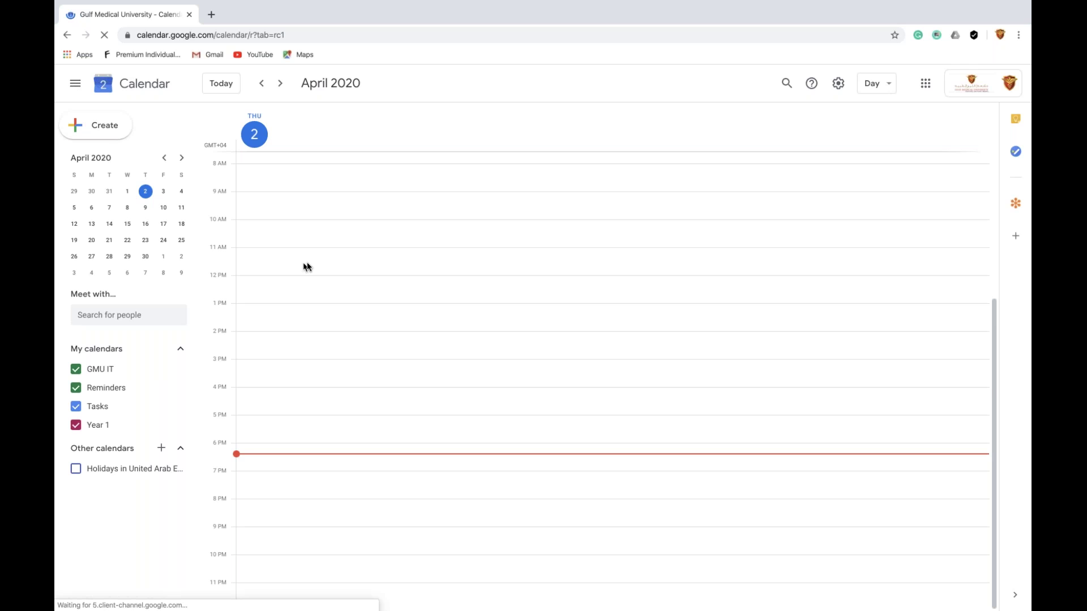
{"action": "left_click", "coordinate": [295, 50]}
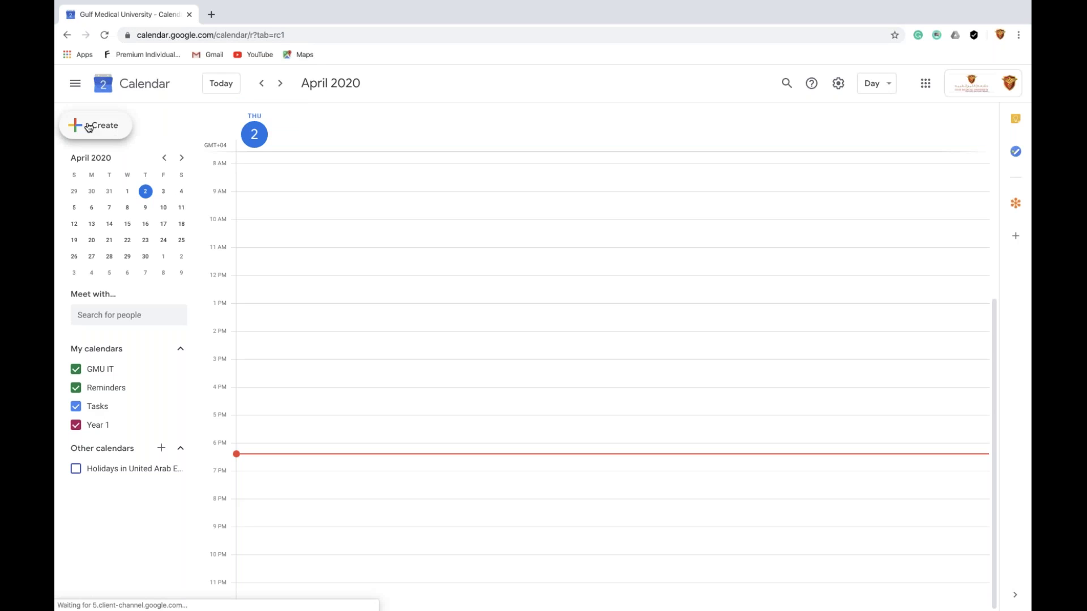
{"action": "left_click", "coordinate": [89, 126]}
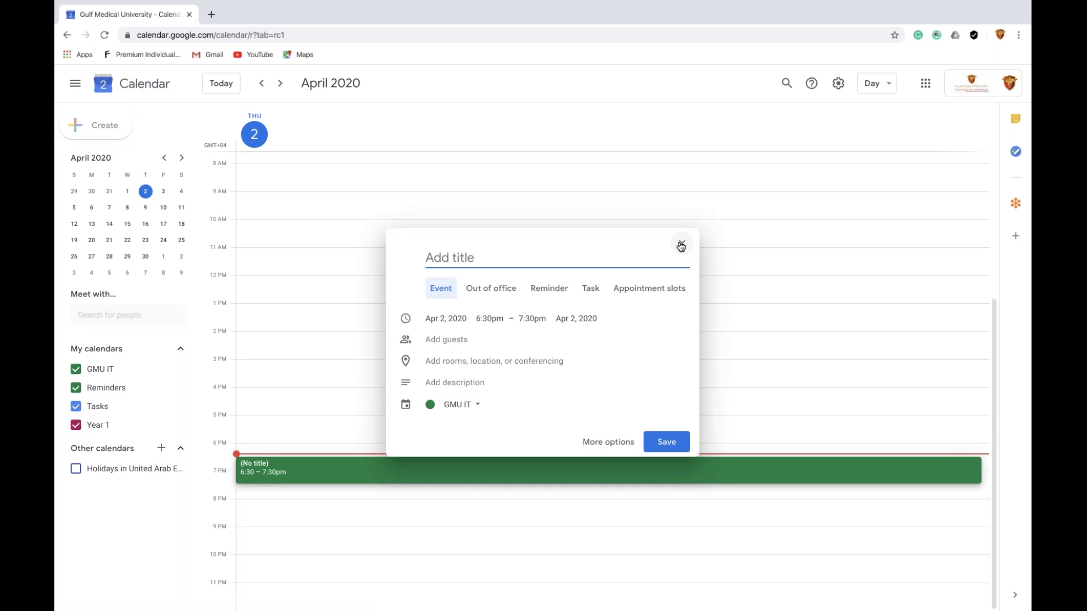
{"action": "left_click", "coordinate": [680, 245]}
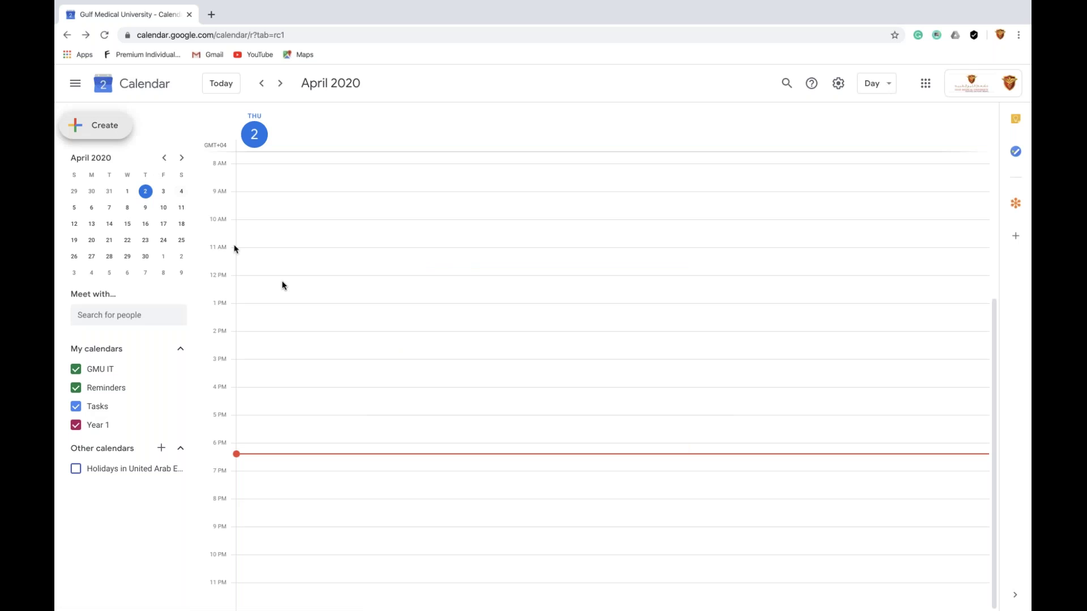
{"action": "left_click_drag", "start_coordinate": [285, 196], "coordinate": [316, 219]}
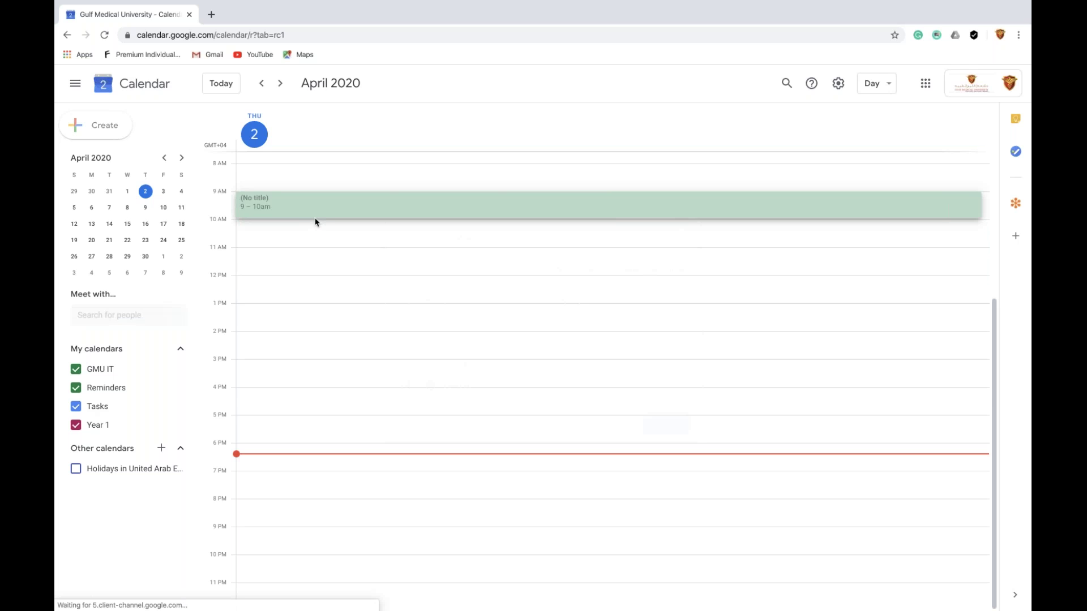
Create a 6:30–7:30pm event titled 'Information Technology ITE 101' and expand its location options
{"action": "left_click", "coordinate": [110, 124]}
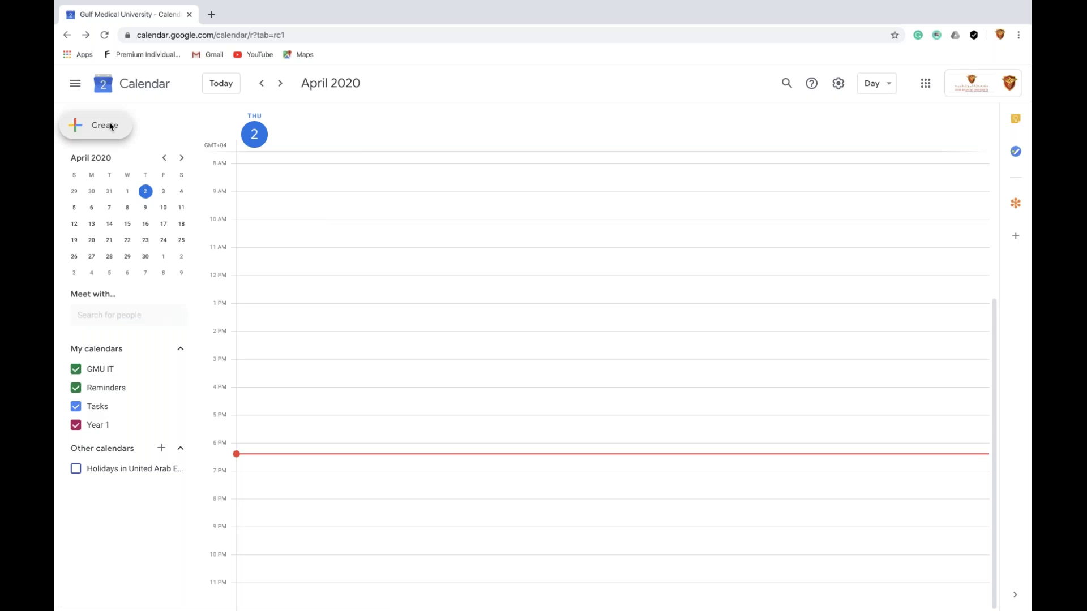
{"action": "left_click", "coordinate": [111, 126]}
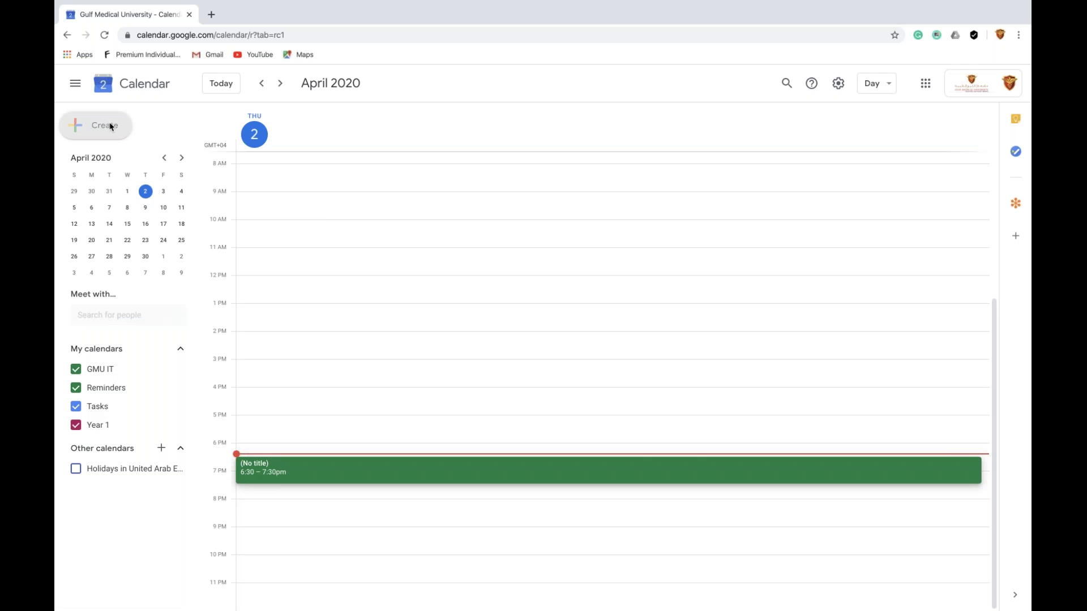
{"action": "type", "text": "Information Techno,ogy"}
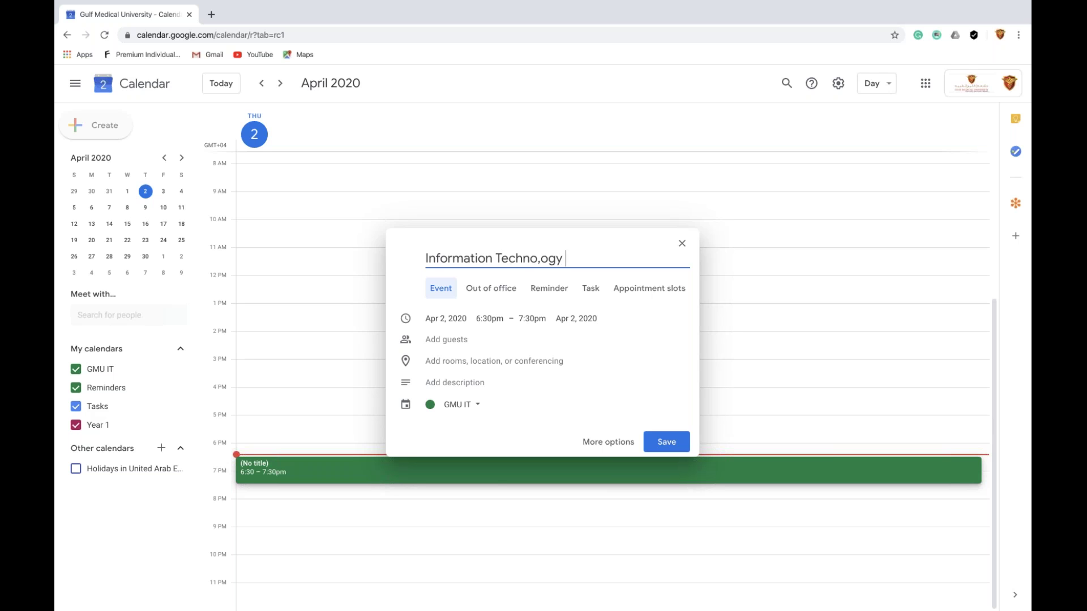
{"action": "key", "text": "BackSpace"}
{"action": "key", "text": "BackSpace"}
{"action": "key", "text": "BackSpace"}
{"action": "key", "text": "BackSpace"}
{"action": "key", "text": "BackSpace"}
{"action": "type", "text": "logy ITE 101"}
{"action": "left_click", "coordinate": [459, 322]}
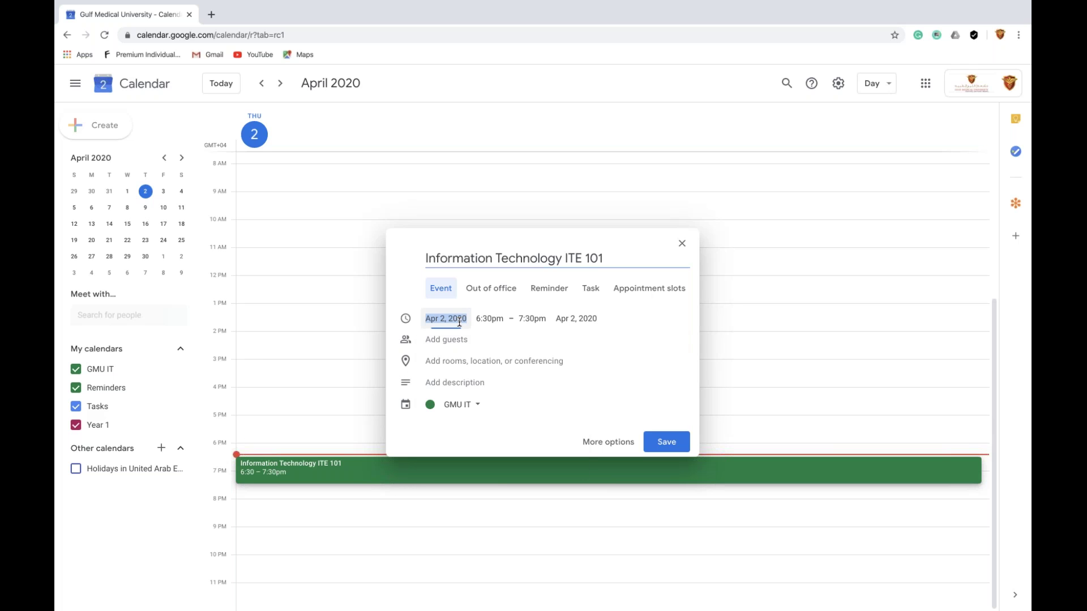
{"action": "left_click", "coordinate": [669, 362]}
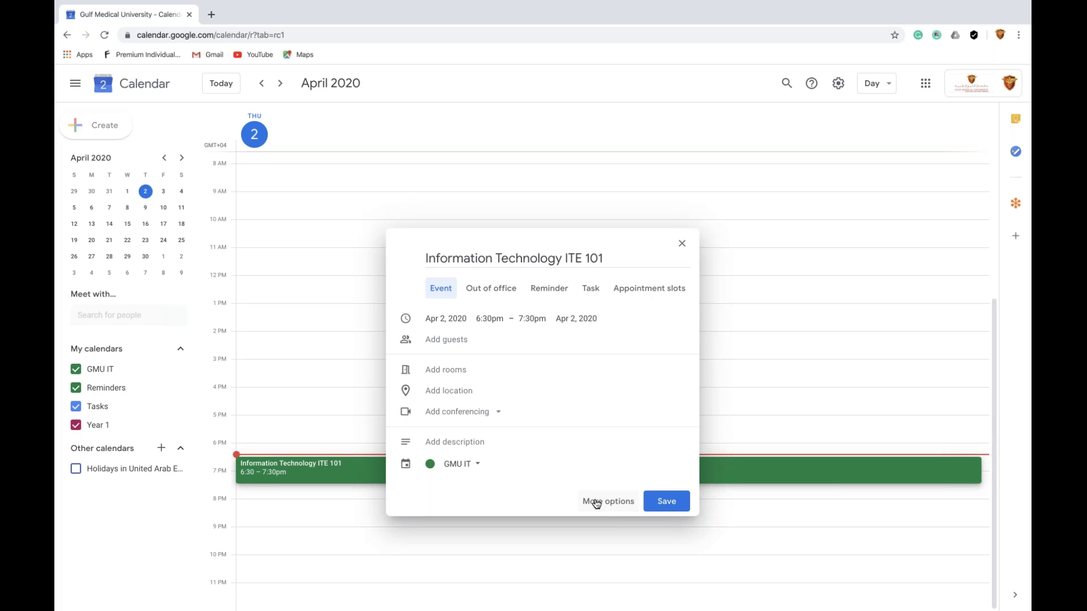
In the full editor, reschedule ITE 101 to 4 April 2020 starting at 10:00am
{"action": "left_click", "coordinate": [596, 503]}
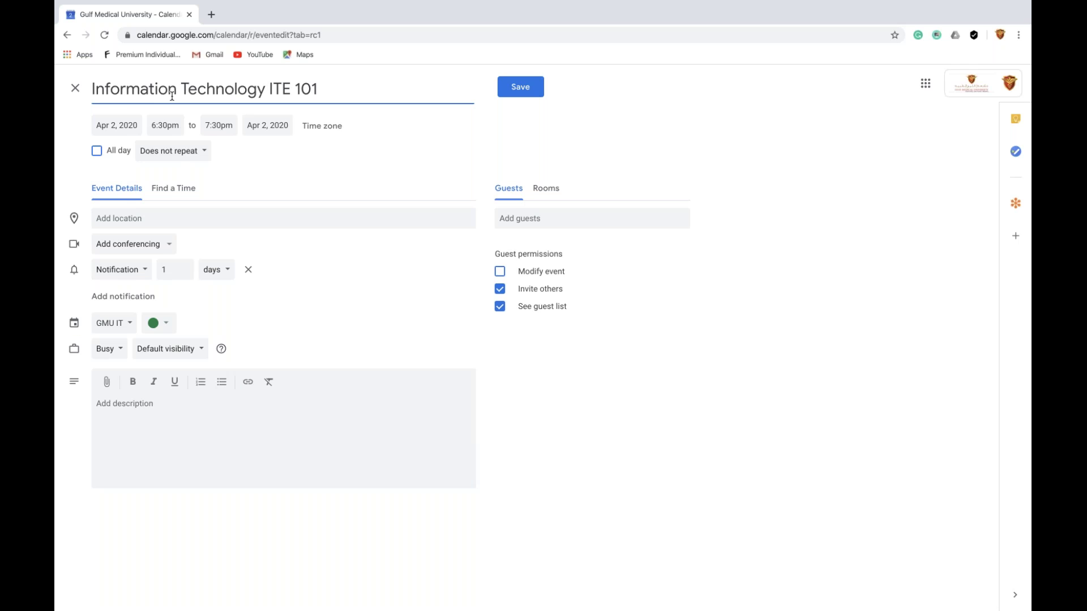
{"action": "left_click", "coordinate": [164, 127]}
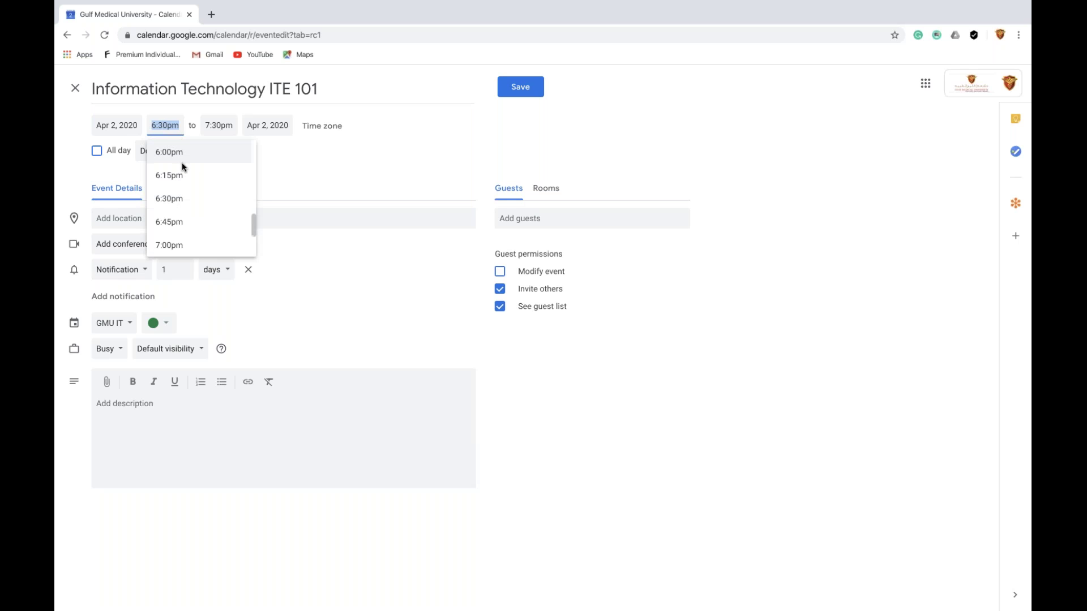
{"action": "scroll", "coordinate": [193, 208], "scroll_direction": "down", "scroll_amount": 2}
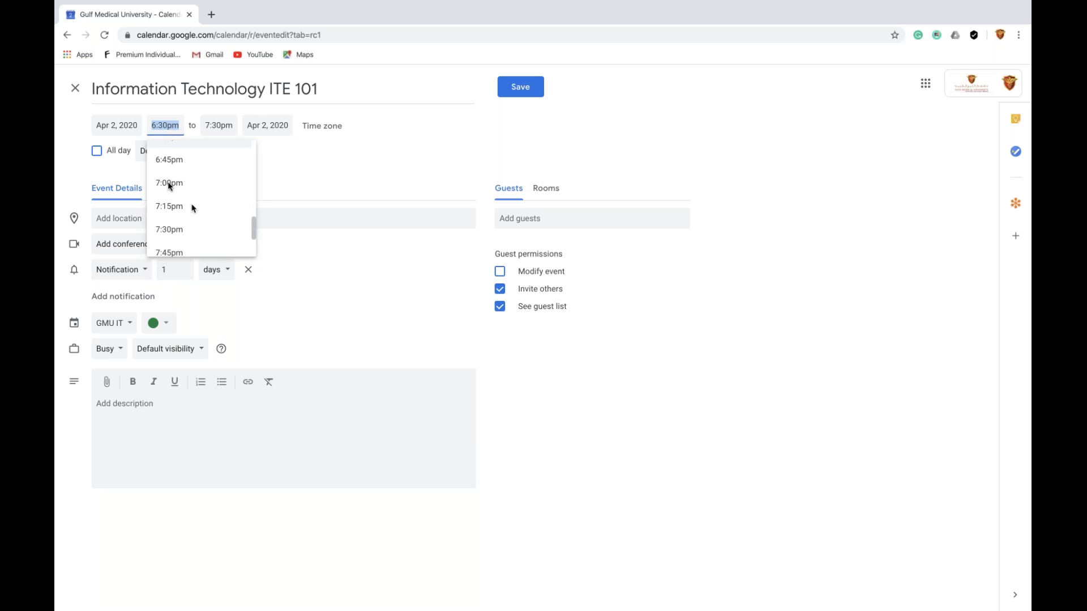
{"action": "left_click", "coordinate": [113, 124]}
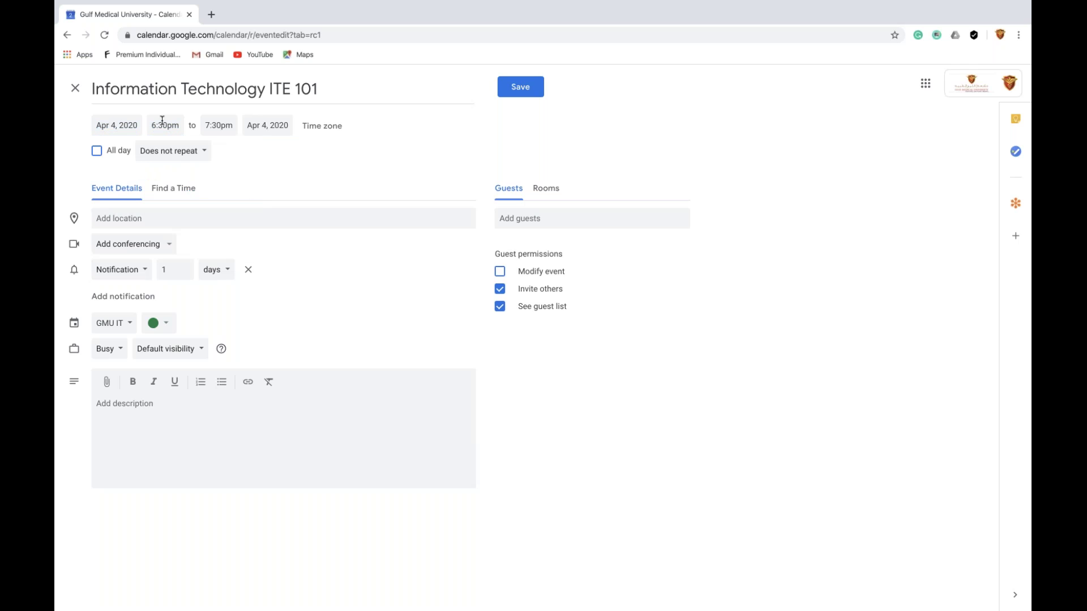
{"action": "left_click", "coordinate": [163, 124]}
{"action": "scroll", "coordinate": [184, 184], "scroll_direction": "up", "scroll_amount": 10}
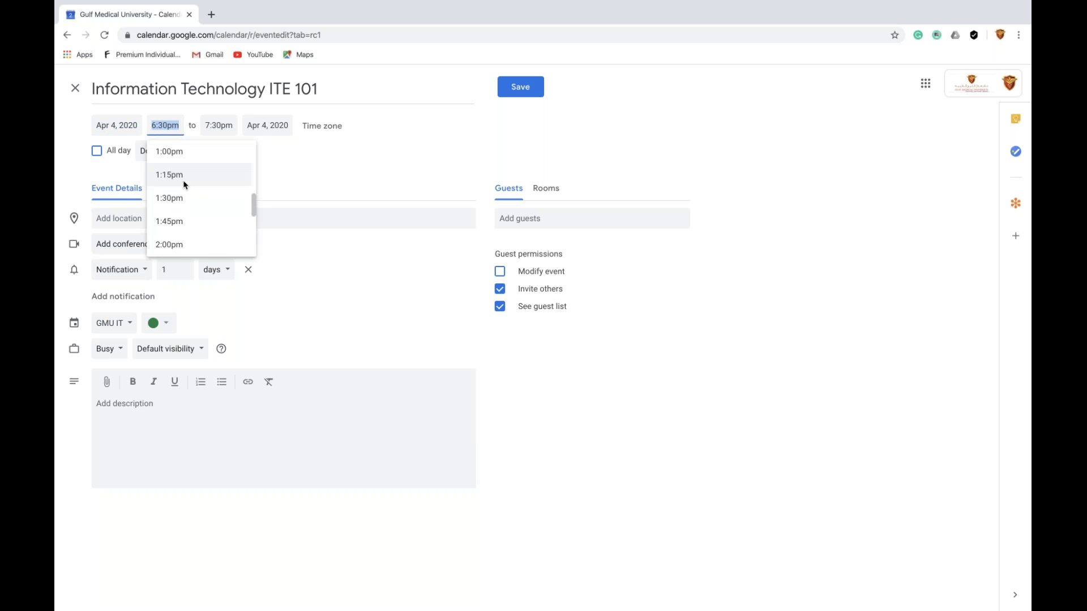
{"action": "scroll", "coordinate": [183, 184], "scroll_direction": "up", "scroll_amount": 3}
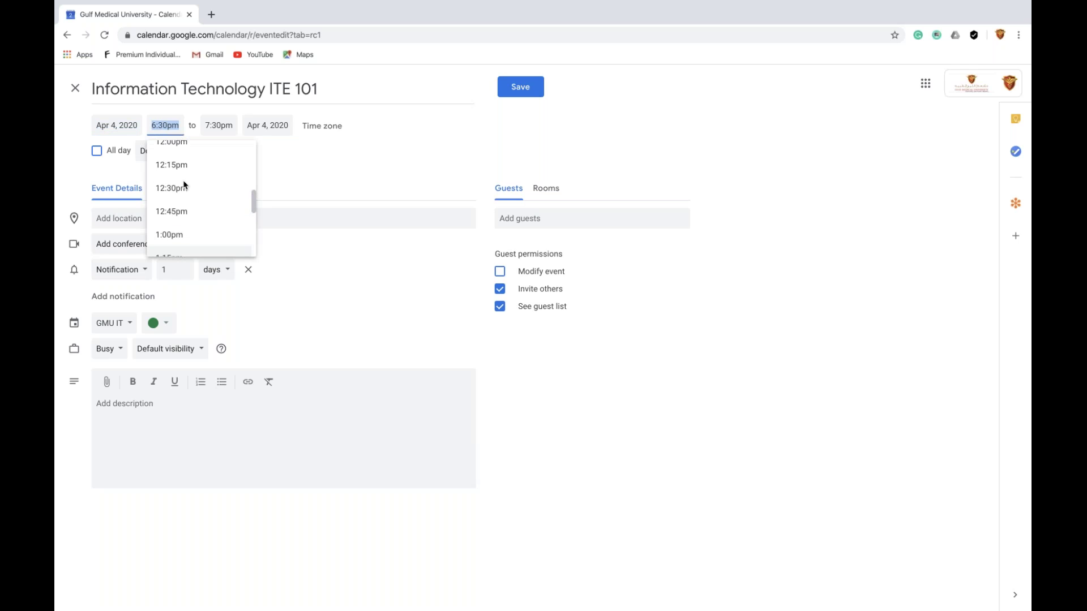
{"action": "scroll", "coordinate": [184, 187], "scroll_direction": "up", "scroll_amount": 3}
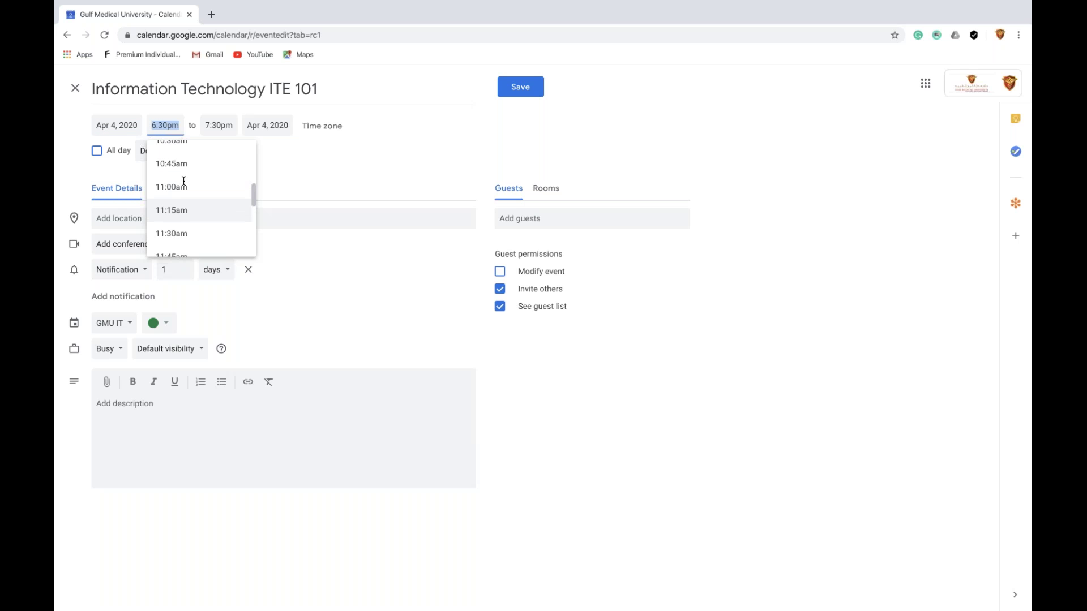
{"action": "left_click", "coordinate": [178, 148]}
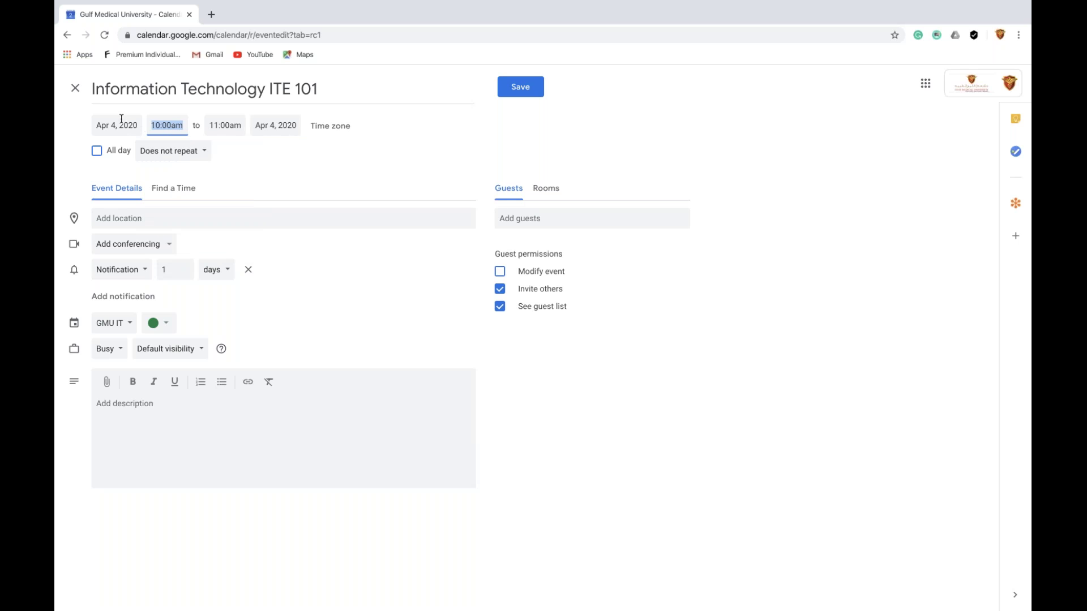
{"action": "left_click", "coordinate": [163, 223]}
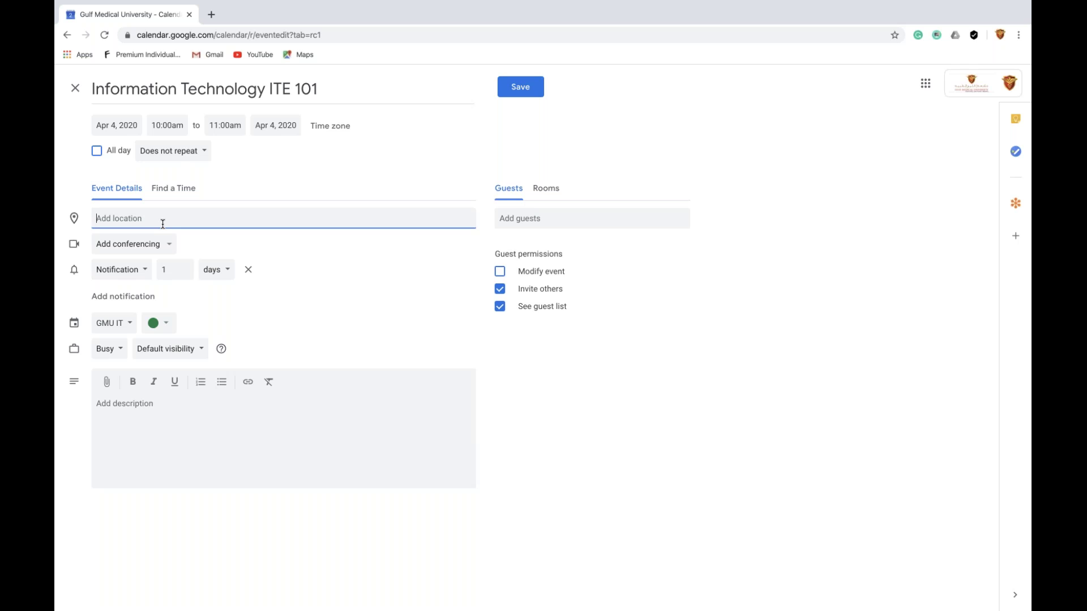
Set the location to 'Goto Webinar' and show the GMU IT / Year 1 calendar choices
{"action": "type", "text": "Go"}
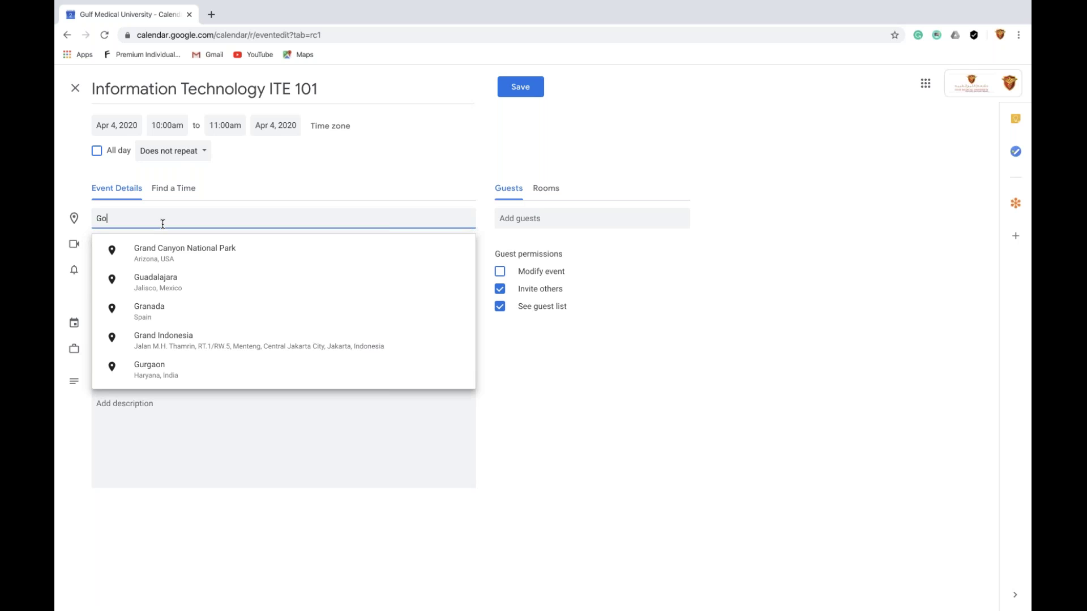
{"action": "type", "text": "to"}
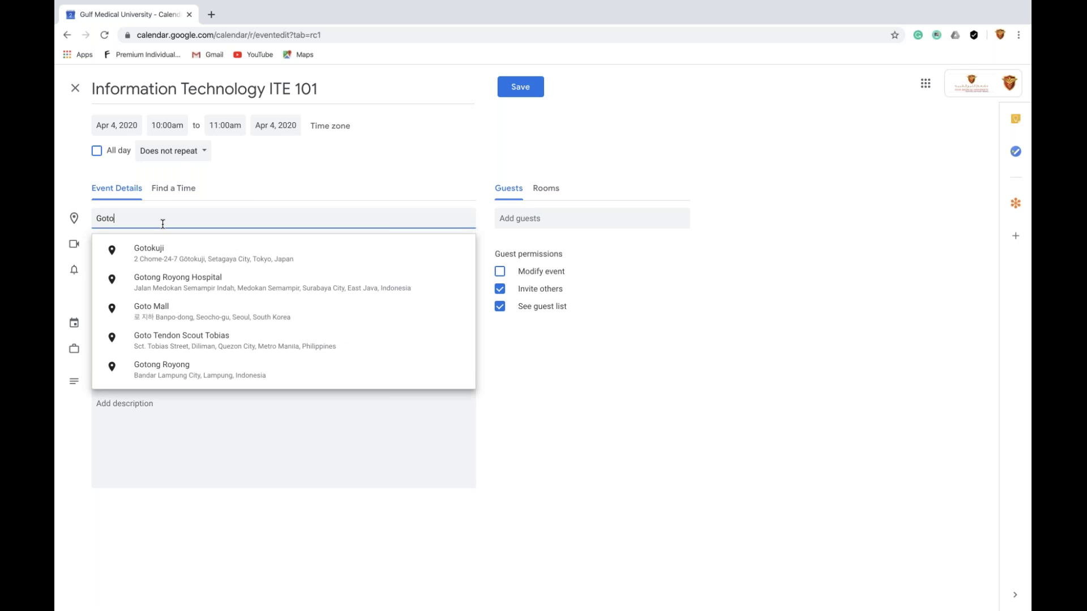
{"action": "type", "text": " Meeting"}
{"action": "key", "text": "BackSpace"}
{"action": "key", "text": "BackSpace"}
{"action": "key", "text": "BackSpace"}
{"action": "key", "text": "BackSpace"}
{"action": "key", "text": "BackSpace"}
{"action": "key", "text": "BackSpace"}
{"action": "key", "text": "BackSpace"}
{"action": "type", "text": "Webinar"}
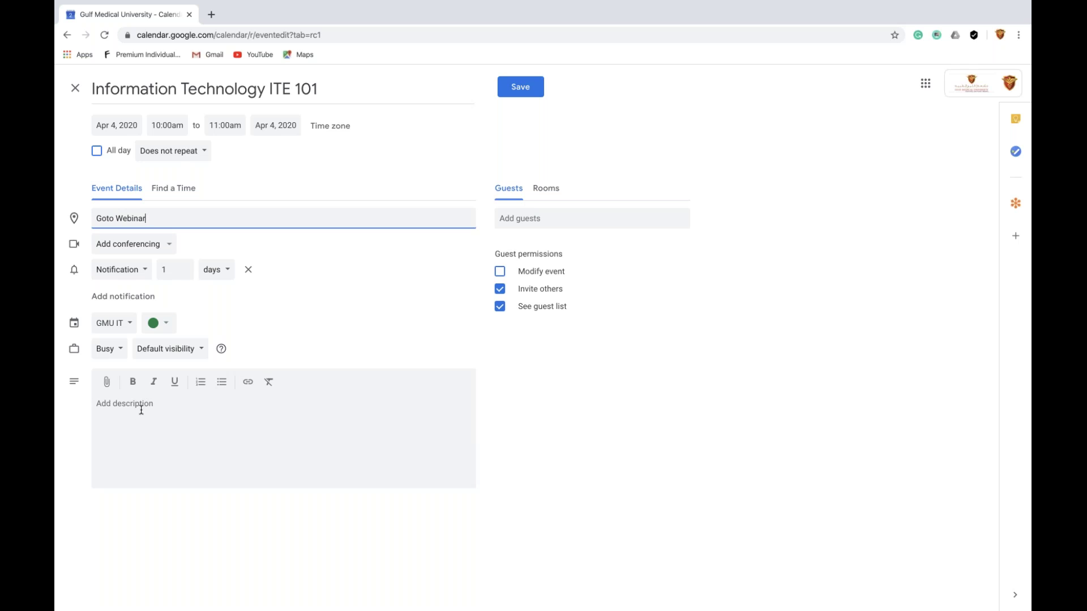
{"action": "left_click", "coordinate": [130, 323]}
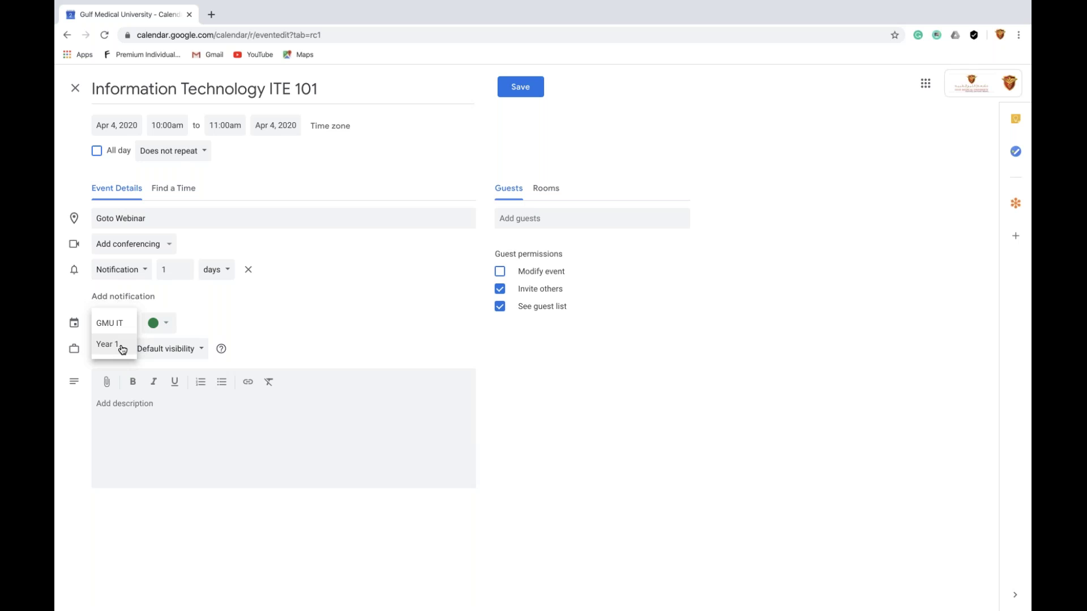
File the event under Year 1 and type the description headings Topics:, Mode of Delivery:, Links:
{"action": "left_click", "coordinate": [122, 350]}
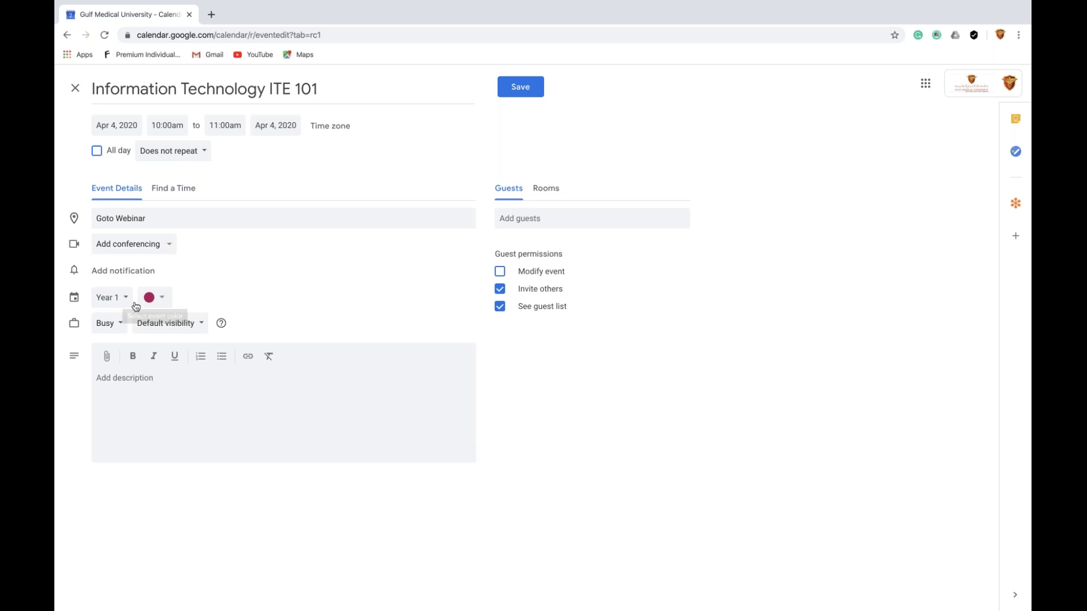
{"action": "left_click", "coordinate": [156, 379]}
{"action": "type", "text": "Toip"}
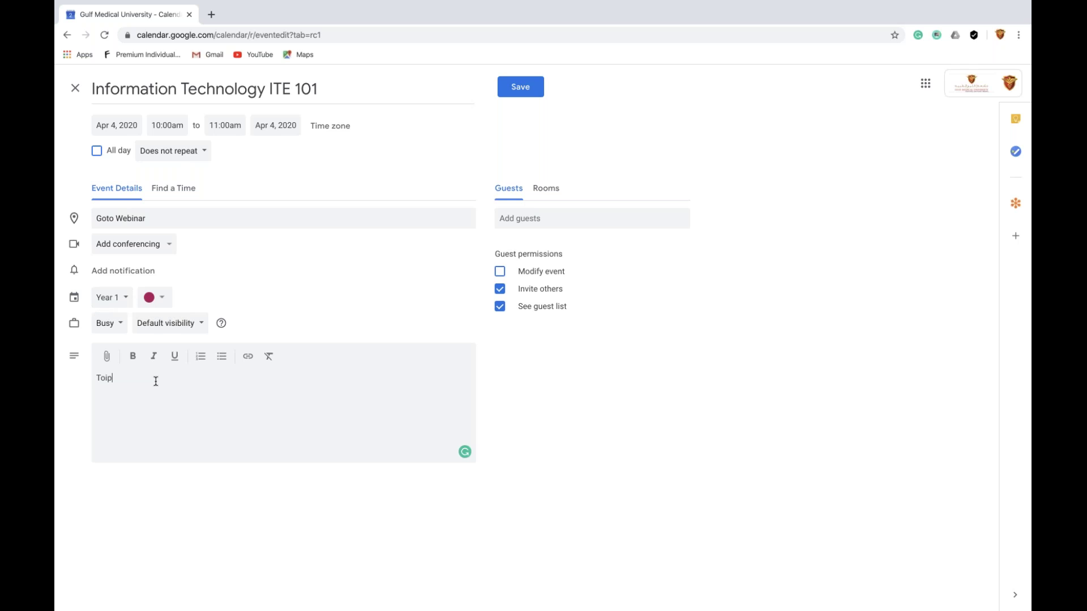
{"action": "key", "text": "BackSpace"}
{"action": "key", "text": "BackSpace"}
{"action": "type", "text": "pics:"}
{"action": "key", "text": "Return"}
{"action": "type", "text": "Mode of Delivery"}
{"action": "key", "text": "BackSpace"}
{"action": "key", "text": "BackSpace"}
{"action": "key", "text": "BackSpace"}
{"action": "type", "text": "ery: Links:"}
Make the three headings bold and add blank lines below Topics: and Mode of Delivery:
{"action": "left_click_drag", "start_coordinate": [120, 397], "coordinate": [135, 369]}
{"action": "left_click", "coordinate": [135, 361]}
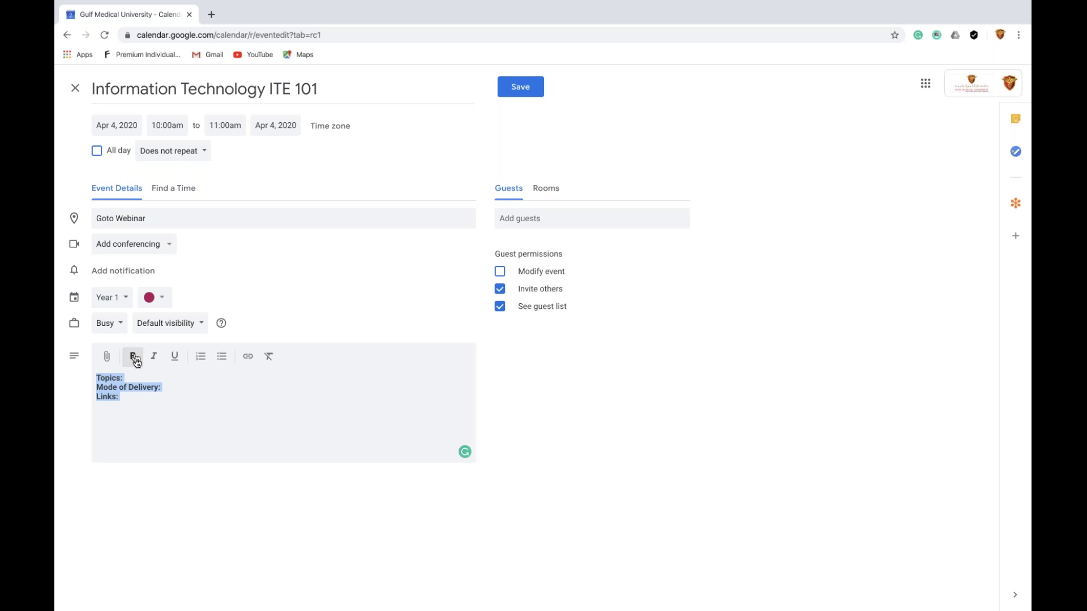
{"action": "left_click", "coordinate": [161, 417]}
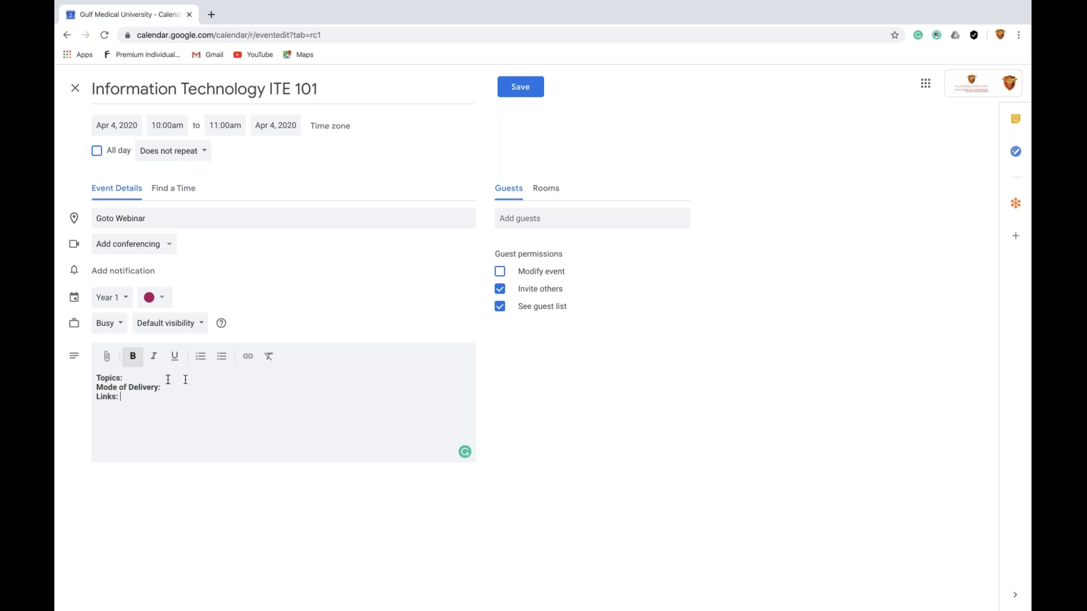
{"action": "left_click", "coordinate": [140, 377]}
{"action": "key", "text": "Return"}
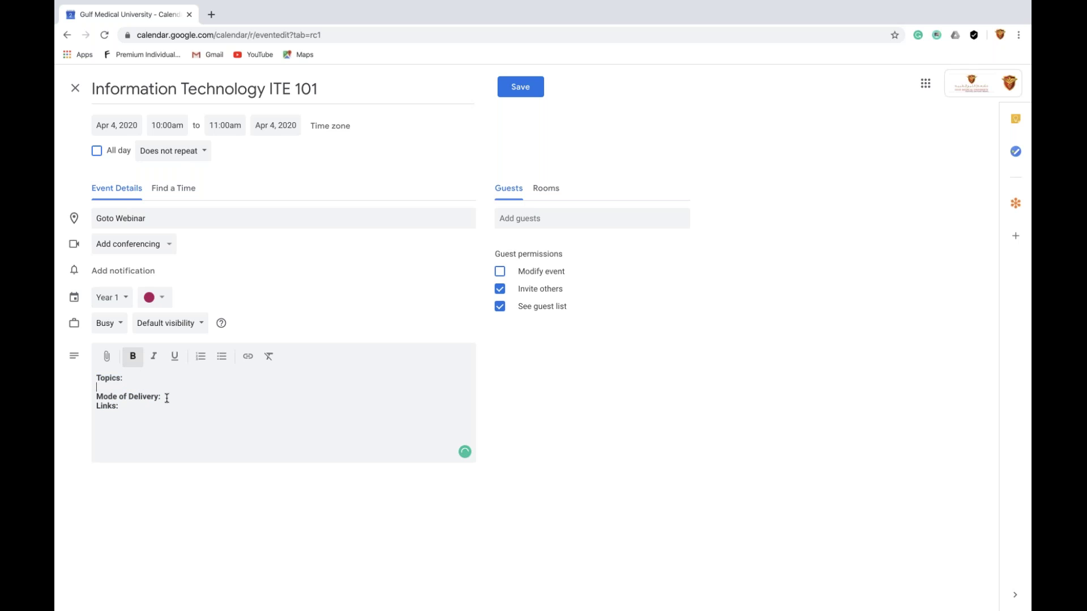
{"action": "left_click", "coordinate": [167, 398]}
{"action": "key", "text": "Return"}
Add the suggested contact as a guest, save, and send the external guest invitation
{"action": "left_click", "coordinate": [557, 219]}
{"action": "type", "text": "Sura"}
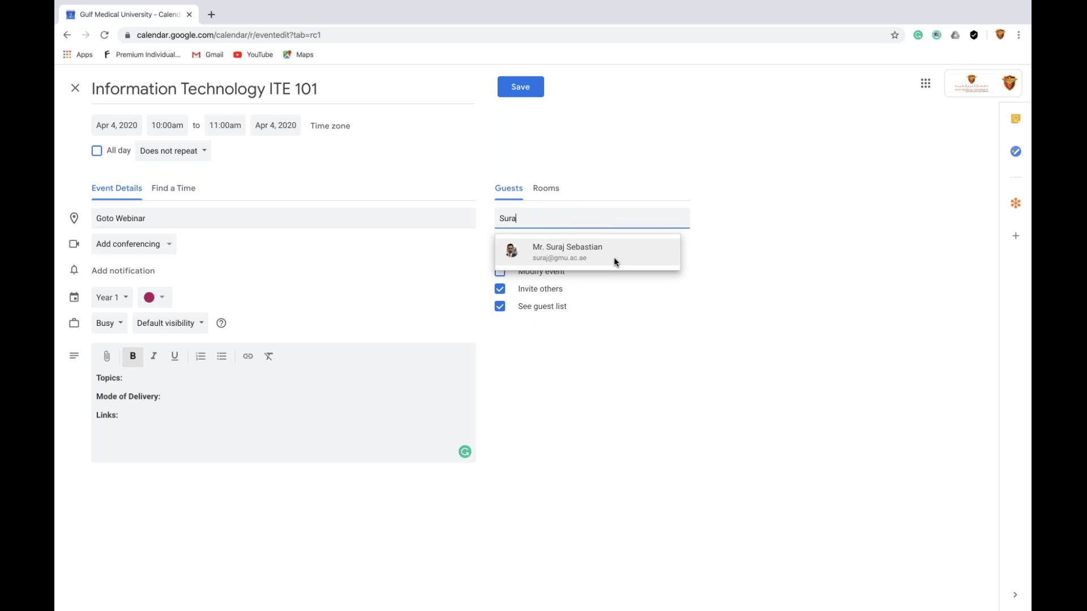
{"action": "left_click", "coordinate": [614, 259]}
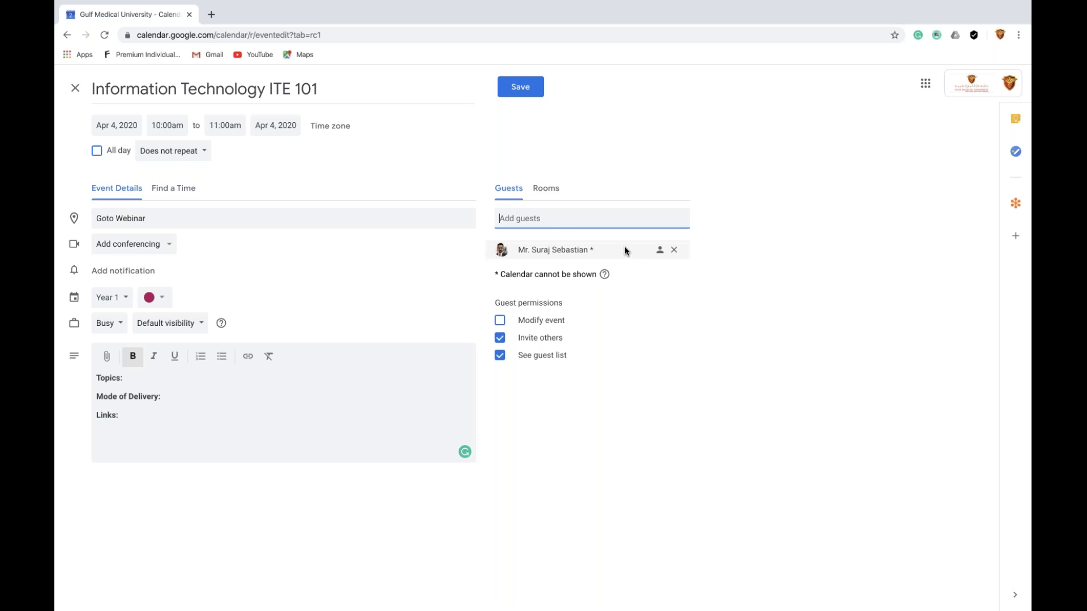
{"action": "left_click", "coordinate": [515, 91]}
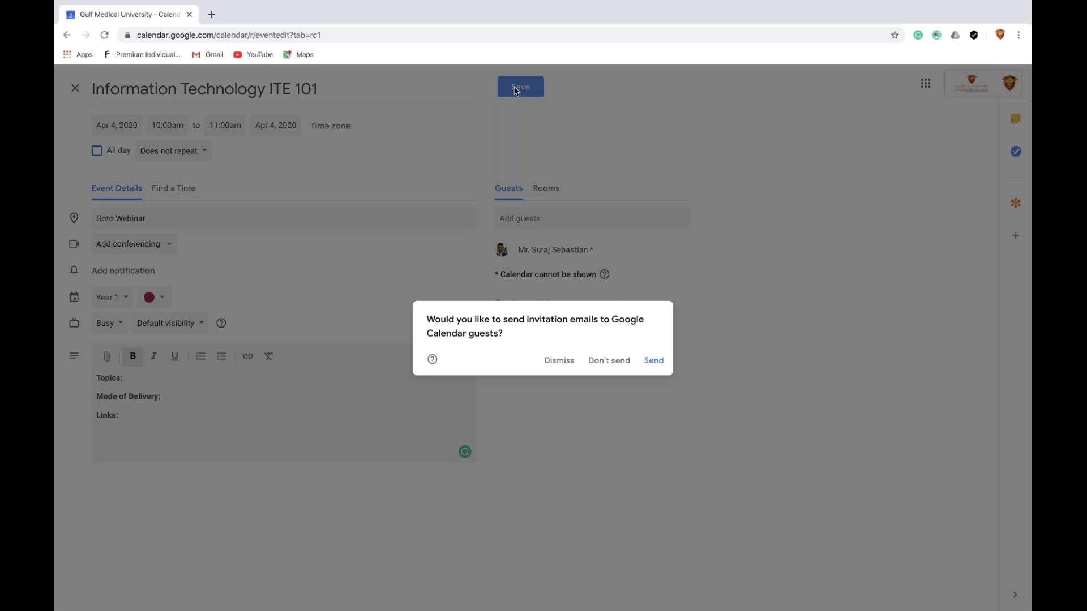
{"action": "left_click", "coordinate": [654, 361]}
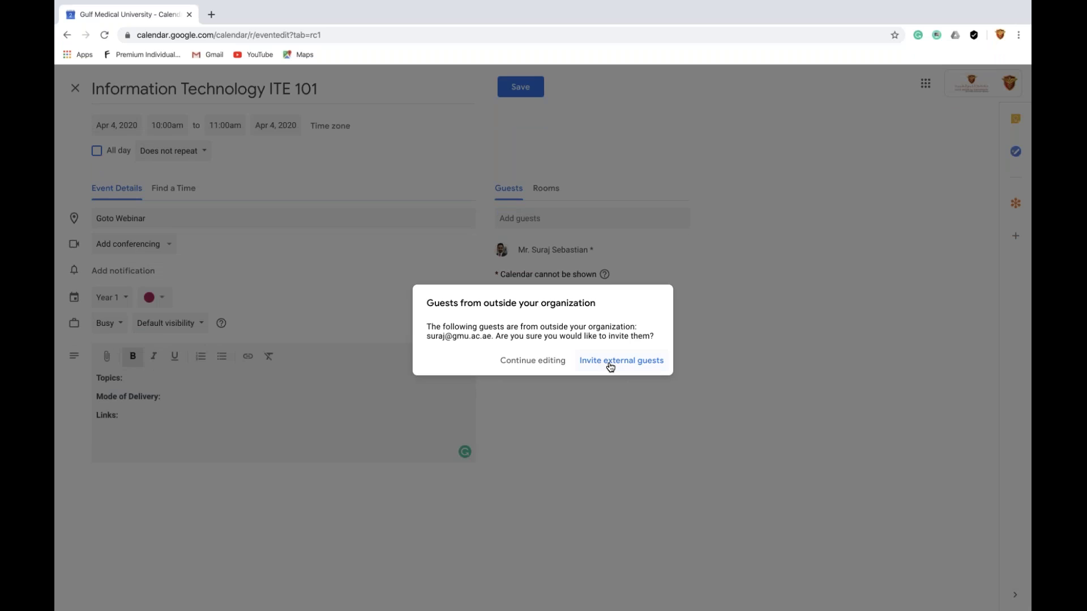
{"action": "left_click", "coordinate": [610, 367]}
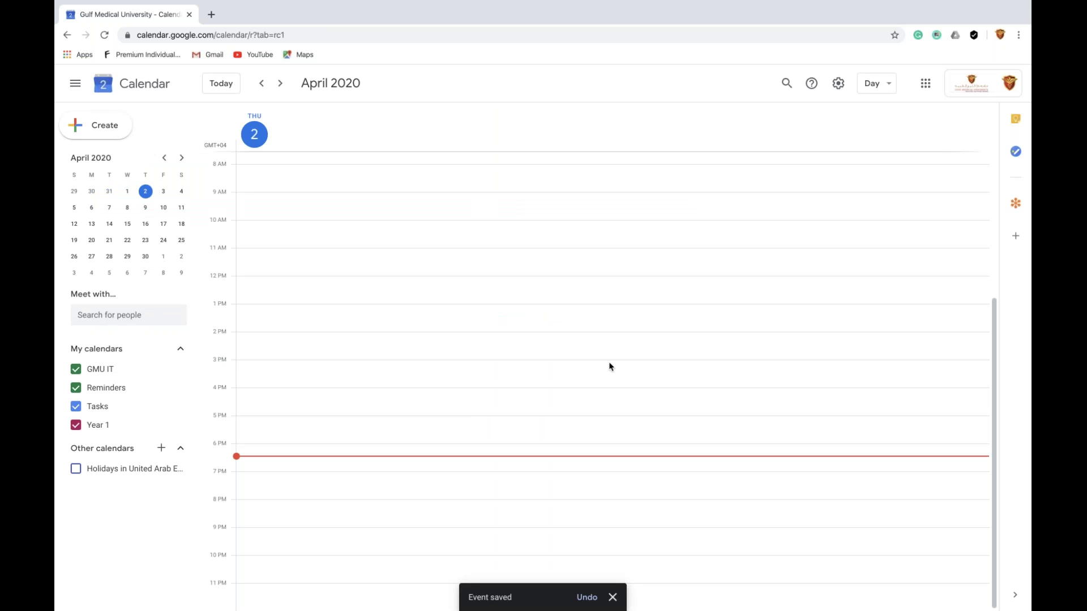
Switch Chrome to the guest's profile and open that profile's Gmail inbox
{"action": "mouse_move", "coordinate": [1013, 3]}
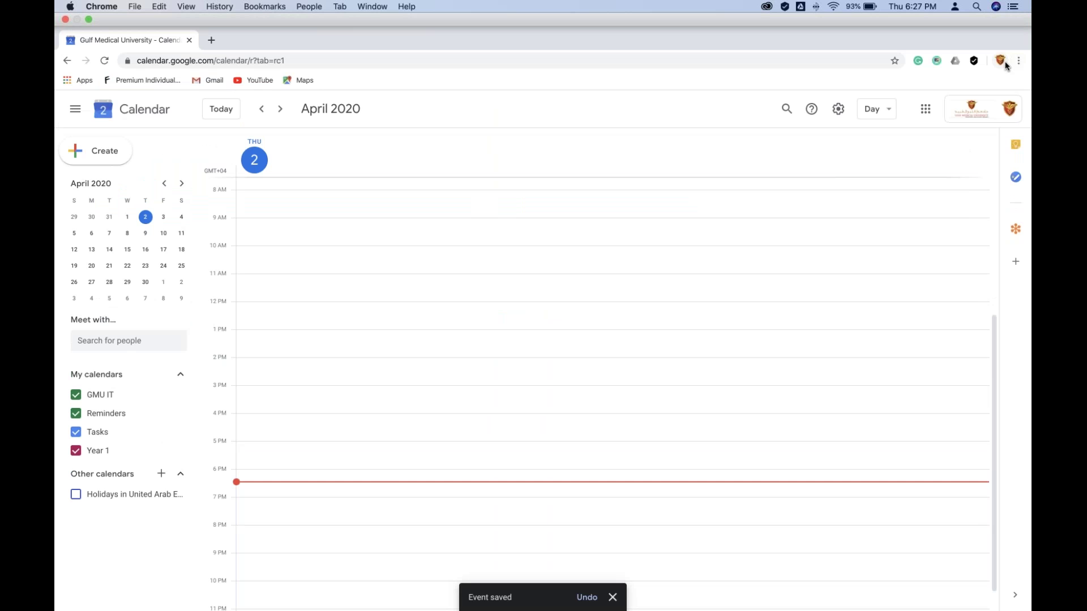
{"action": "left_click", "coordinate": [1000, 60]}
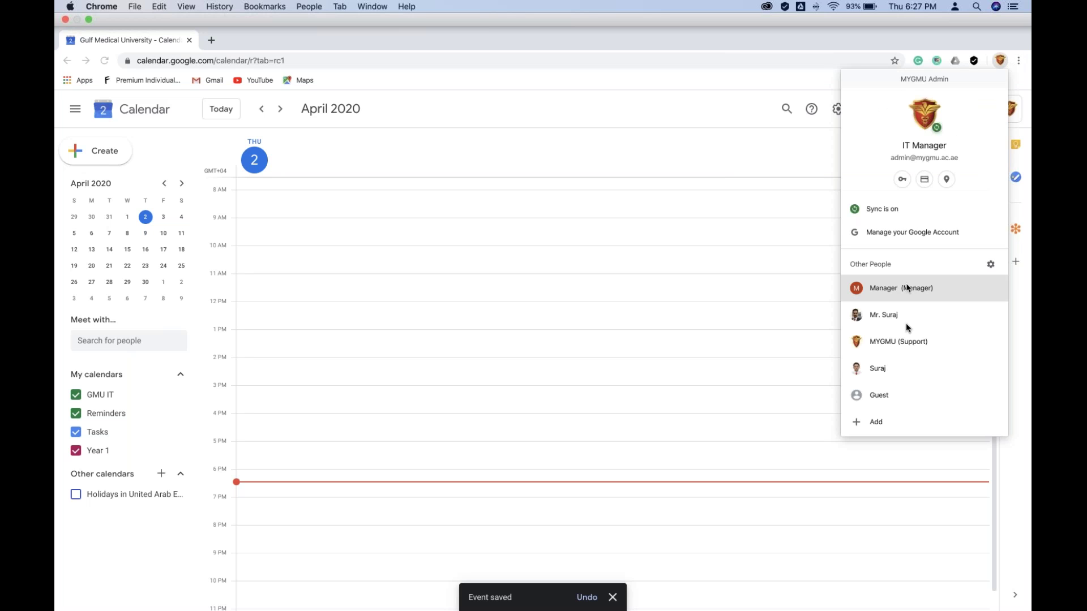
{"action": "left_click", "coordinate": [906, 324]}
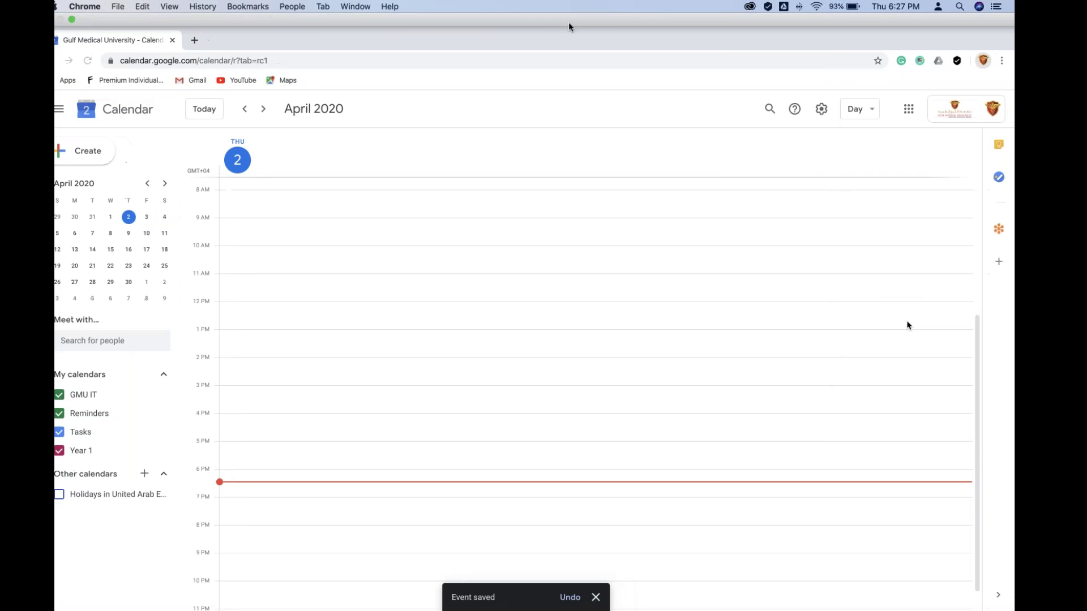
{"action": "left_click", "coordinate": [487, 309]}
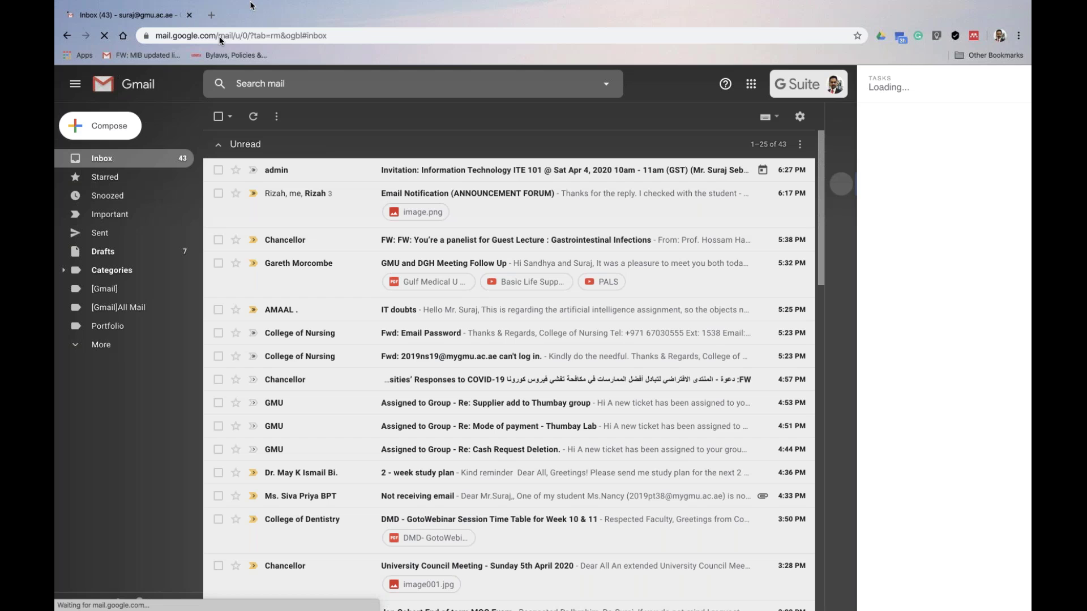
Open the Information Technology ITE 101 invitation, answer Yes, and bring up Google Calendar in a new tab
{"action": "left_click", "coordinate": [396, 170]}
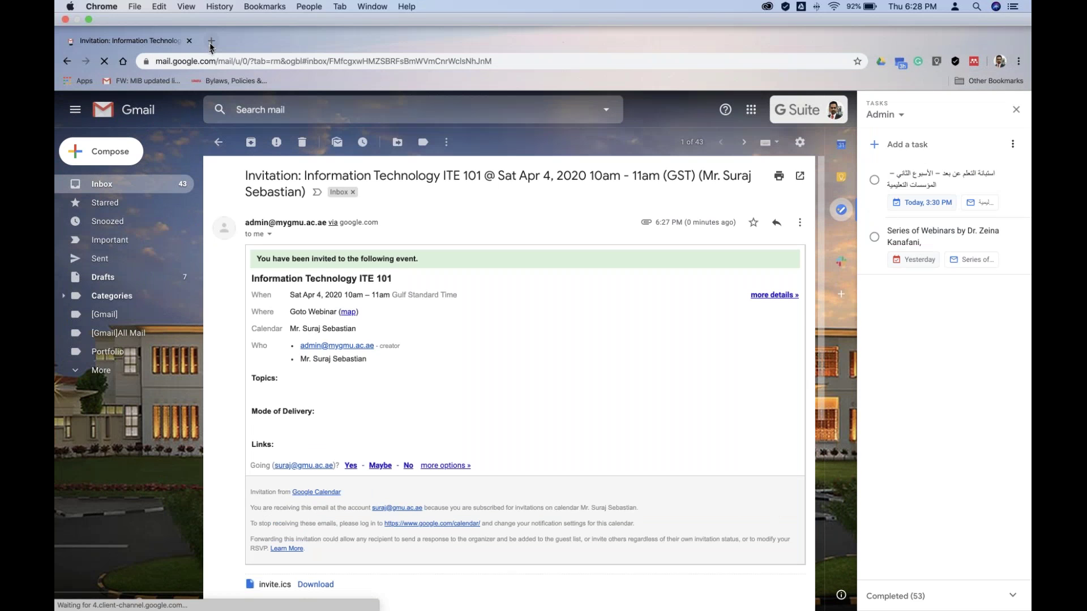
{"action": "left_click", "coordinate": [211, 42]}
{"action": "left_click", "coordinate": [982, 87]}
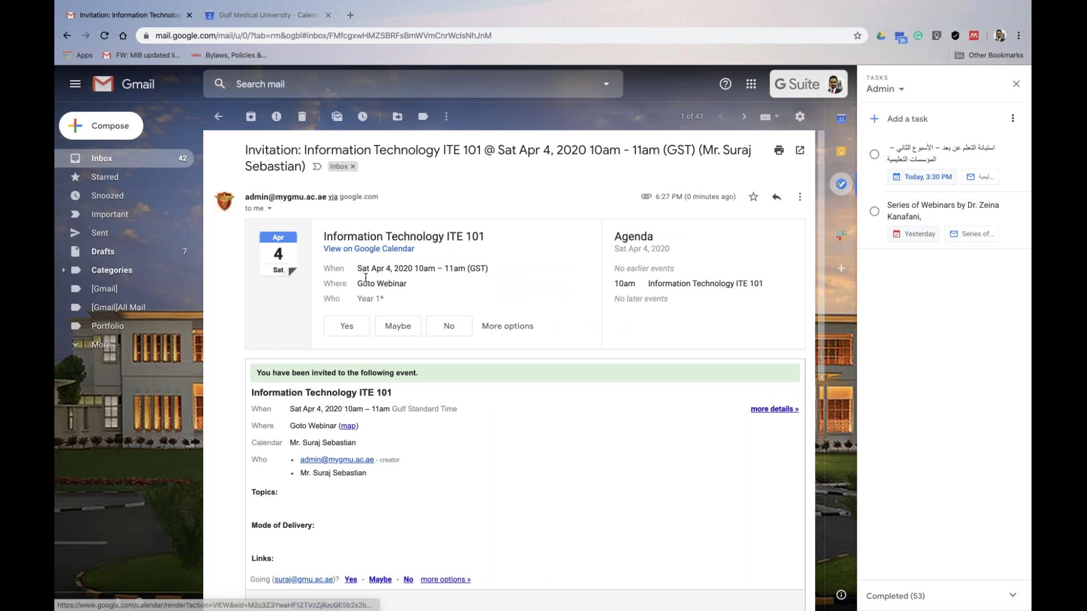
{"action": "left_click", "coordinate": [351, 333]}
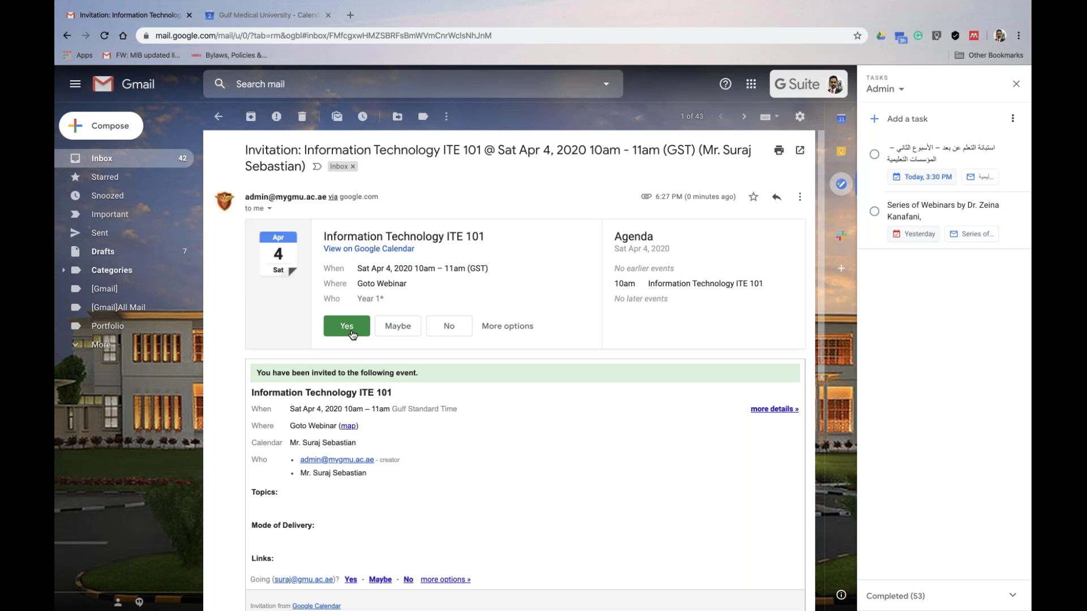
{"action": "left_click", "coordinate": [268, 15]}
{"action": "left_click", "coordinate": [104, 36]}
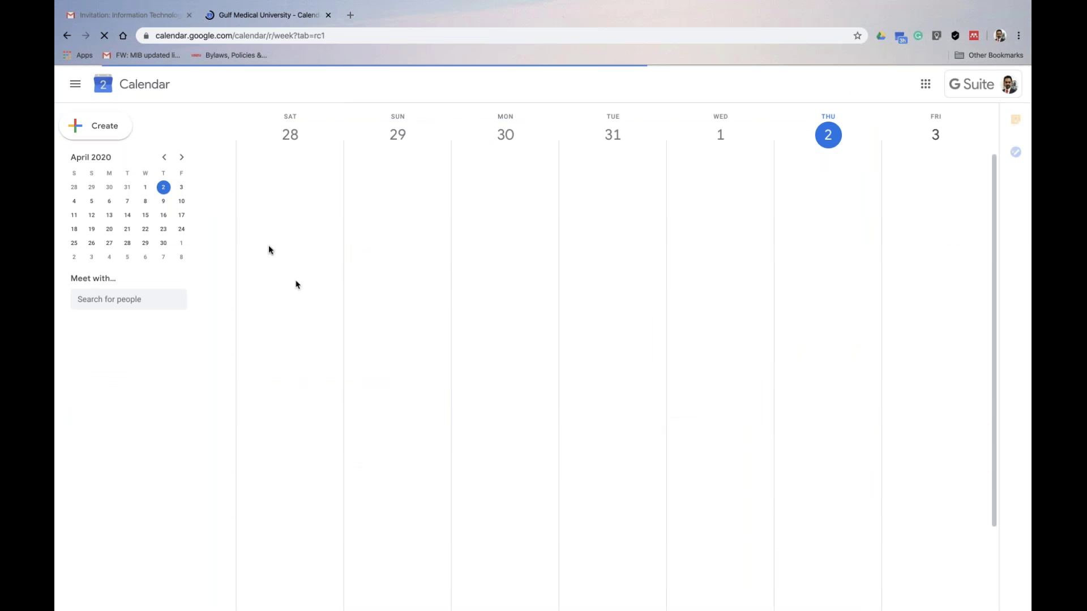
Jump to the week of April 4 and review the Saturday 10am ITE 101 event details
{"action": "left_click", "coordinate": [73, 203]}
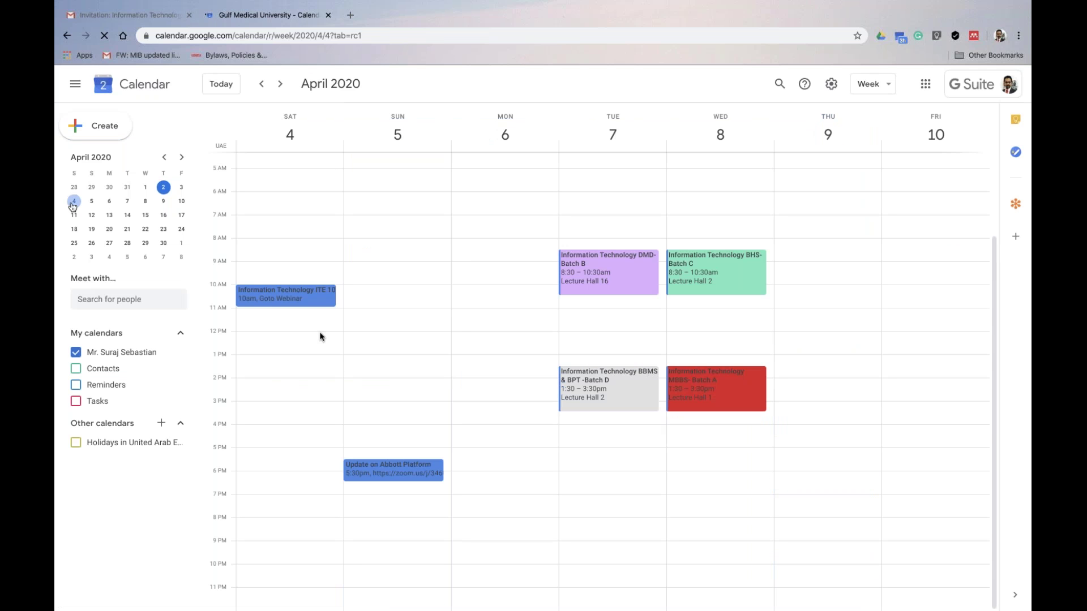
{"action": "left_click", "coordinate": [289, 297]}
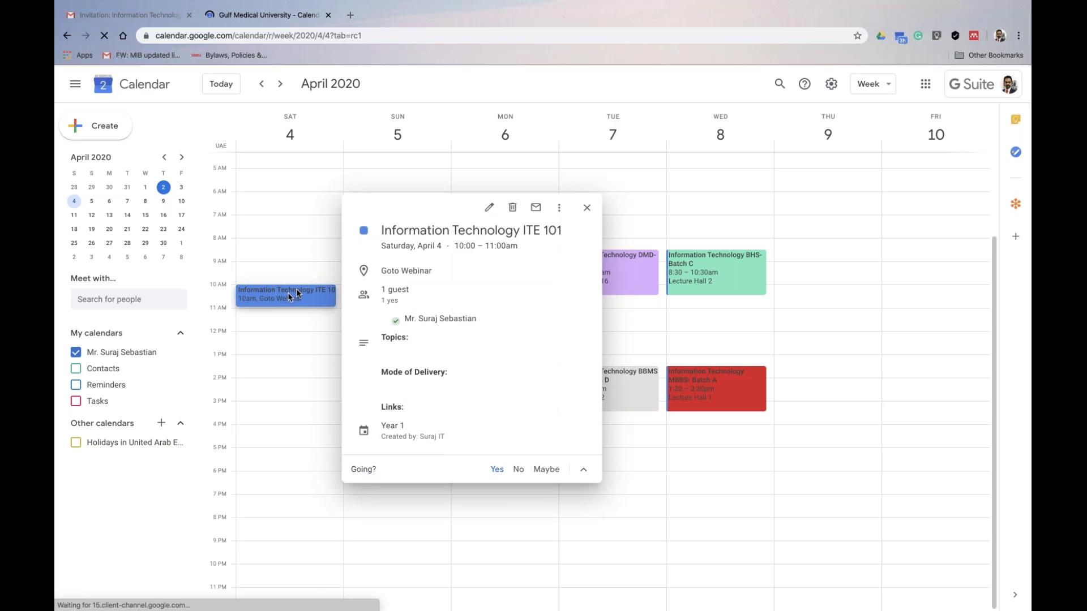
{"action": "mouse_move", "coordinate": [414, 303]}
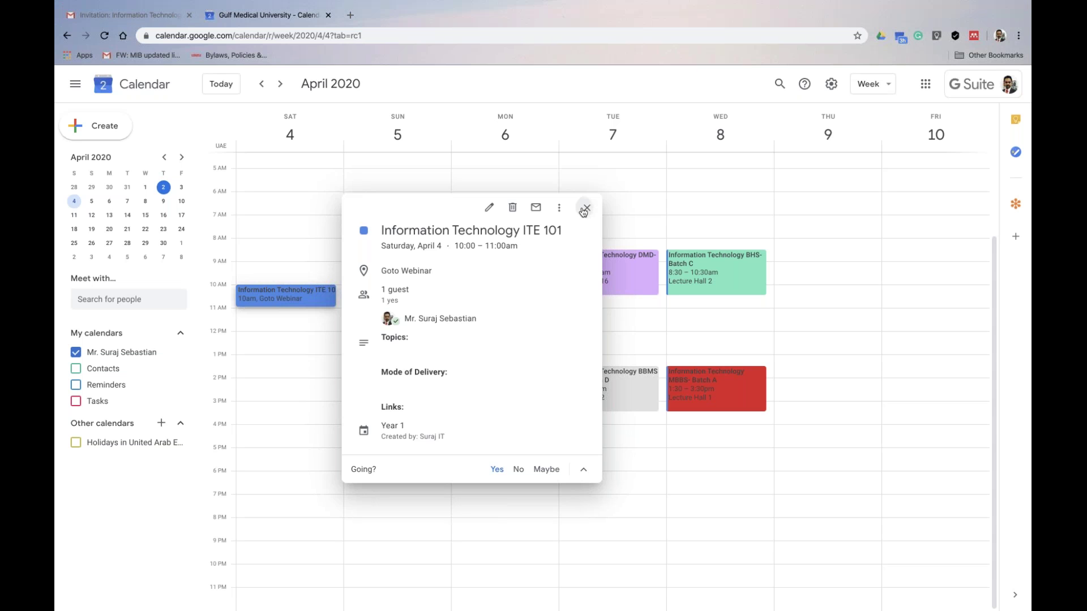
{"action": "left_click", "coordinate": [584, 209]}
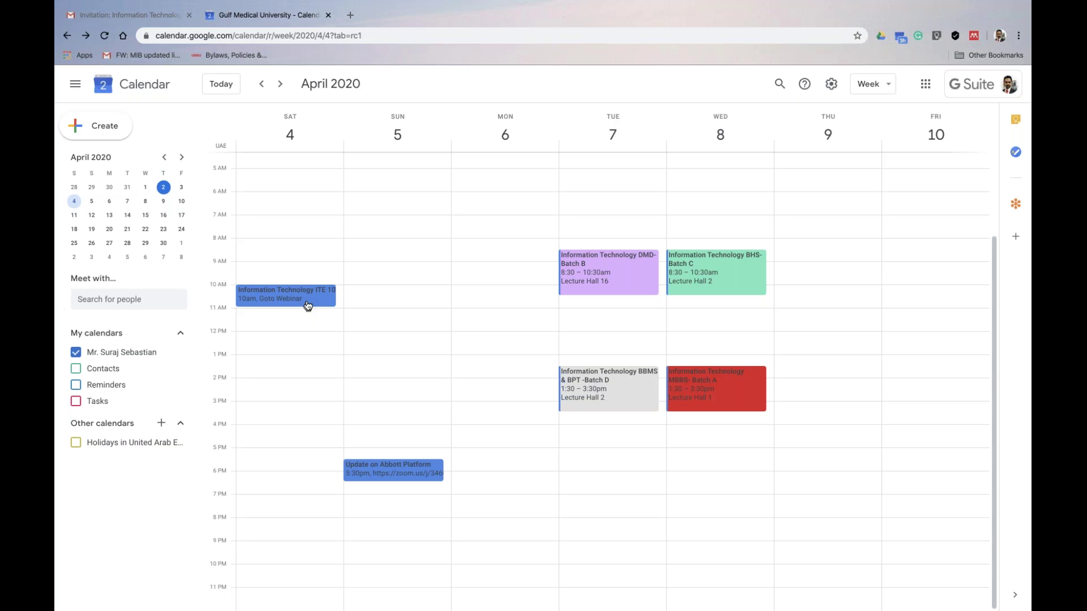
{"action": "mouse_move", "coordinate": [466, 609]}
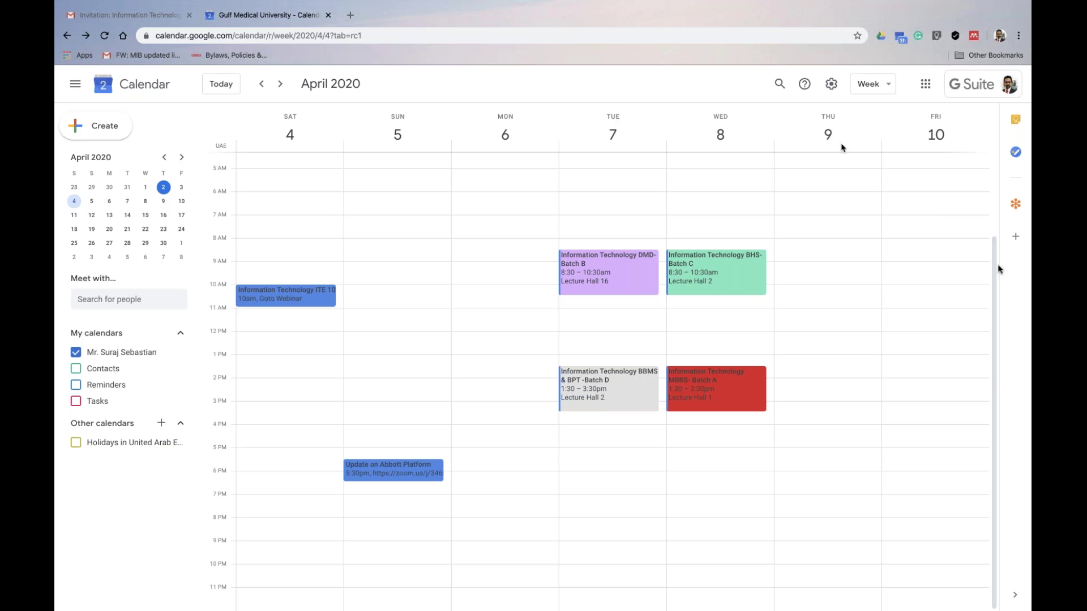
{"action": "left_click", "coordinate": [1017, 238]}
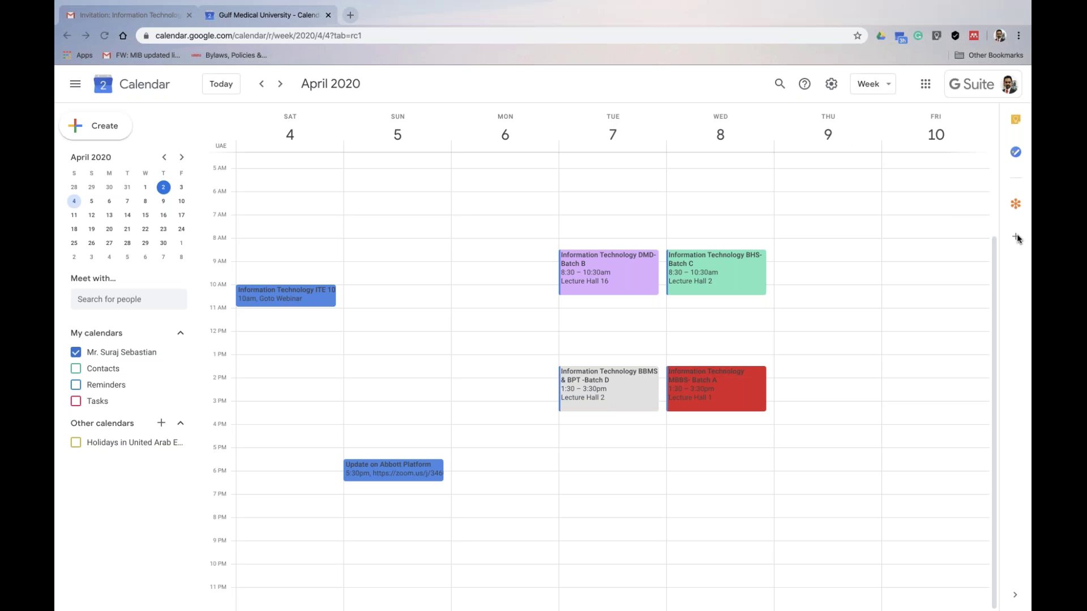
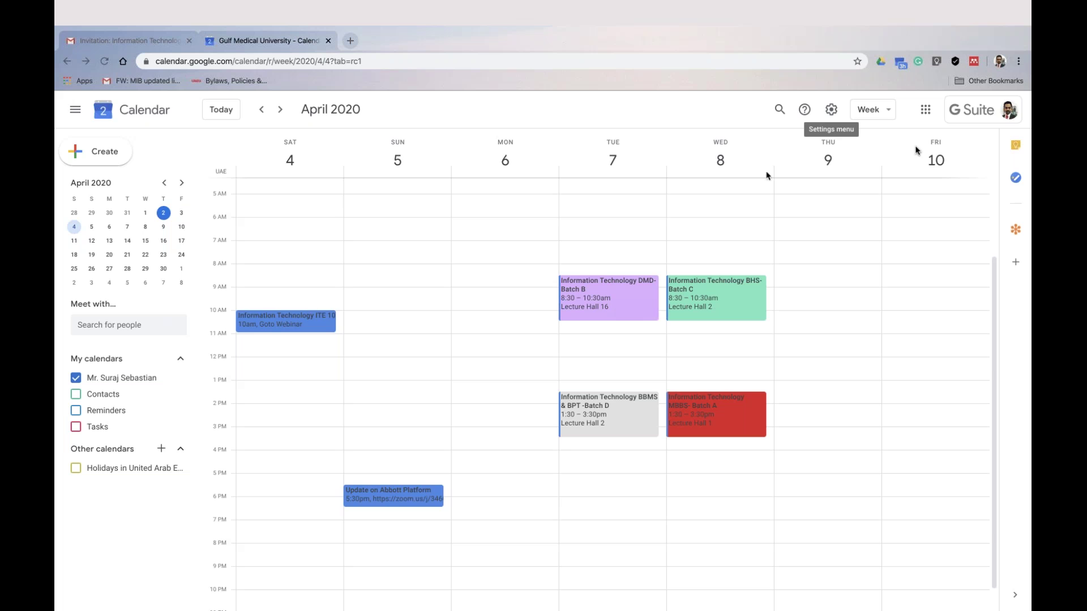
Switch Chrome to the Manager profile, opening a new window on the new-tab page
{"action": "left_click", "coordinate": [1000, 61]}
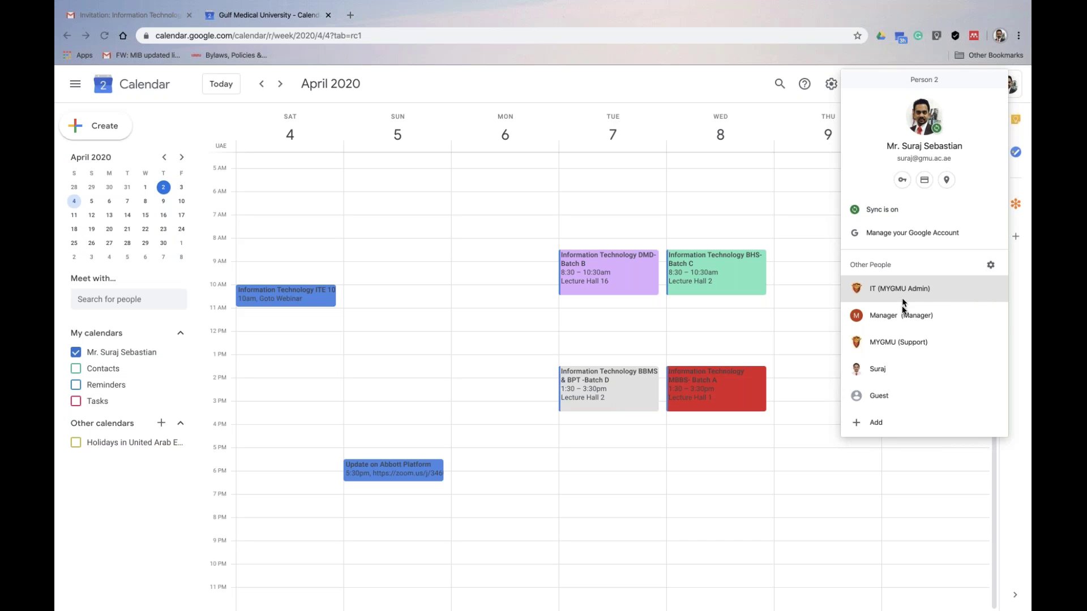
{"action": "left_click", "coordinate": [907, 332]}
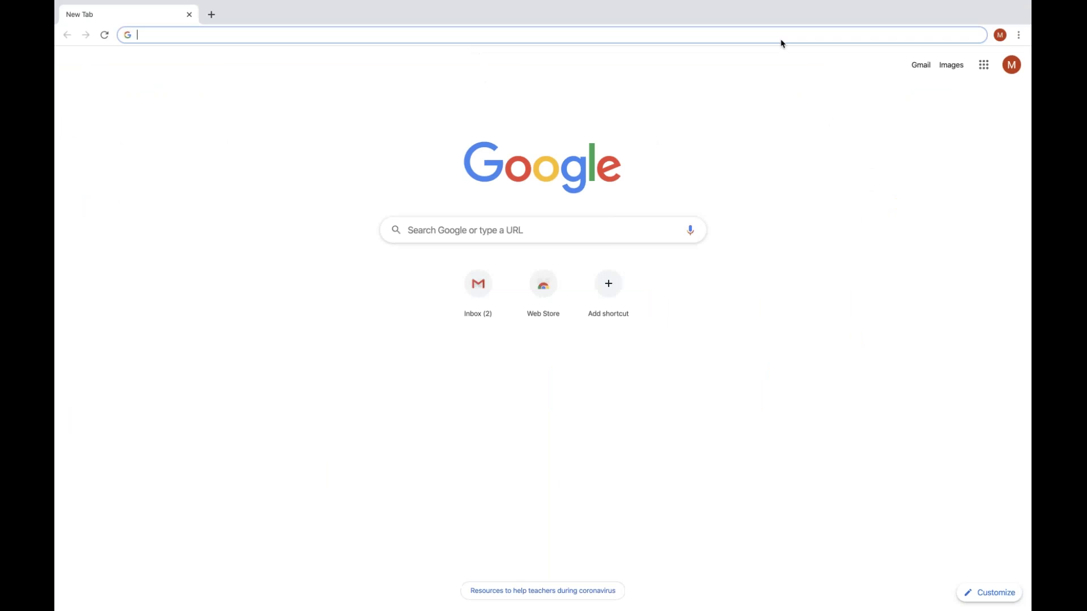
Open the Manager's Google Calendar and Gmail inbox in two tabs, then return to Calendar
{"action": "left_click", "coordinate": [984, 64]}
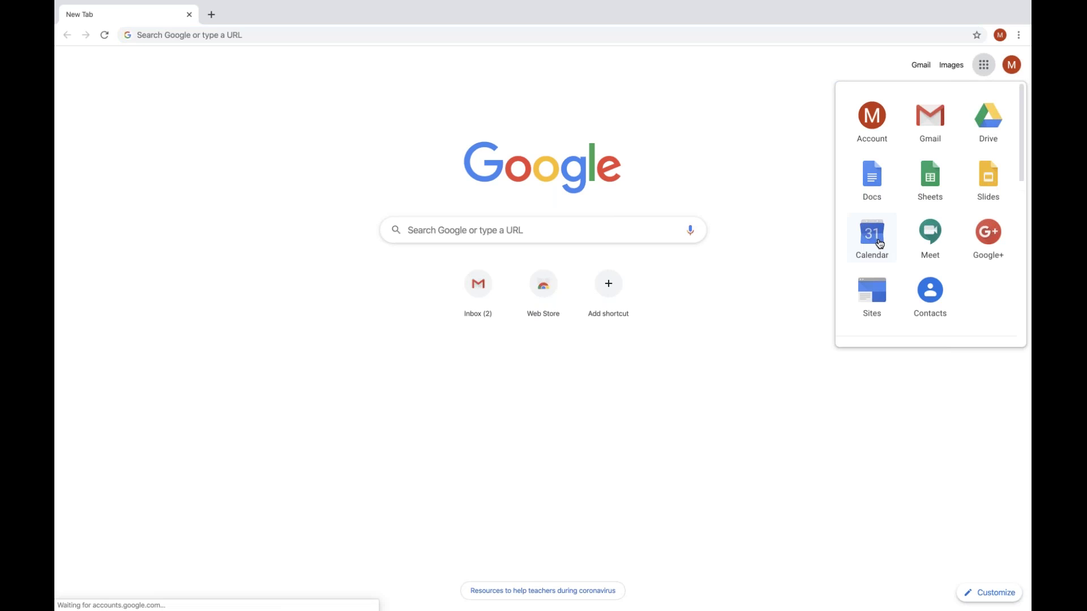
{"action": "left_click", "coordinate": [879, 244]}
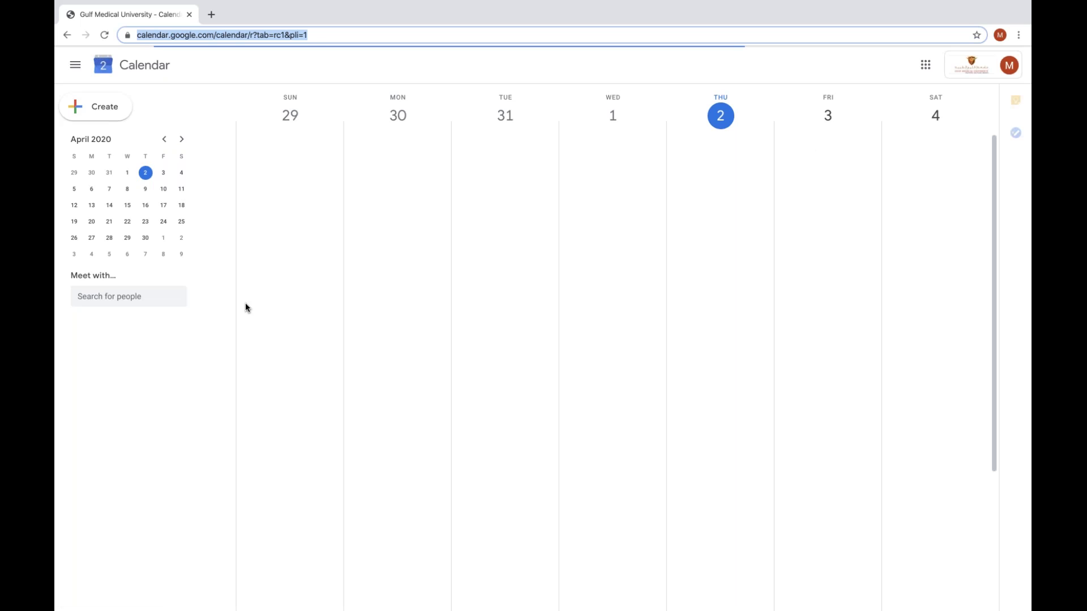
{"action": "left_click", "coordinate": [211, 15]}
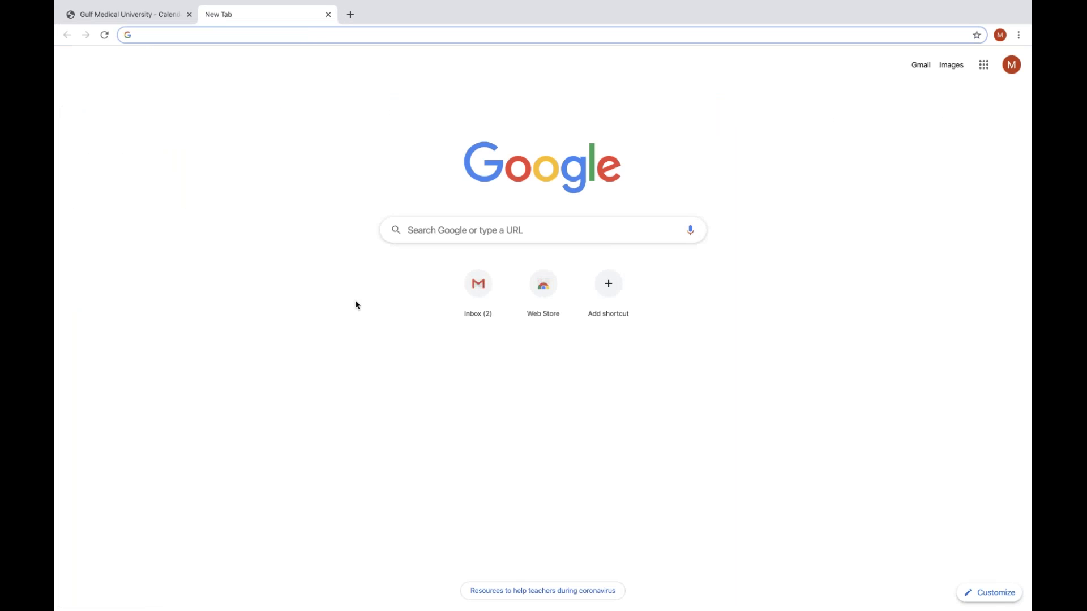
{"action": "left_click", "coordinate": [478, 294]}
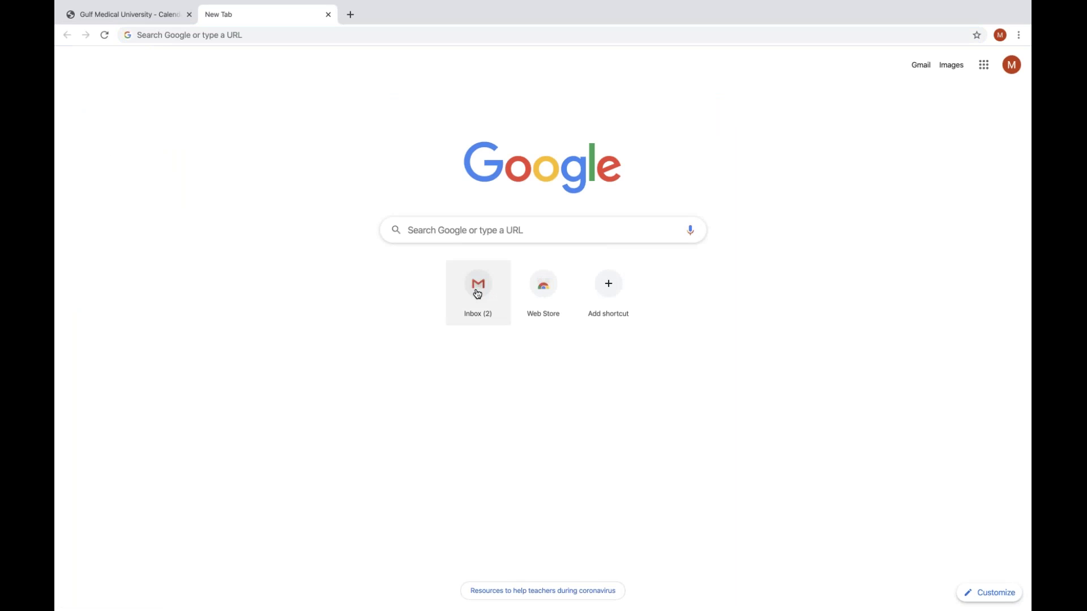
{"action": "left_click", "coordinate": [478, 294]}
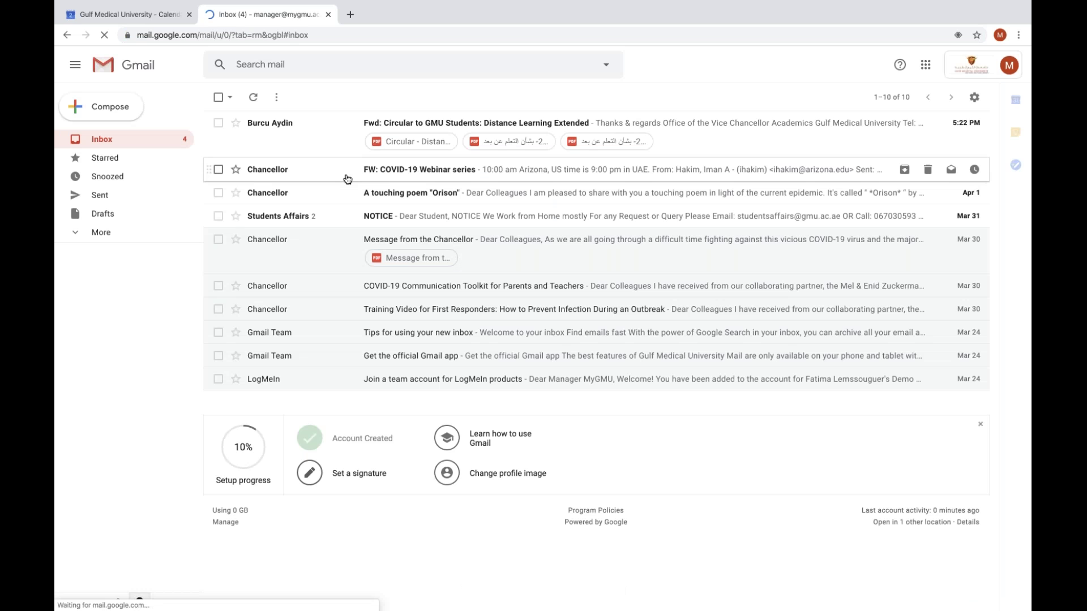
{"action": "left_click", "coordinate": [150, 16]}
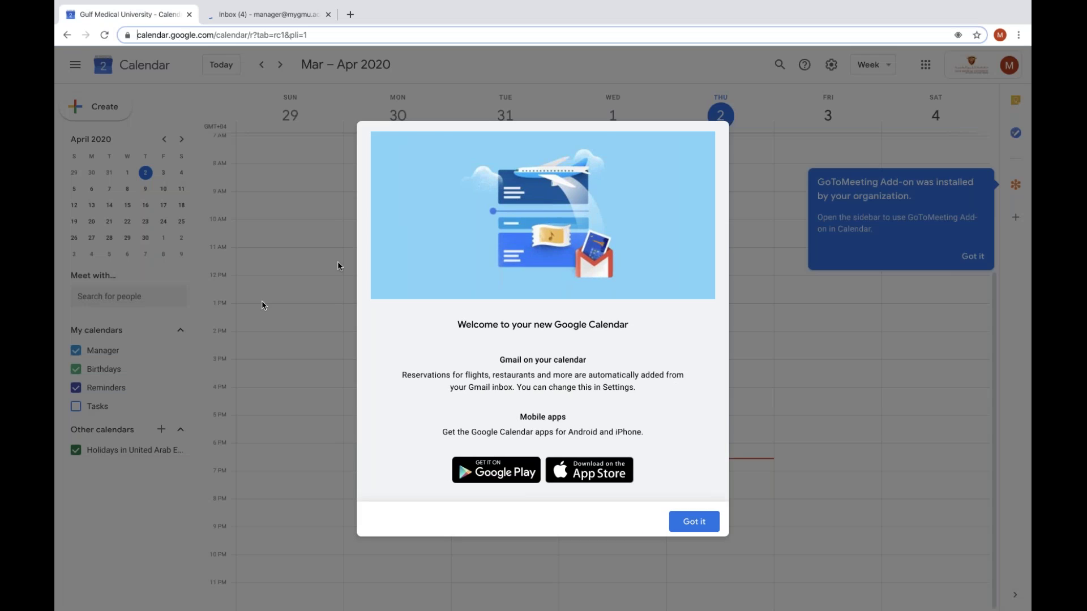
{"action": "left_click", "coordinate": [683, 508]}
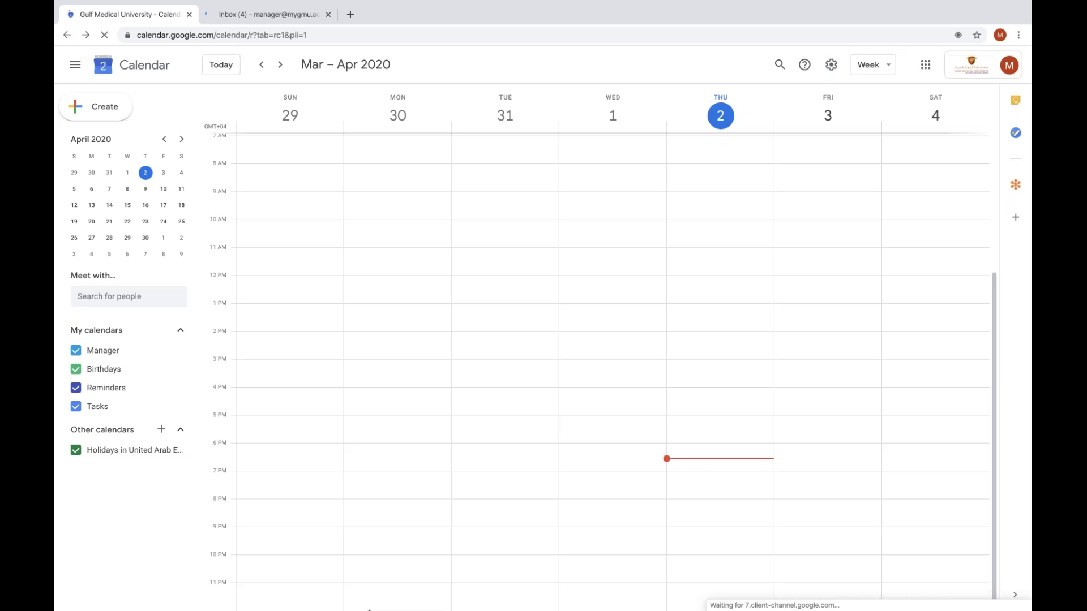
{"action": "mouse_move", "coordinate": [369, 610]}
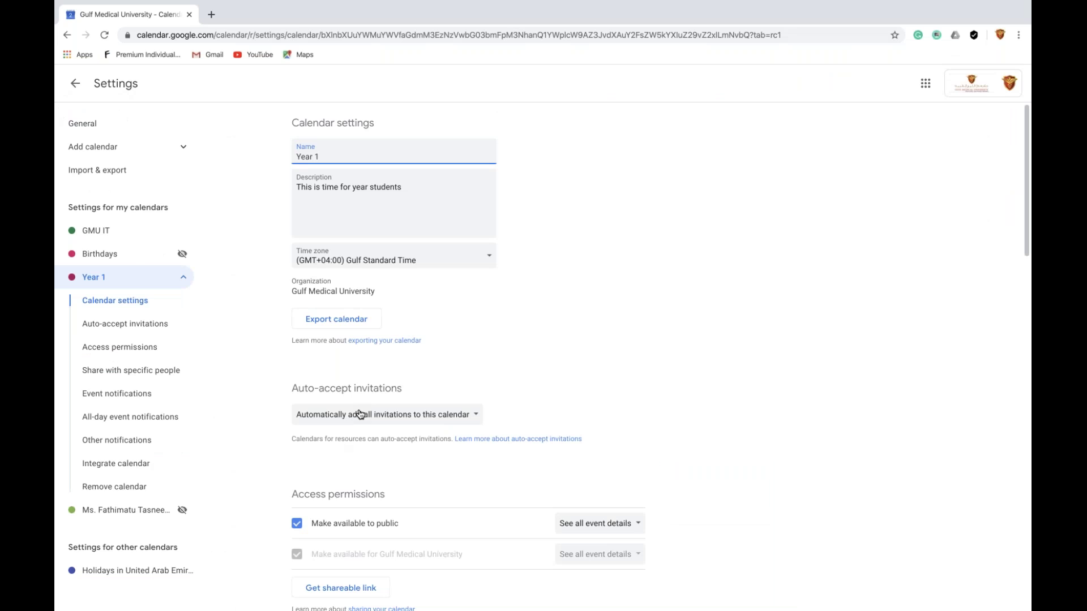
Share Year 1 with the Manager account using 'Make changes to events' permission and send the invite
{"action": "scroll", "coordinate": [360, 414], "scroll_direction": "down", "scroll_amount": 2}
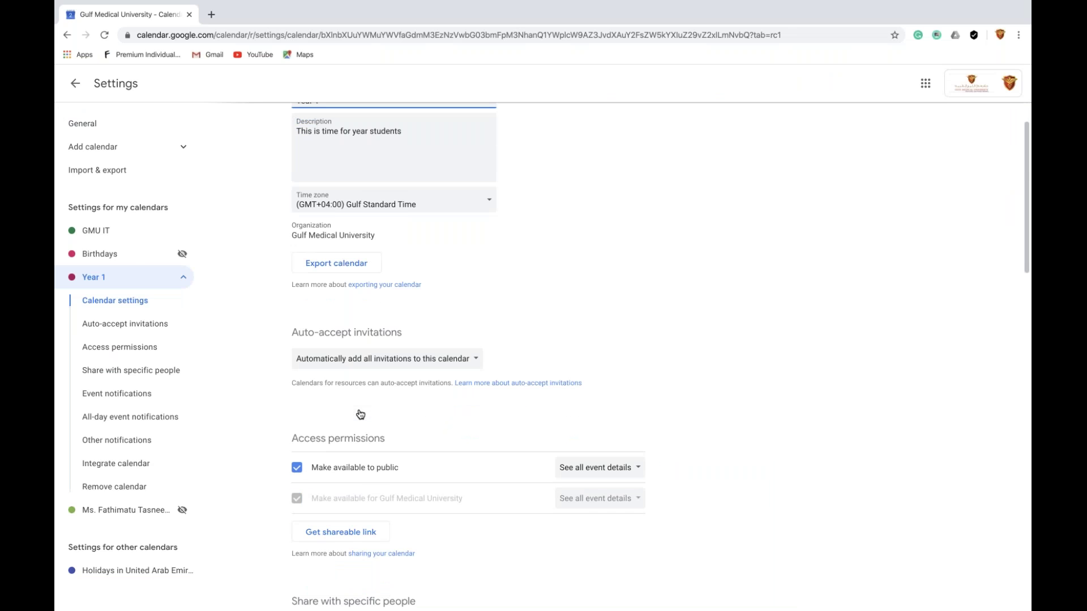
{"action": "scroll", "coordinate": [360, 415], "scroll_direction": "down", "scroll_amount": 3}
{"action": "left_click", "coordinate": [317, 492]}
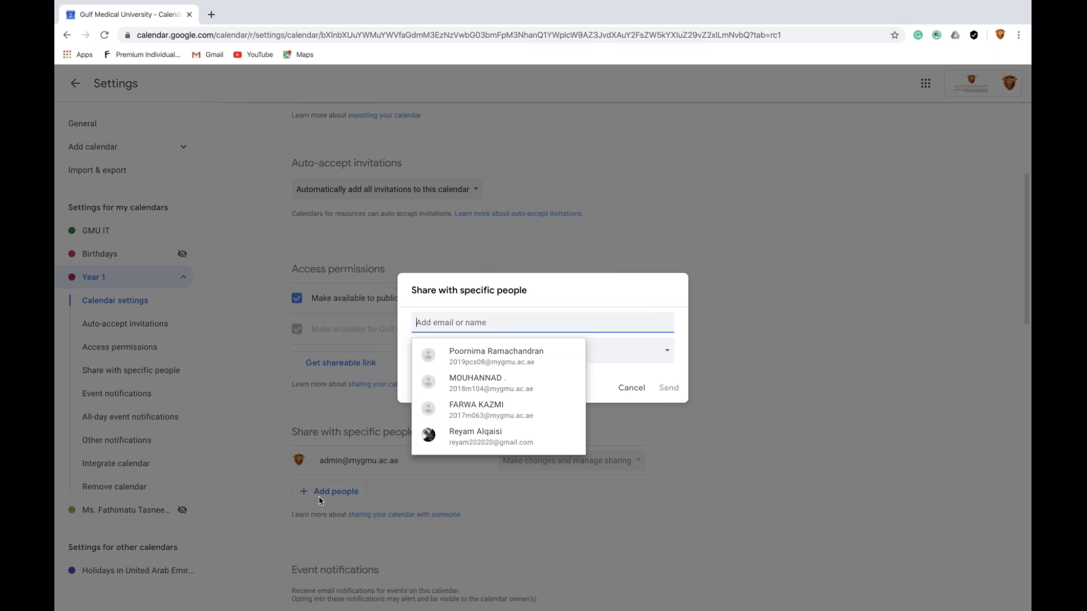
{"action": "type", "text": "man"}
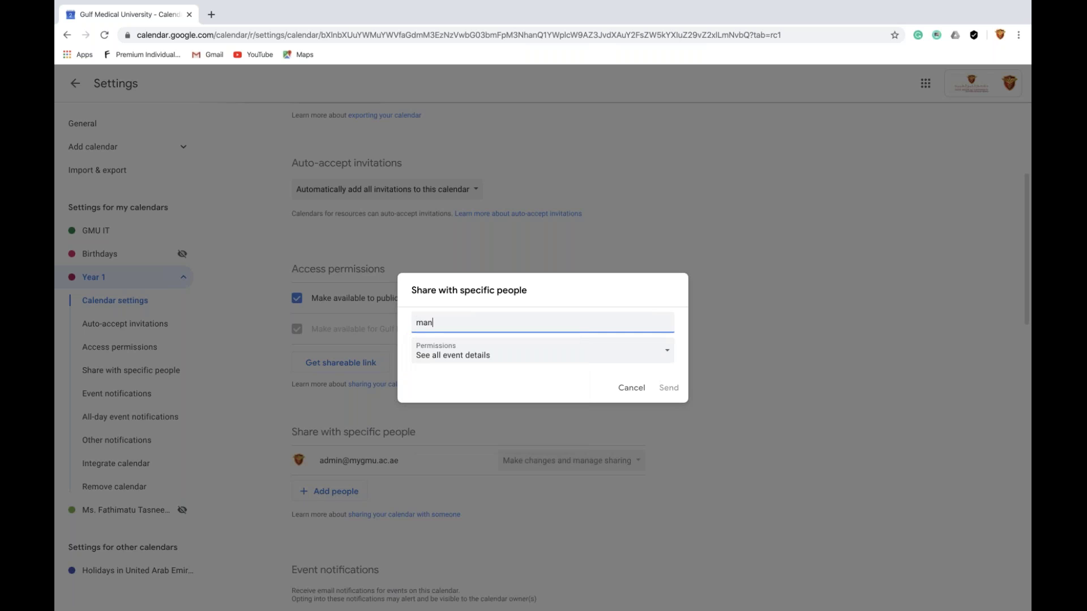
{"action": "type", "text": "ager"}
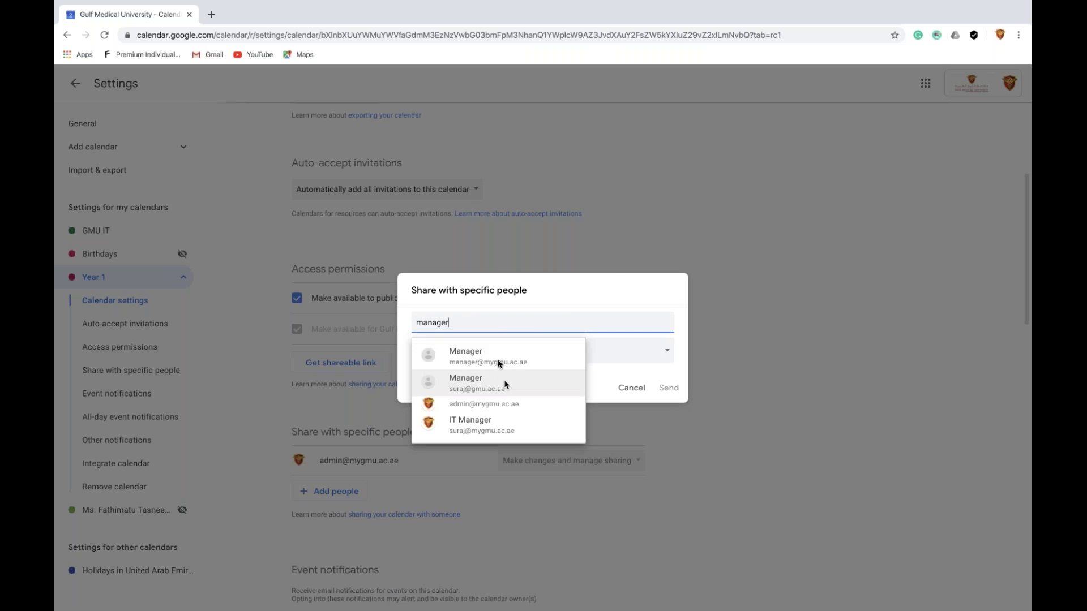
{"action": "left_click", "coordinate": [498, 358]}
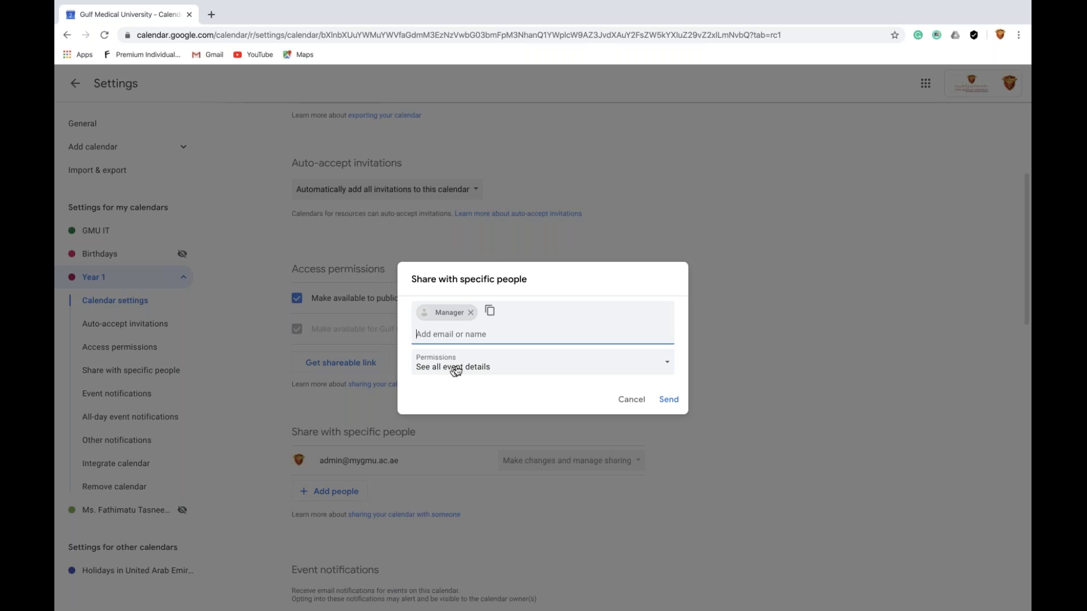
{"action": "left_click", "coordinate": [475, 369]}
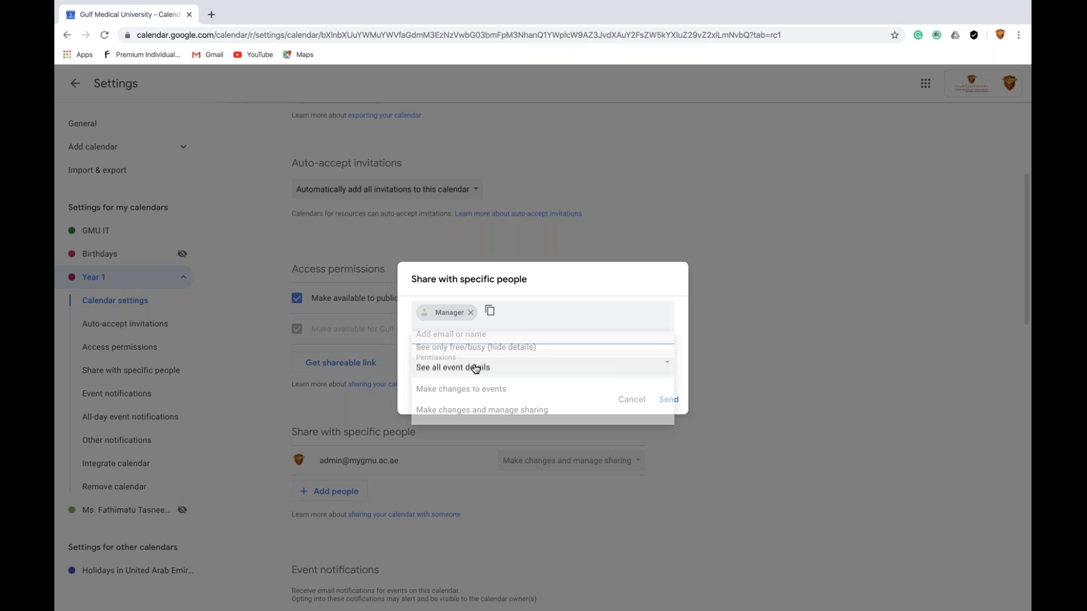
{"action": "left_click", "coordinate": [473, 388]}
{"action": "left_click", "coordinate": [673, 401]}
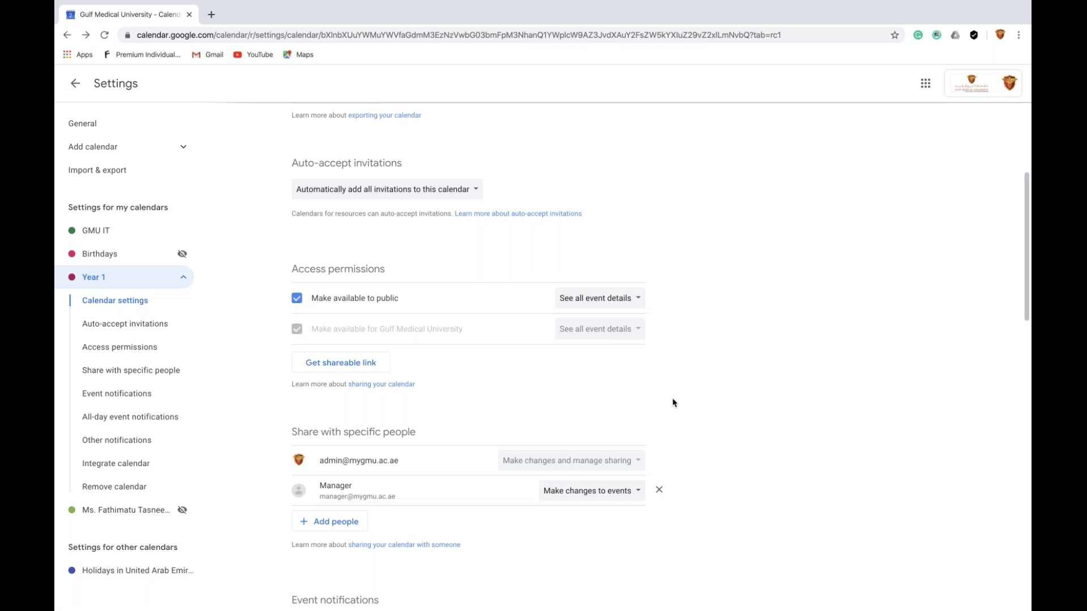
{"action": "left_click", "coordinate": [999, 34]}
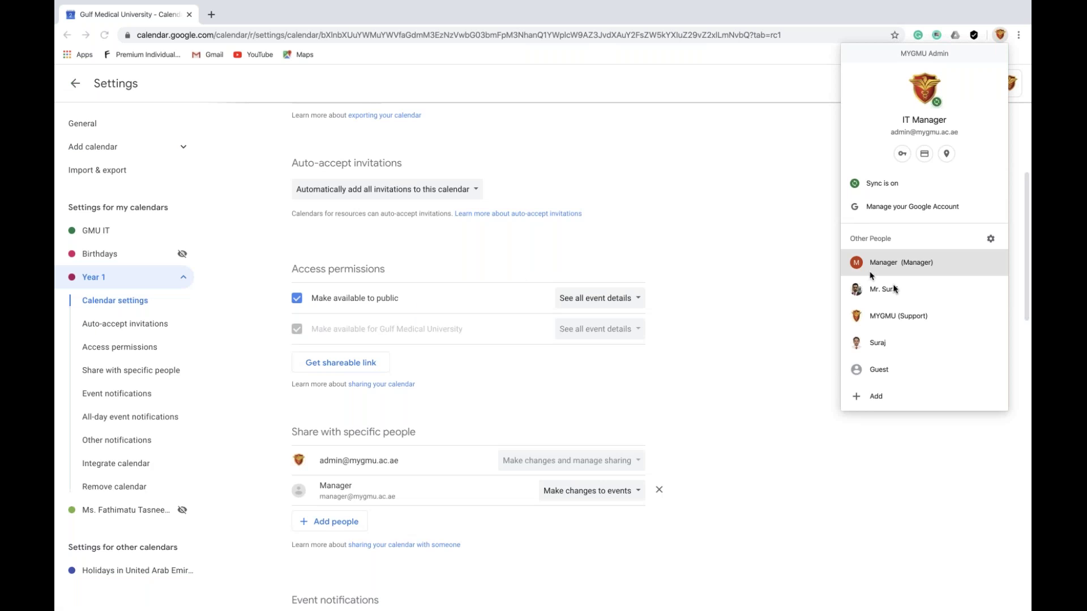
In the Manager window, read the 'has shared a calendar with you' email in Gmail
{"action": "left_click", "coordinate": [895, 266]}
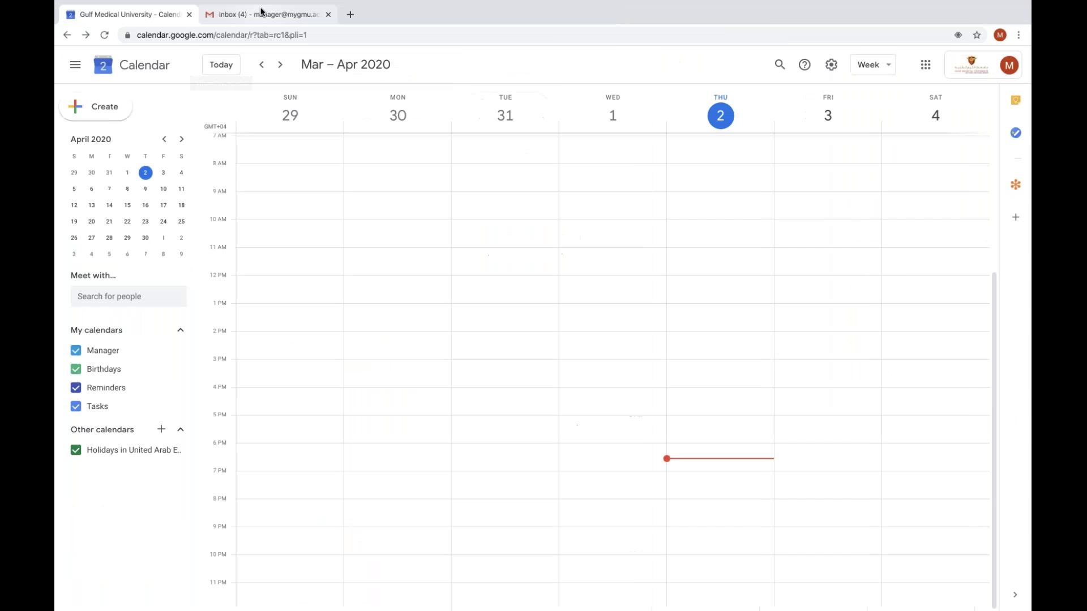
{"action": "left_click", "coordinate": [261, 14]}
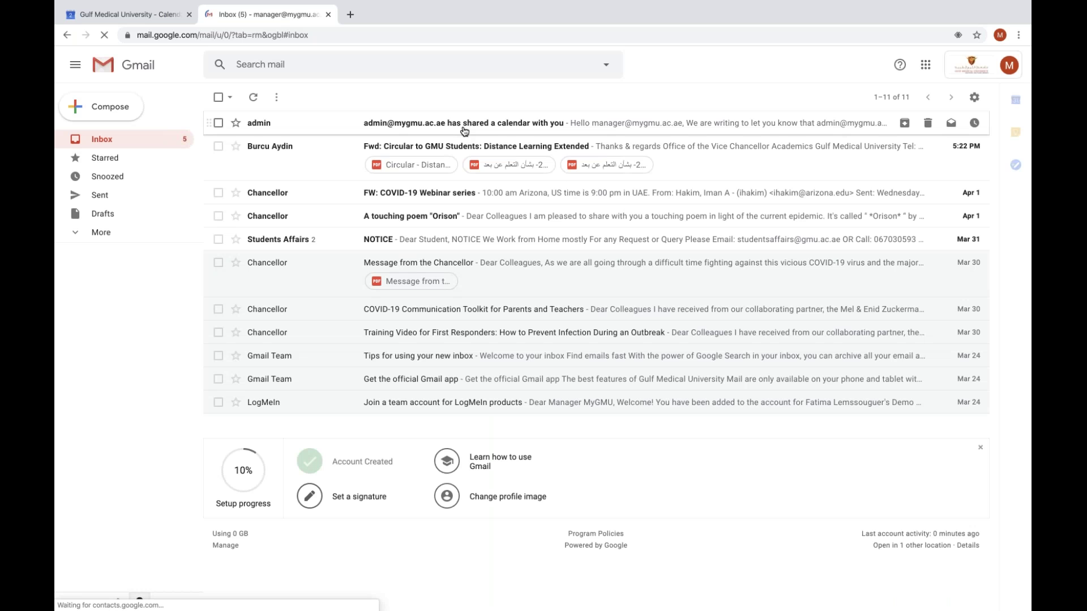
{"action": "left_click", "coordinate": [464, 131]}
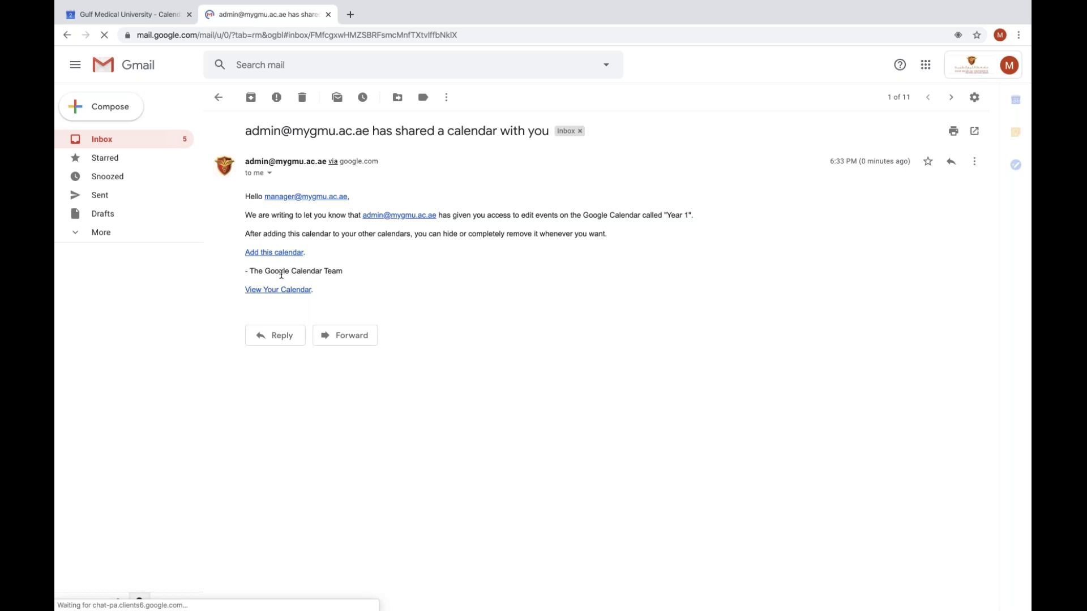
{"action": "left_click", "coordinate": [156, 21]}
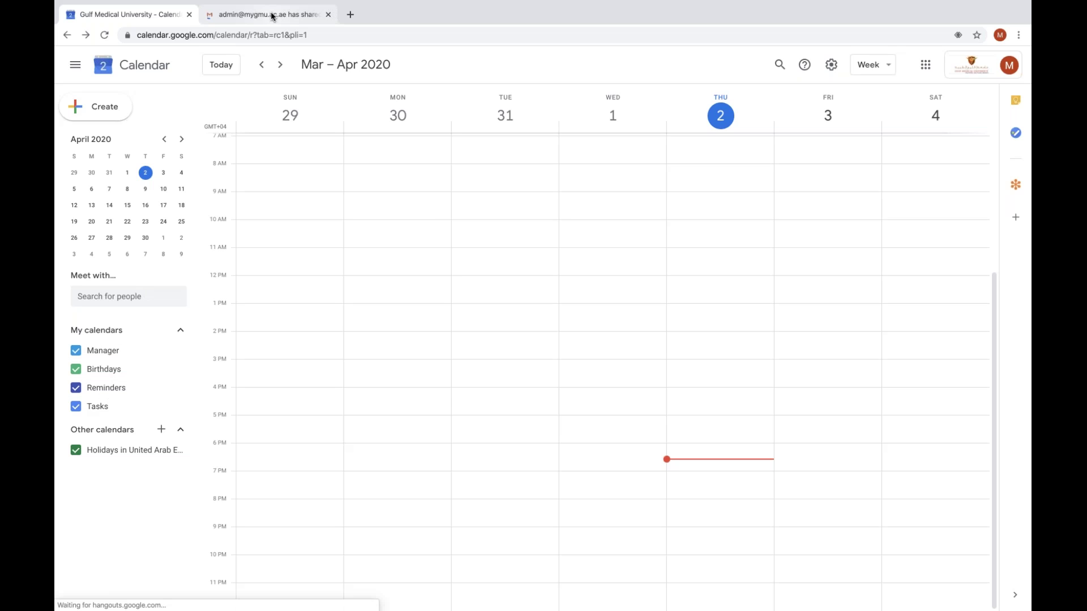
{"action": "left_click", "coordinate": [271, 15]}
{"action": "left_click", "coordinate": [285, 254]}
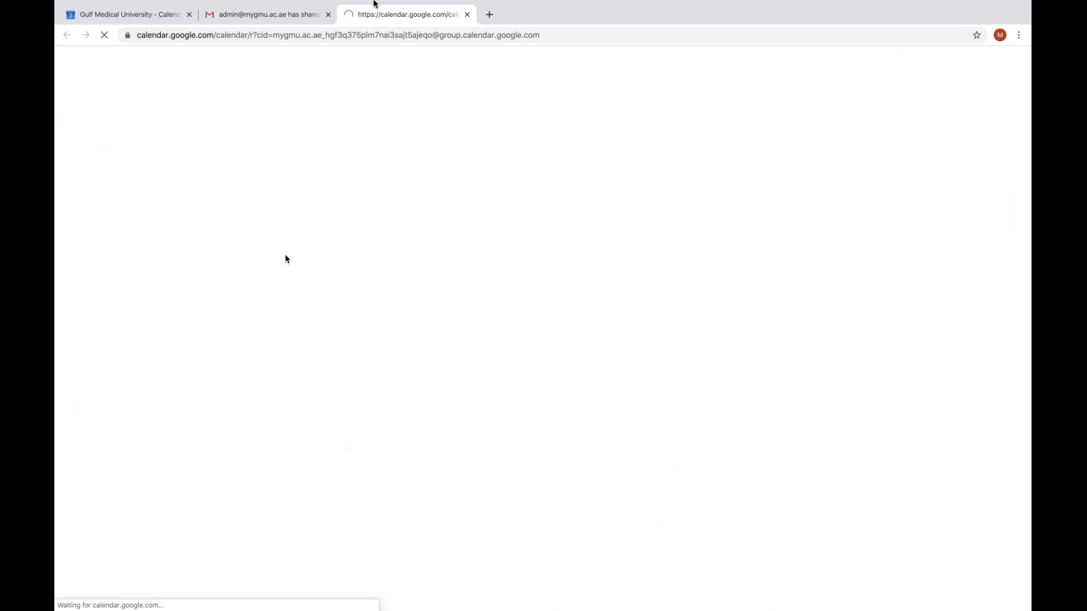
{"action": "mouse_move", "coordinate": [373, 3]}
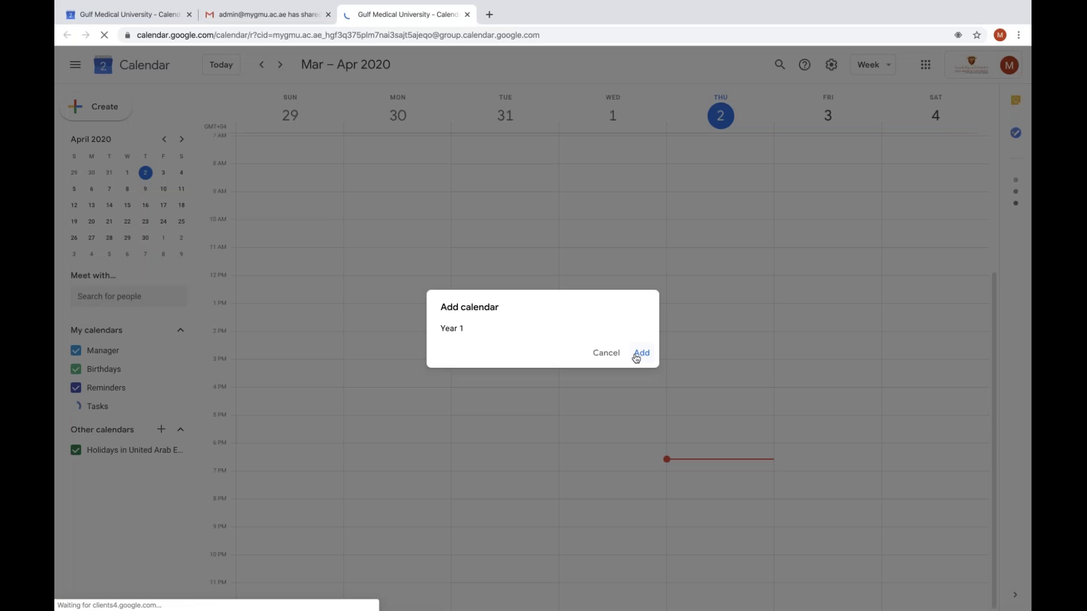
{"action": "left_click", "coordinate": [637, 355]}
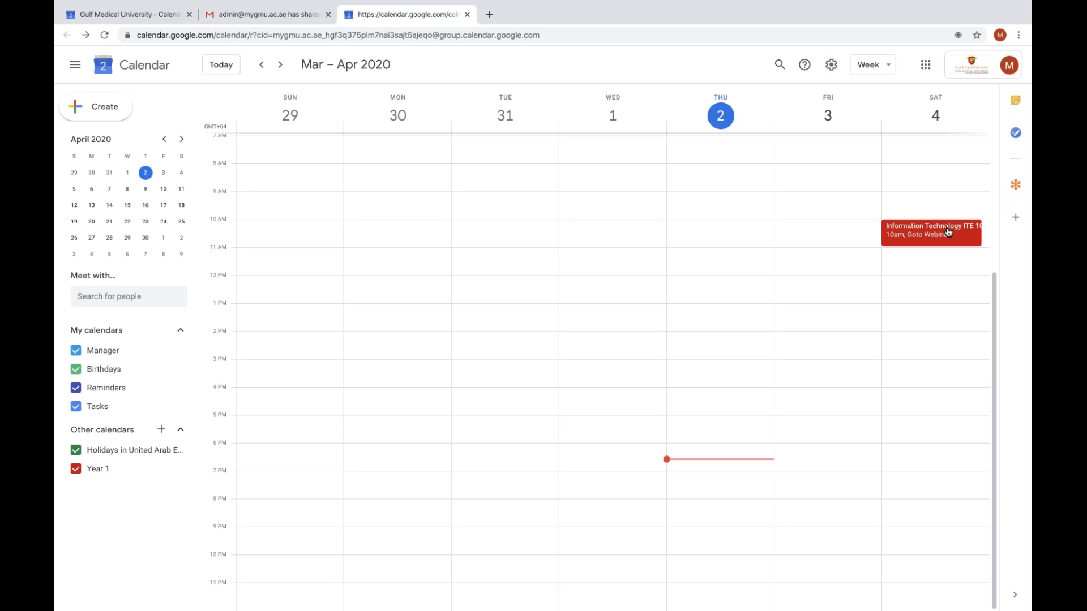
{"action": "left_click", "coordinate": [77, 469]}
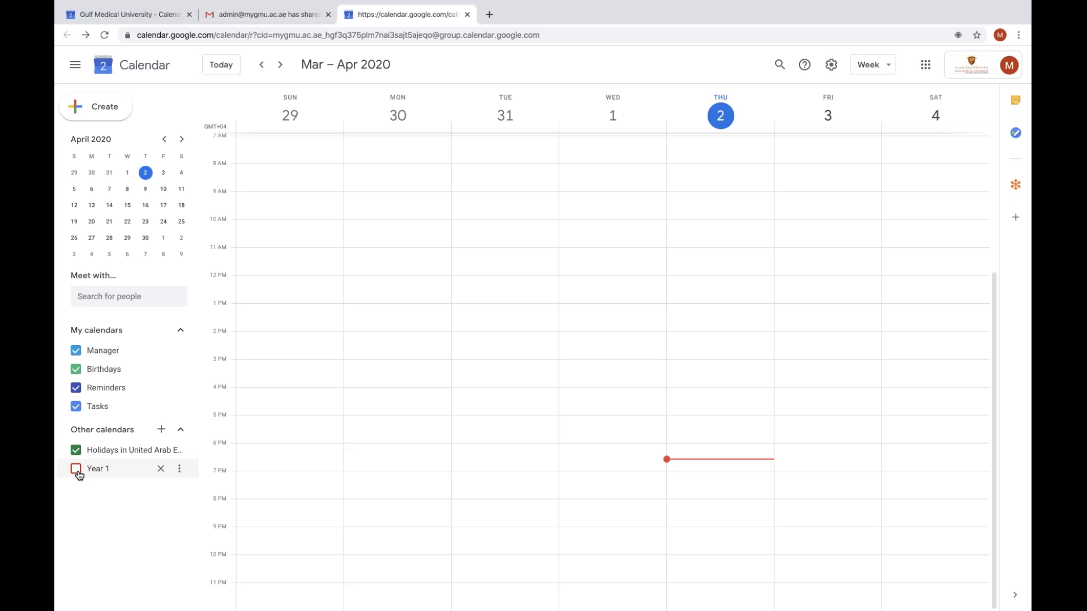
{"action": "left_click", "coordinate": [77, 470]}
{"action": "left_click", "coordinate": [77, 469]}
{"action": "left_click", "coordinate": [77, 469]}
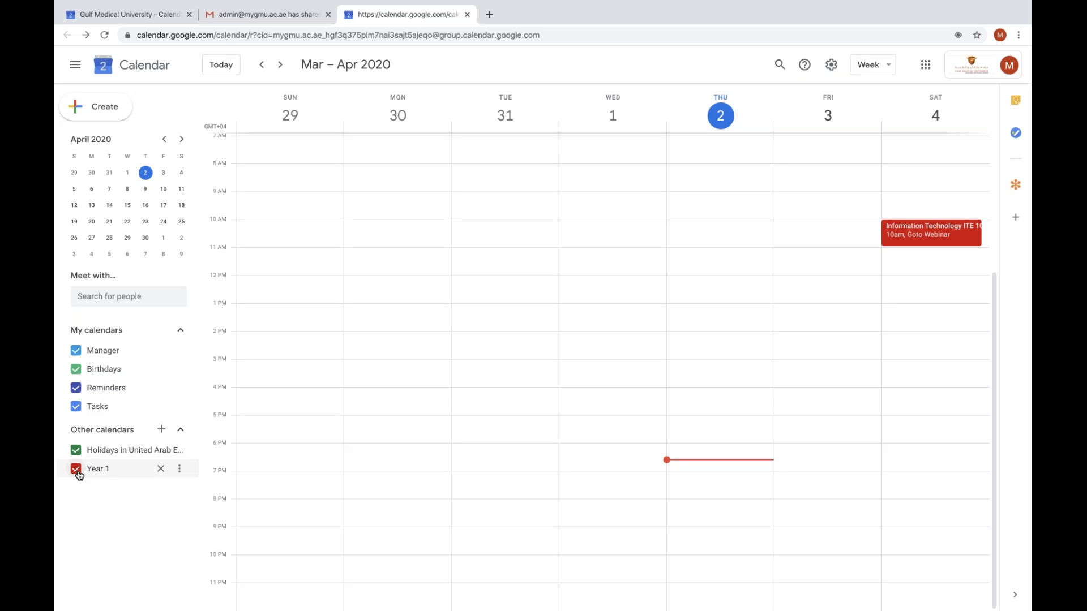
{"action": "left_click", "coordinate": [76, 470]}
{"action": "left_click", "coordinate": [76, 469]}
{"action": "left_click", "coordinate": [78, 471]}
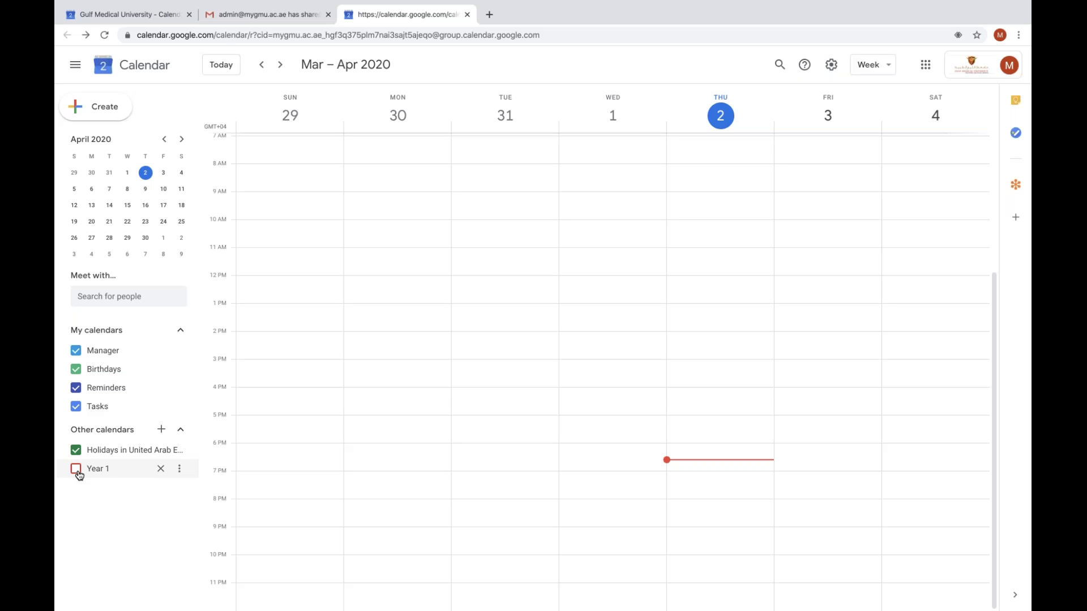
{"action": "left_click", "coordinate": [78, 472]}
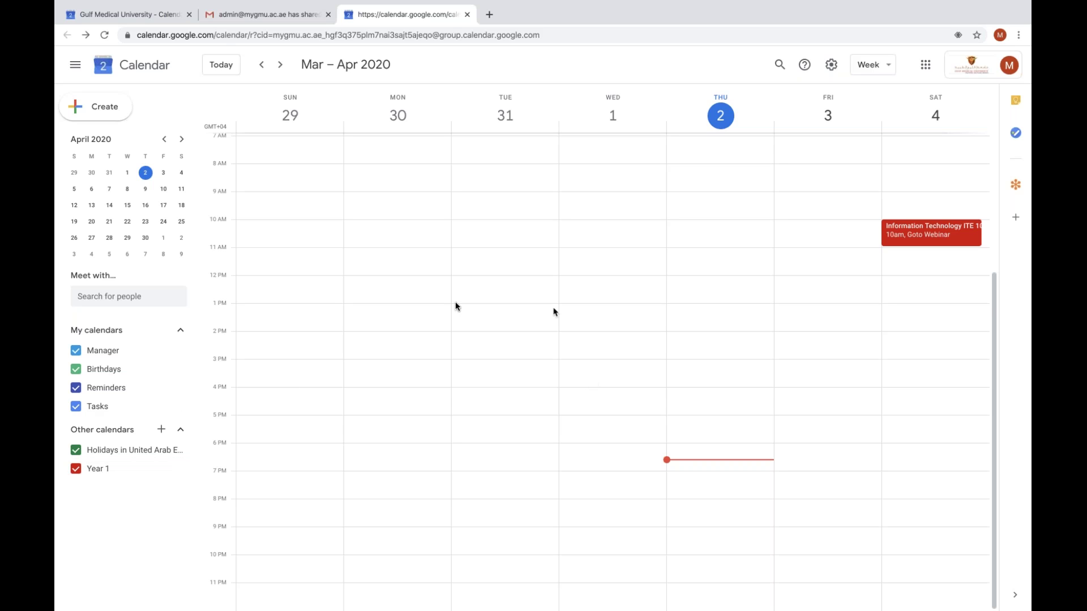
Draft an ITE 101 event on April 12, 10:00am, in the Year 1 calendar and open its full details
{"action": "left_click", "coordinate": [113, 118]}
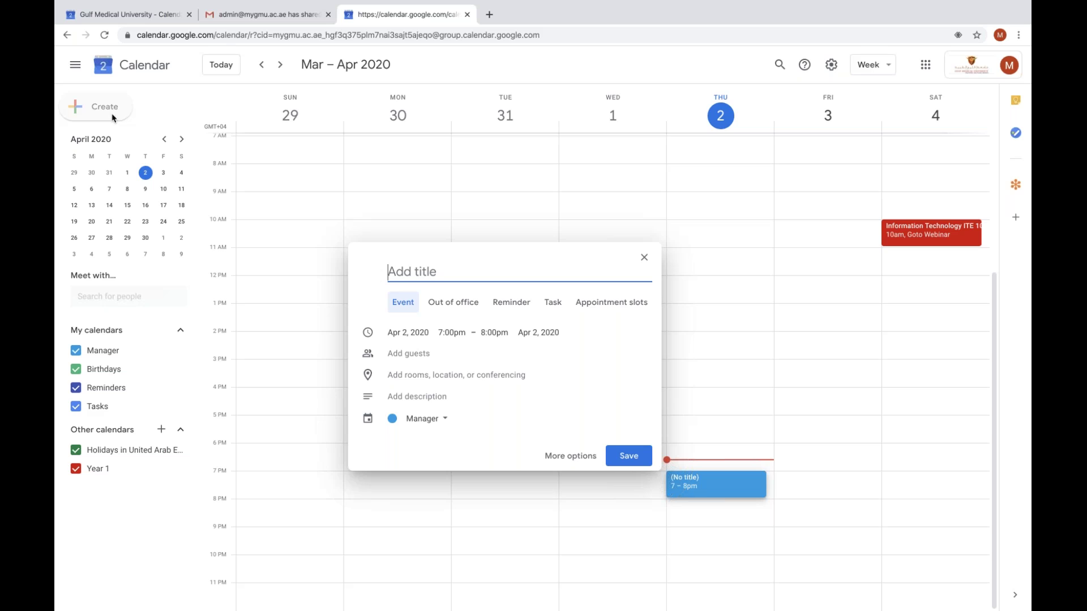
{"action": "type", "text": "ITE 101"}
{"action": "left_click", "coordinate": [414, 332]}
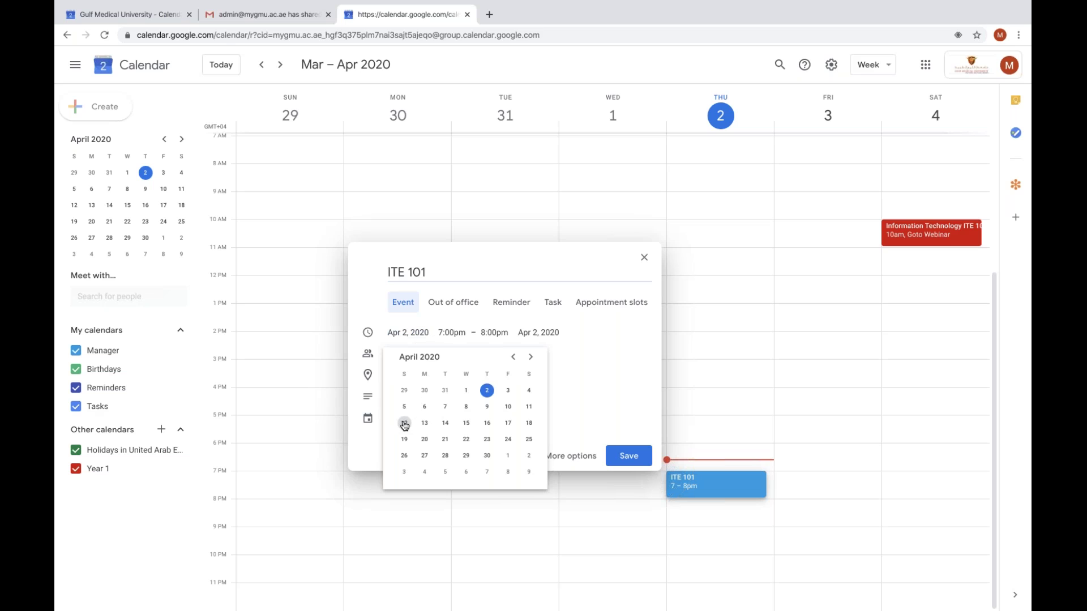
{"action": "left_click", "coordinate": [404, 424]}
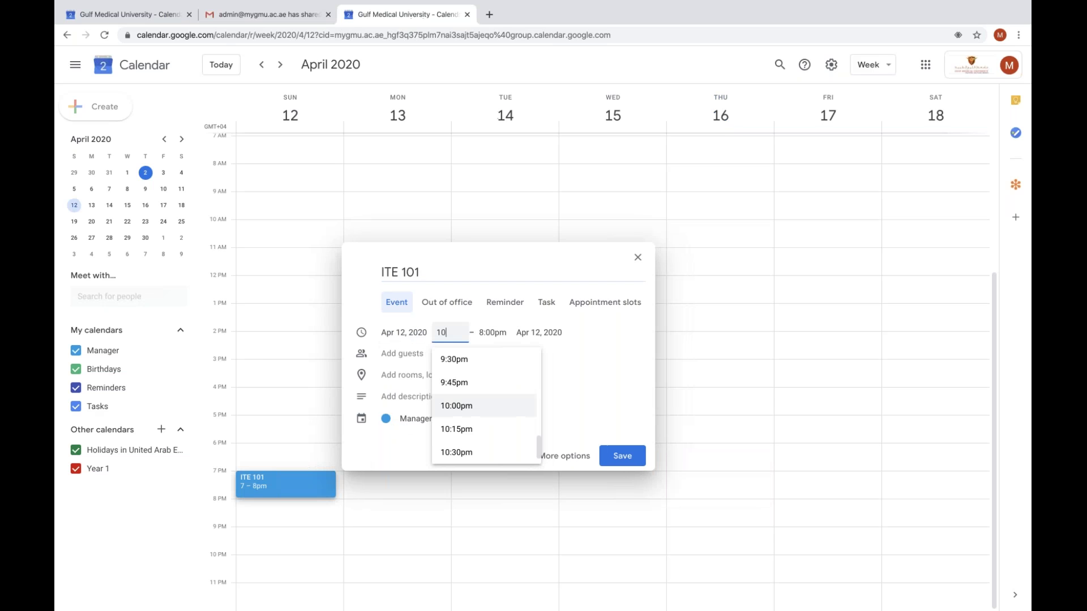
{"action": "scroll", "coordinate": [484, 423], "scroll_direction": "up", "scroll_amount": 15}
{"action": "left_click", "coordinate": [478, 365]}
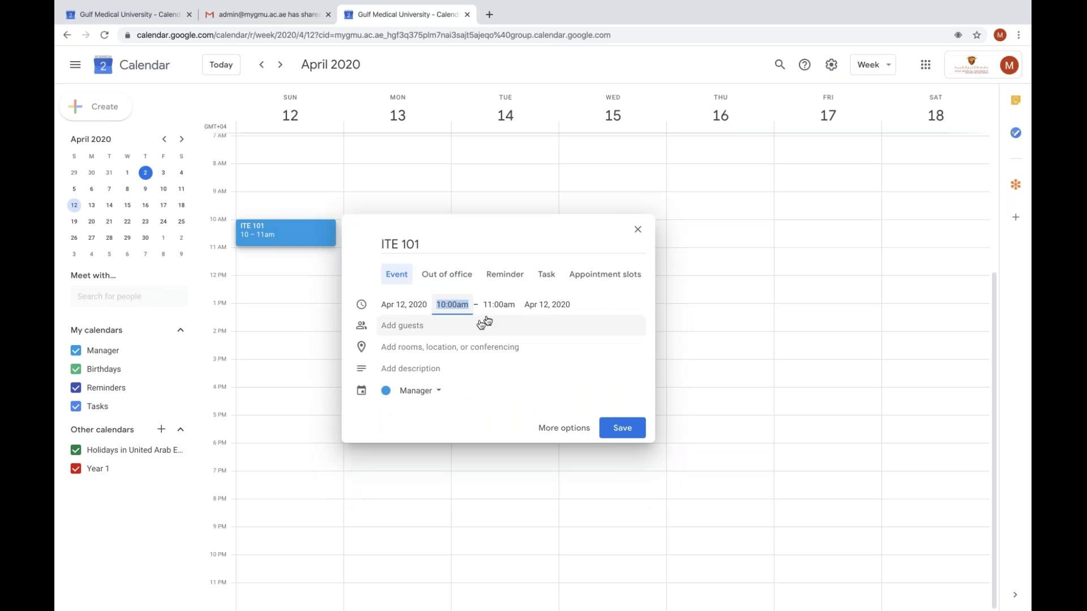
{"action": "left_click", "coordinate": [416, 394]}
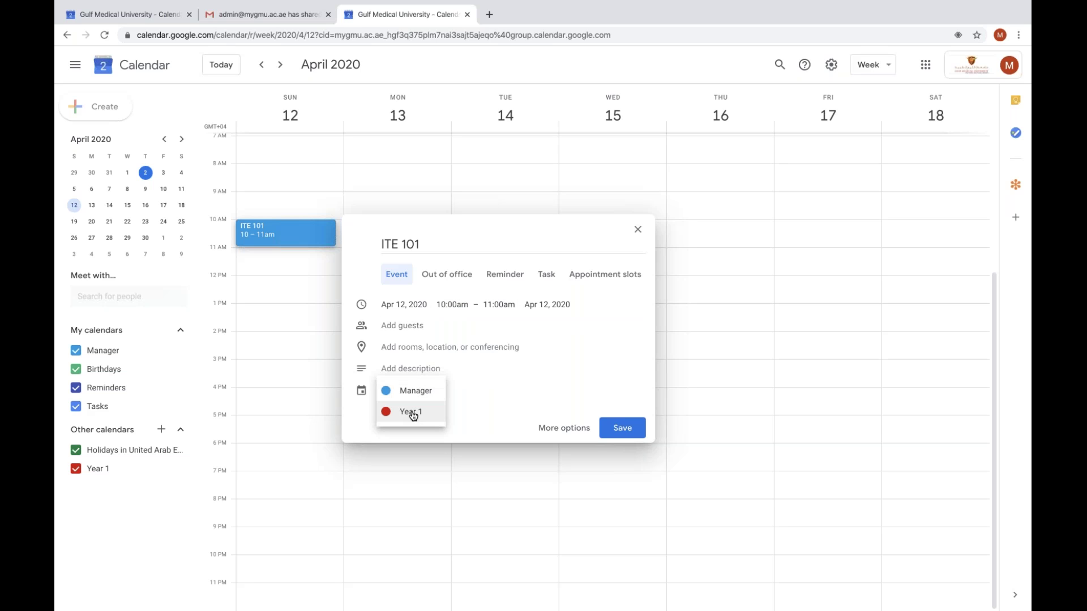
{"action": "left_click", "coordinate": [412, 413]}
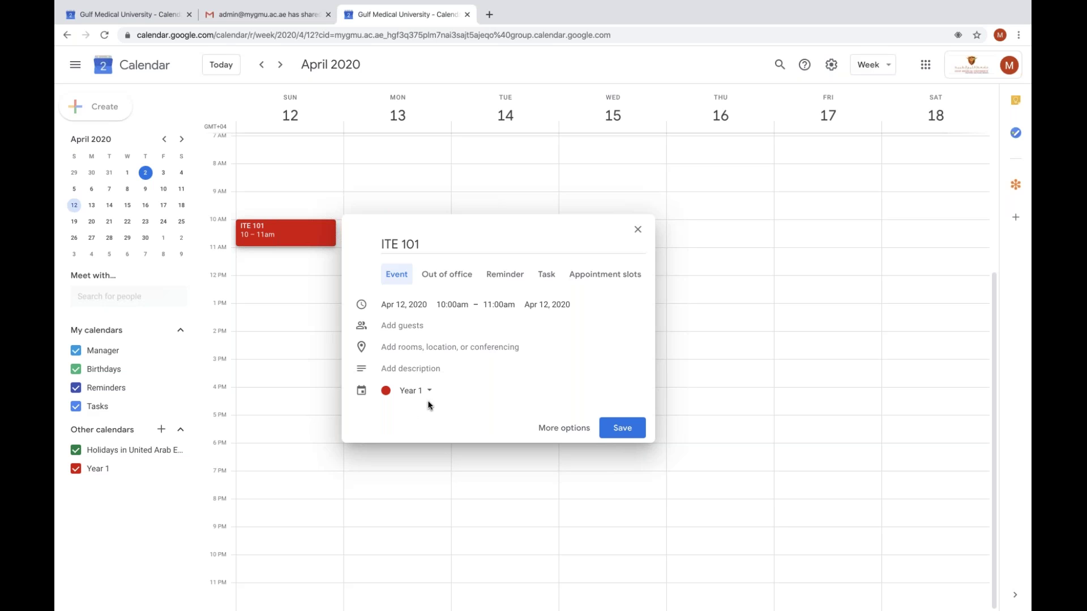
{"action": "left_click", "coordinate": [575, 433]}
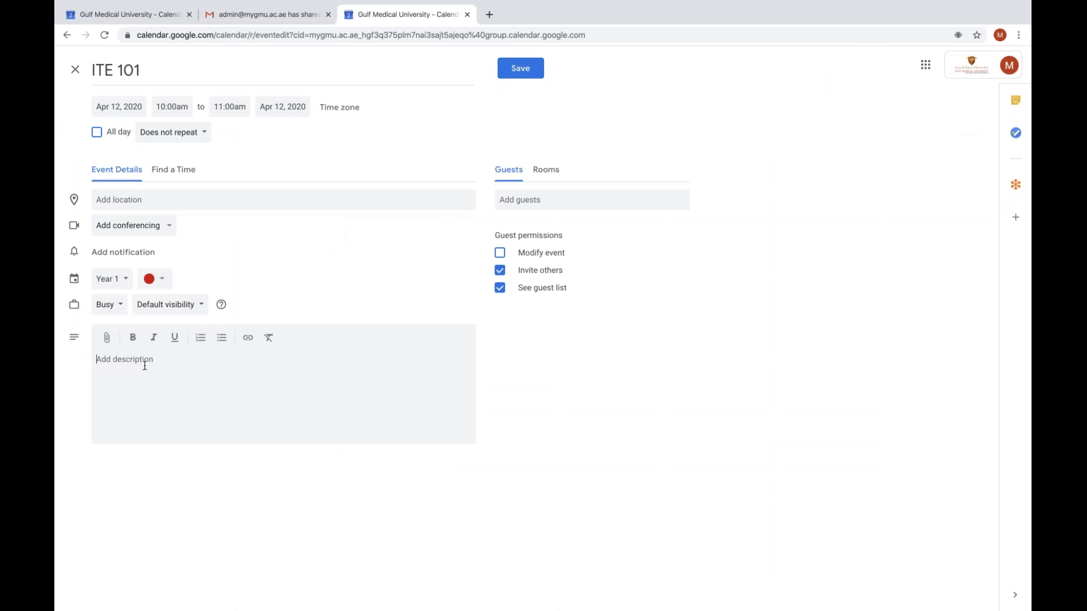
Set the ITE 101 event's location to GOTO Webinar
{"action": "left_click", "coordinate": [153, 195]}
{"action": "type", "text": "GOTO We"}
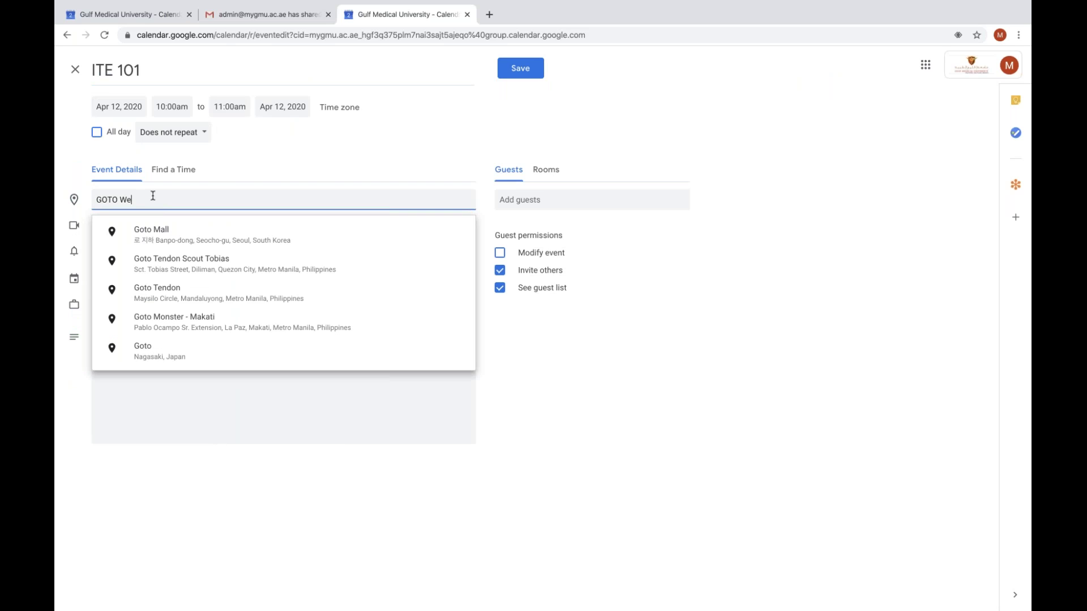
{"action": "type", "text": "binar"}
{"action": "key", "text": "Escape"}
Write a bold description with Topics:, Mode: and Link: lines
{"action": "left_click", "coordinate": [135, 337]}
{"action": "type", "text": "Topics"}
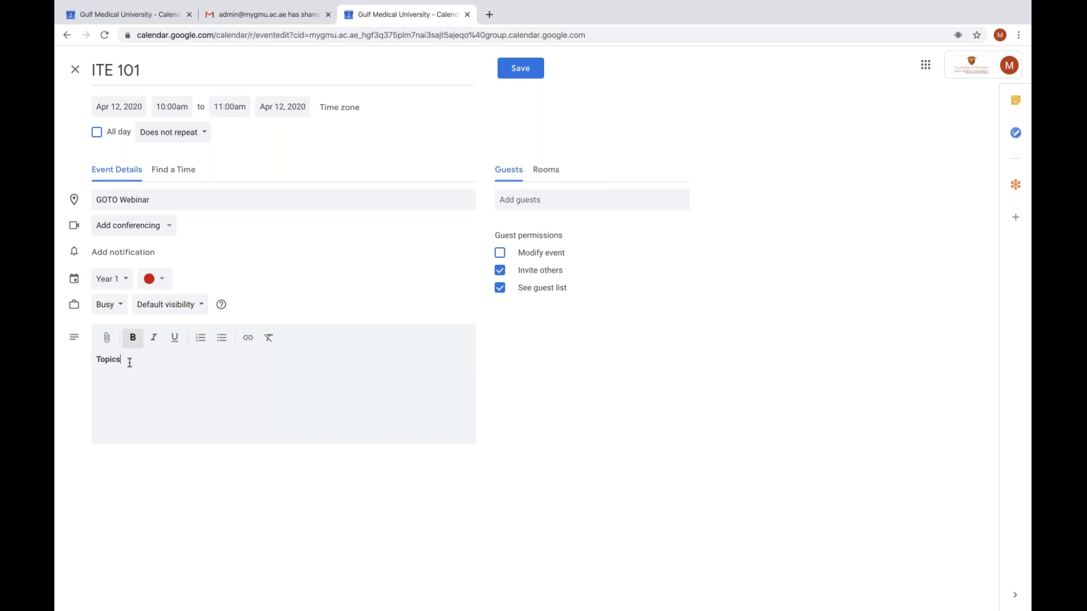
{"action": "type", "text": ": Mode:"}
{"action": "key", "text": "Return"}
{"action": "type", "text": "Link:"}
Save the ITE 101 event, accept better notifications, and switch to the admin's profile
{"action": "left_click", "coordinate": [522, 77]}
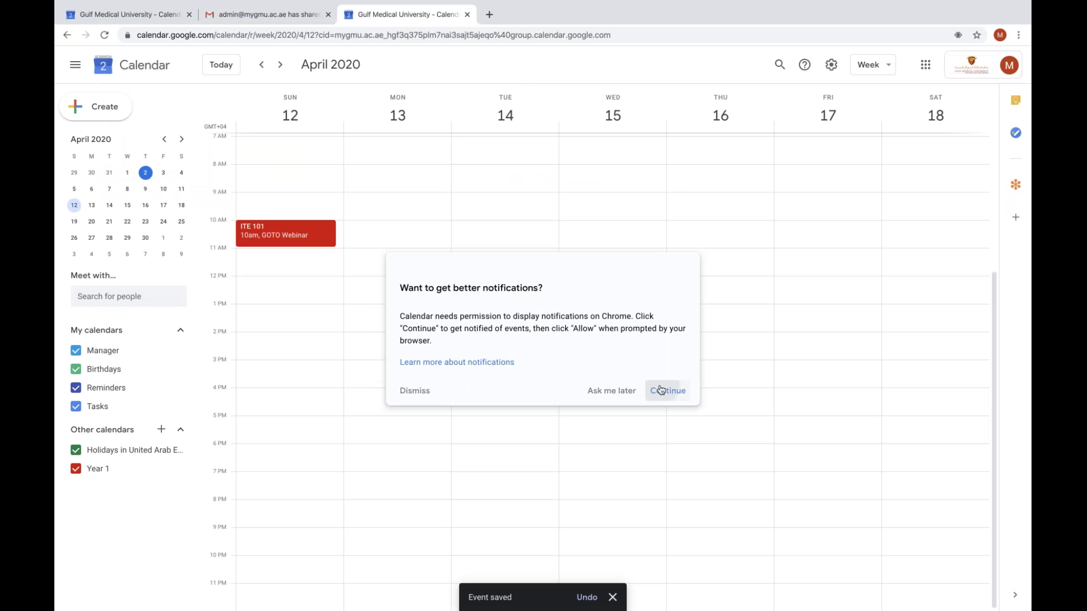
{"action": "left_click", "coordinate": [661, 389]}
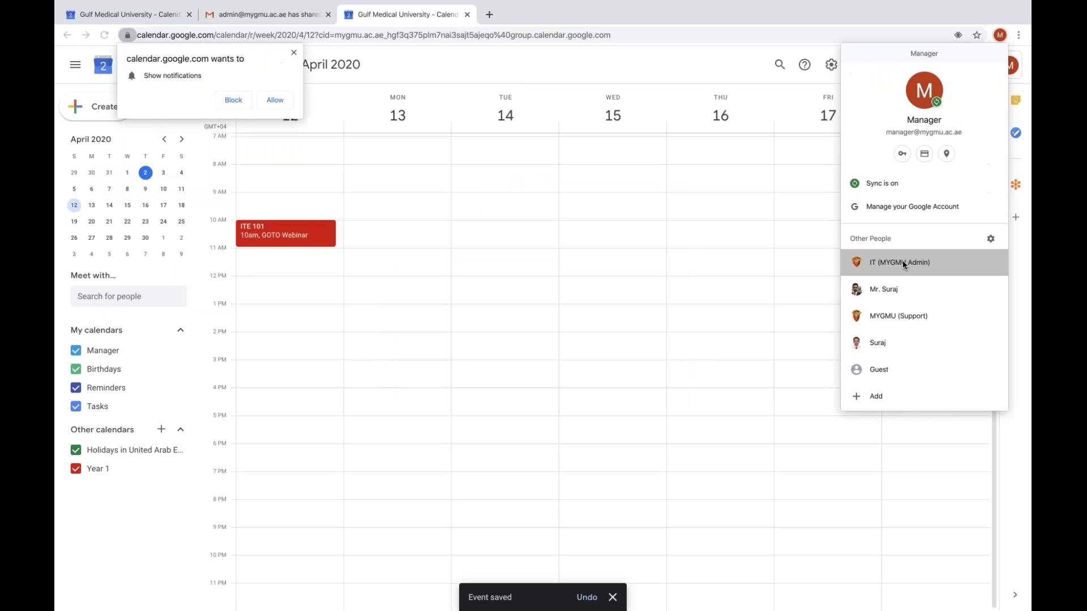
{"action": "left_click", "coordinate": [903, 264]}
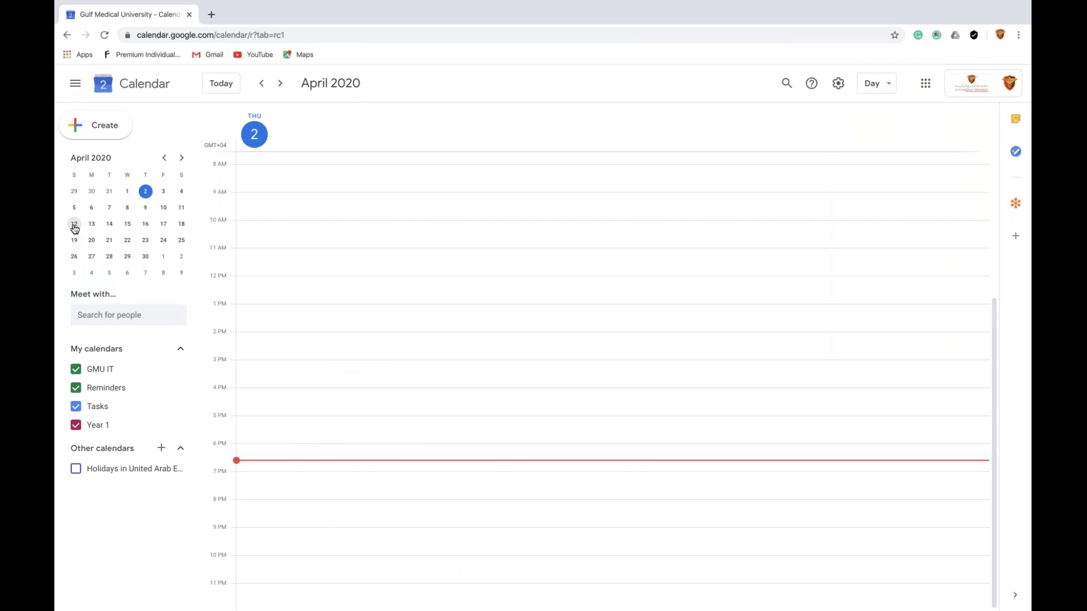
In the admin's calendar, check Year 1's access permissions in its sharing settings
{"action": "left_click", "coordinate": [74, 224]}
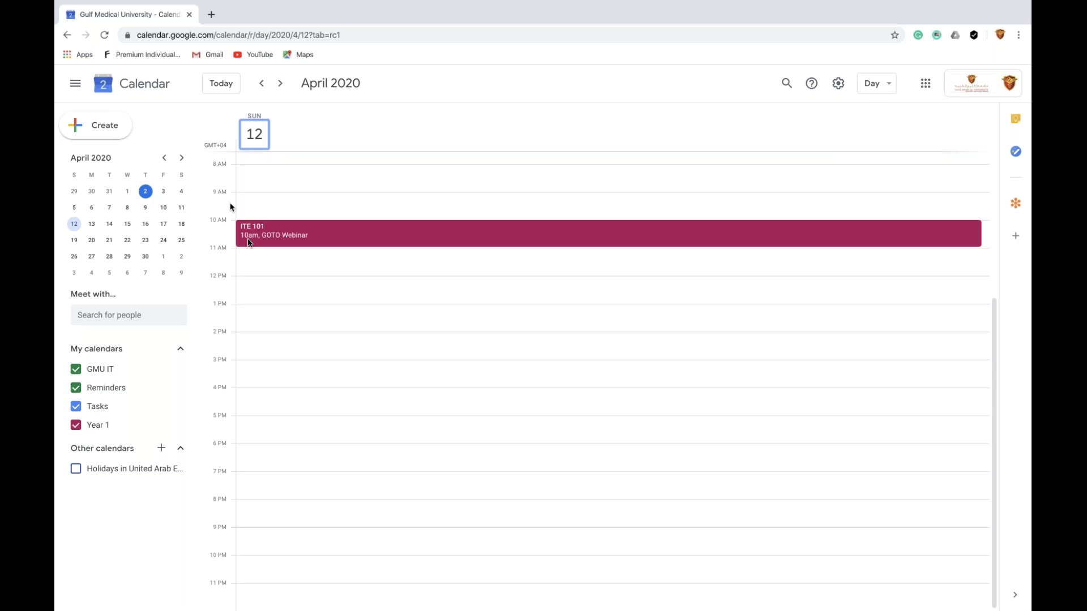
{"action": "left_click", "coordinate": [179, 425]}
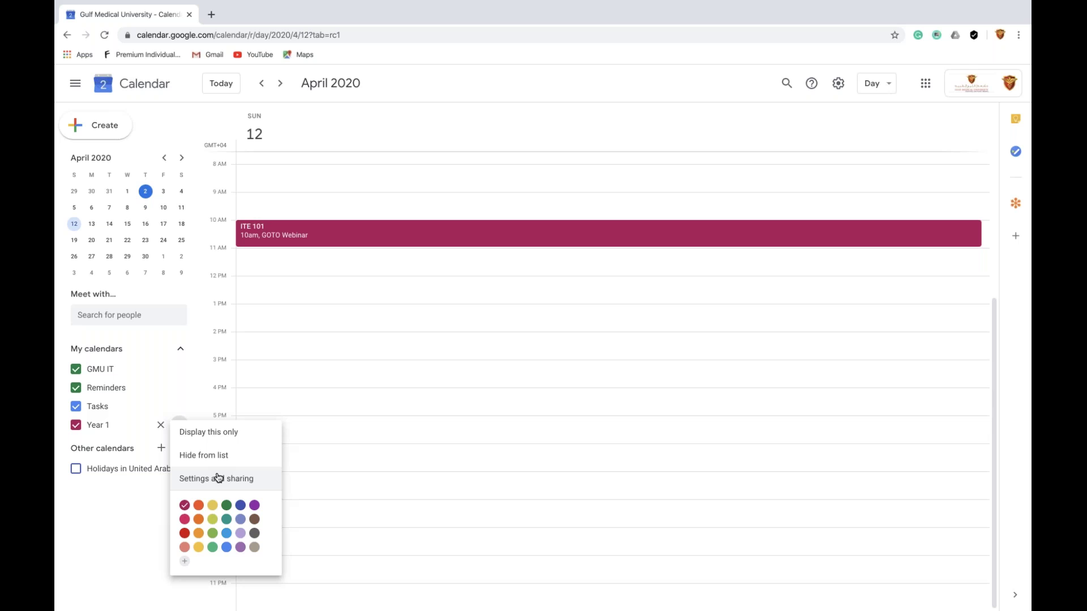
{"action": "left_click", "coordinate": [218, 478]}
{"action": "scroll", "coordinate": [619, 425], "scroll_direction": "down", "scroll_amount": 3}
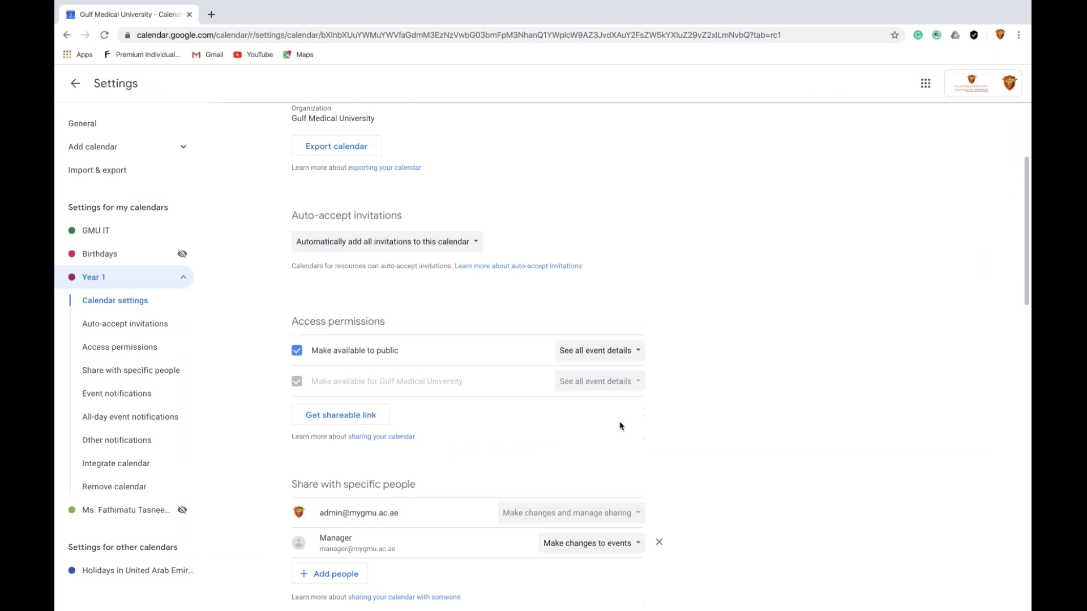
{"action": "left_click", "coordinate": [583, 388]}
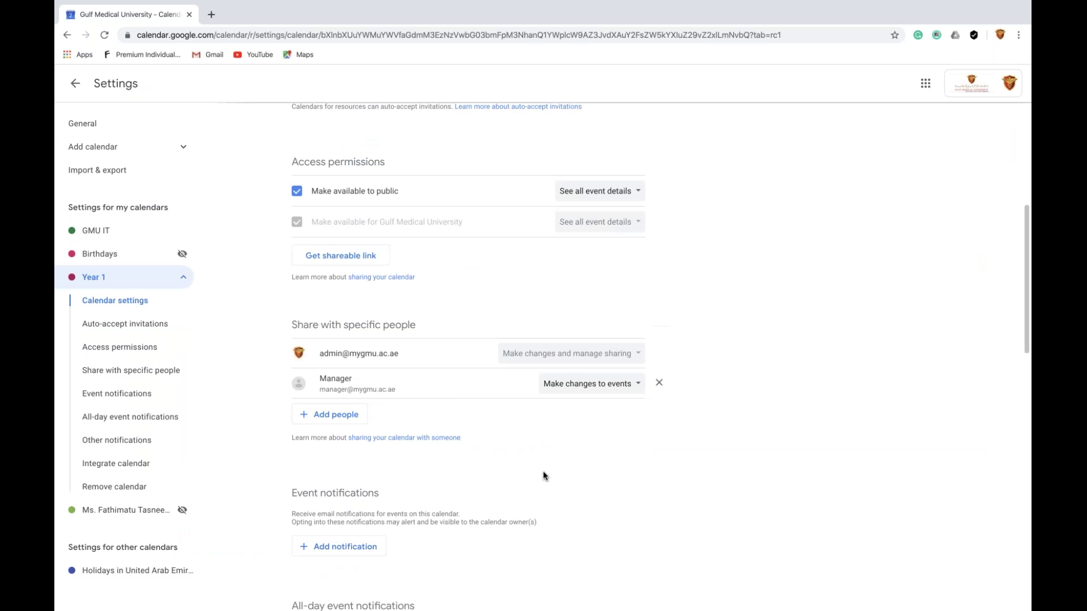
Switch Chrome back to the Manager profile window
{"action": "left_click", "coordinate": [1010, 83]}
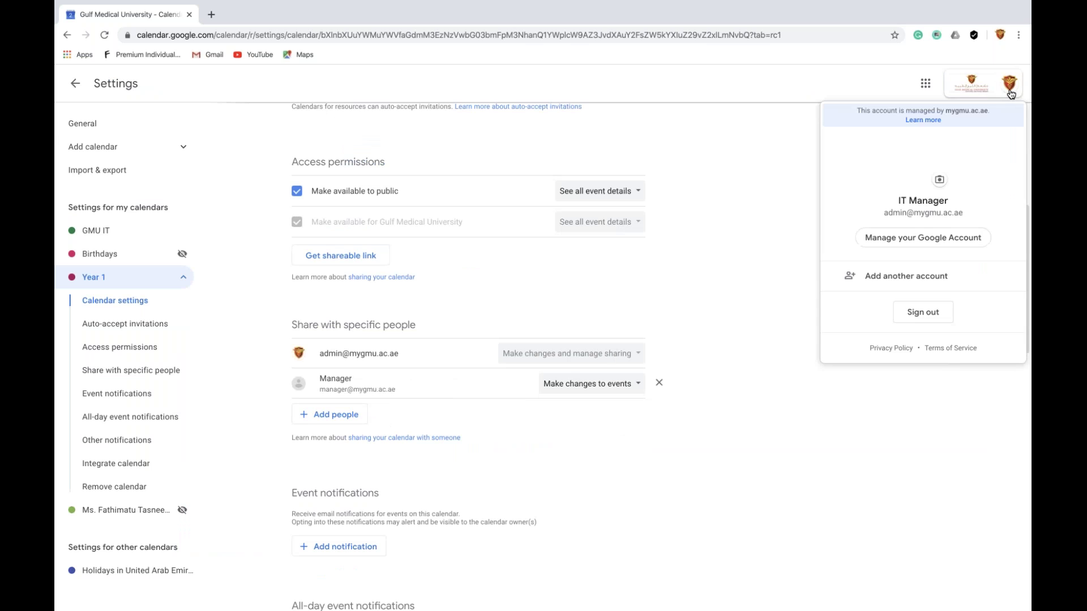
{"action": "left_click", "coordinate": [999, 38]}
{"action": "left_click", "coordinate": [899, 263]}
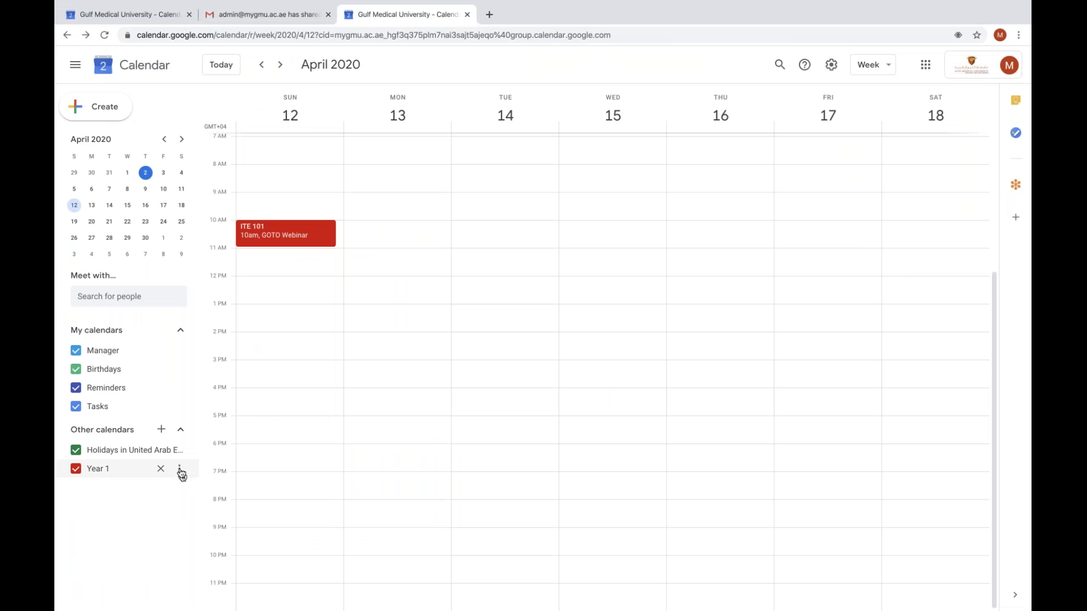
Open Year 1's settings in the Manager's window and scroll through them
{"action": "left_click", "coordinate": [180, 470]}
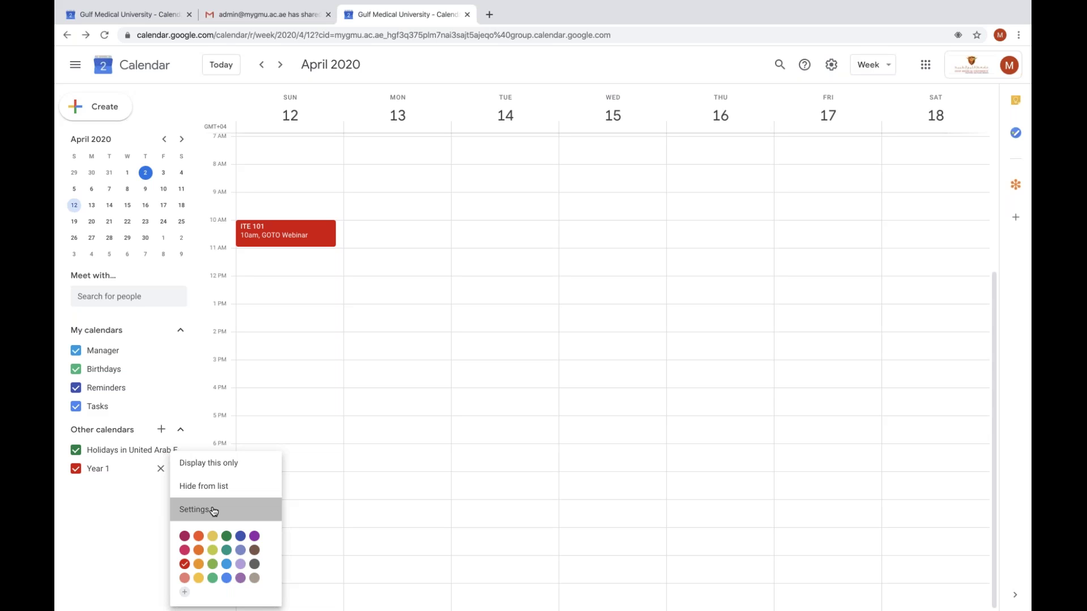
{"action": "left_click", "coordinate": [214, 512]}
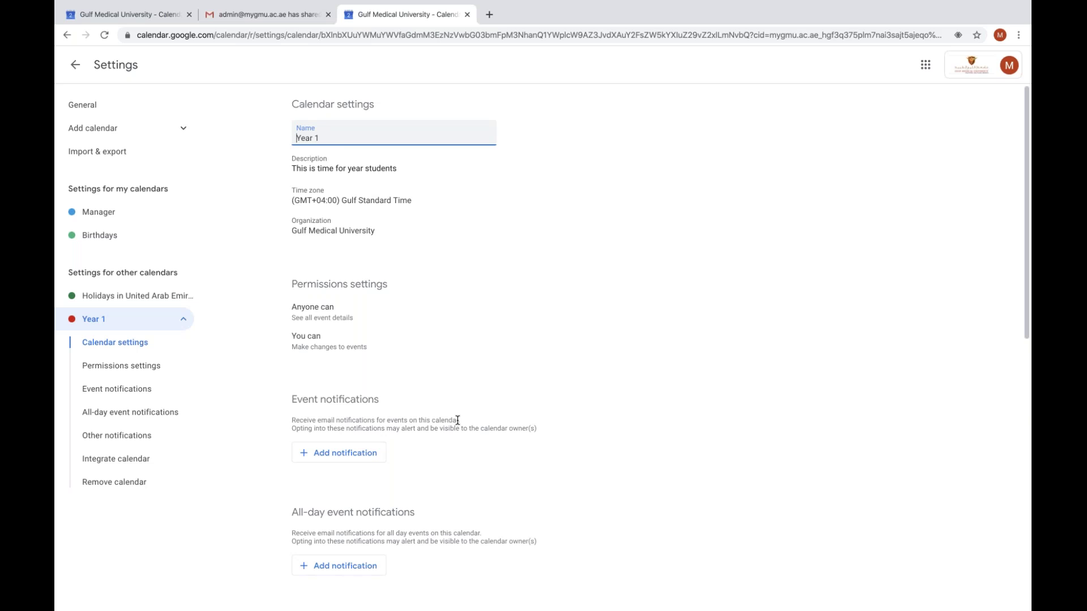
{"action": "scroll", "coordinate": [457, 420], "scroll_direction": "down", "scroll_amount": 1}
{"action": "scroll", "coordinate": [457, 420], "scroll_direction": "down", "scroll_amount": 2}
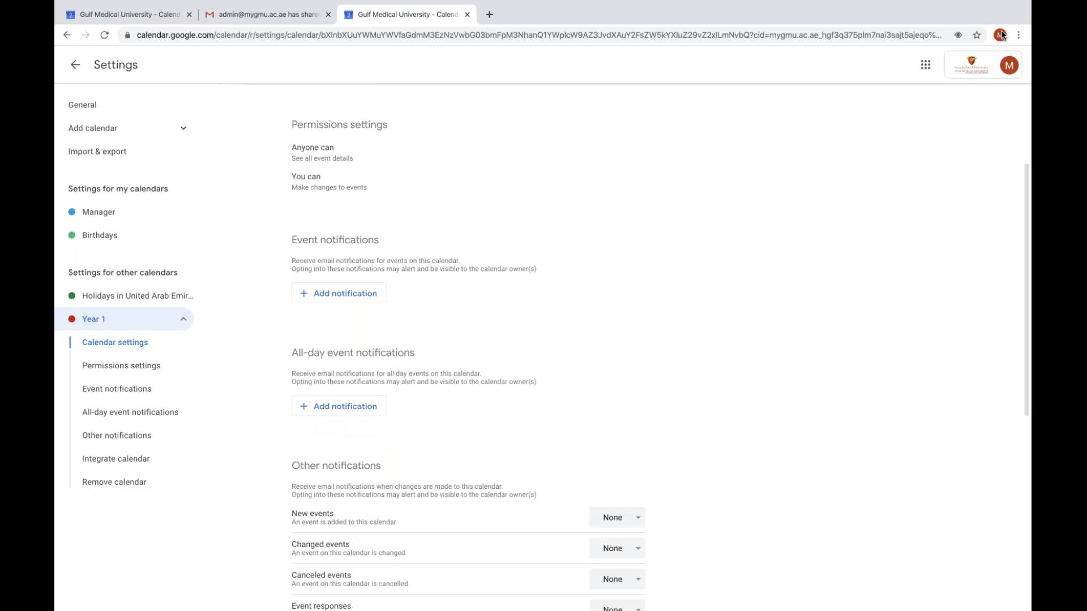
In the admin window, change Manager's permission to 'Make changes and manage sharing'
{"action": "left_click", "coordinate": [1000, 35]}
{"action": "left_click", "coordinate": [900, 273]}
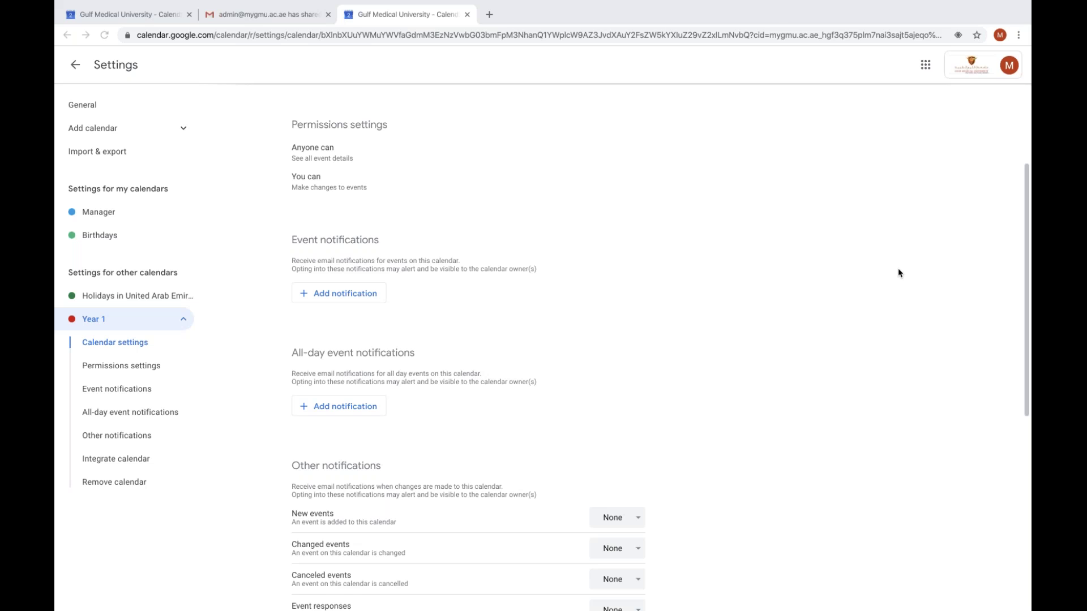
{"action": "left_click", "coordinate": [571, 414]}
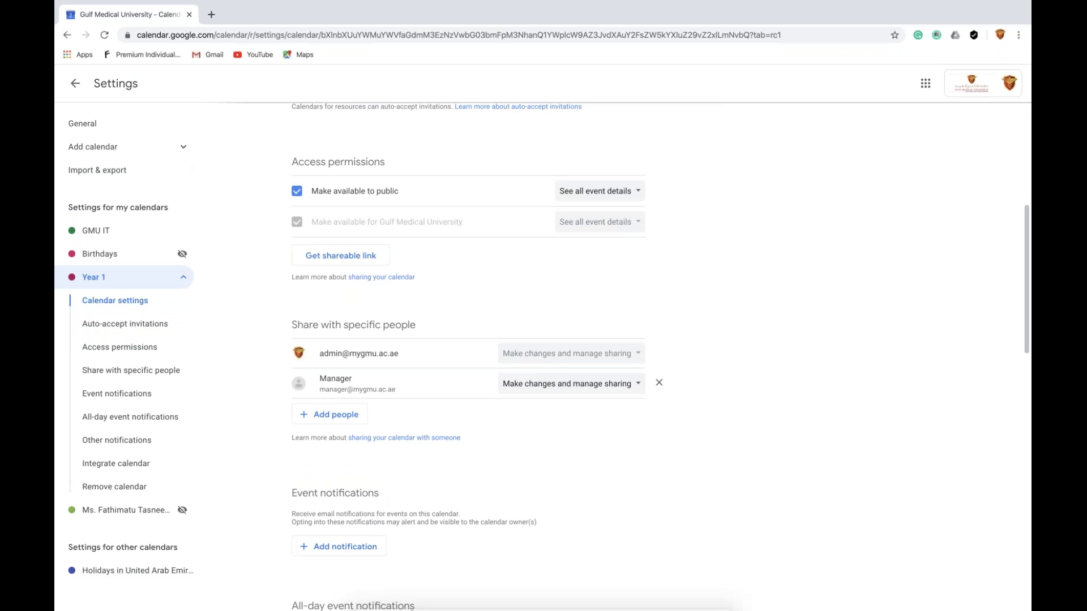
Return to the Manager window and reload Year 1 settings to review Access permissions and sharing list
{"action": "mouse_move", "coordinate": [418, 609]}
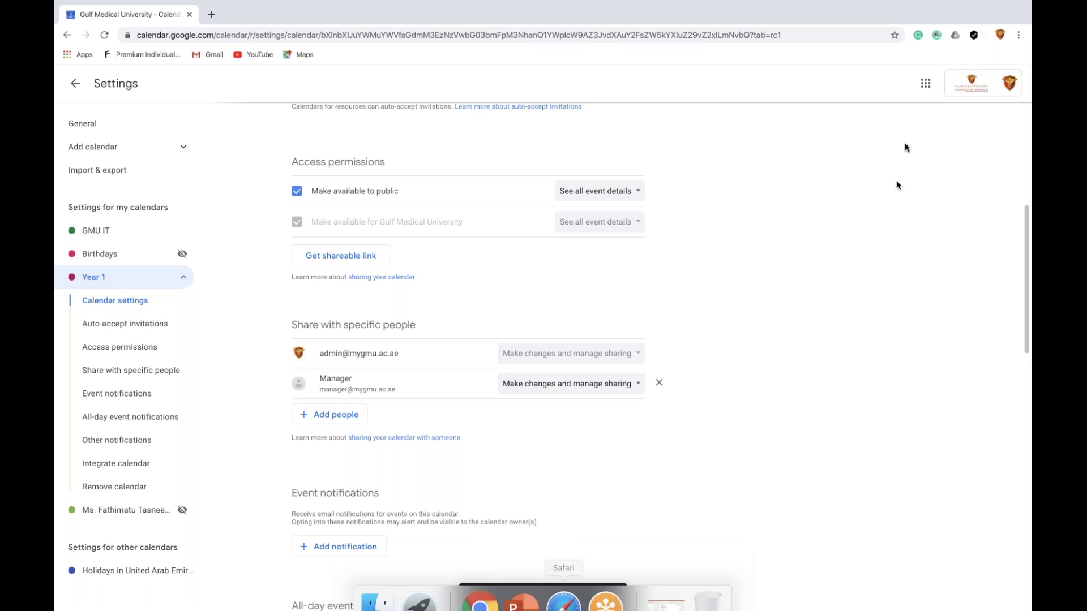
{"action": "left_click", "coordinate": [999, 35]}
{"action": "left_click", "coordinate": [883, 266]}
{"action": "left_click", "coordinate": [104, 35]}
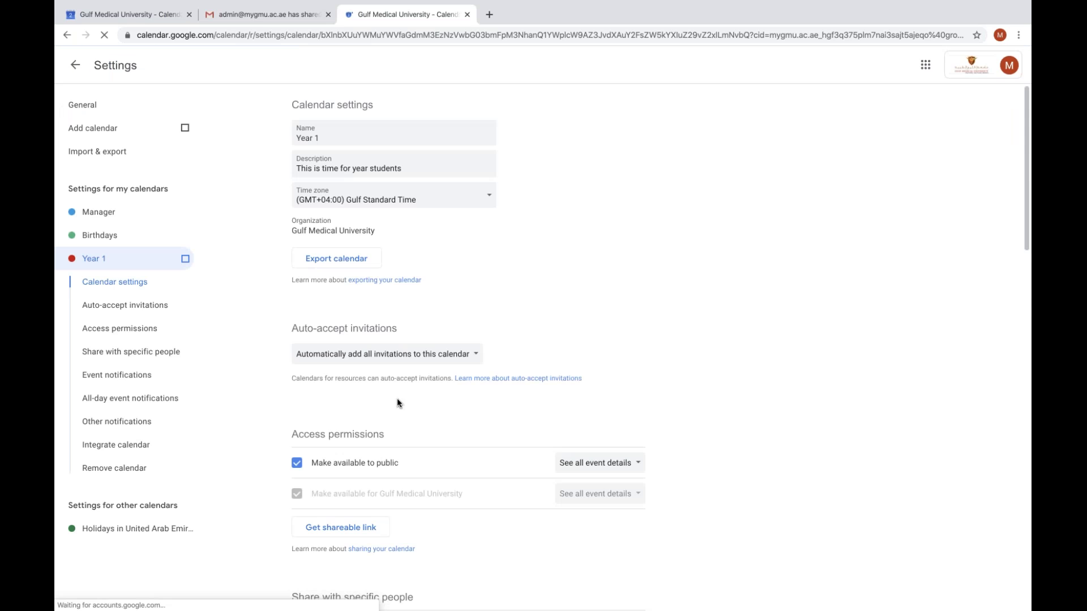
{"action": "scroll", "coordinate": [399, 403], "scroll_direction": "down", "scroll_amount": 3}
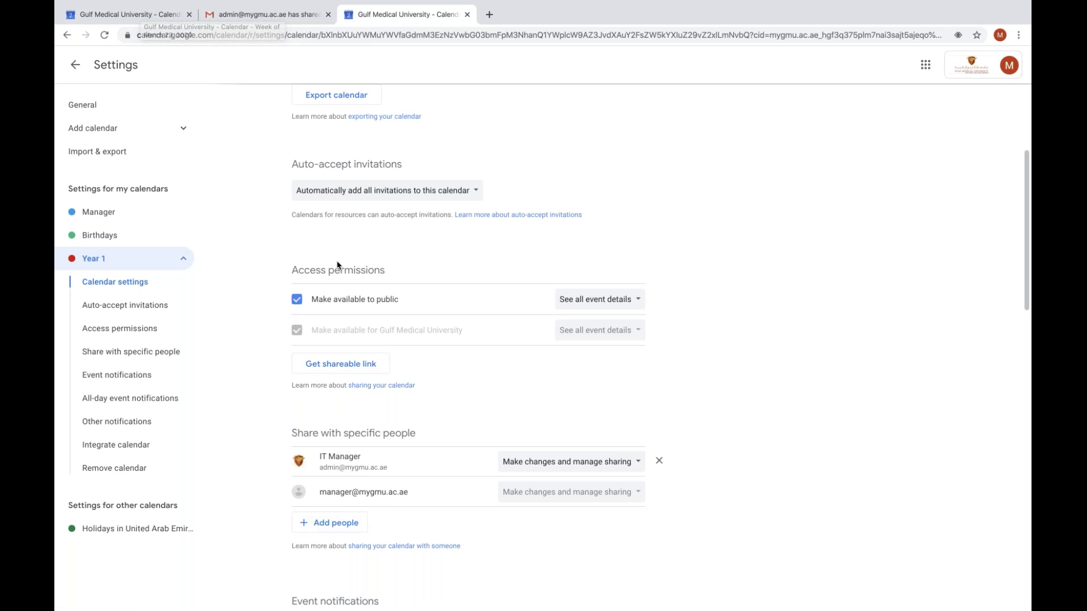
{"action": "scroll", "coordinate": [342, 274], "scroll_direction": "up", "scroll_amount": 1}
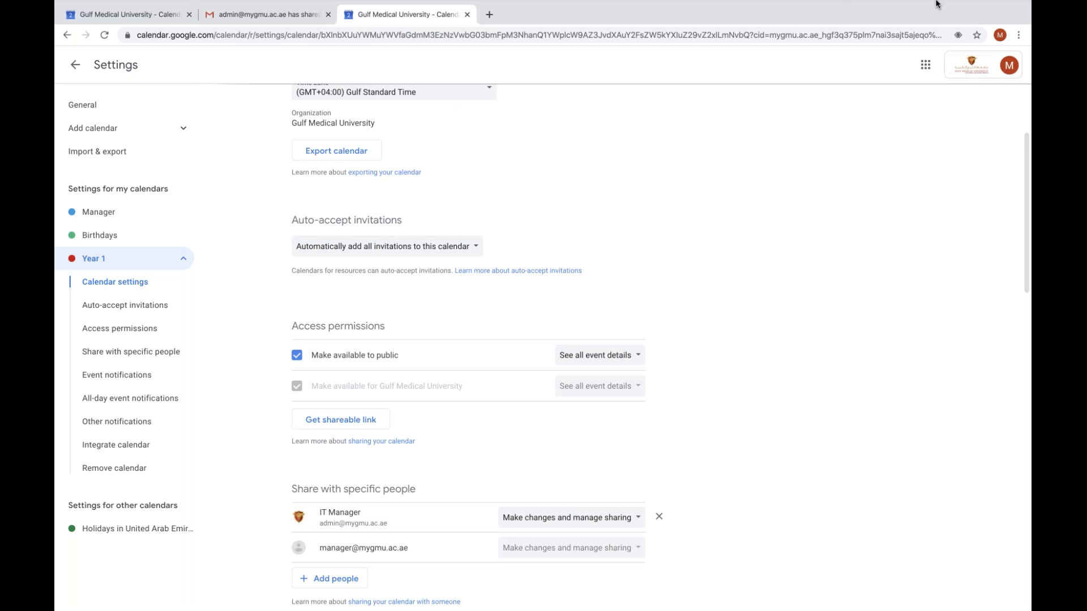
{"action": "mouse_move", "coordinate": [935, 4]}
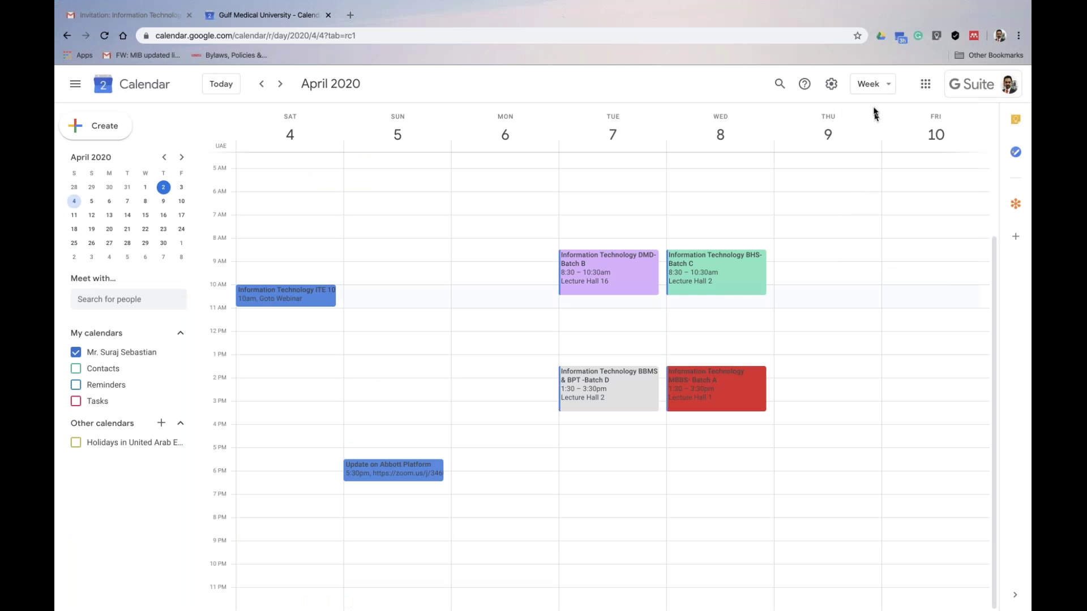
In the other calendar window, cycle through Week, Month and Year views to the Schedule list
{"action": "key", "text": "d"}
{"action": "left_click", "coordinate": [876, 84]}
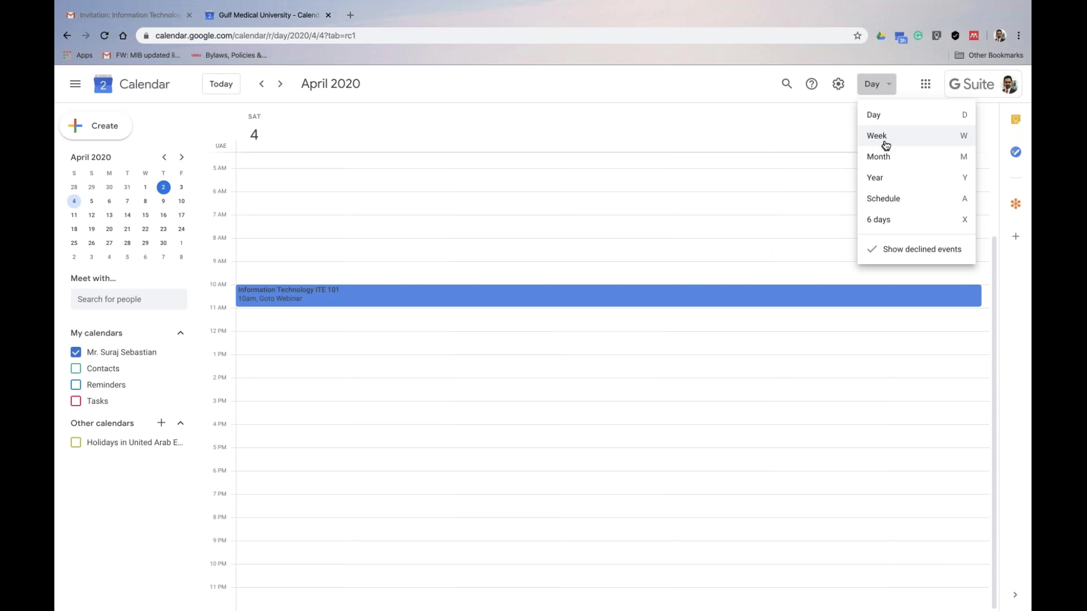
{"action": "left_click", "coordinate": [886, 143]}
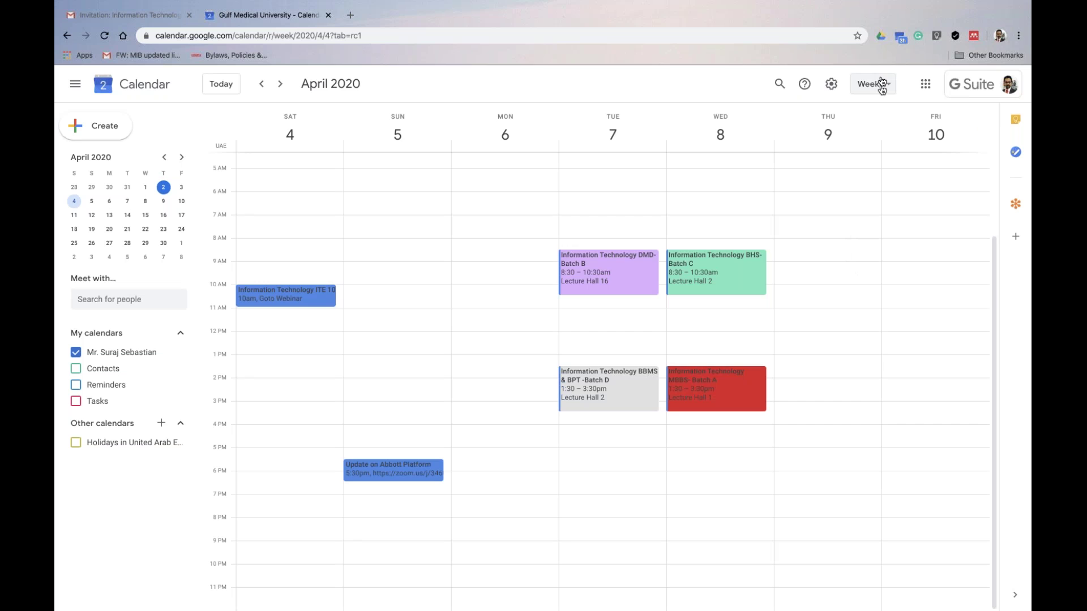
{"action": "left_click", "coordinate": [881, 85]}
{"action": "left_click", "coordinate": [886, 159]}
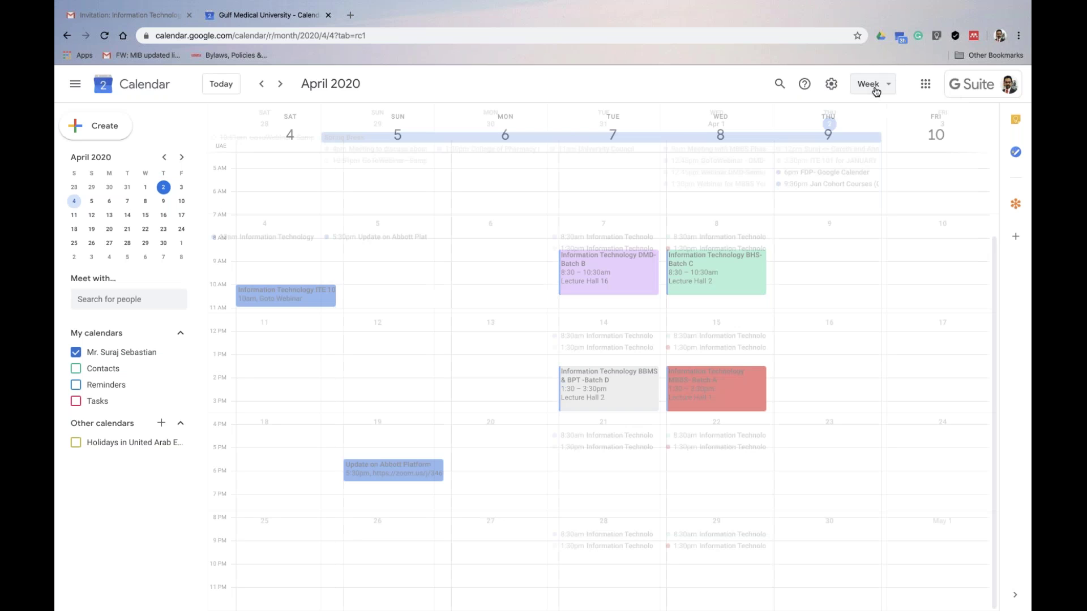
{"action": "left_click", "coordinate": [876, 91]}
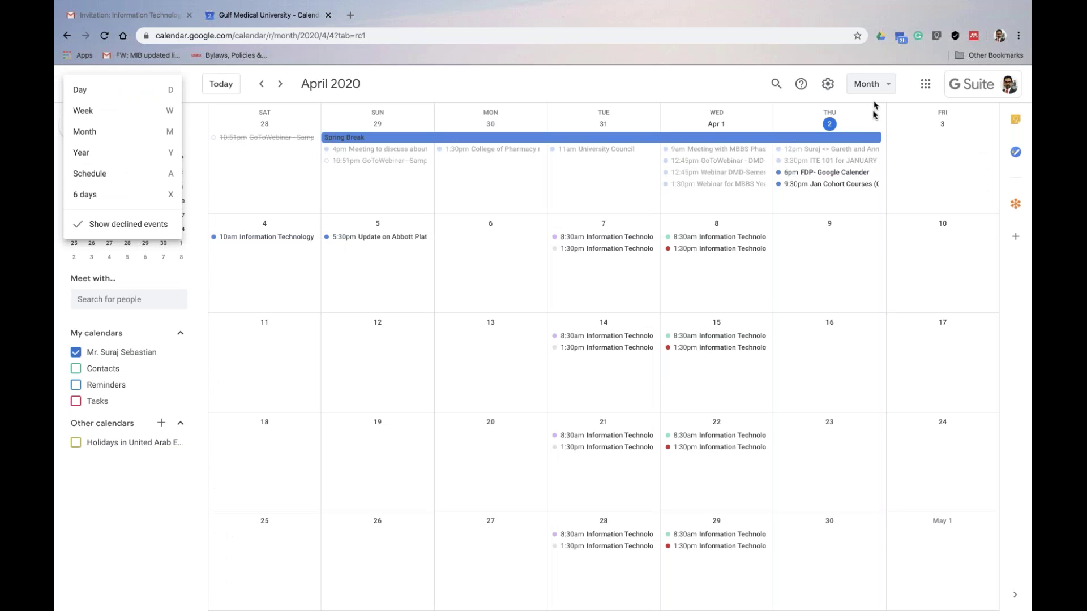
{"action": "left_click", "coordinate": [874, 92]}
{"action": "left_click", "coordinate": [874, 90]}
{"action": "left_click", "coordinate": [877, 178]}
{"action": "left_click", "coordinate": [879, 91]}
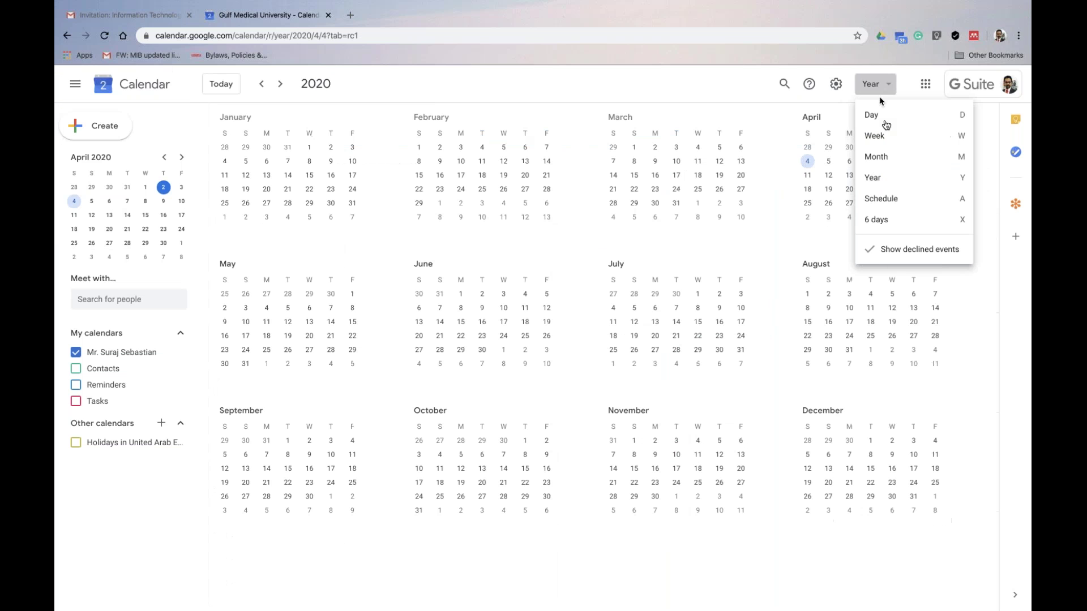
{"action": "left_click", "coordinate": [891, 202]}
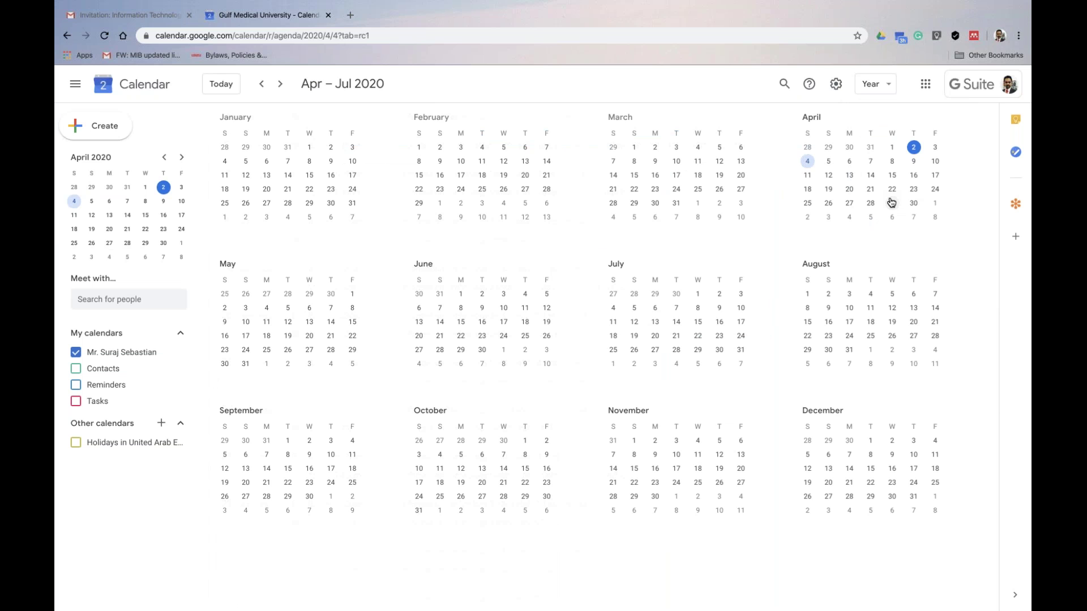
Try Day and Week views, settle on the Schedule list, and open the gear options menu
{"action": "left_click", "coordinate": [864, 85]}
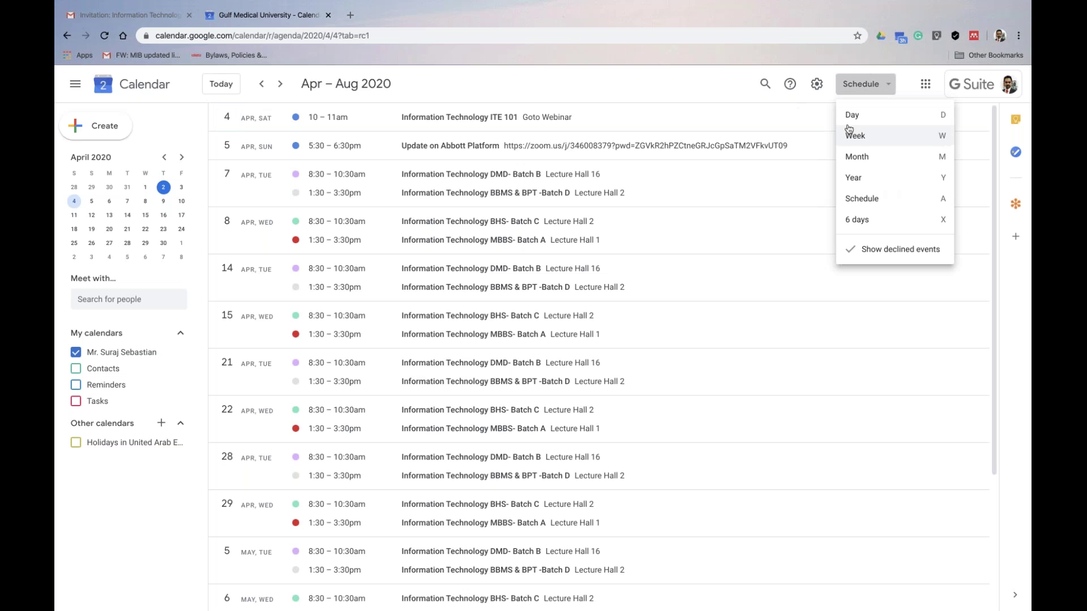
{"action": "left_click", "coordinate": [719, 93]}
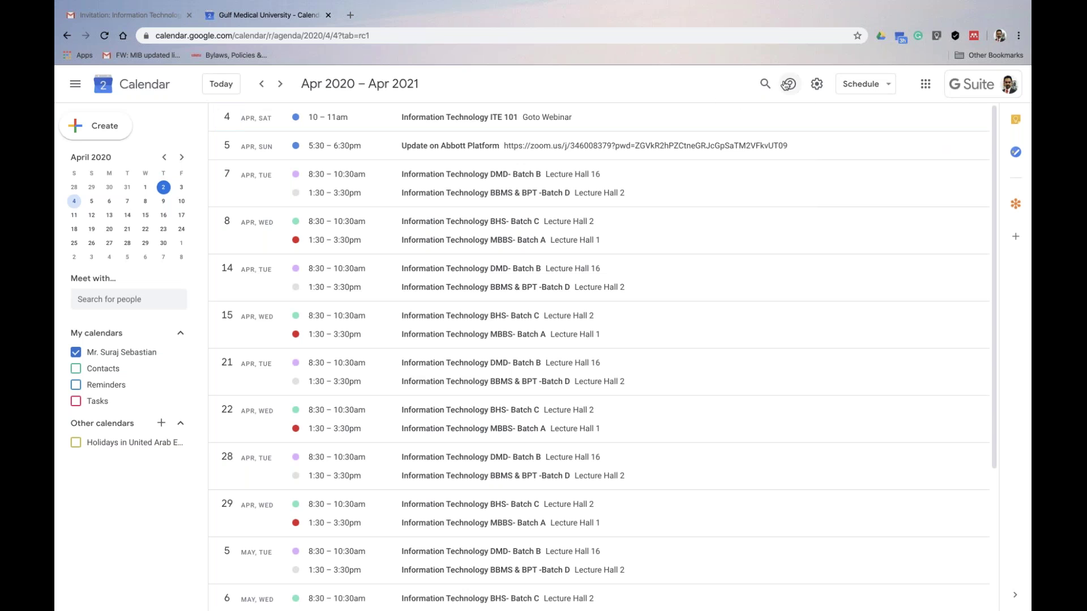
{"action": "left_click", "coordinate": [873, 85]}
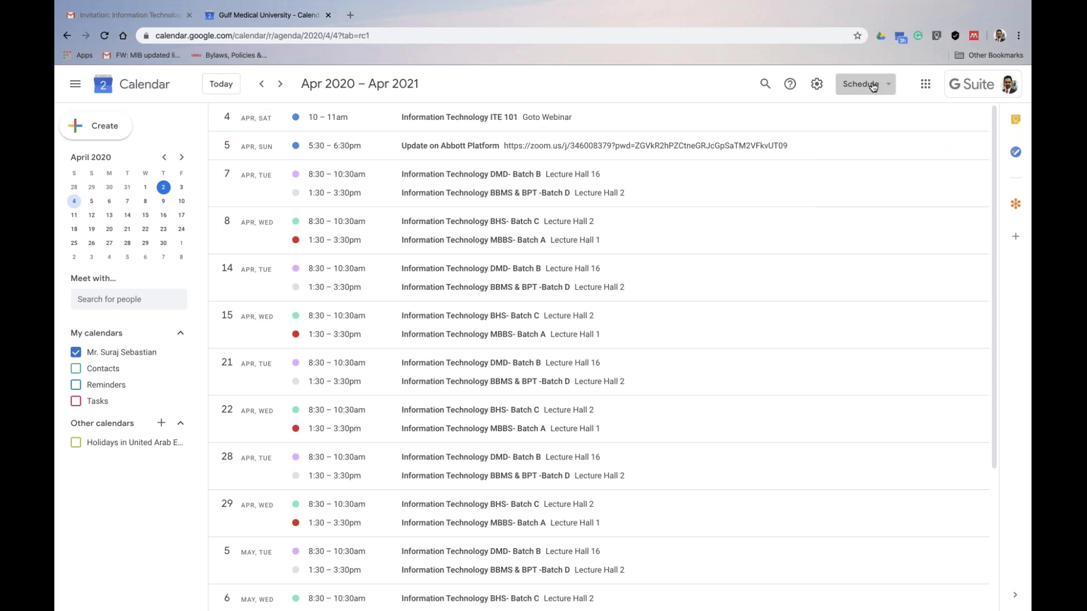
{"action": "left_click", "coordinate": [863, 117]}
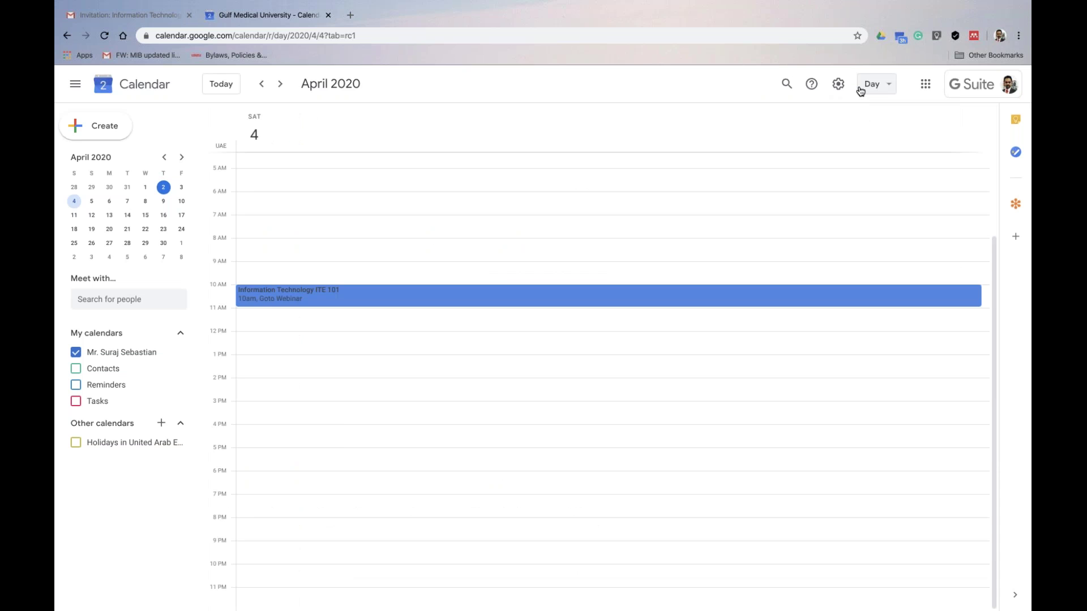
{"action": "key", "text": "w"}
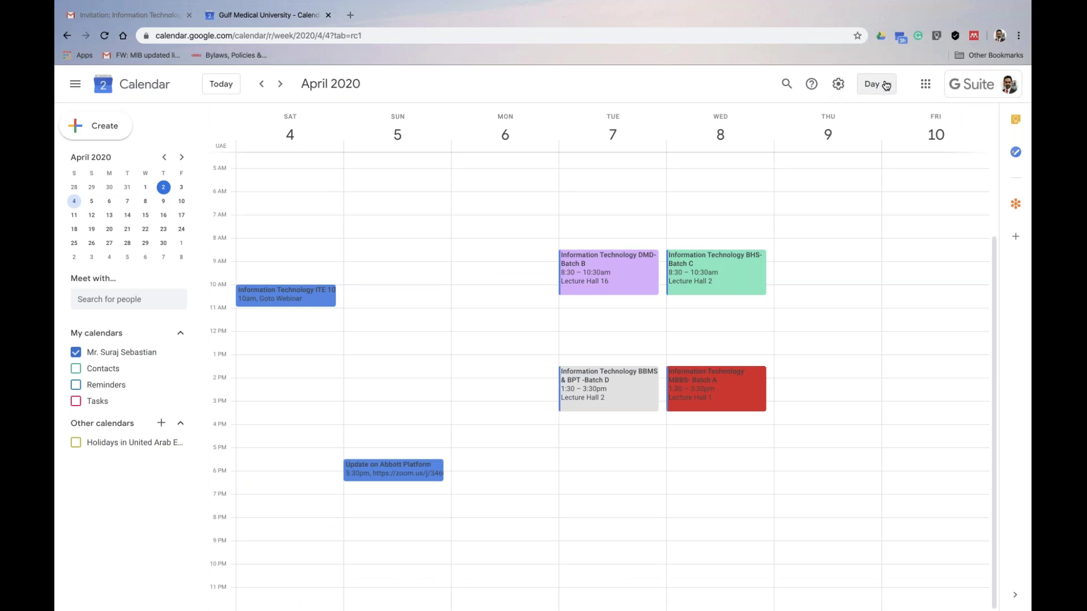
{"action": "left_click", "coordinate": [886, 85]}
{"action": "left_click", "coordinate": [888, 206]}
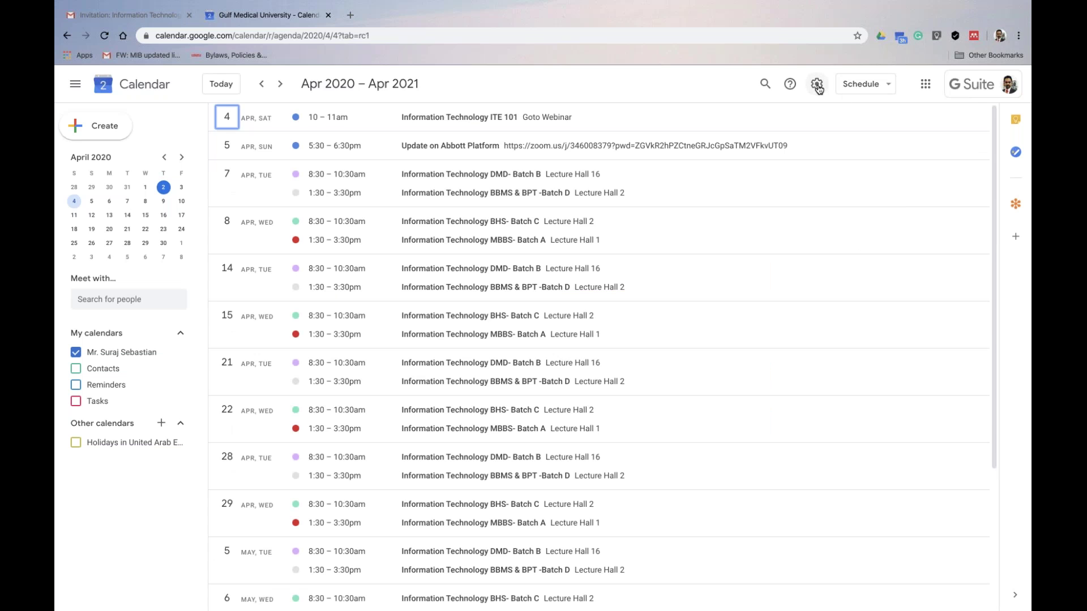
{"action": "left_click", "coordinate": [817, 85]}
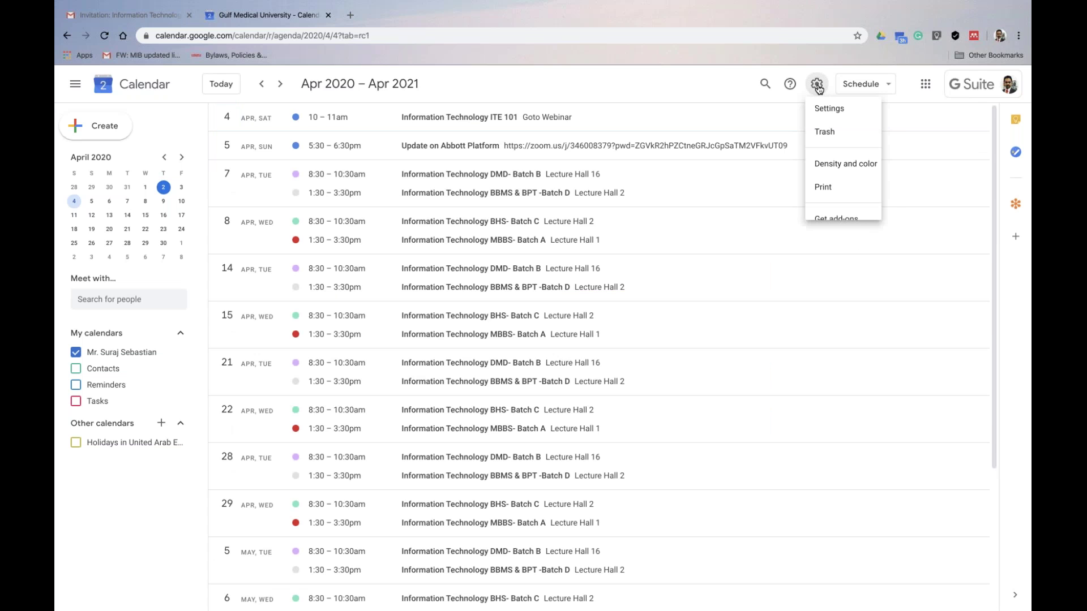
Open the print preview and set the print range from Mar 21 to Mar 28, 2020
{"action": "left_click", "coordinate": [828, 198]}
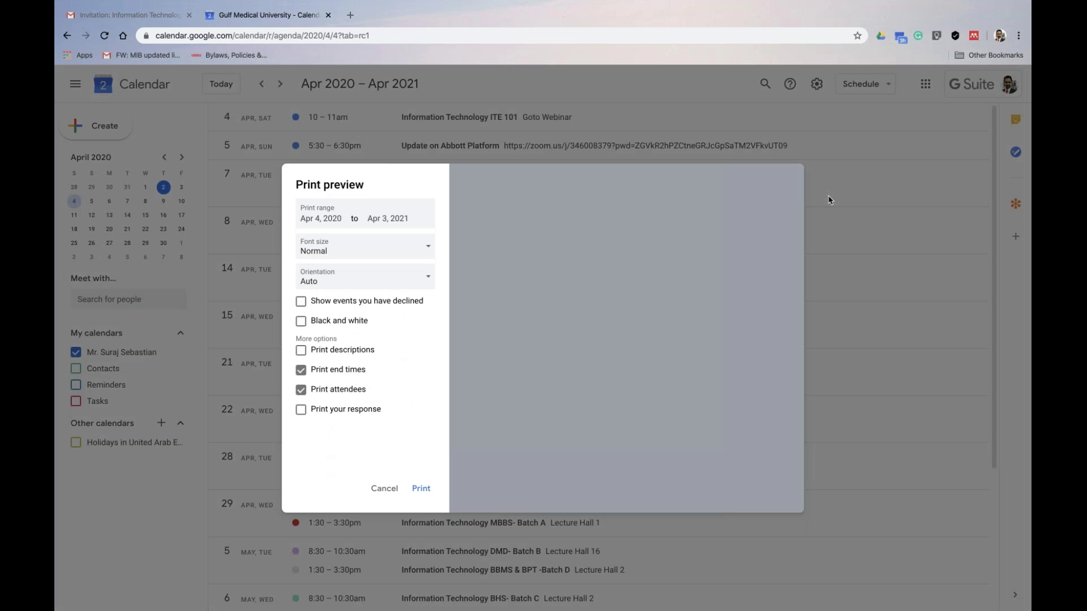
{"action": "left_click", "coordinate": [306, 220]}
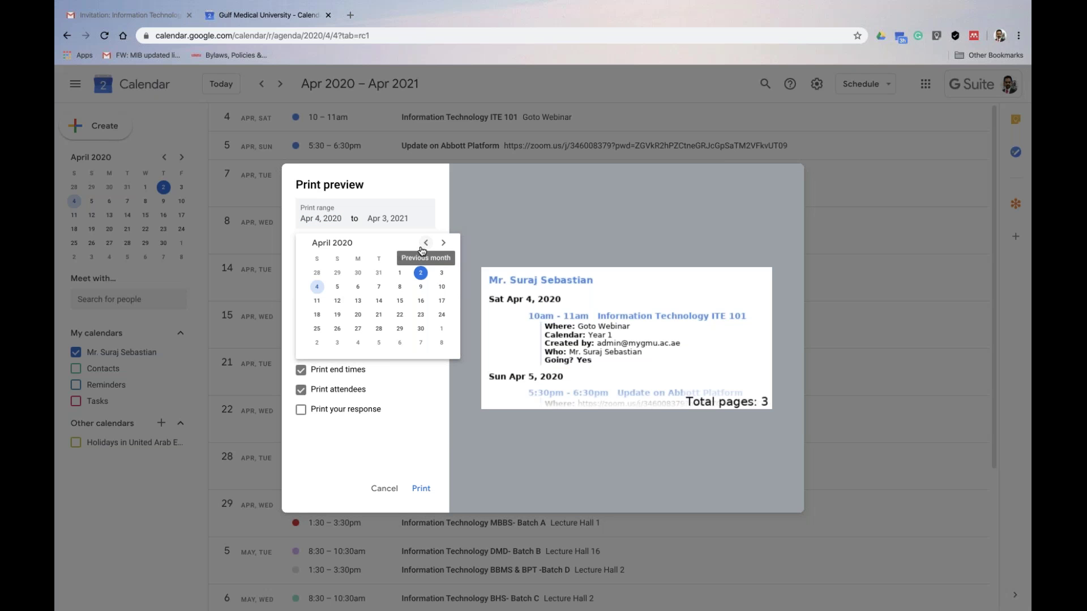
{"action": "left_click", "coordinate": [423, 248]}
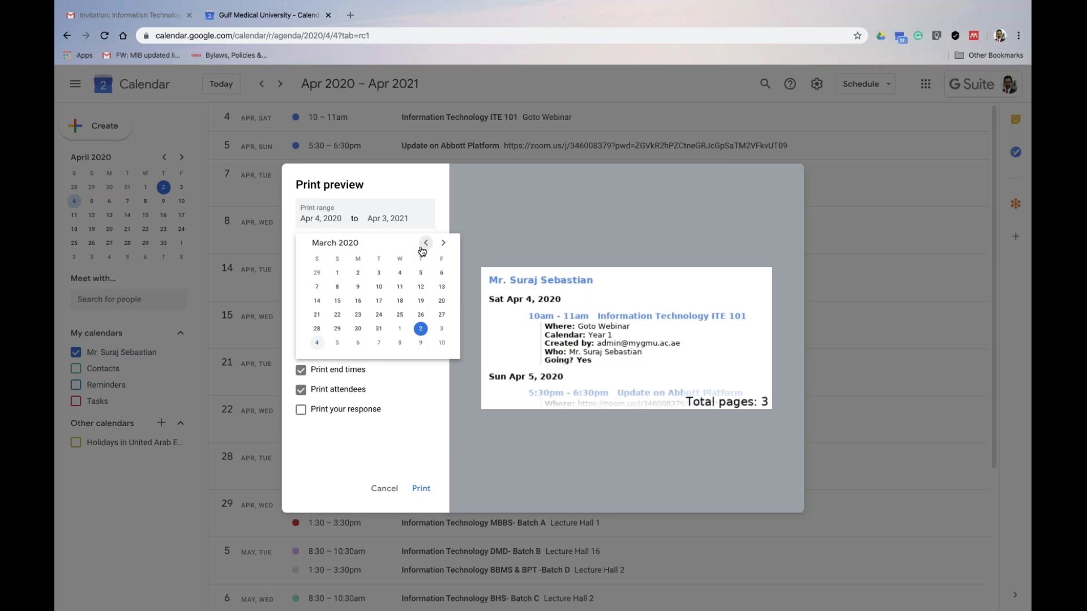
{"action": "left_click", "coordinate": [315, 316]}
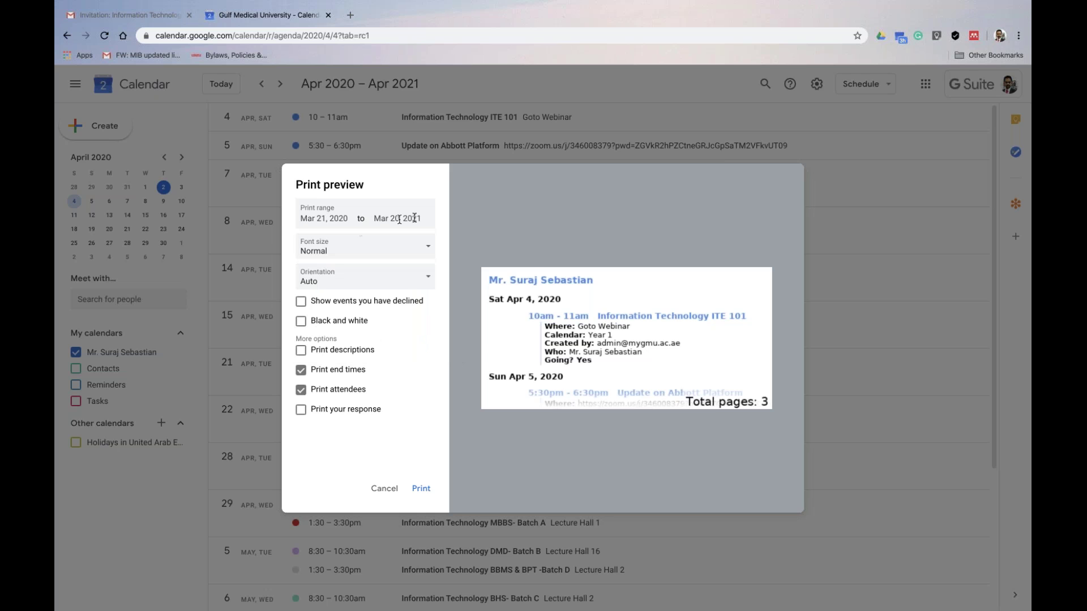
{"action": "left_click", "coordinate": [415, 219]}
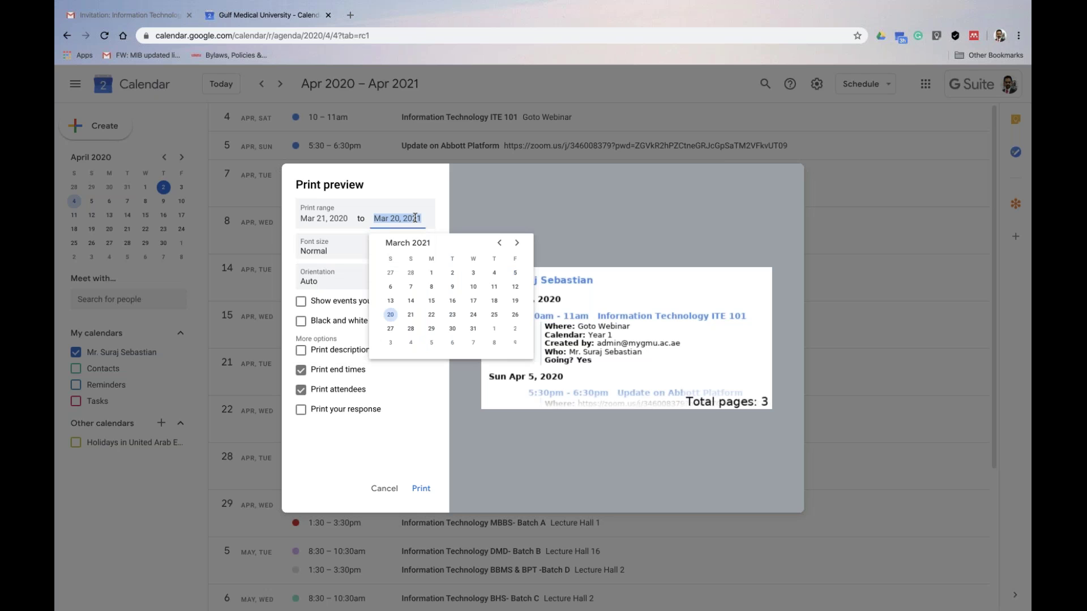
{"action": "left_click", "coordinate": [390, 329]}
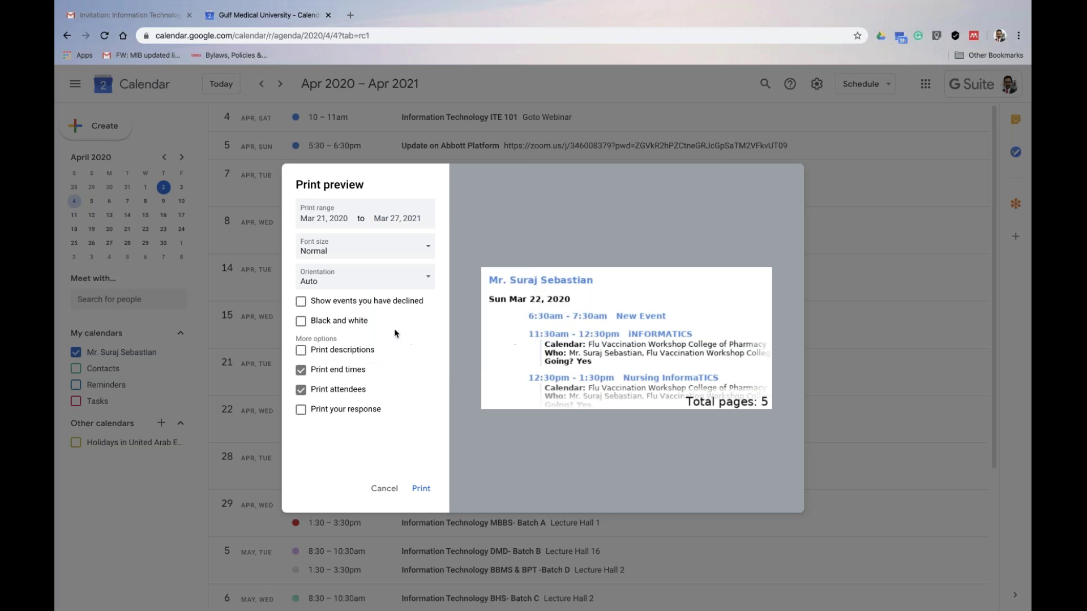
{"action": "left_click", "coordinate": [395, 211]}
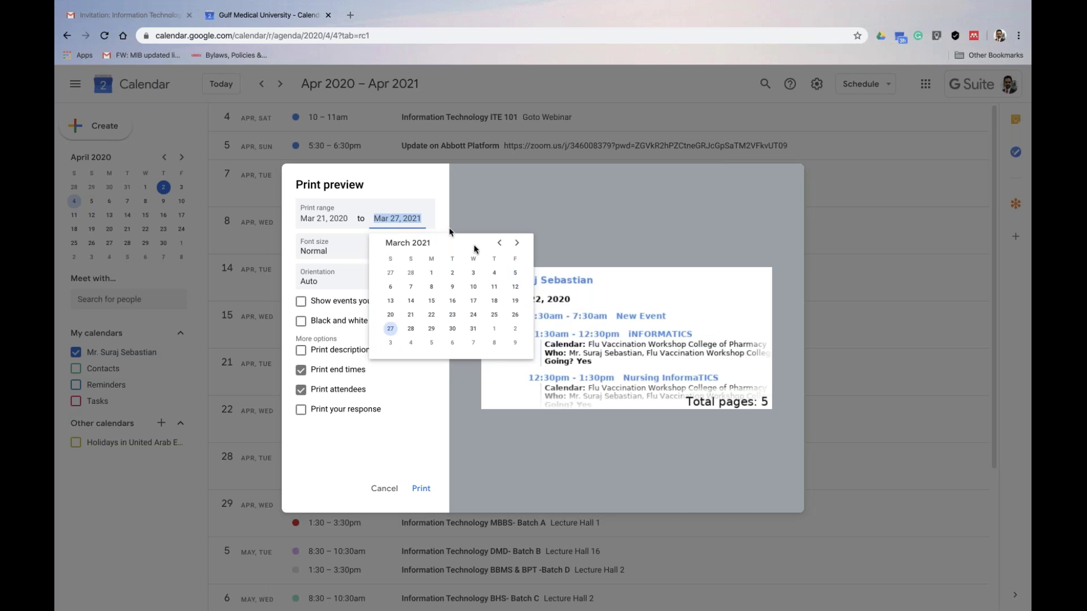
{"action": "left_click", "coordinate": [498, 244]}
{"action": "left_click", "coordinate": [498, 243]}
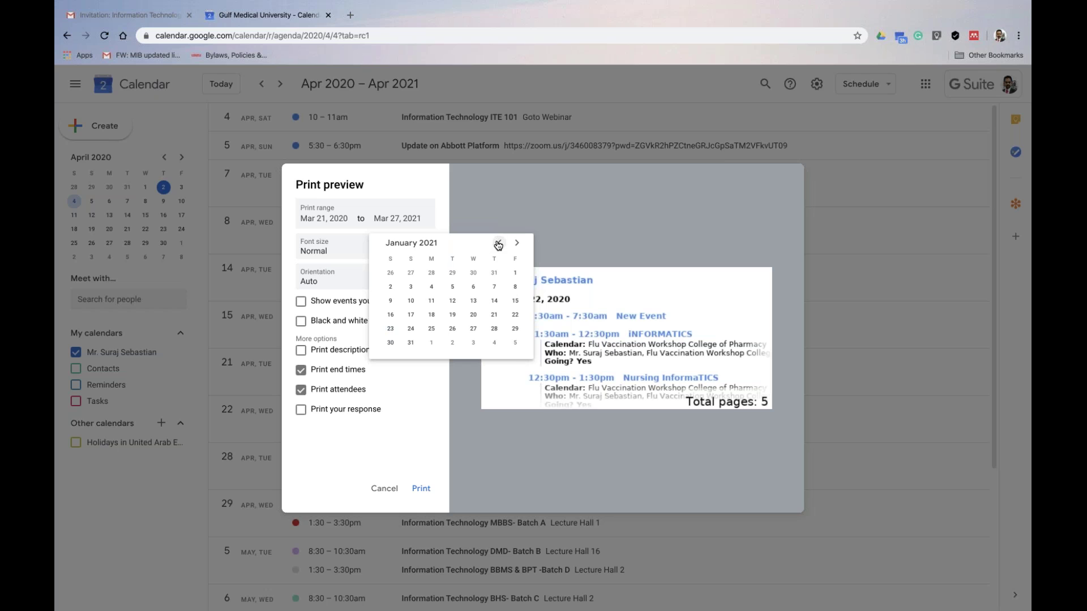
{"action": "left_click", "coordinate": [498, 244]}
{"action": "left_click", "coordinate": [498, 244]}
{"action": "triple_click", "coordinate": [498, 244]}
{"action": "left_click", "coordinate": [498, 244]}
{"action": "left_click", "coordinate": [498, 244]}
{"action": "left_click", "coordinate": [498, 244]}
{"action": "left_click", "coordinate": [499, 244]}
Keep Normal font size, choose Portrait orientation, exclude attendees, and print
{"action": "left_click", "coordinate": [391, 272]}
{"action": "left_click", "coordinate": [388, 255]}
{"action": "left_click", "coordinate": [388, 256]}
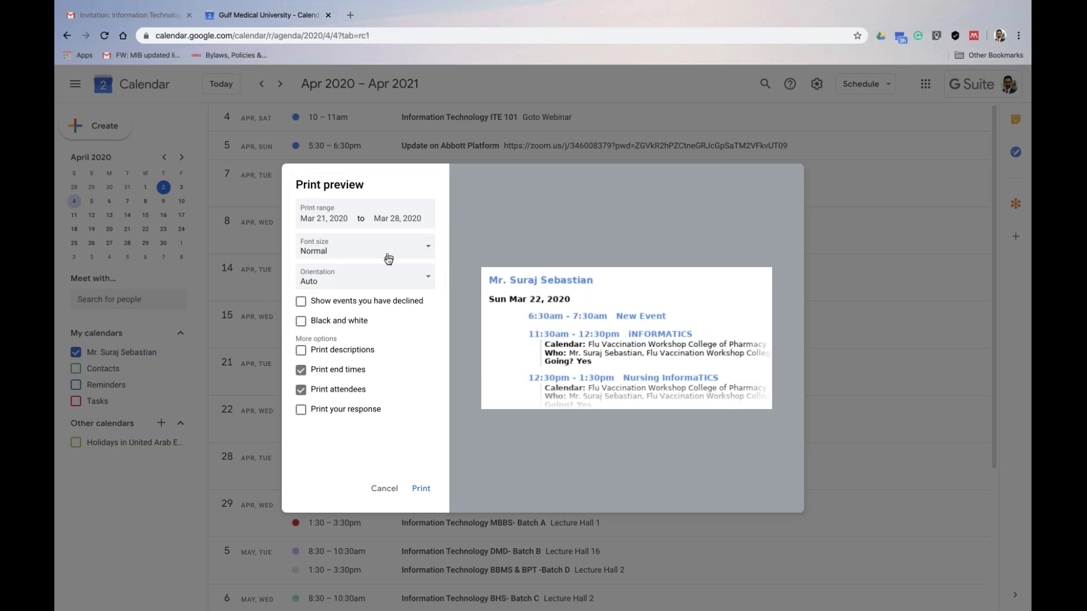
{"action": "left_click", "coordinate": [378, 278]}
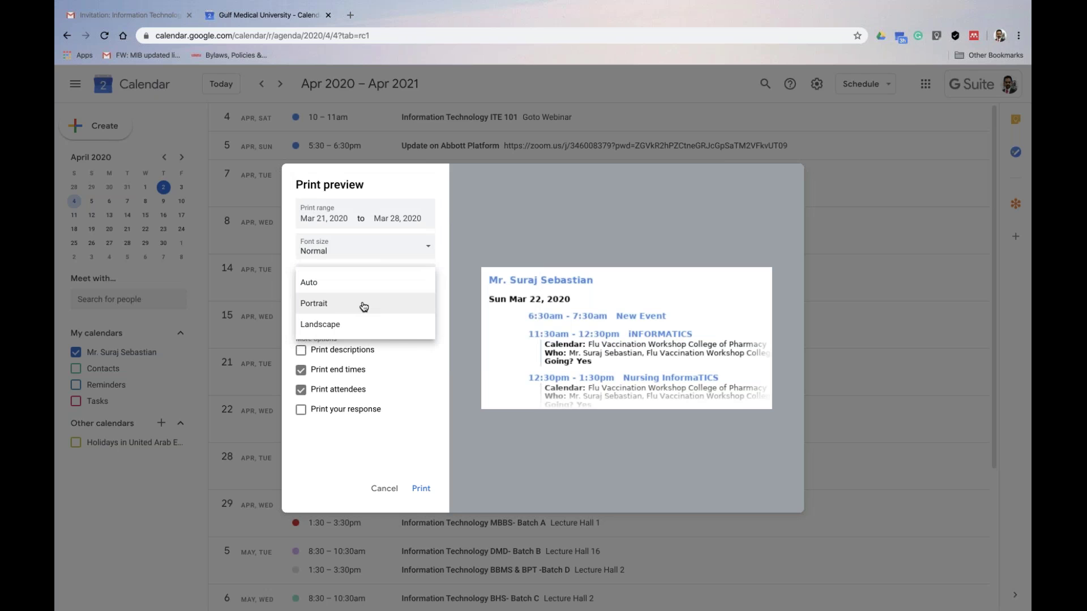
{"action": "left_click", "coordinate": [363, 307]}
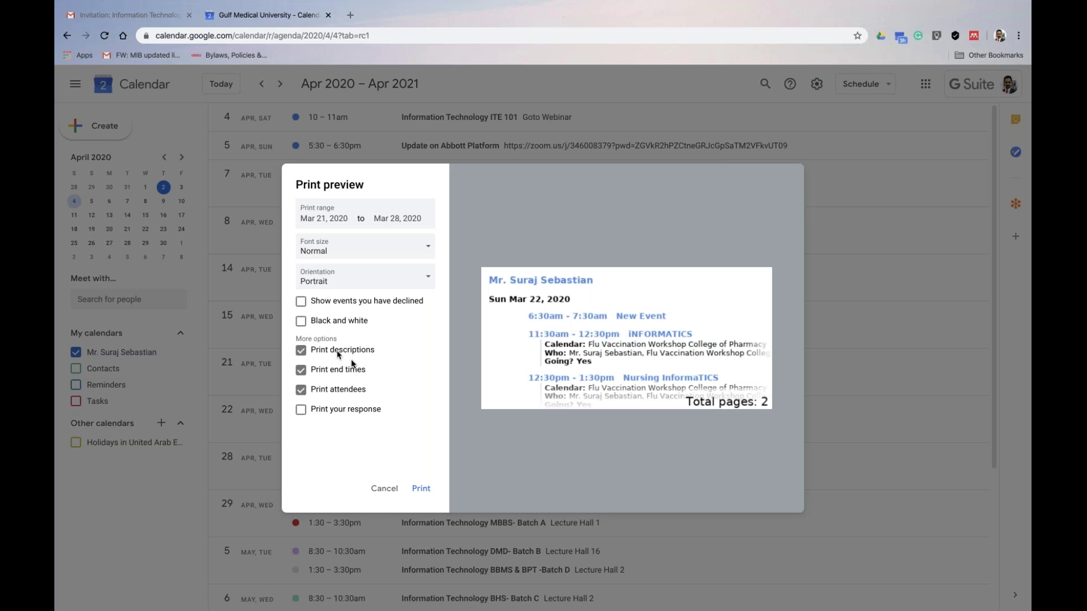
{"action": "left_click", "coordinate": [334, 388]}
{"action": "left_click", "coordinate": [421, 493]}
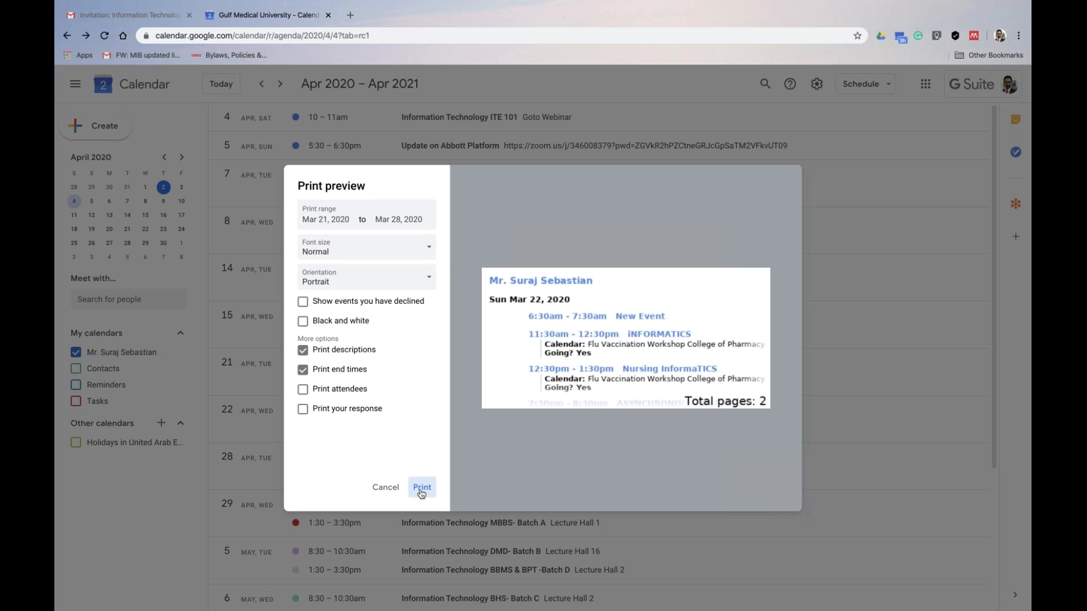
Review the 2-page Mar 21–28 printout in Chrome and save it with destination Save as PDF
{"action": "left_click", "coordinate": [421, 488]}
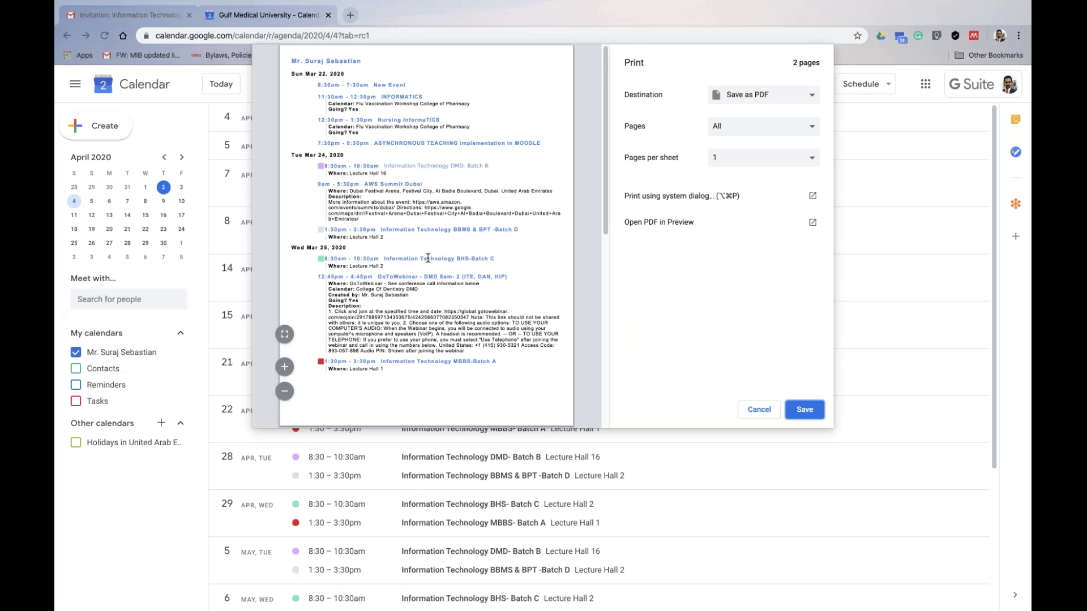
{"action": "scroll", "coordinate": [428, 258], "scroll_direction": "down", "scroll_amount": 1}
{"action": "scroll", "coordinate": [429, 258], "scroll_direction": "down", "scroll_amount": 2}
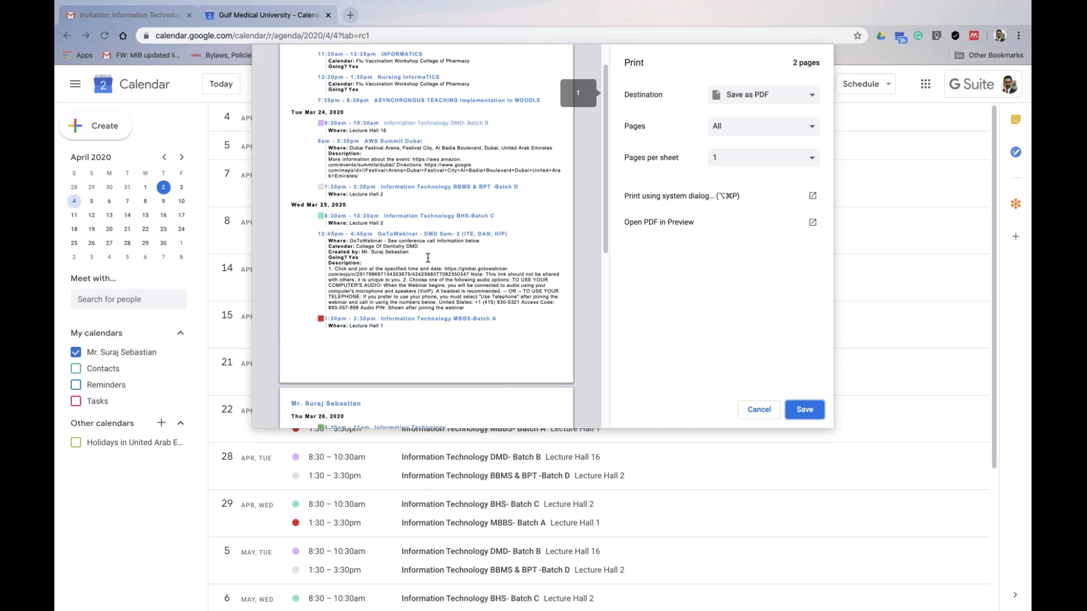
{"action": "scroll", "coordinate": [432, 257], "scroll_direction": "up", "scroll_amount": 4}
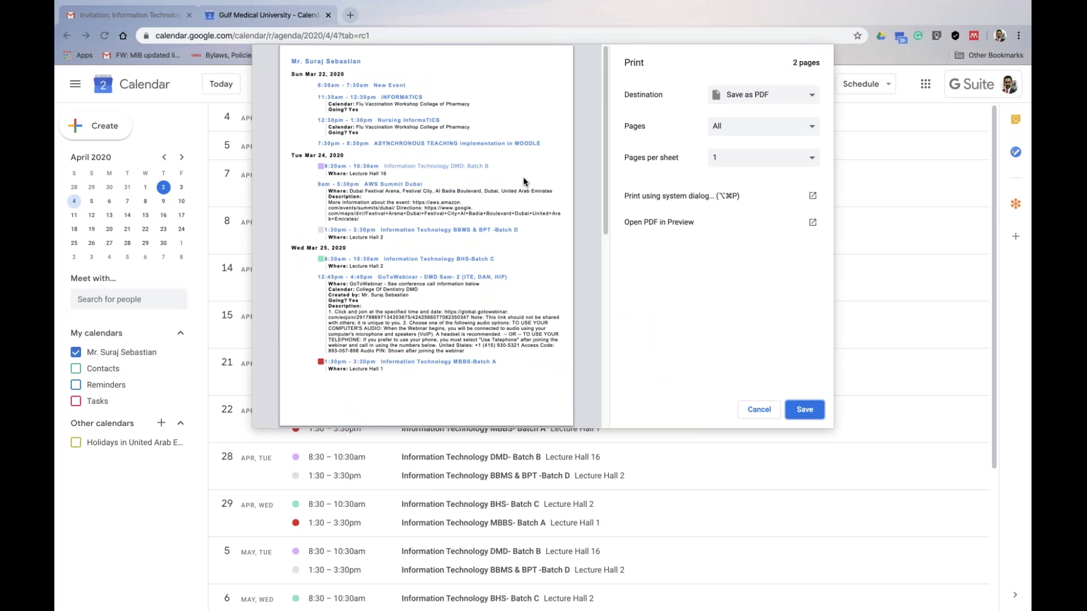
{"action": "scroll", "coordinate": [523, 177], "scroll_direction": "down", "scroll_amount": 2}
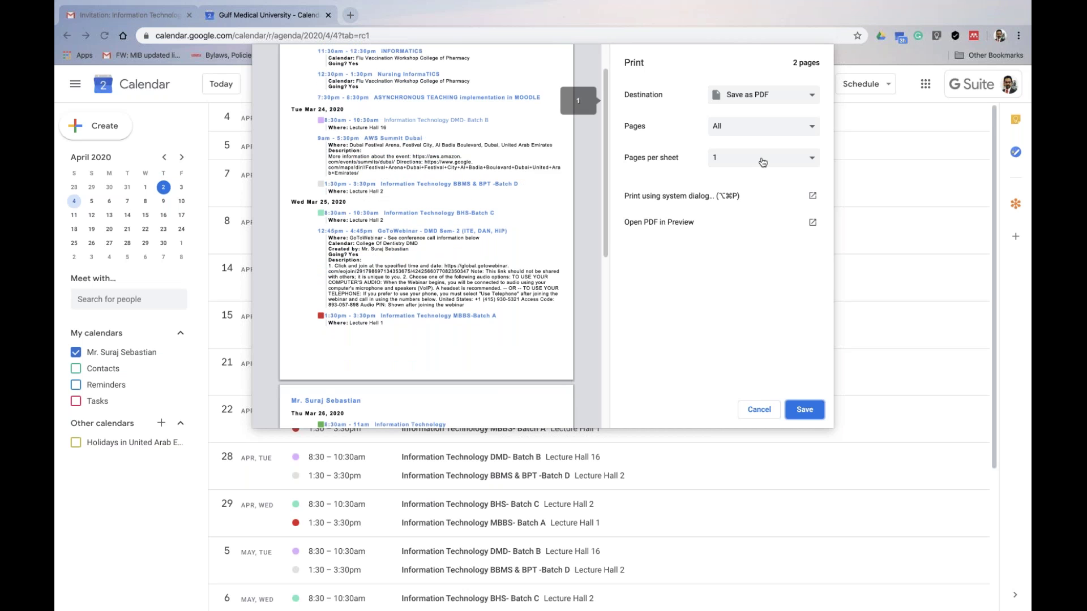
{"action": "left_click", "coordinate": [788, 103]}
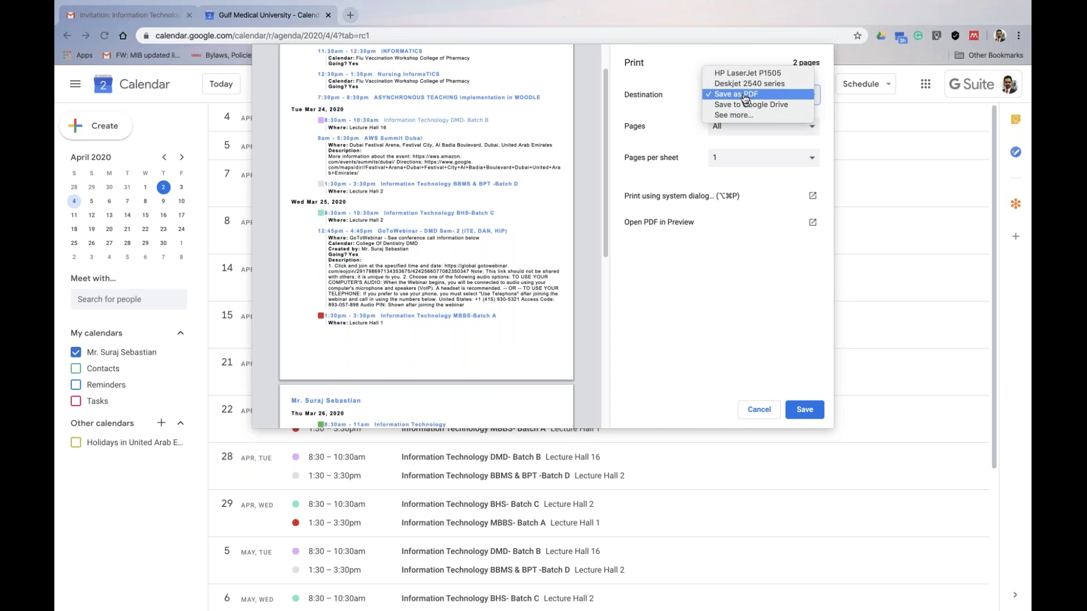
{"action": "left_click", "coordinate": [745, 96]}
{"action": "left_click", "coordinate": [804, 410]}
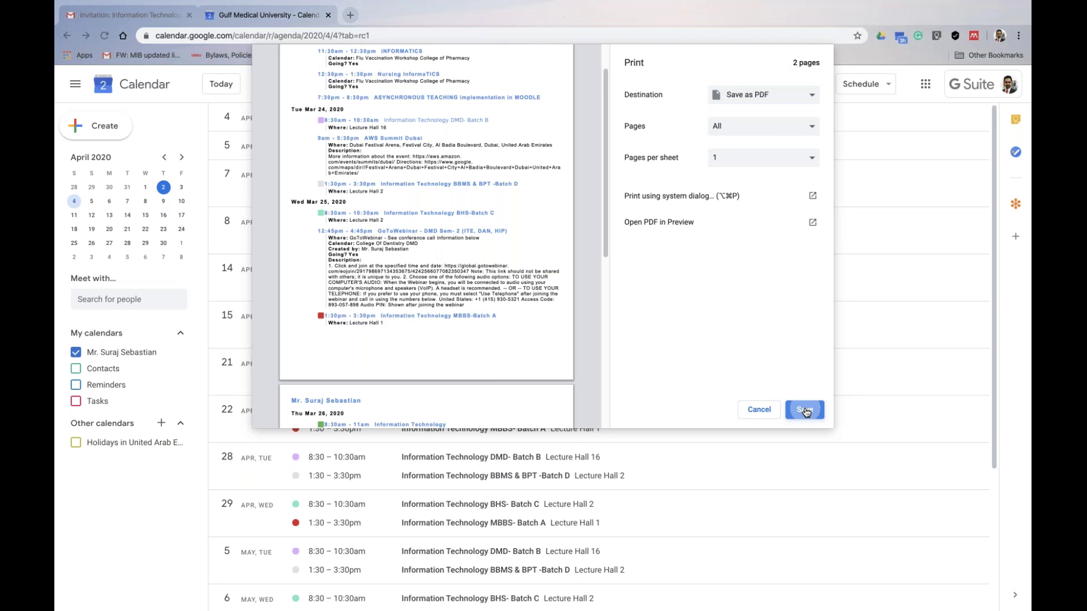
{"action": "left_click", "coordinate": [804, 410]}
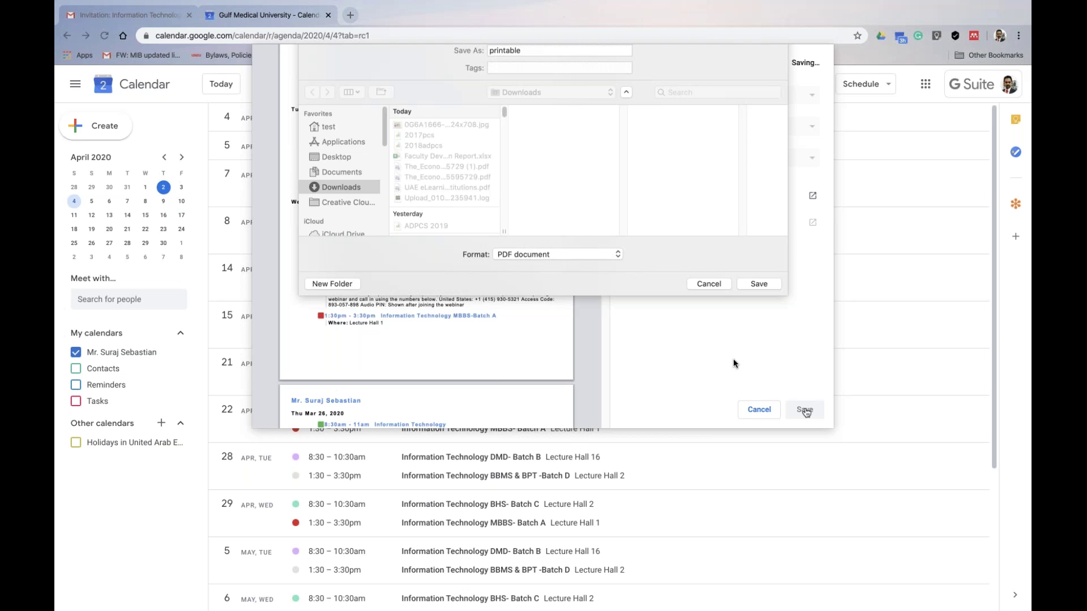
Save the PDF as 'Week 10' on the Desktop
{"action": "type", "text": "Week 10 Plann"}
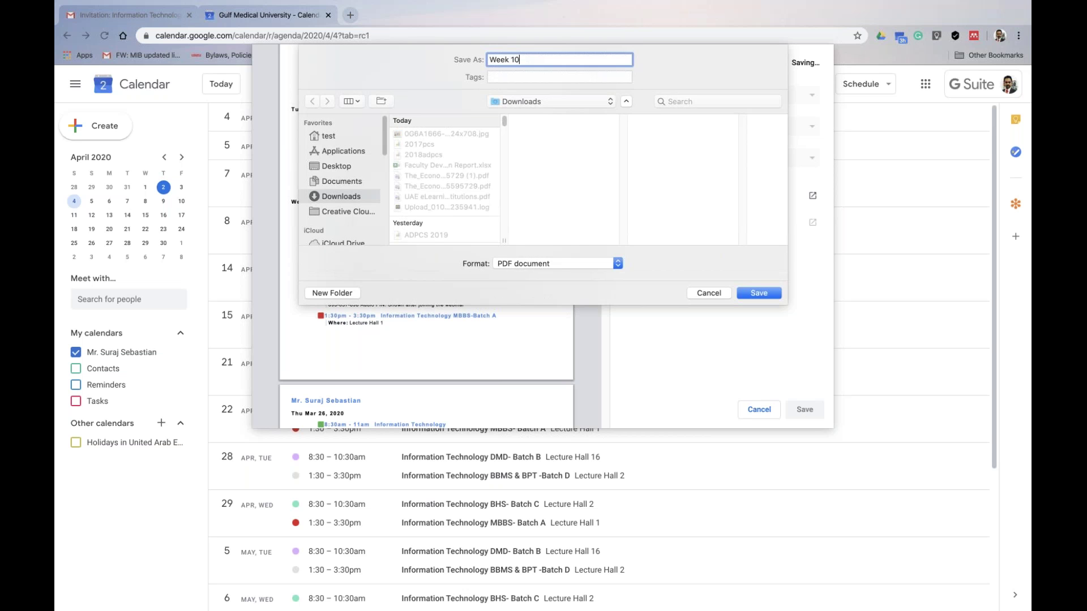
{"action": "key", "text": "BackSpace"}
{"action": "key", "text": "BackSpace"}
{"action": "key", "text": "BackSpace"}
{"action": "key", "text": "BackSpace"}
{"action": "key", "text": "BackSpace"}
{"action": "left_click", "coordinate": [338, 165]}
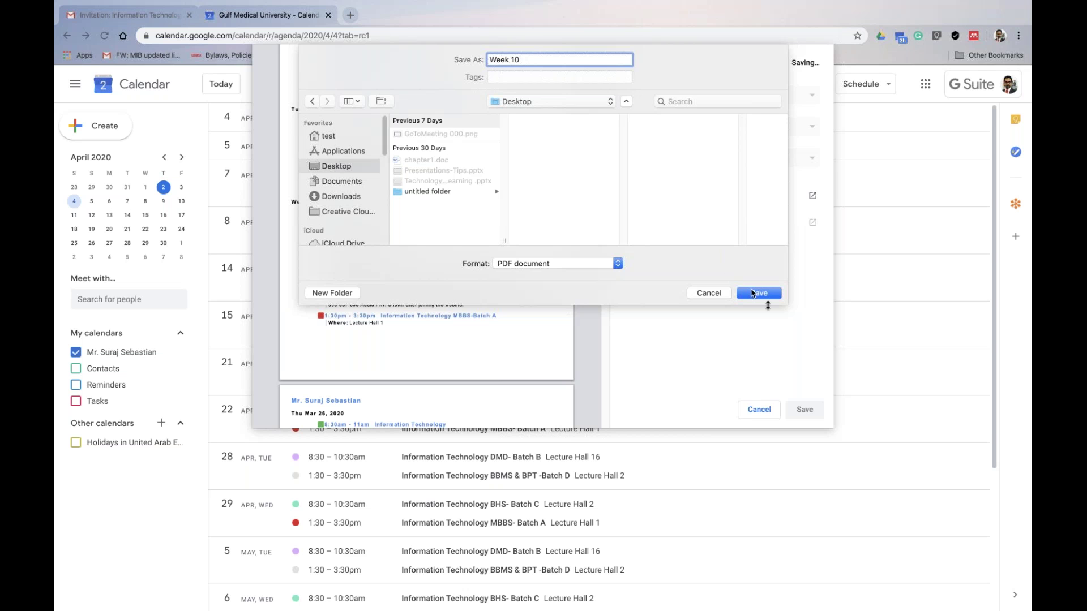
{"action": "left_click", "coordinate": [767, 297]}
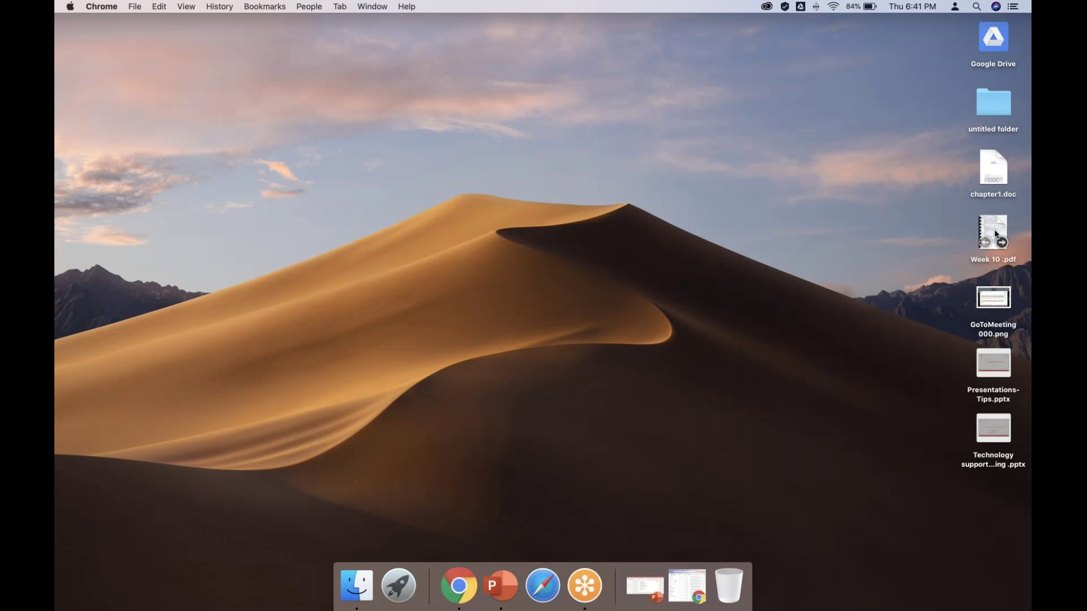
View both pages of Week 10.pdf in Preview, exit the slideshow, then hide the Manager calendar
{"action": "double_click", "coordinate": [993, 232]}
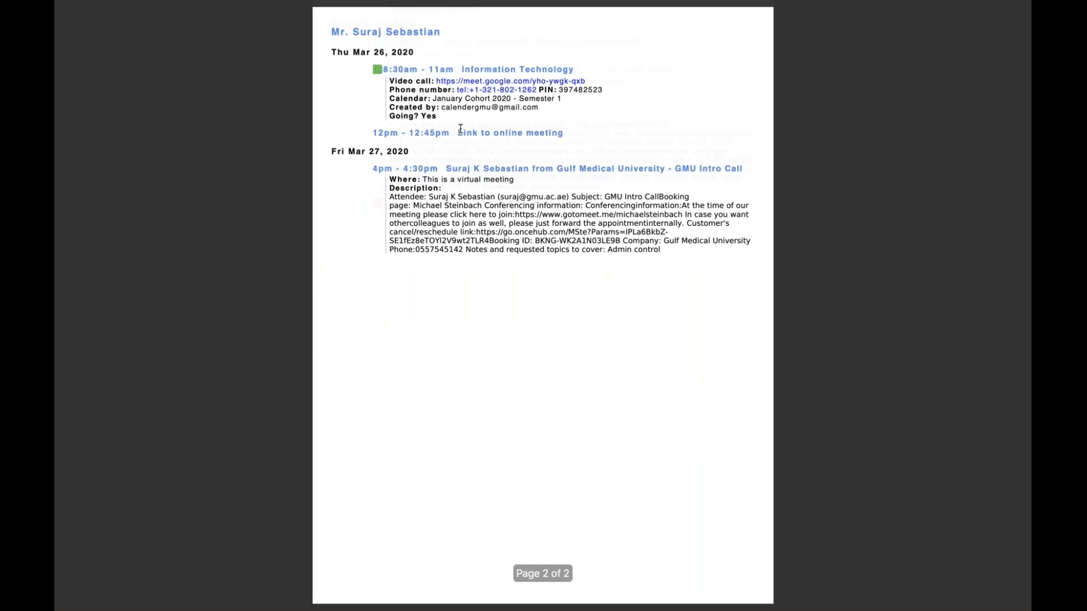
{"action": "key", "text": "Left"}
{"action": "key", "text": "Escape"}
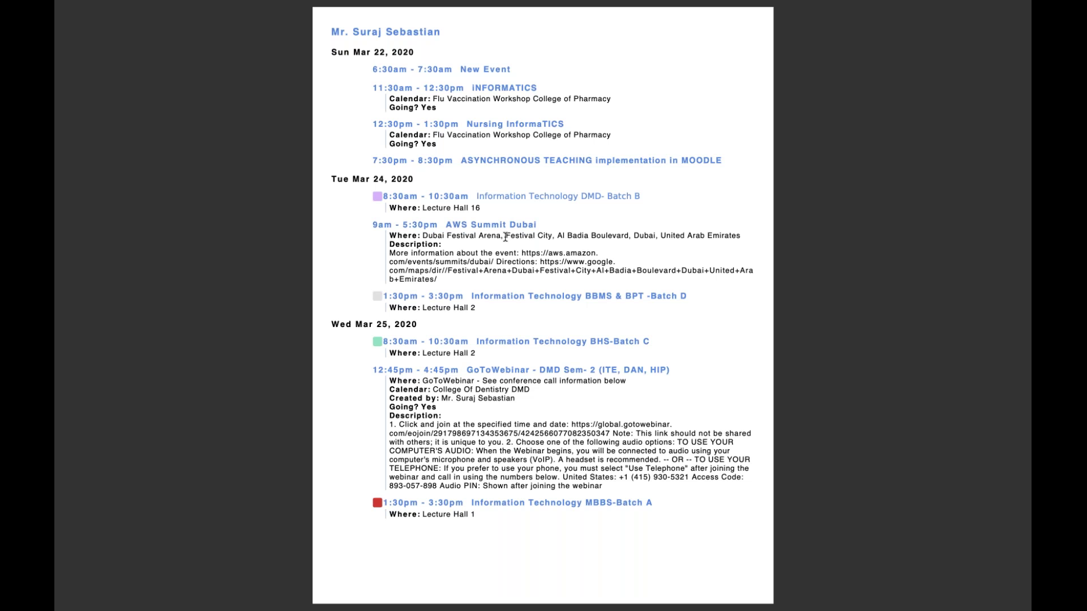
{"action": "key", "text": "Escape"}
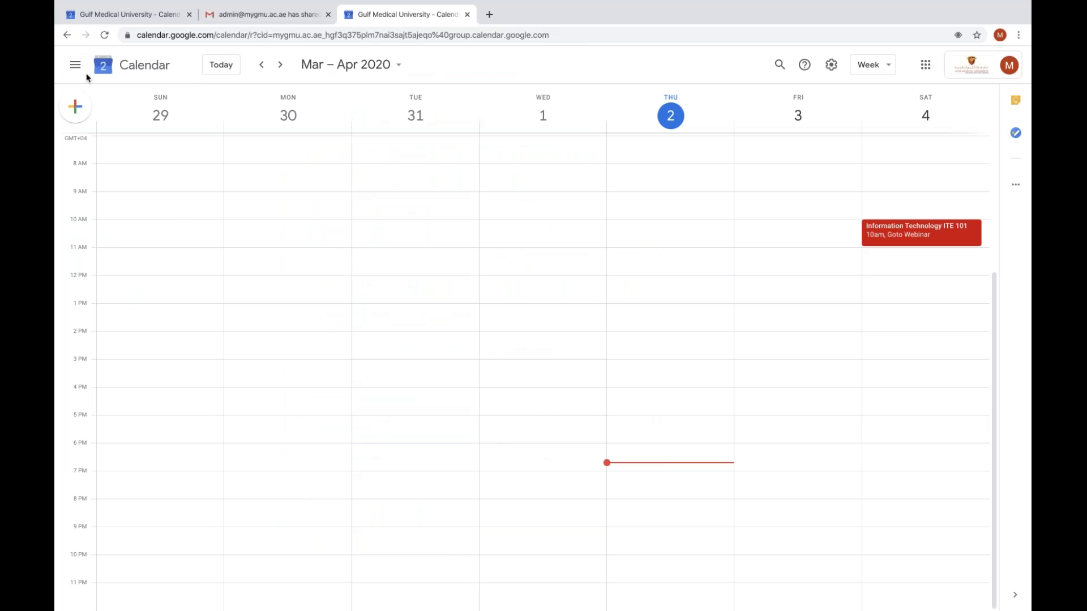
{"action": "left_click", "coordinate": [75, 66]}
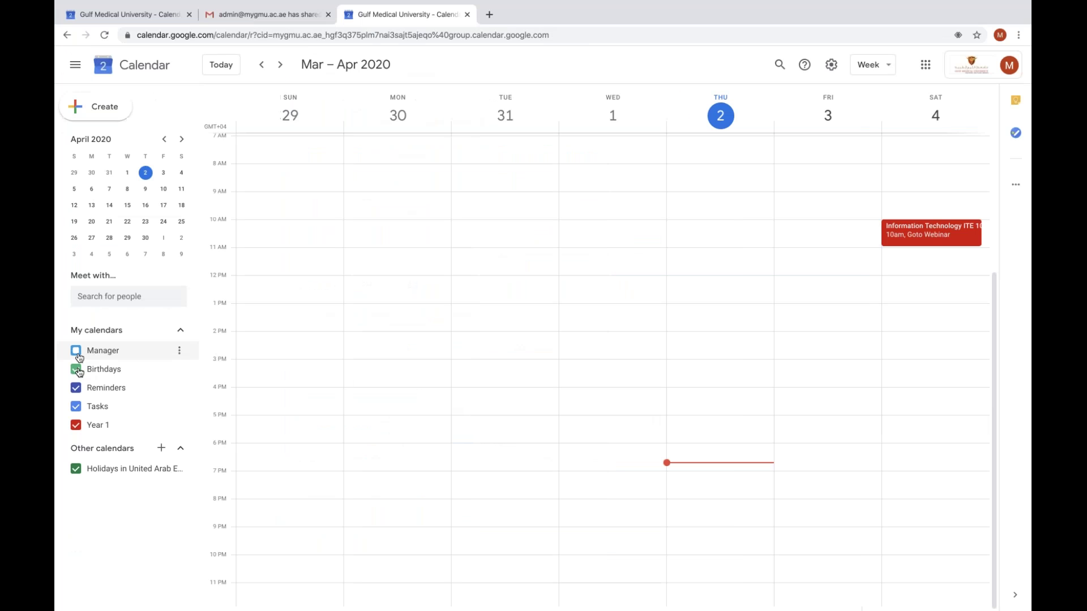
Hide Birthdays, Reminders and Tasks calendars and show events in Schedule view
{"action": "left_click", "coordinate": [77, 369]}
{"action": "left_click", "coordinate": [76, 389]}
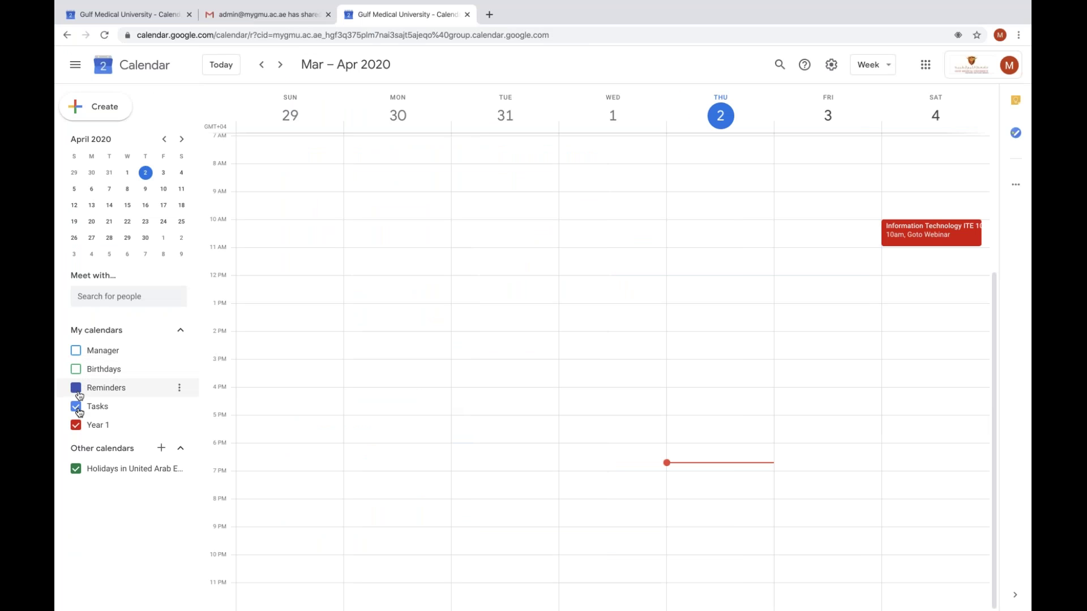
{"action": "left_click", "coordinate": [77, 407]}
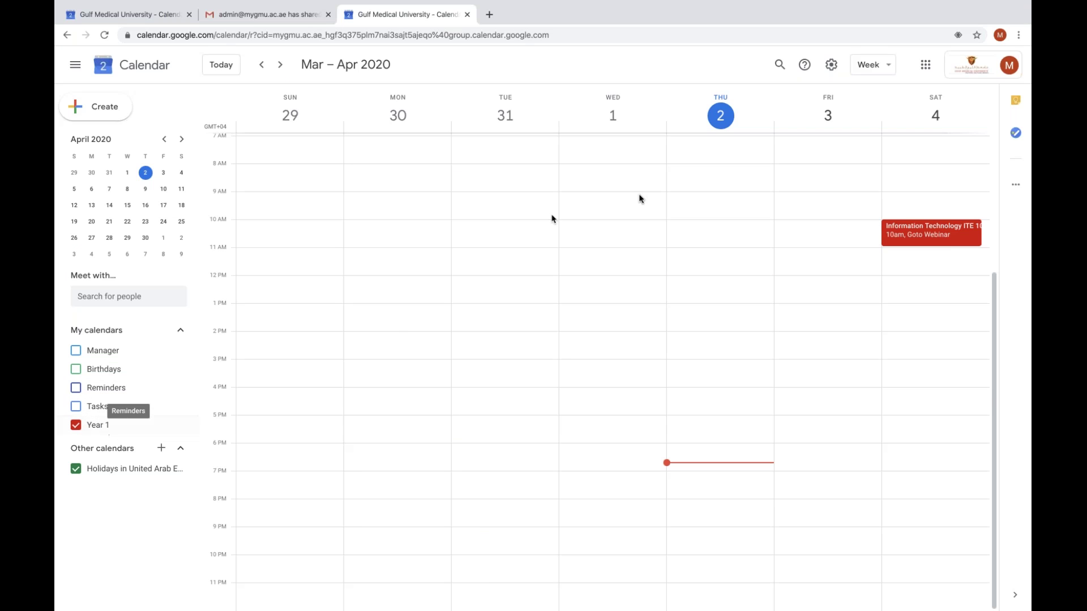
{"action": "left_click", "coordinate": [878, 67]}
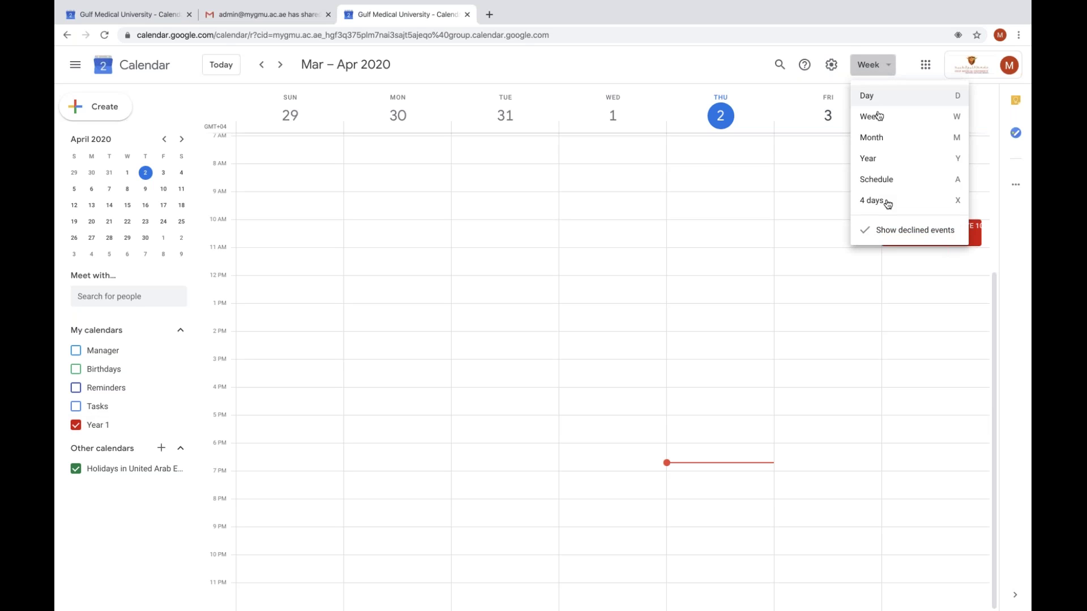
{"action": "left_click", "coordinate": [882, 179]}
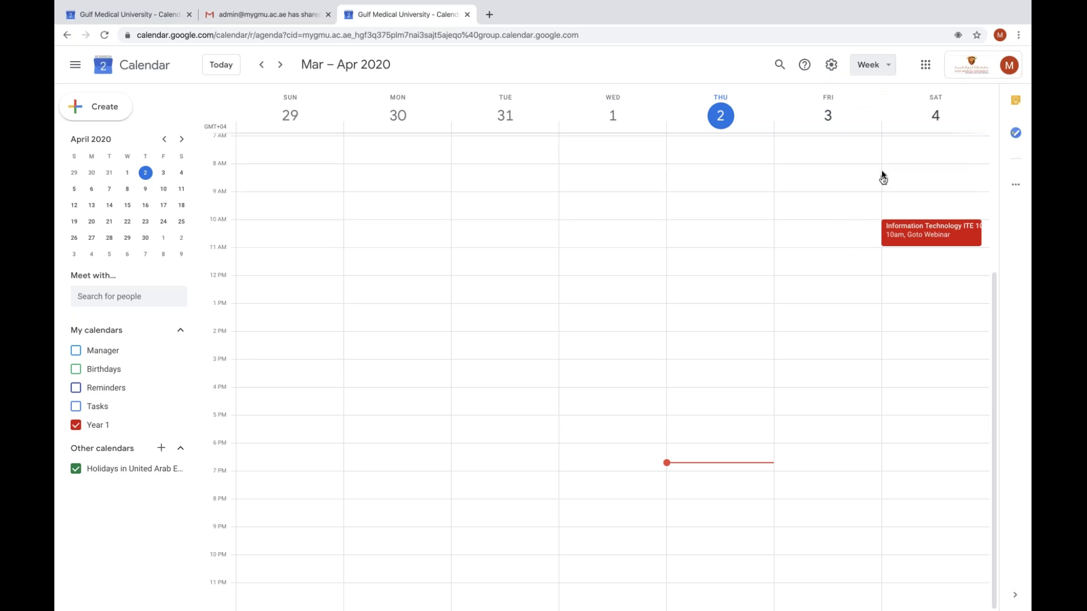
{"action": "left_click", "coordinate": [819, 65]}
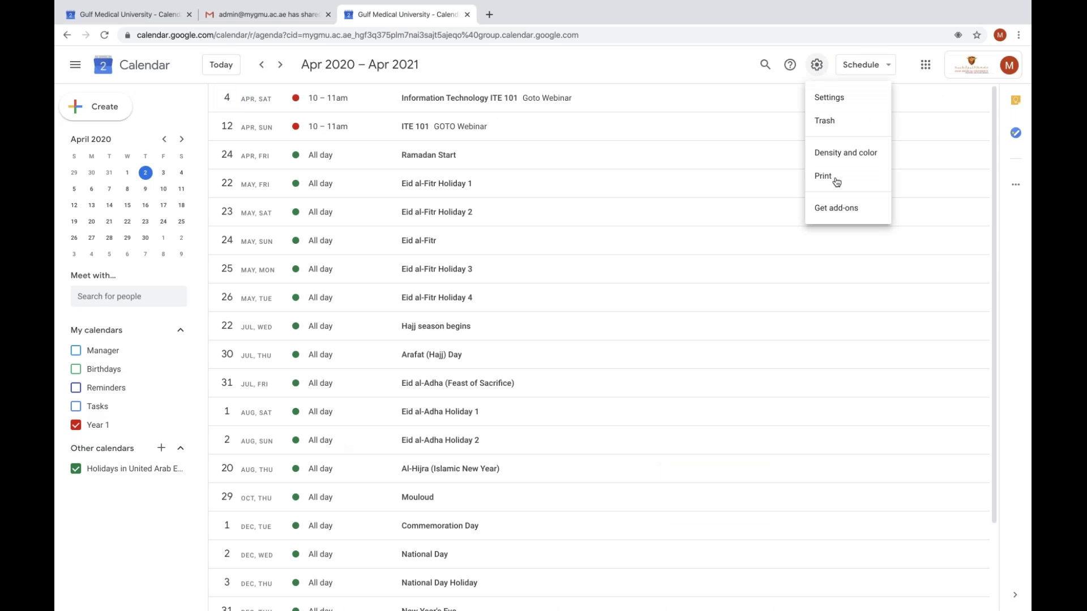
Print Year 1 events ending Apr 6, 2020, Auto orientation, with descriptions but without attendees
{"action": "left_click", "coordinate": [836, 181]}
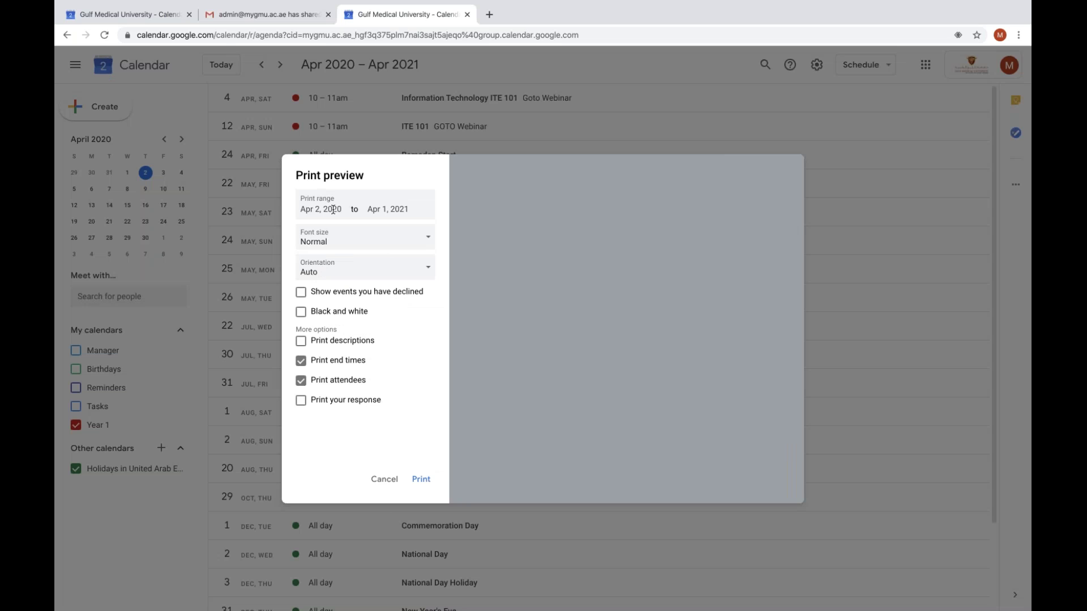
{"action": "left_click", "coordinate": [409, 211]}
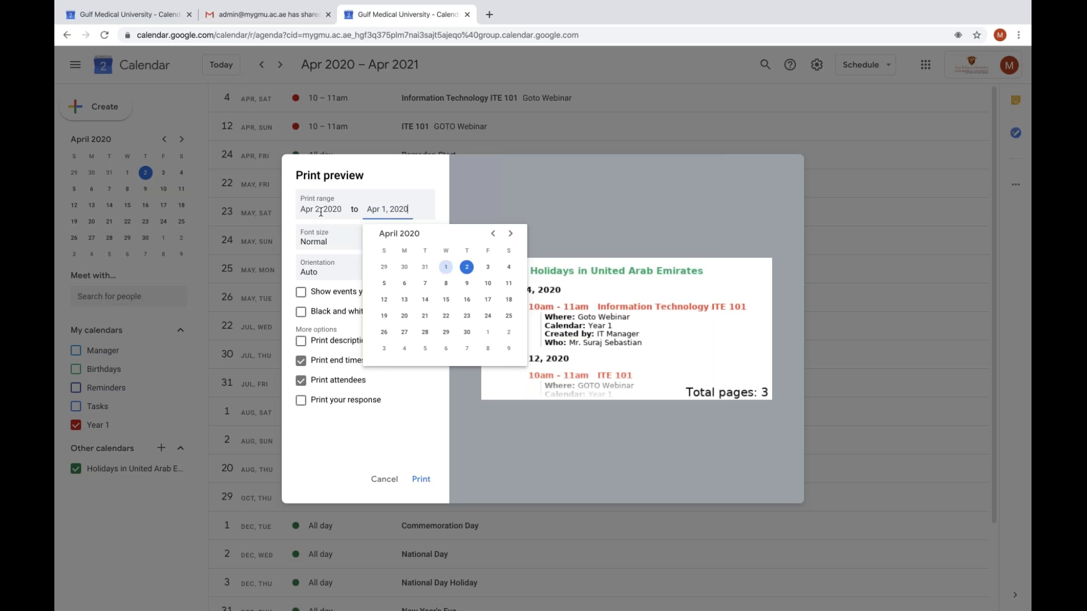
{"action": "left_click", "coordinate": [404, 283]}
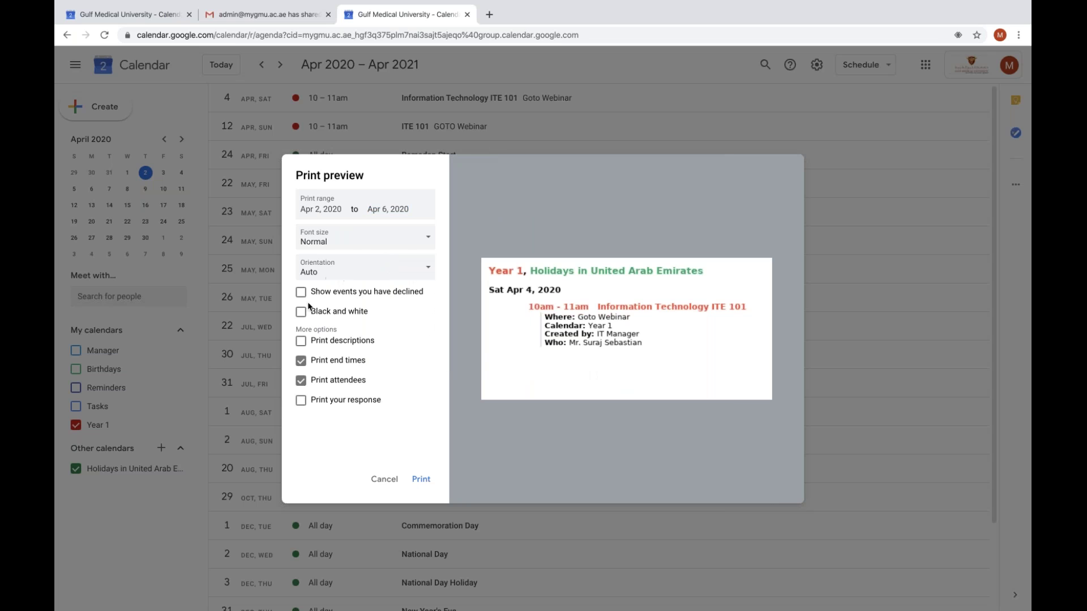
{"action": "left_click", "coordinate": [341, 275]}
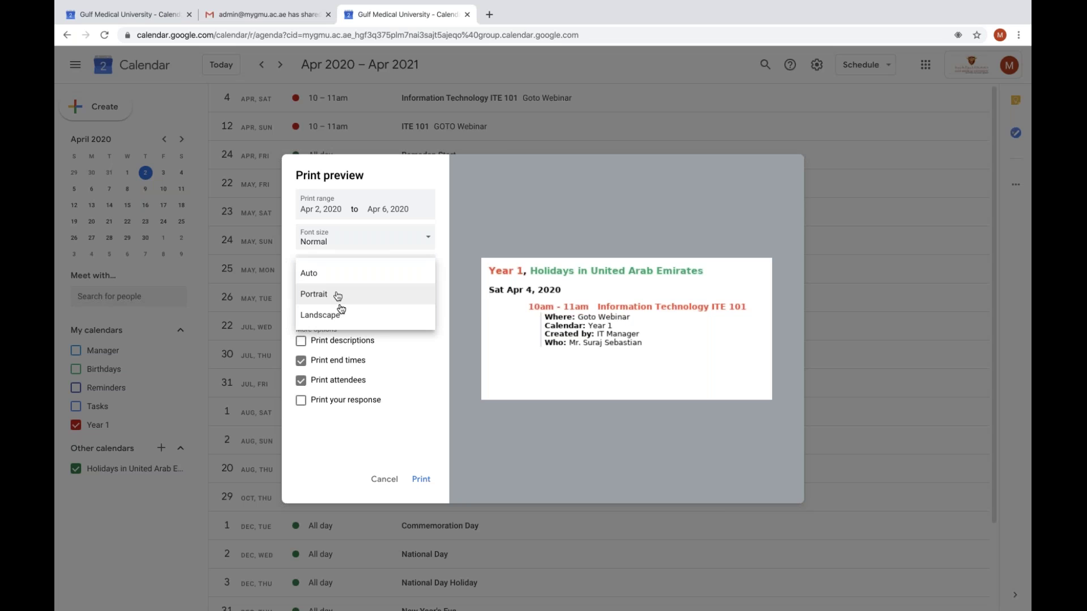
{"action": "left_click", "coordinate": [340, 270]}
{"action": "left_click", "coordinate": [351, 342]}
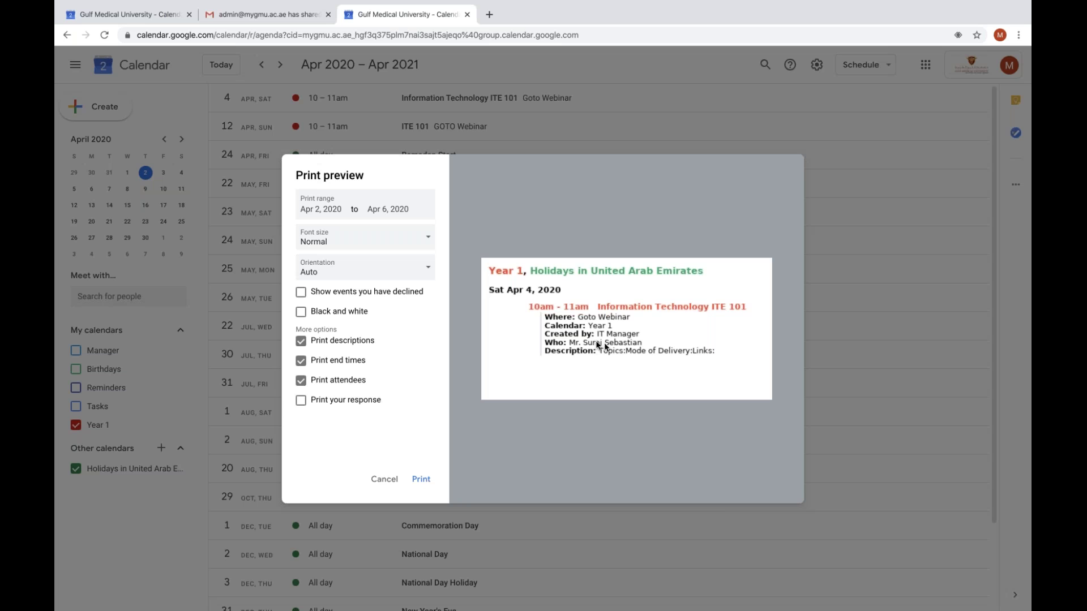
{"action": "left_click", "coordinate": [347, 381]}
{"action": "left_click", "coordinate": [428, 481]}
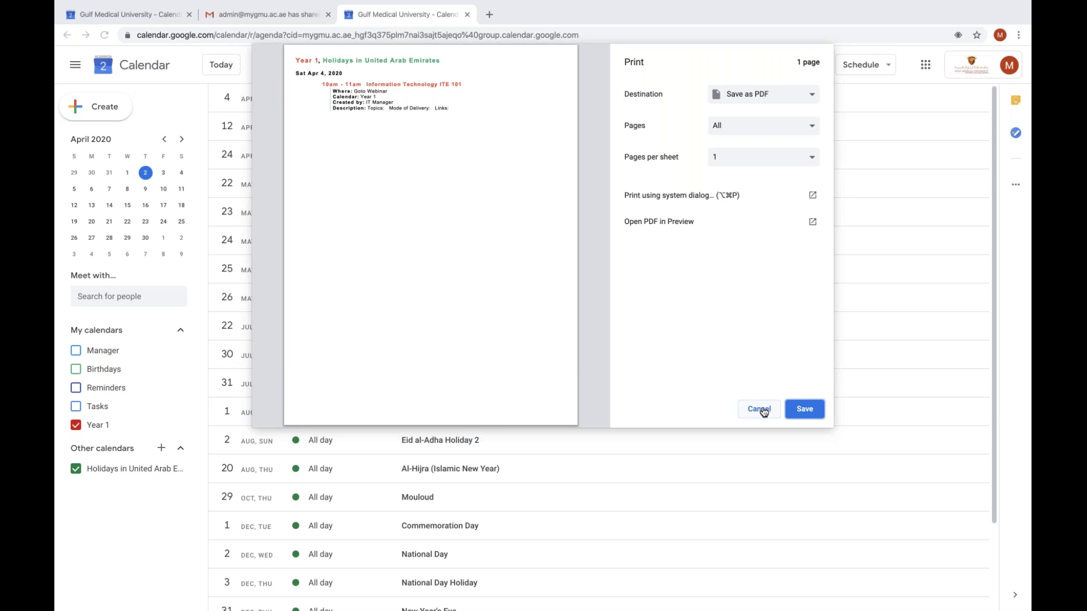
Cancel Chrome's print dialog without saving a PDF
{"action": "mouse_move", "coordinate": [786, 610]}
{"action": "left_click", "coordinate": [758, 410]}
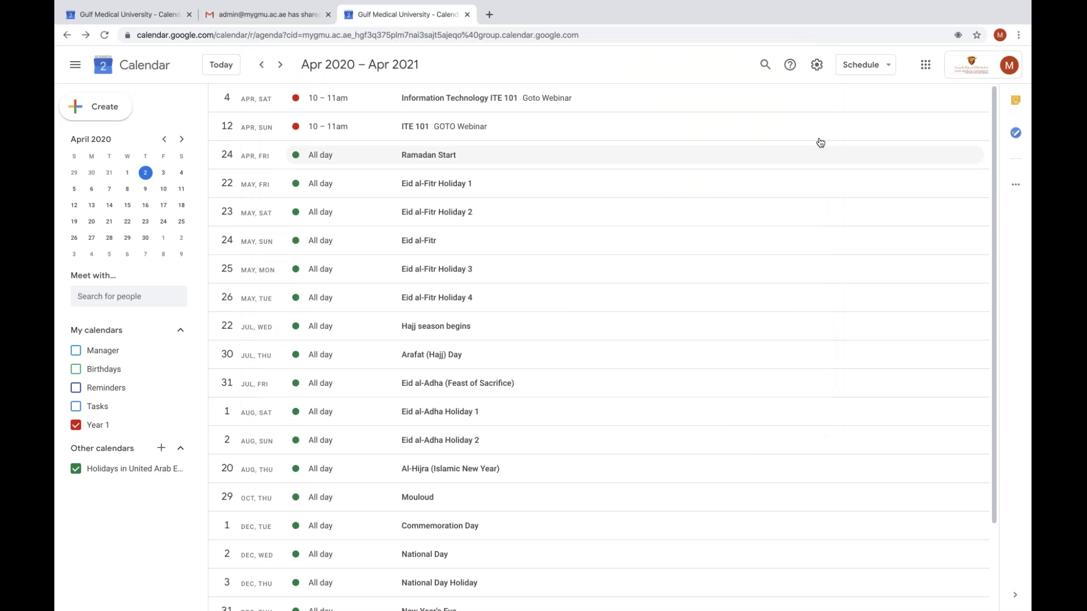
Leave full screen, make the other calendar window full screen, and bring Chrome to the front
{"action": "mouse_move", "coordinate": [88, 22]}
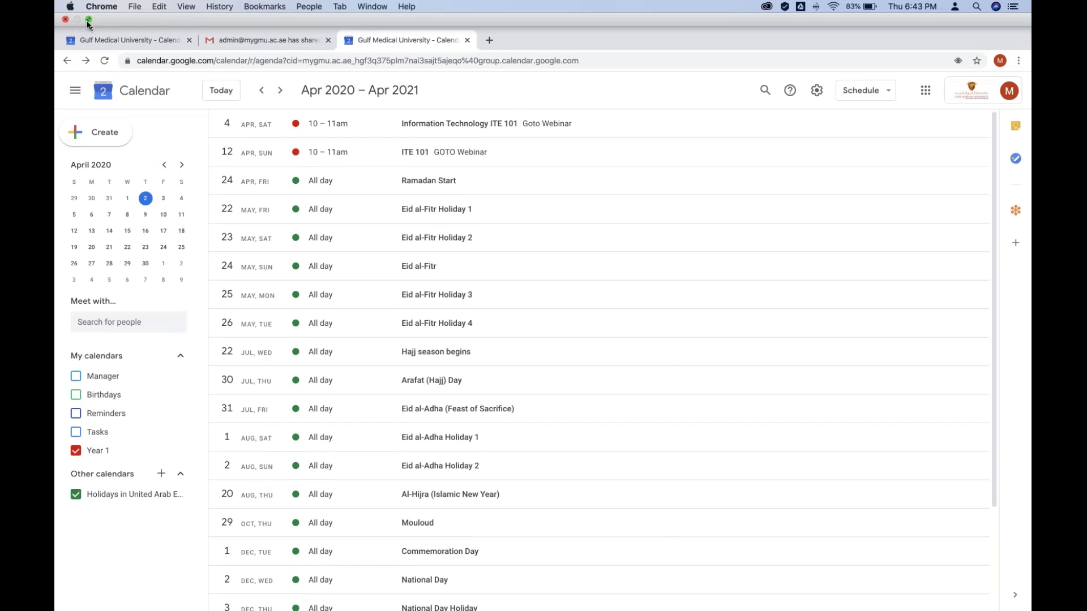
{"action": "left_click", "coordinate": [87, 20]}
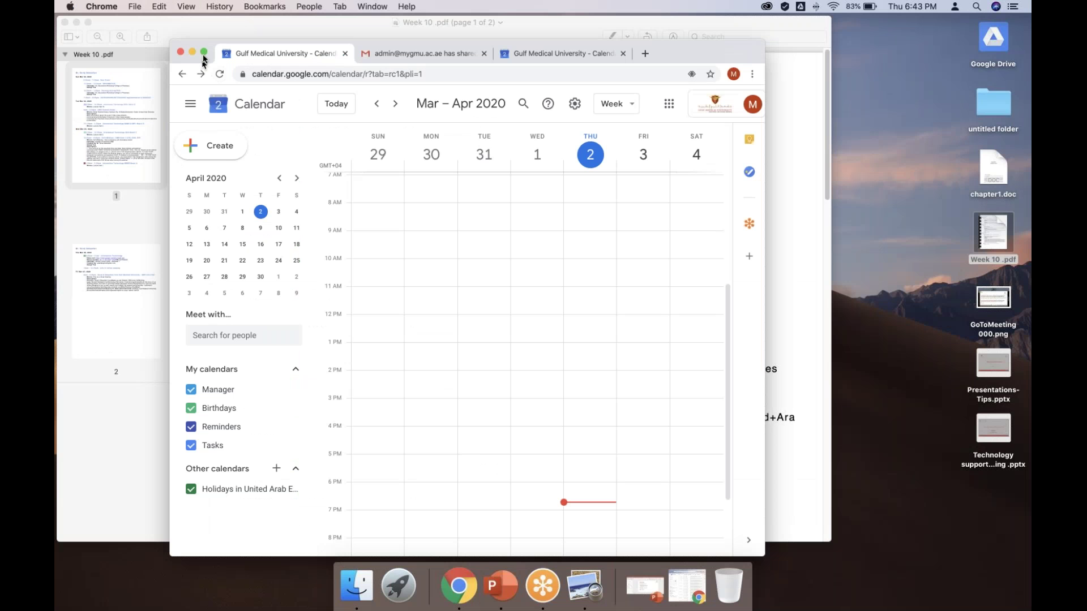
{"action": "left_click", "coordinate": [203, 53]}
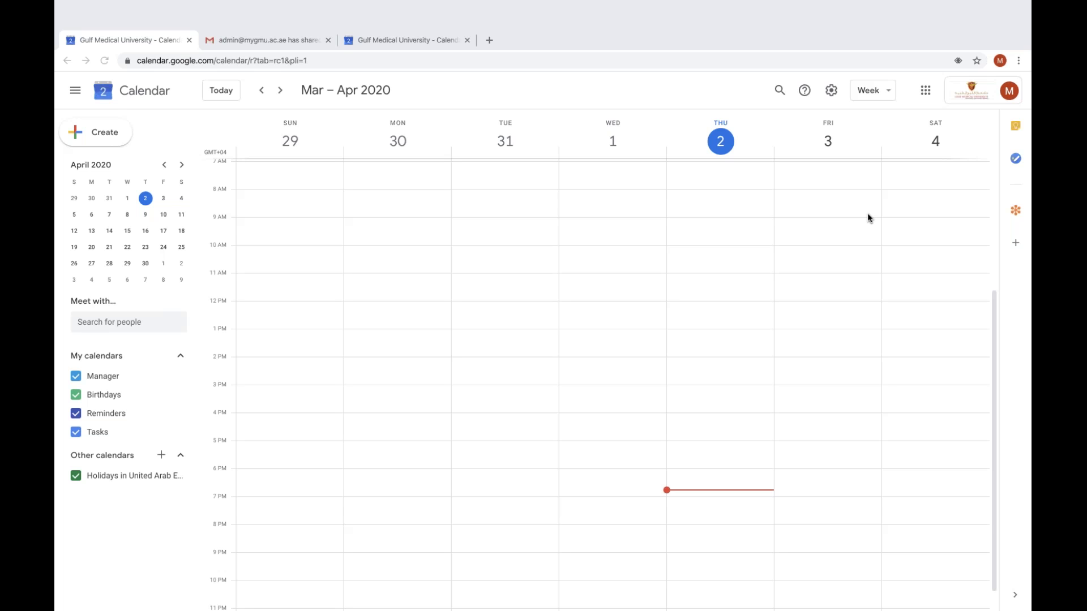
{"action": "mouse_move", "coordinate": [635, 609]}
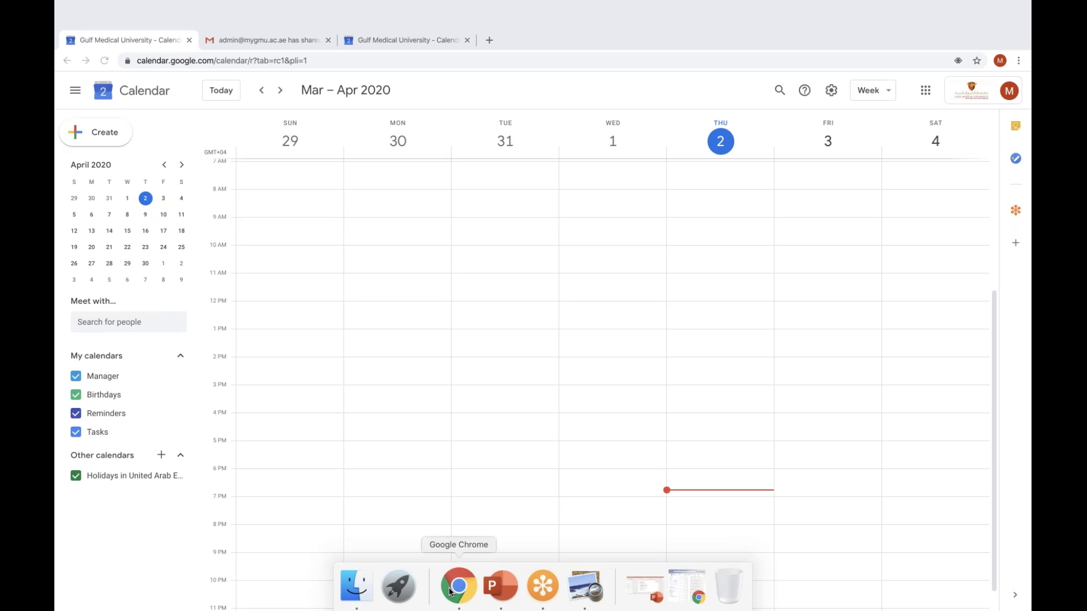
{"action": "left_click", "coordinate": [451, 592]}
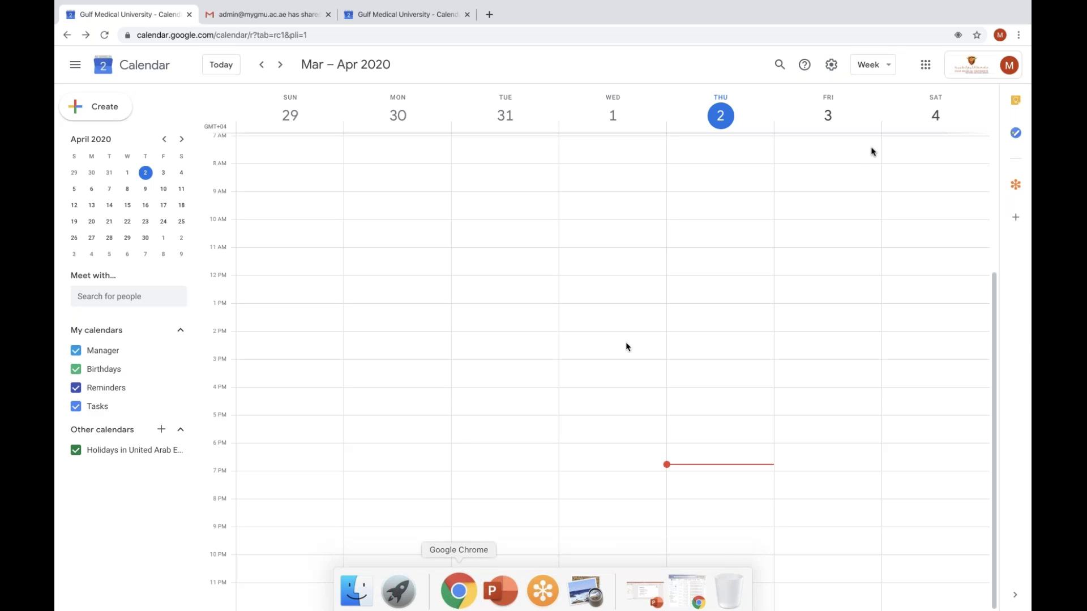
Switch to the other teacher's Chrome profile, showing the Apr 2020–Apr 2021 Information Technology schedule
{"action": "left_click", "coordinate": [1009, 65]}
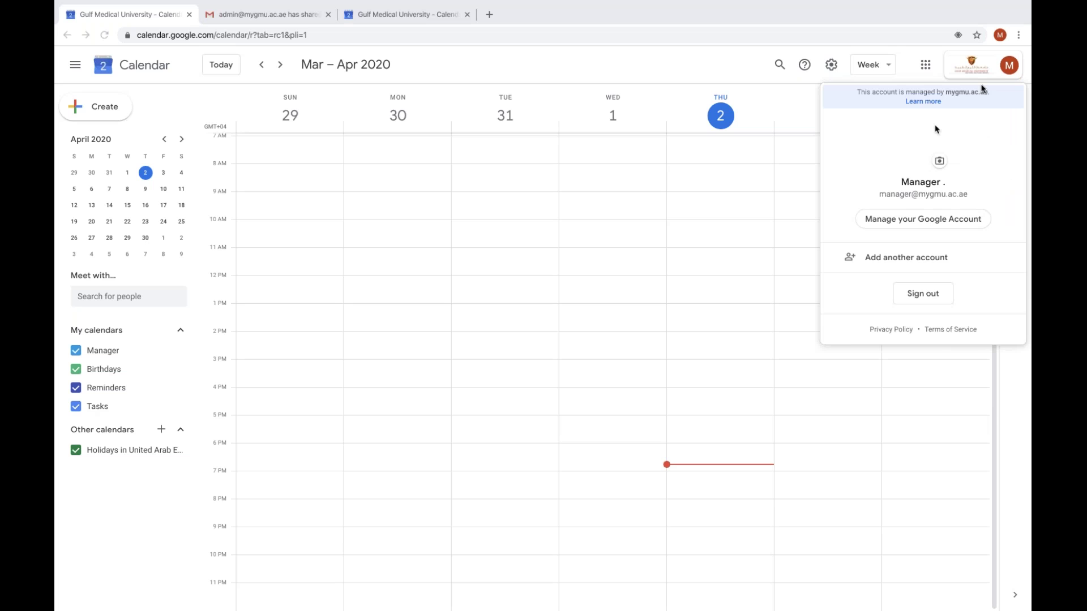
{"action": "left_click", "coordinate": [999, 34]}
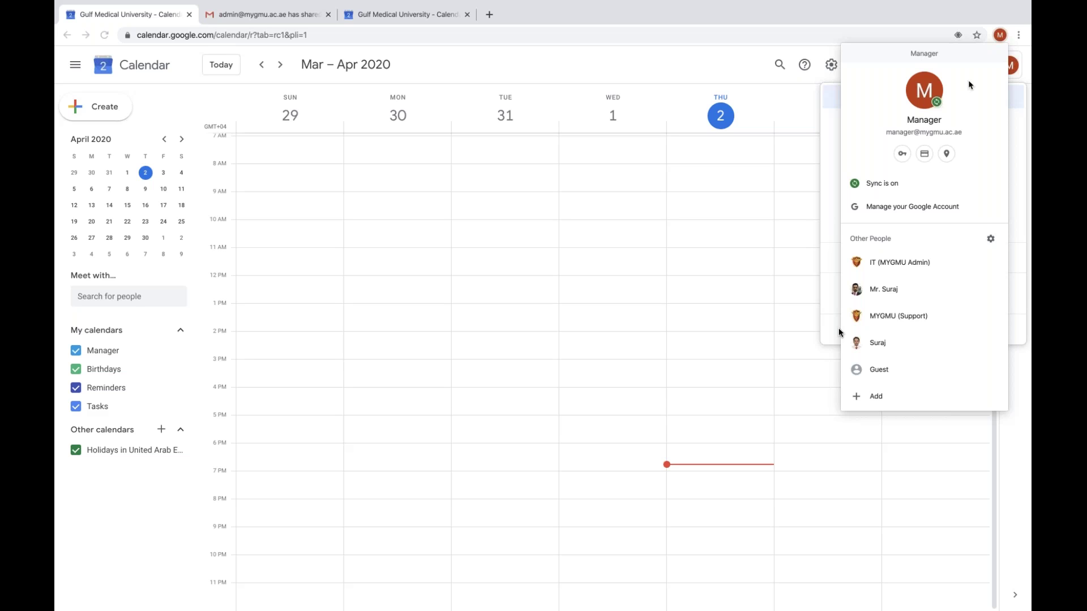
{"action": "left_click", "coordinate": [880, 294]}
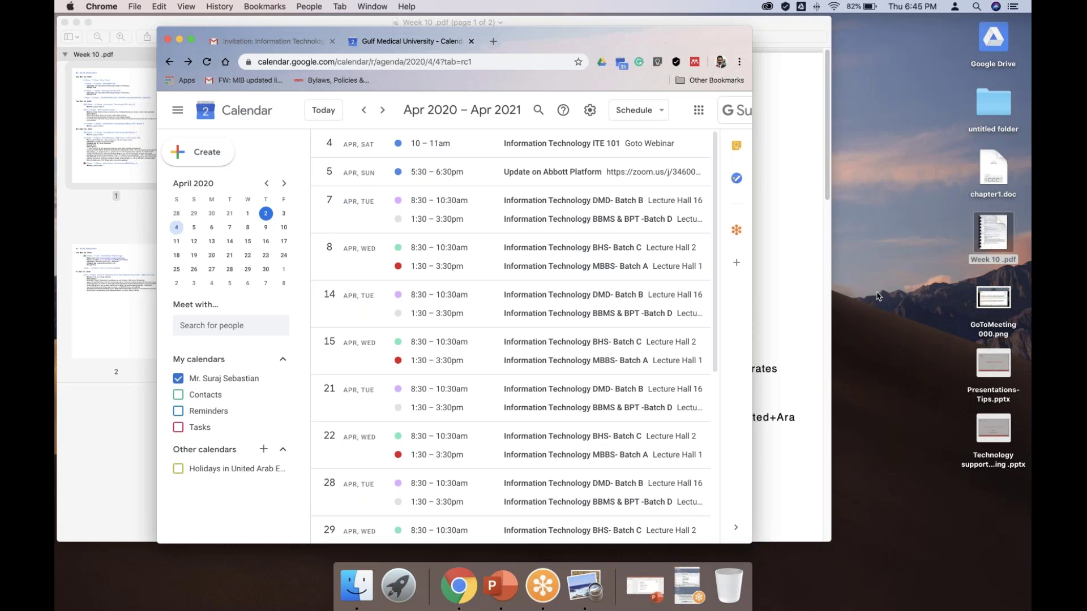
Open Google Calendar in a new tab from the Google apps launcher
{"action": "key", "text": "super+t"}
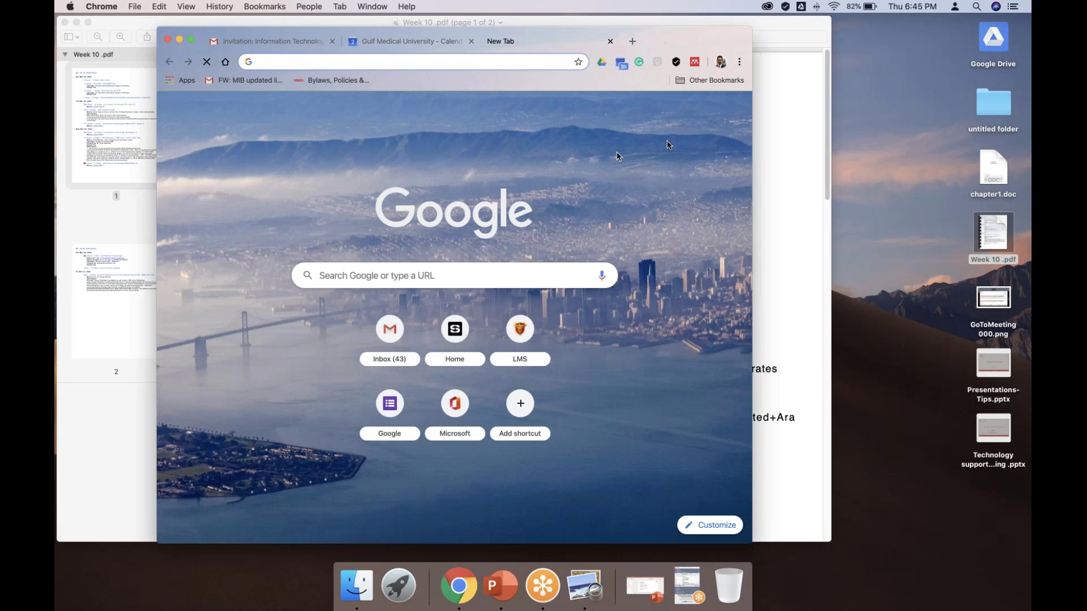
{"action": "left_click", "coordinate": [705, 110]}
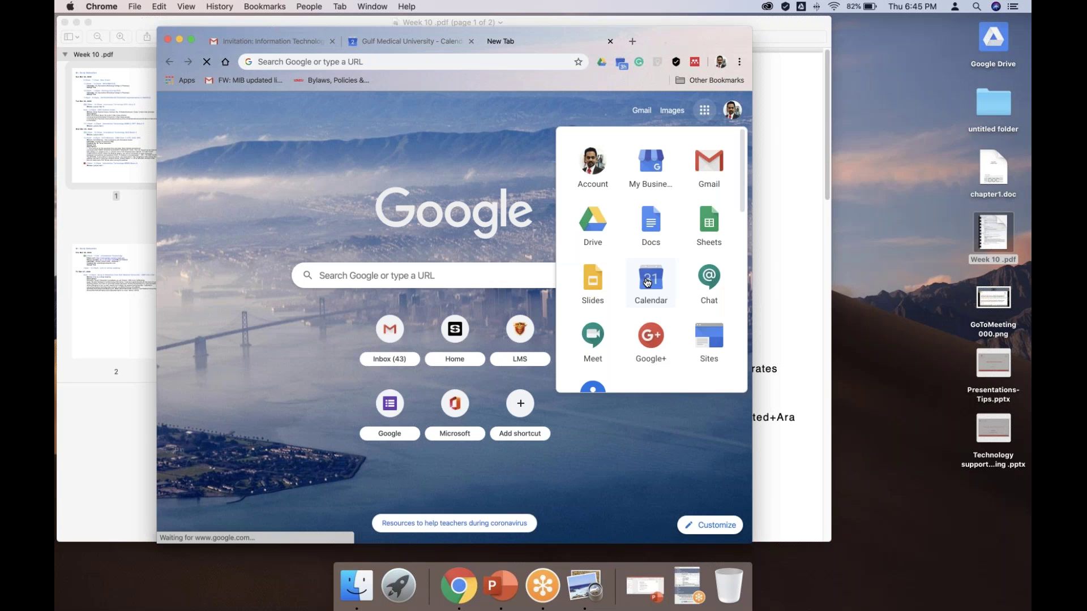
{"action": "left_click", "coordinate": [648, 282]}
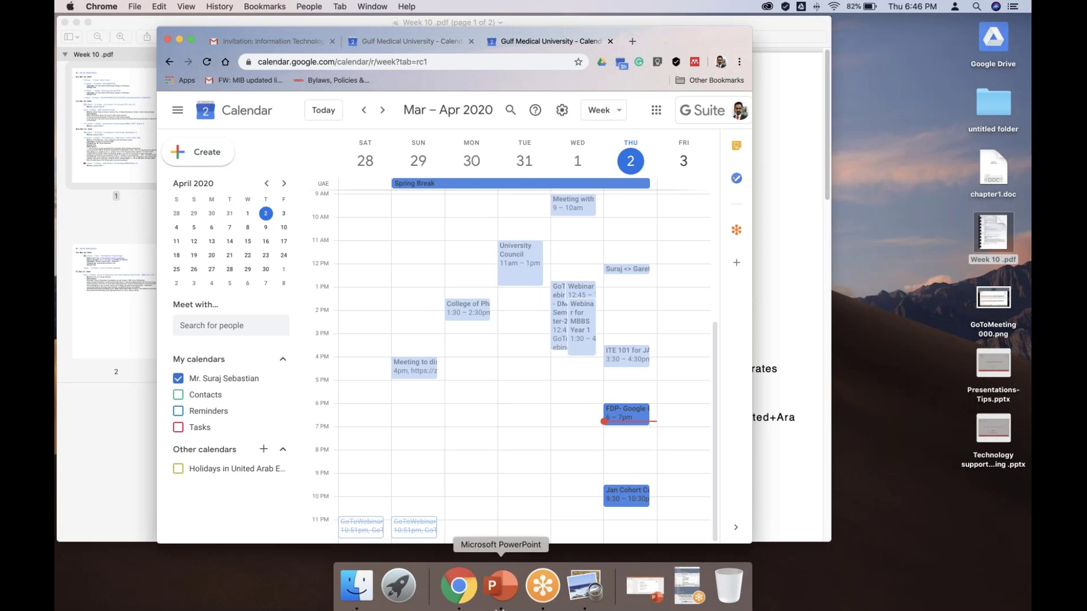
Restore Chrome full screen and switch to the admin profile showing the Year 1 calendar settings
{"action": "left_click", "coordinate": [550, 587]}
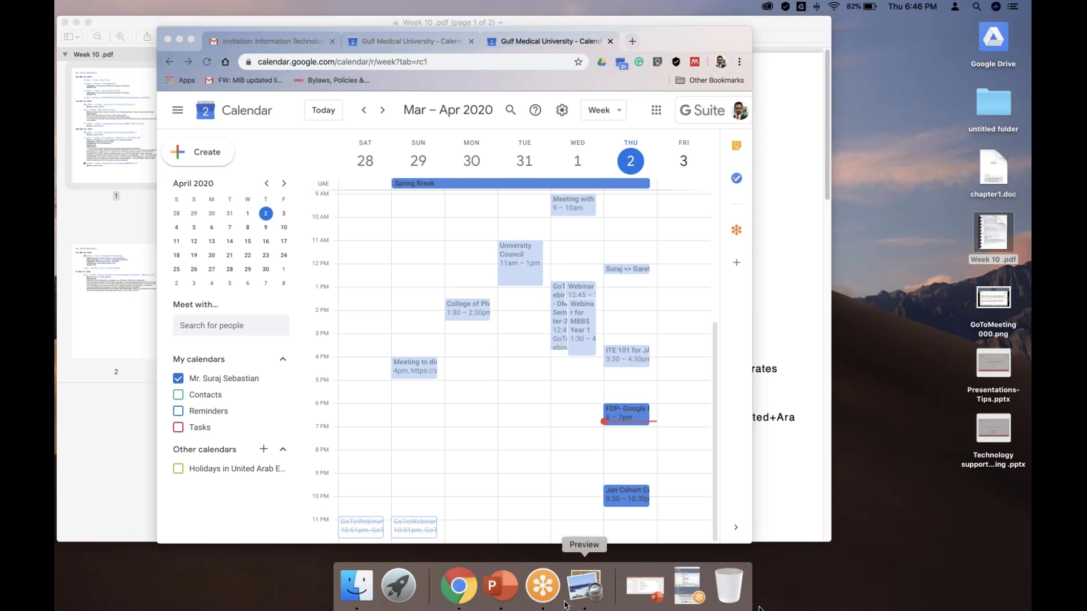
{"action": "left_click", "coordinate": [681, 589]}
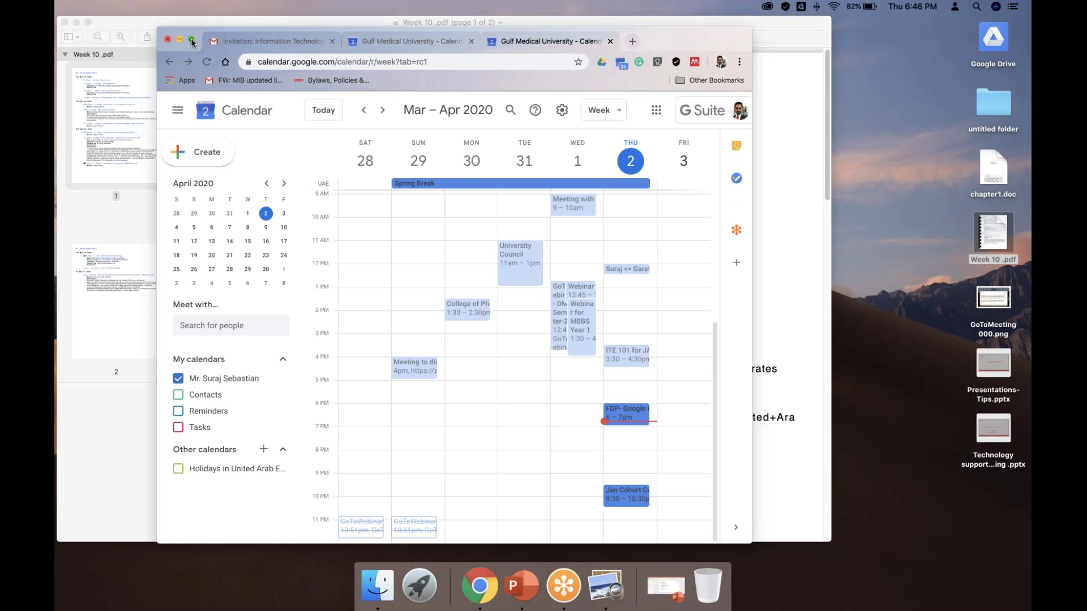
{"action": "left_click", "coordinate": [192, 41]}
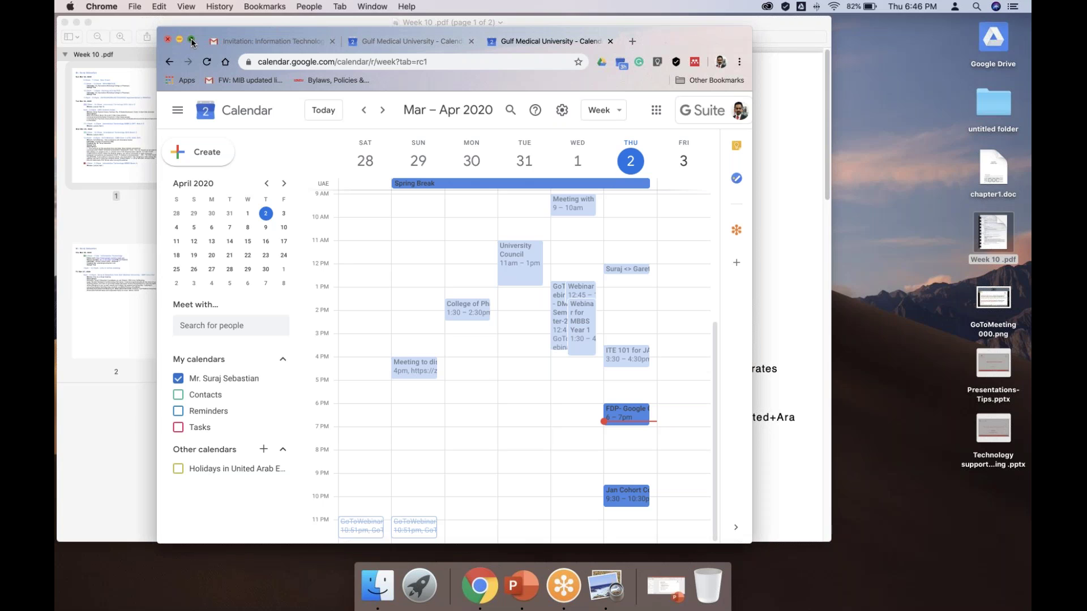
{"action": "left_click", "coordinate": [192, 42]}
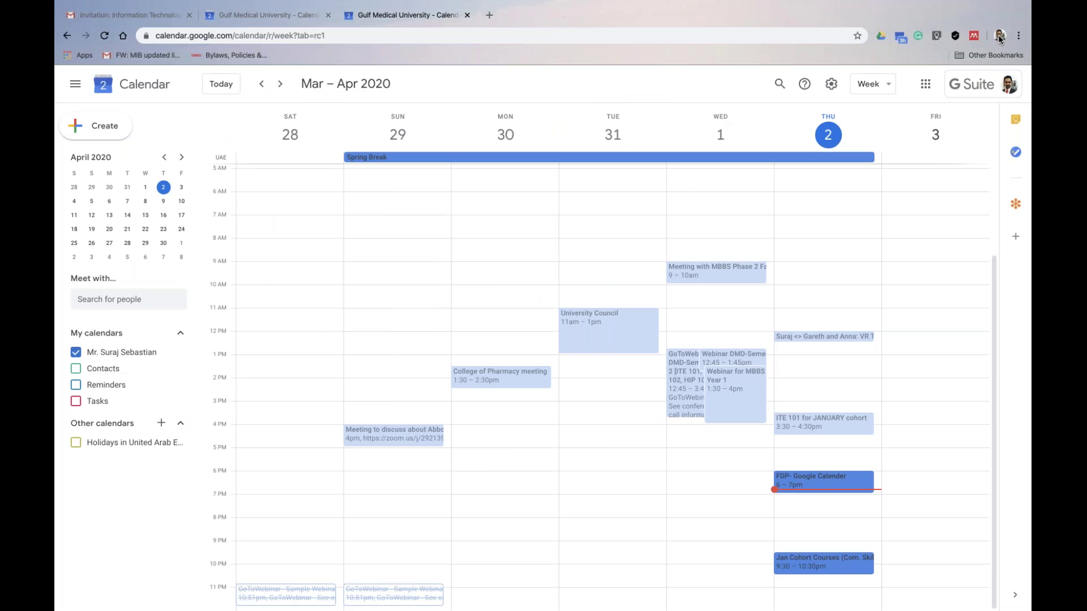
{"action": "left_click", "coordinate": [1000, 36]}
{"action": "left_click", "coordinate": [900, 262]}
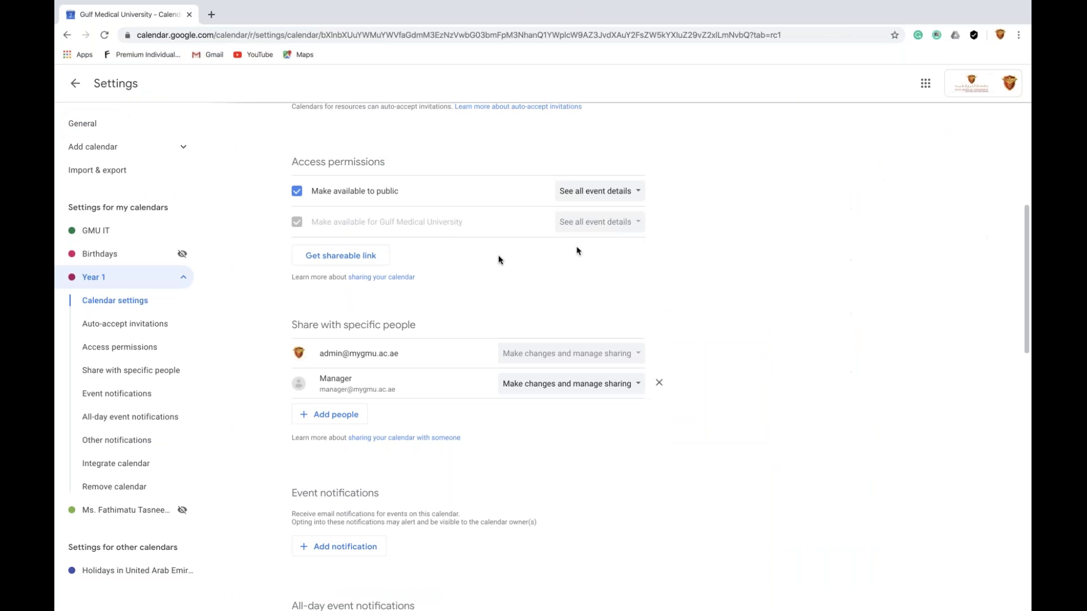
Return to the calendar and reopen the Year 1 calendar's Settings and sharing page
{"action": "left_click", "coordinate": [79, 86]}
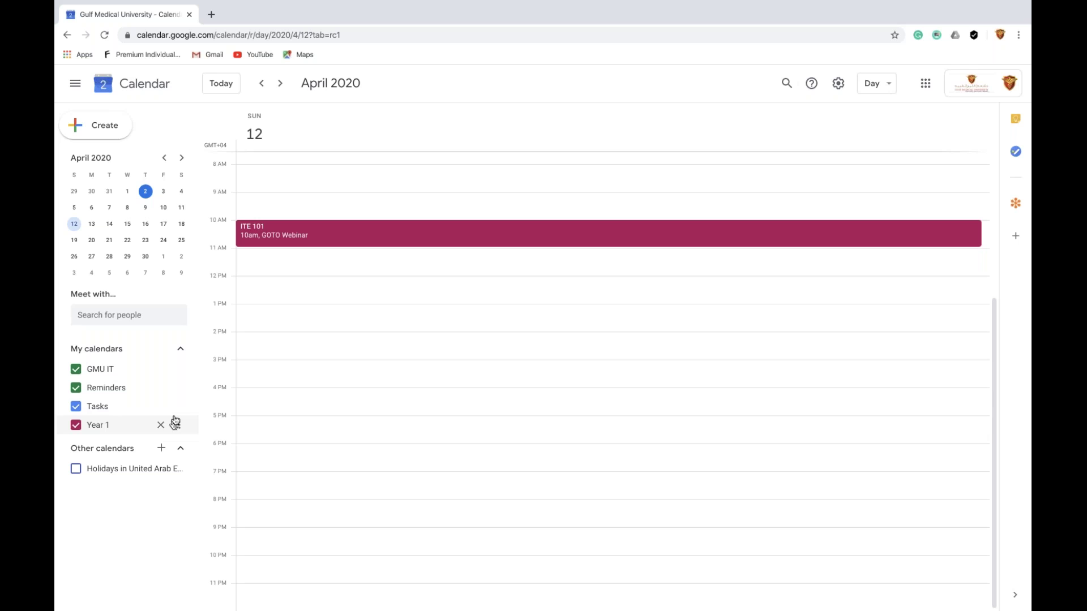
{"action": "left_click", "coordinate": [177, 425]}
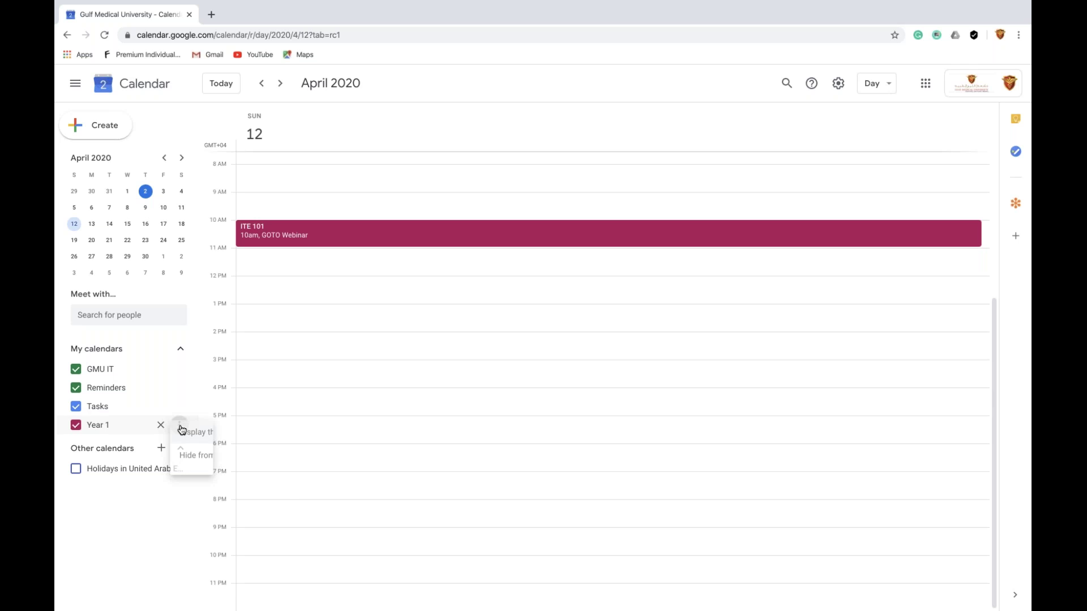
{"action": "left_click", "coordinate": [218, 480]}
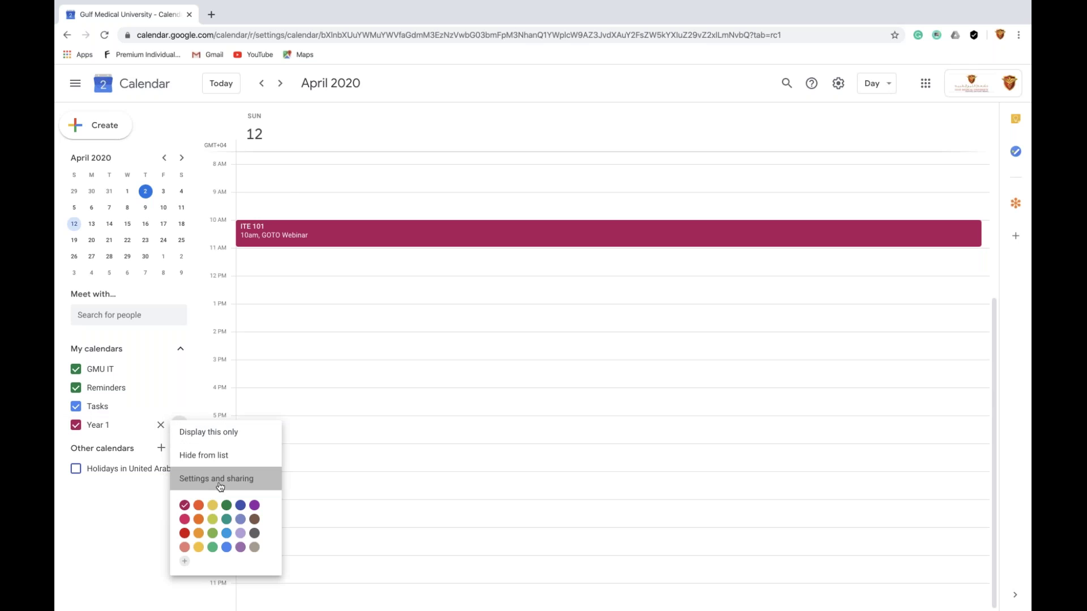
Scroll to Integrate calendar and select the Year 1 public URL
{"action": "scroll", "coordinate": [424, 422], "scroll_direction": "down", "scroll_amount": 5}
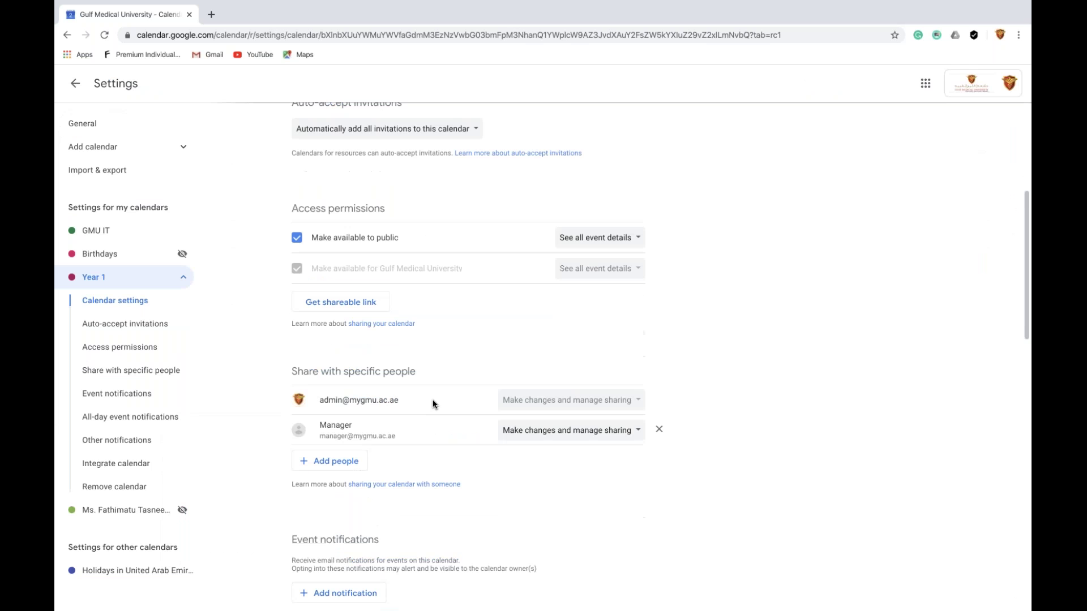
{"action": "scroll", "coordinate": [434, 403], "scroll_direction": "up", "scroll_amount": 4}
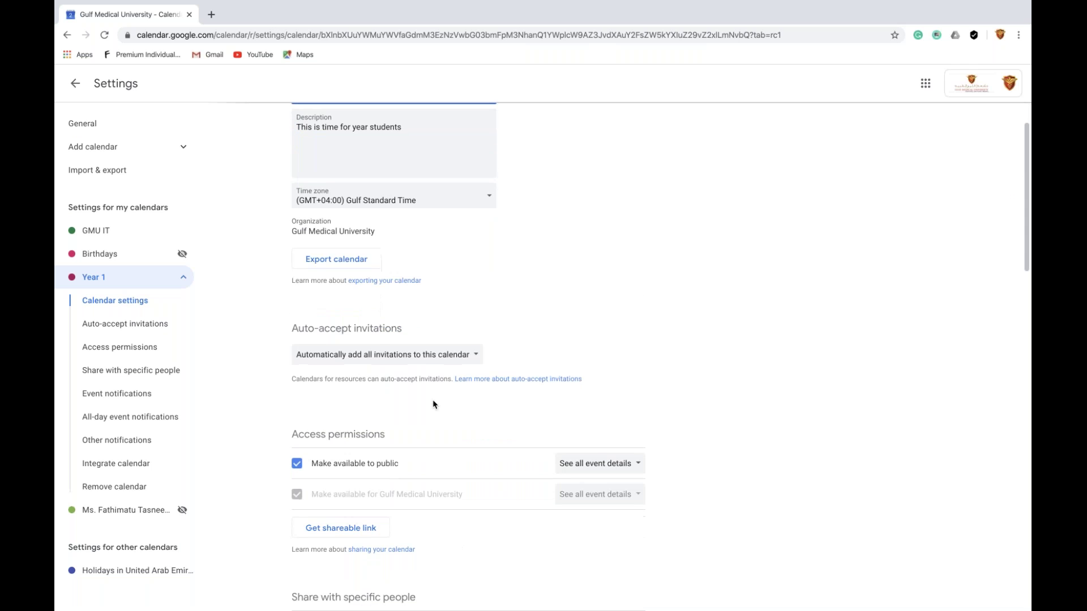
{"action": "scroll", "coordinate": [433, 404], "scroll_direction": "down", "scroll_amount": 4}
{"action": "scroll", "coordinate": [433, 404], "scroll_direction": "down", "scroll_amount": 4}
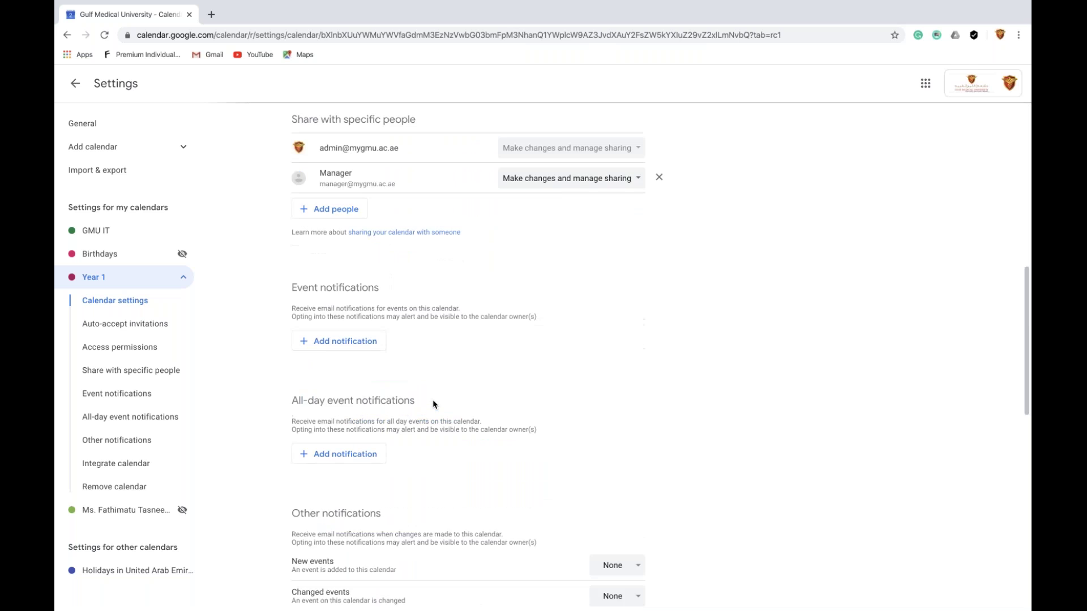
{"action": "scroll", "coordinate": [432, 400], "scroll_direction": "down", "scroll_amount": 7}
{"action": "left_click", "coordinate": [400, 395]}
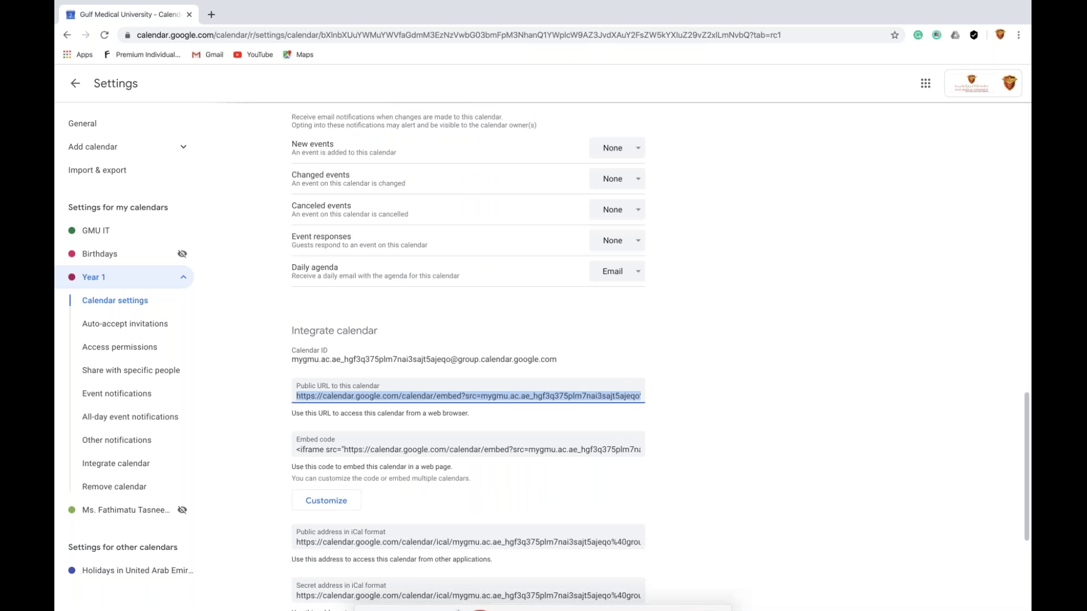
{"action": "mouse_move", "coordinate": [467, 600]}
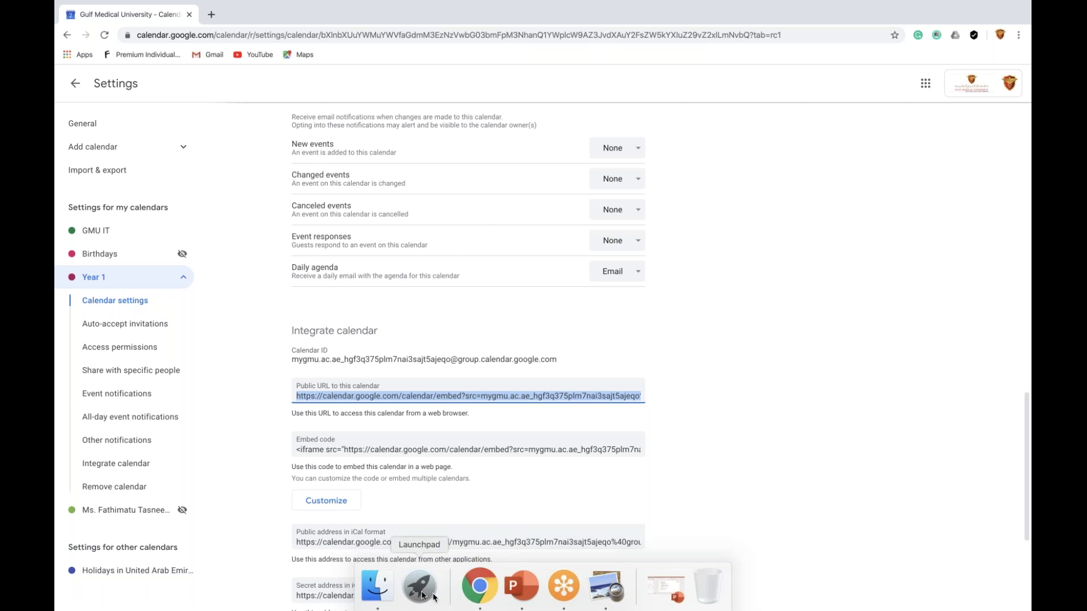
Launch Safari, open the 'LMS: Course categories' favourite full screen, and focus the Username field
{"action": "left_click", "coordinate": [419, 592]}
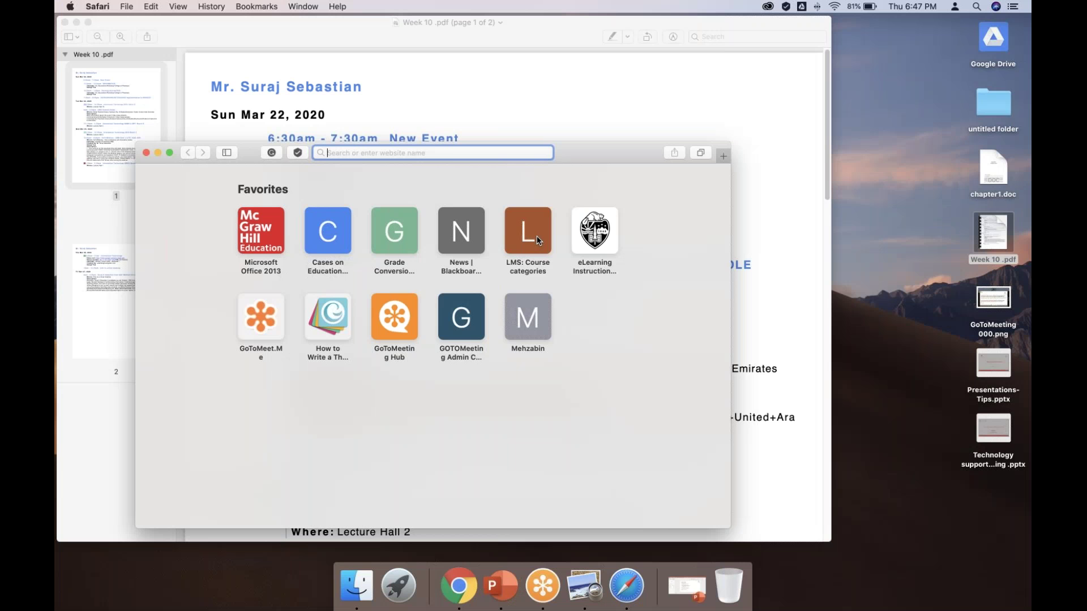
{"action": "left_click", "coordinate": [532, 240]}
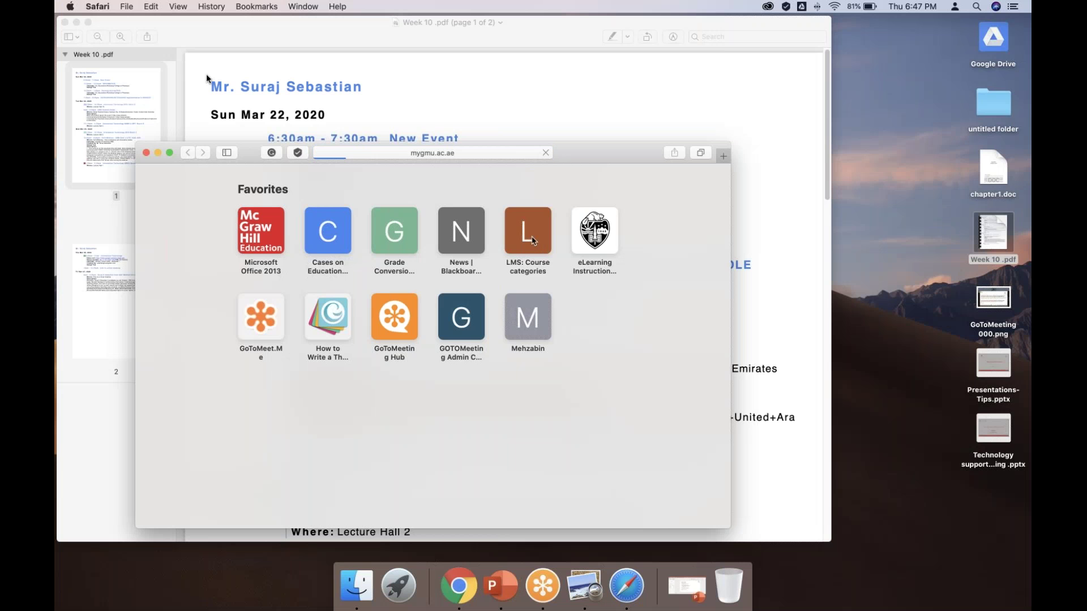
{"action": "left_click", "coordinate": [169, 153]}
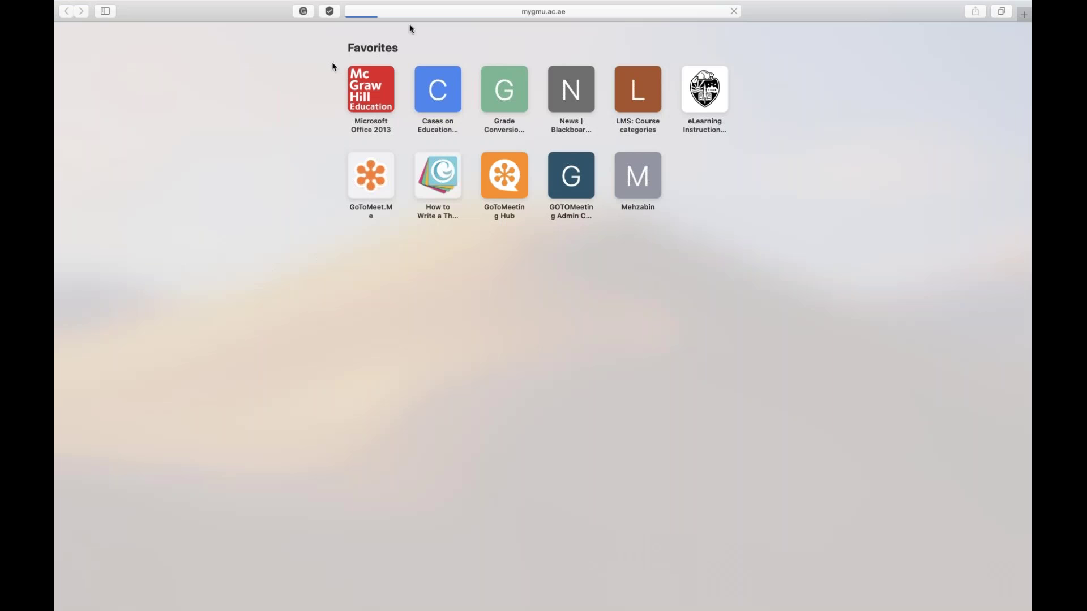
{"action": "mouse_move", "coordinate": [474, 4]}
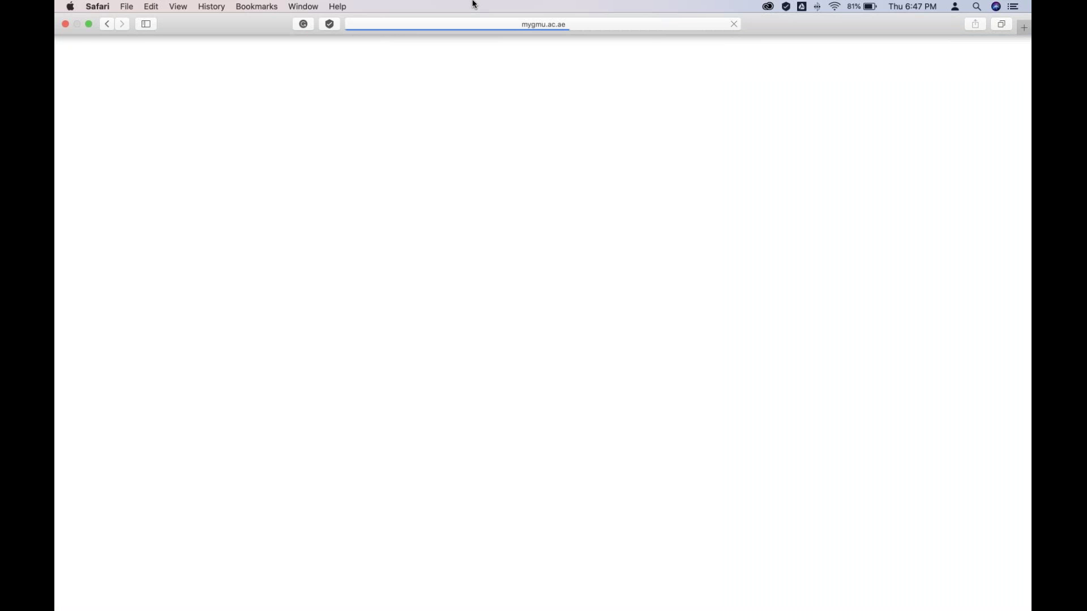
{"action": "left_click", "coordinate": [477, 299]}
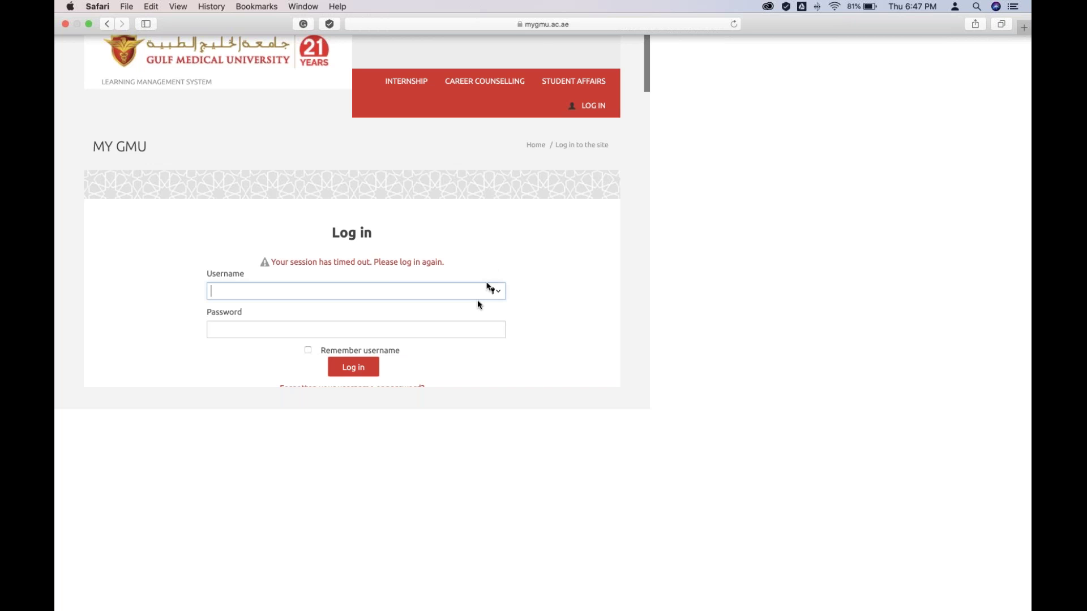
Sign in to the MY GMU LMS with Safari's saved login, retrying after the invalid-login error
{"action": "left_click", "coordinate": [287, 317]}
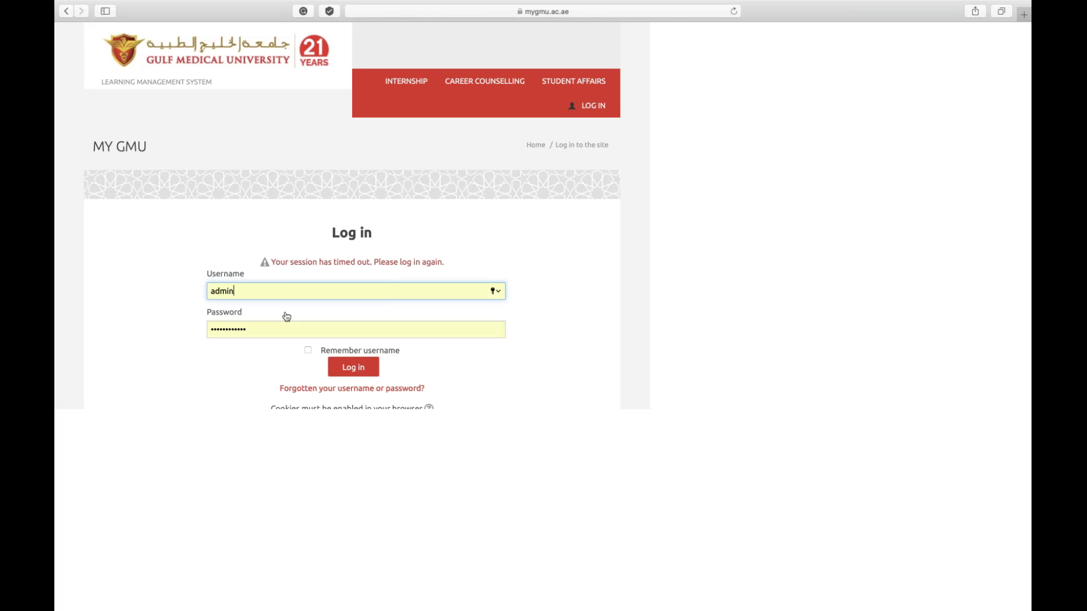
{"action": "key", "text": "Return"}
{"action": "left_click", "coordinate": [733, 24]}
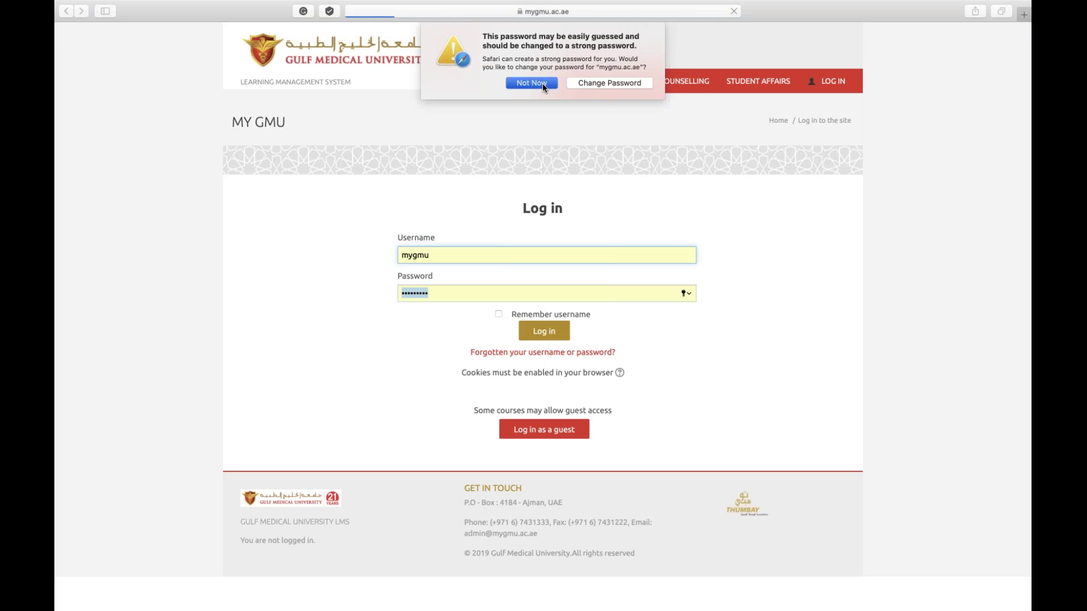
{"action": "left_click", "coordinate": [542, 83]}
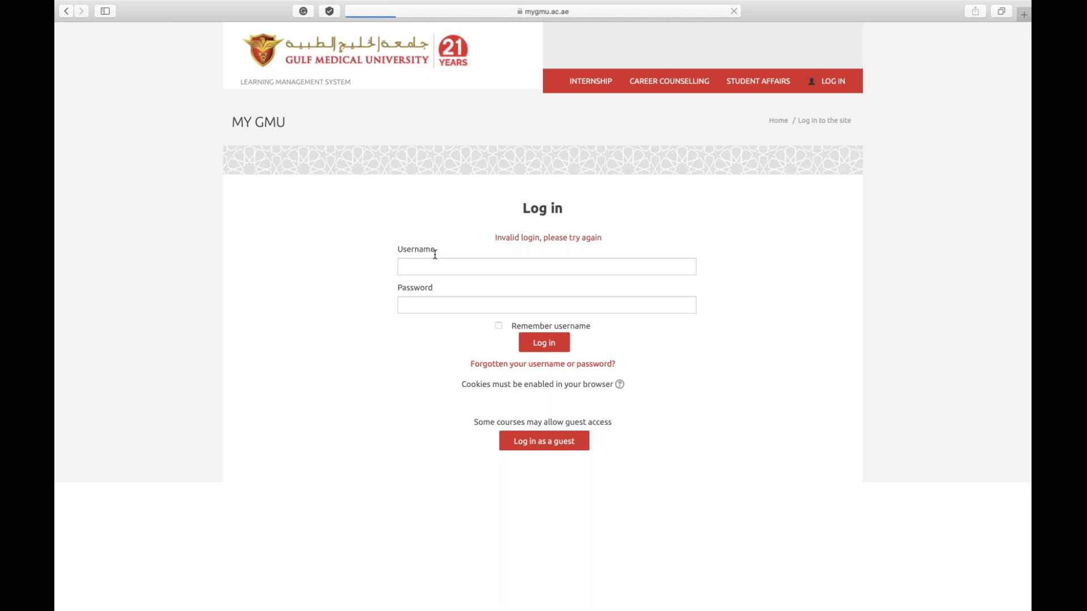
{"action": "left_click", "coordinate": [436, 266]}
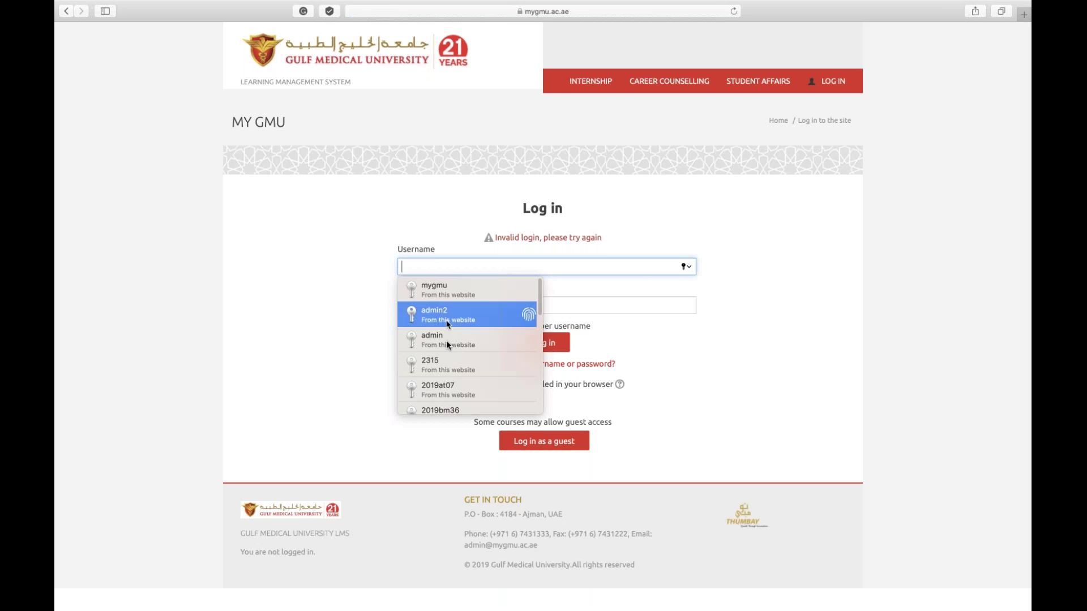
{"action": "left_click", "coordinate": [447, 343]}
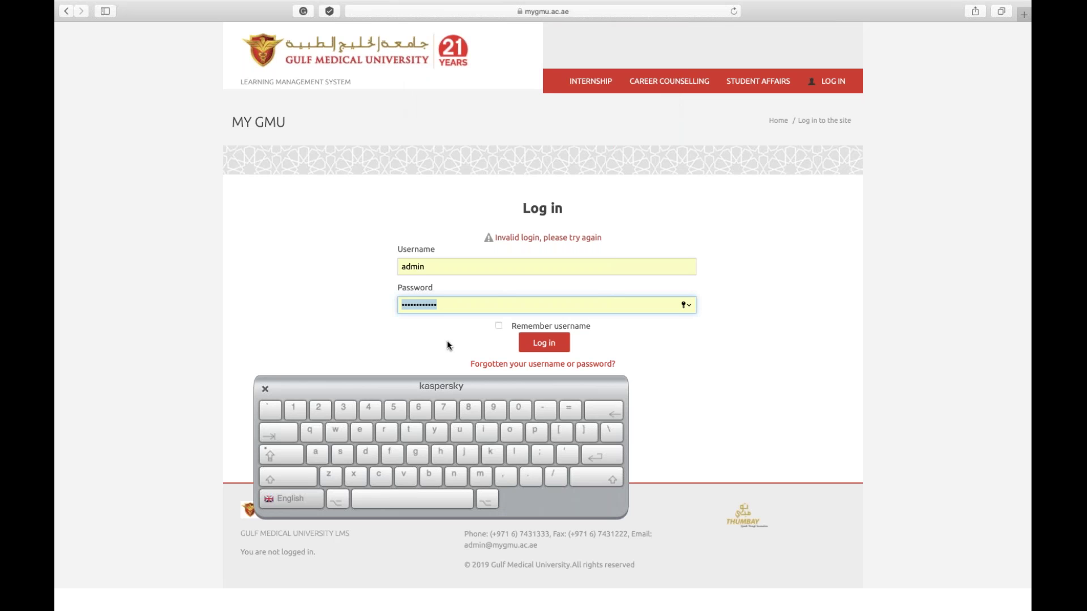
{"action": "left_click", "coordinate": [546, 350]}
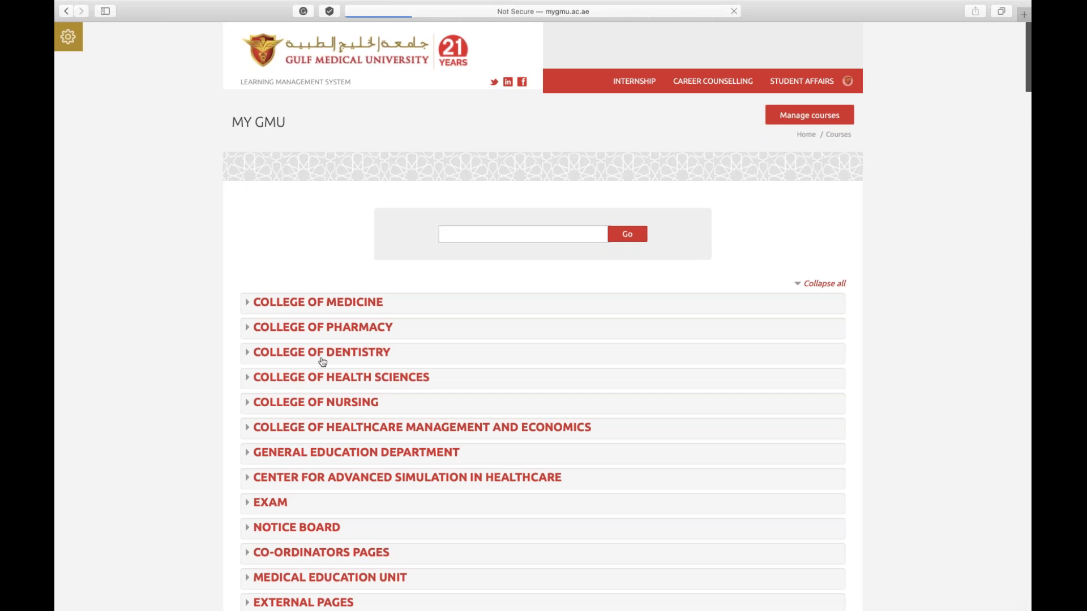
Expand the WORKSHOPS category and open the sample course in a new tab
{"action": "scroll", "coordinate": [283, 358], "scroll_direction": "down", "scroll_amount": 5}
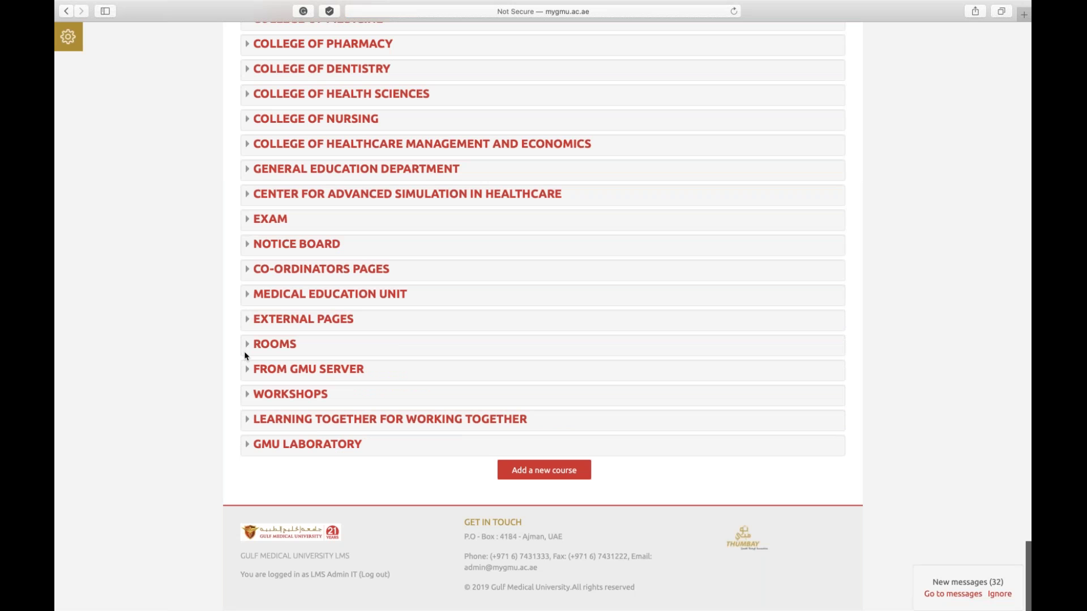
{"action": "left_click", "coordinate": [247, 395]}
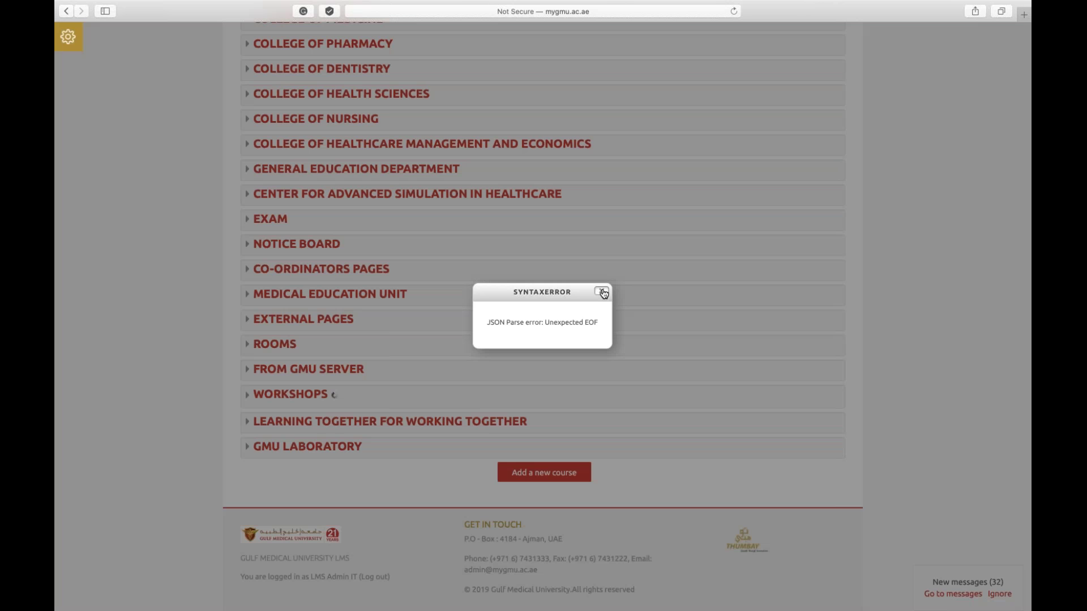
{"action": "left_click", "coordinate": [603, 292]}
{"action": "right_click", "coordinate": [285, 421]}
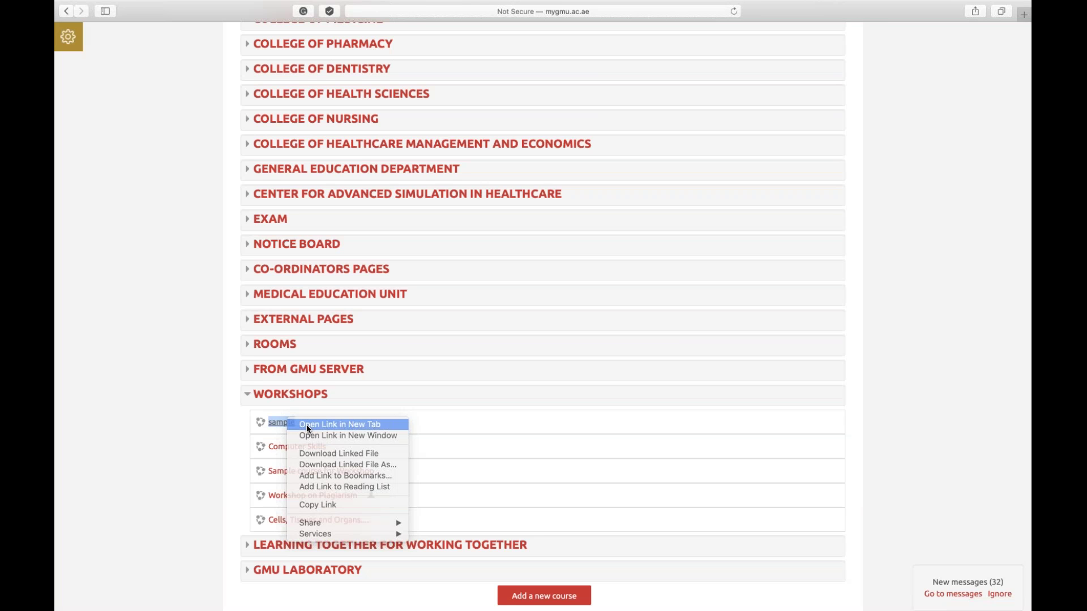
{"action": "left_click", "coordinate": [307, 425]}
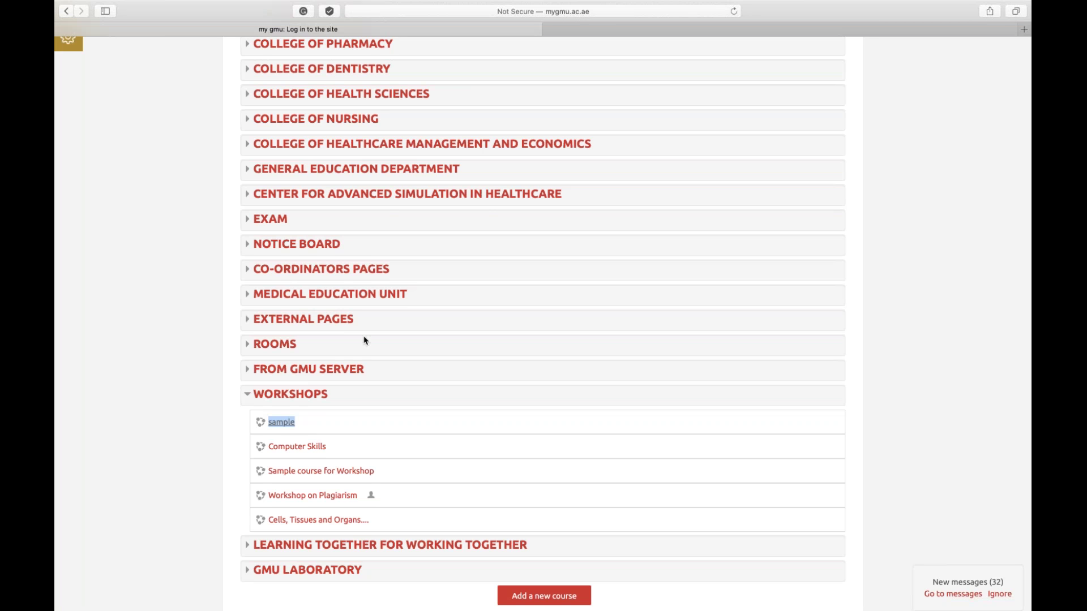
{"action": "left_click", "coordinate": [745, 29]}
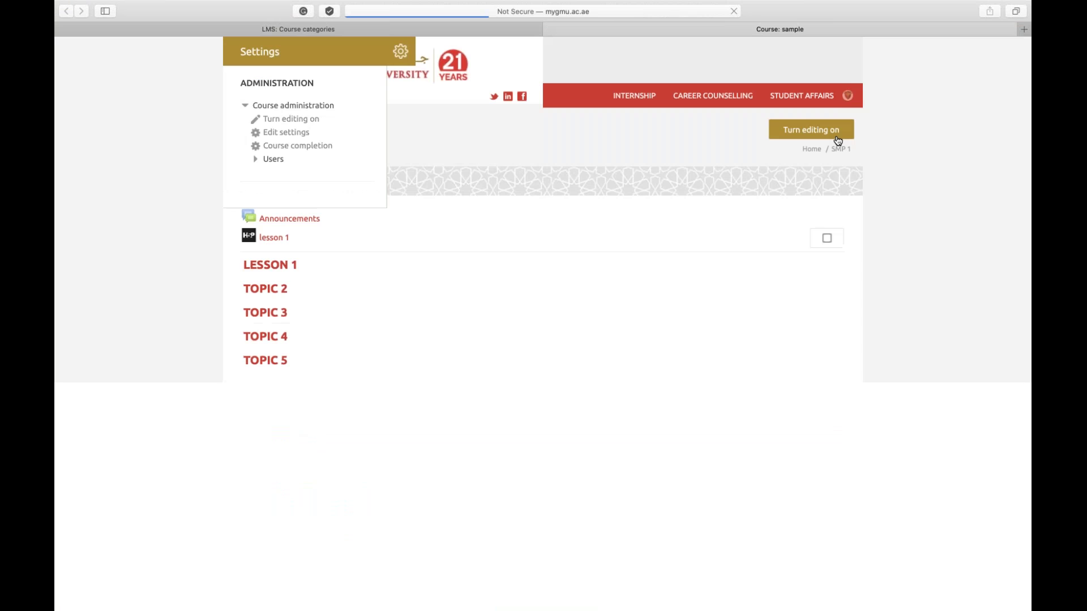
Turn editing on in the sample course and choose URL as the resource to add
{"action": "left_click", "coordinate": [837, 136]}
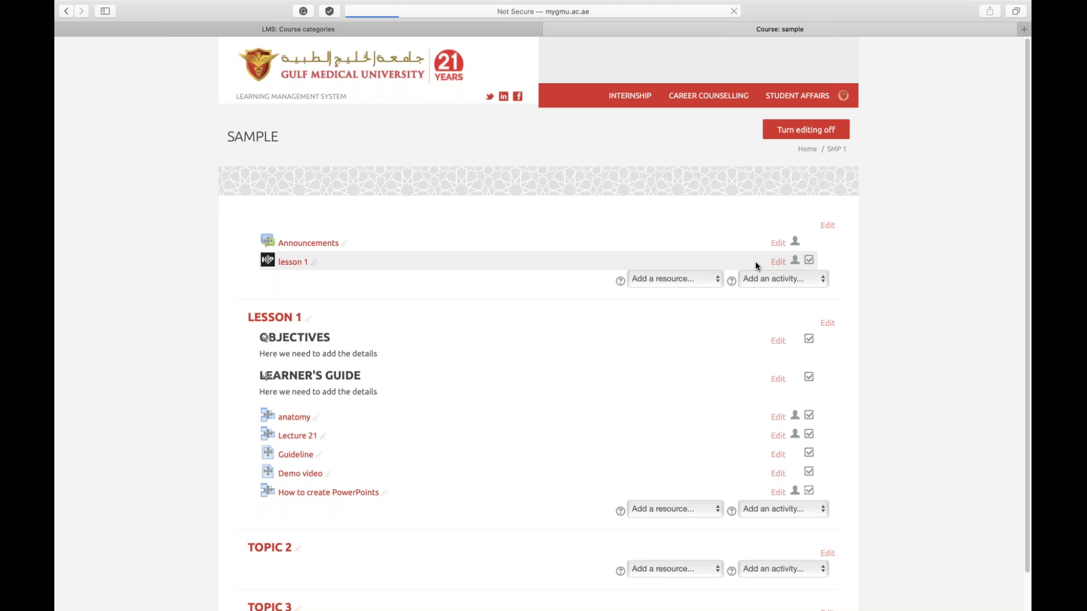
{"action": "left_click", "coordinate": [704, 282]}
{"action": "left_click", "coordinate": [646, 363]}
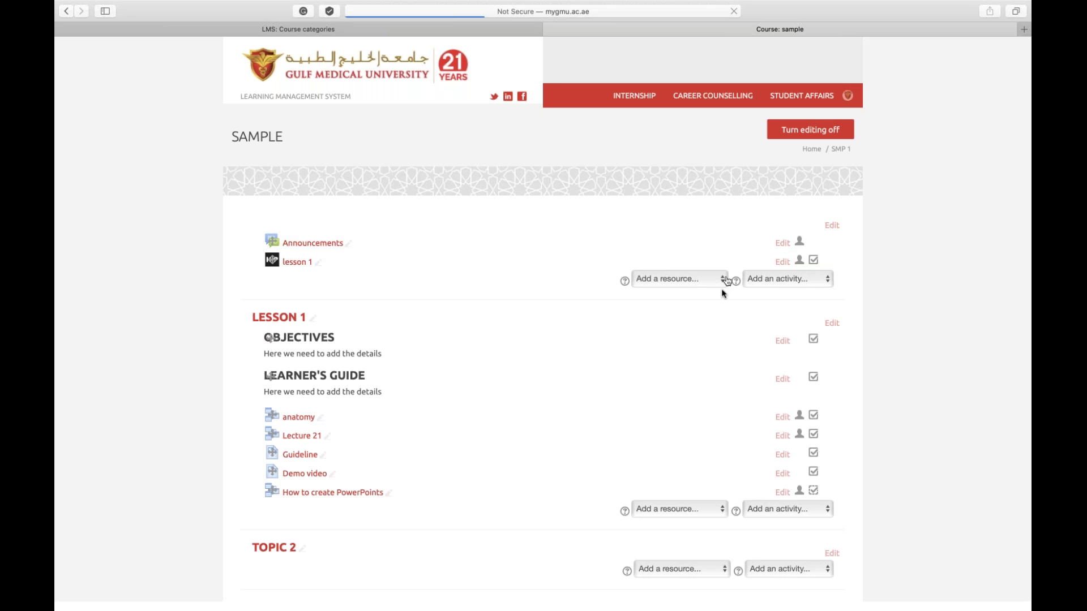
{"action": "left_click", "coordinate": [666, 302]}
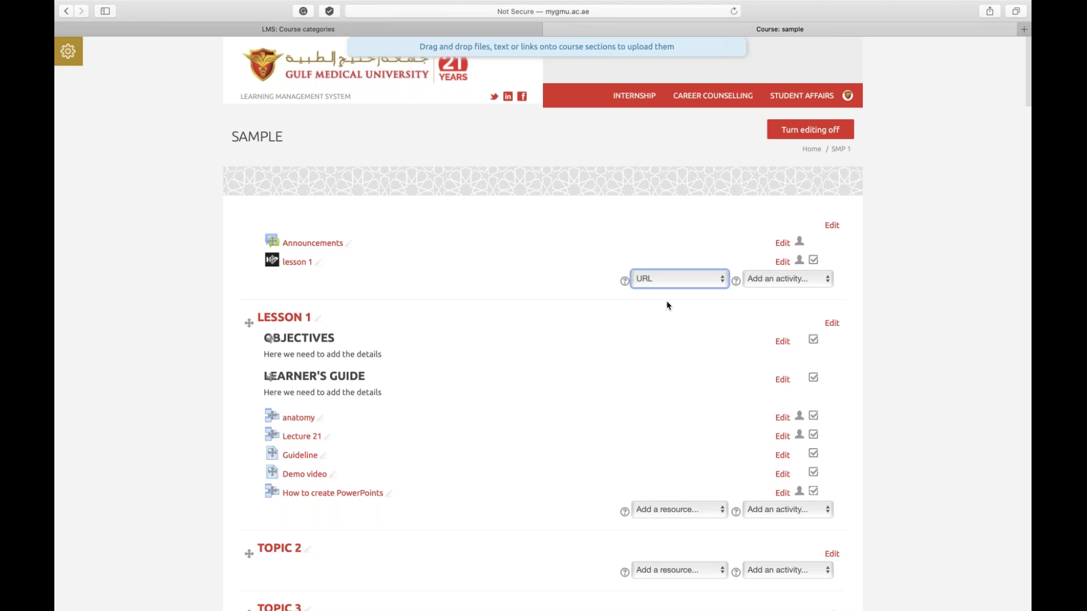
{"action": "left_click", "coordinate": [697, 275]}
{"action": "left_click", "coordinate": [695, 271]}
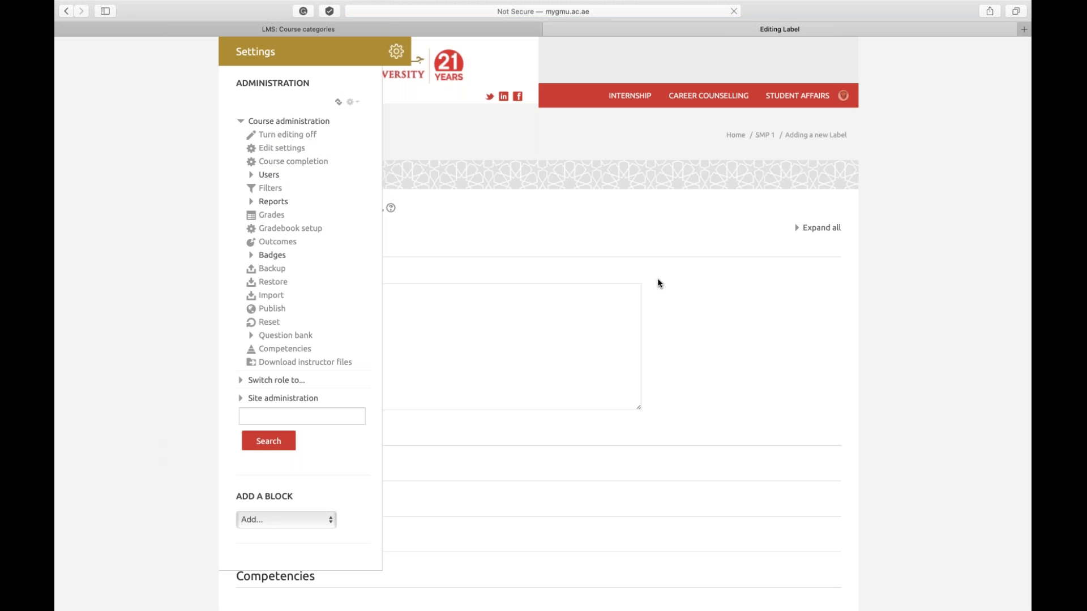
{"action": "left_click", "coordinate": [64, 10]}
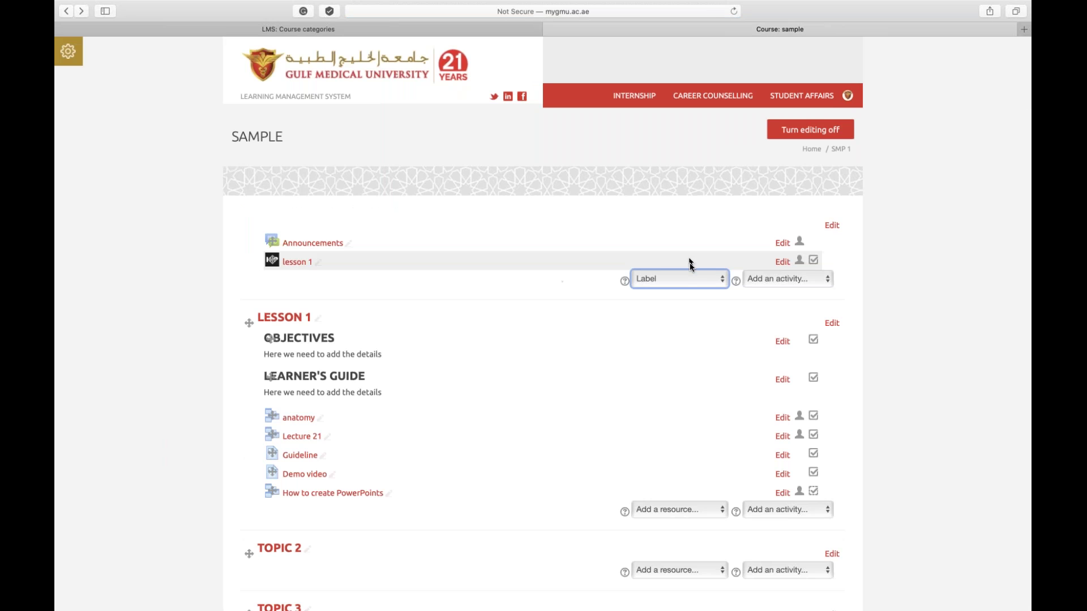
{"action": "left_click", "coordinate": [669, 277]}
{"action": "left_click", "coordinate": [641, 302]}
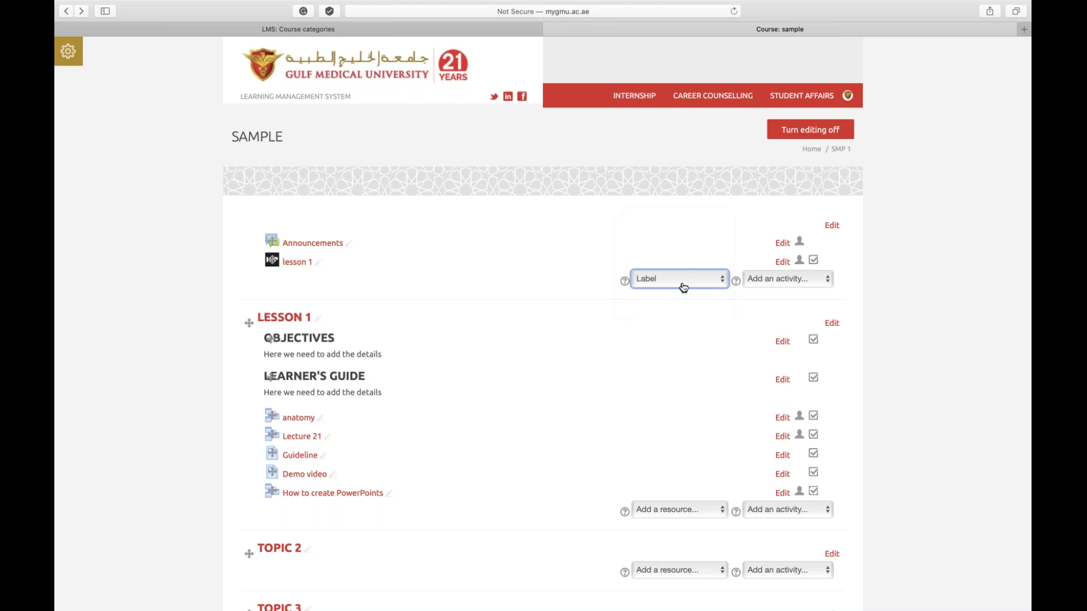
{"action": "left_click", "coordinate": [683, 283]}
{"action": "left_click", "coordinate": [683, 283]}
{"action": "left_click", "coordinate": [755, 287]}
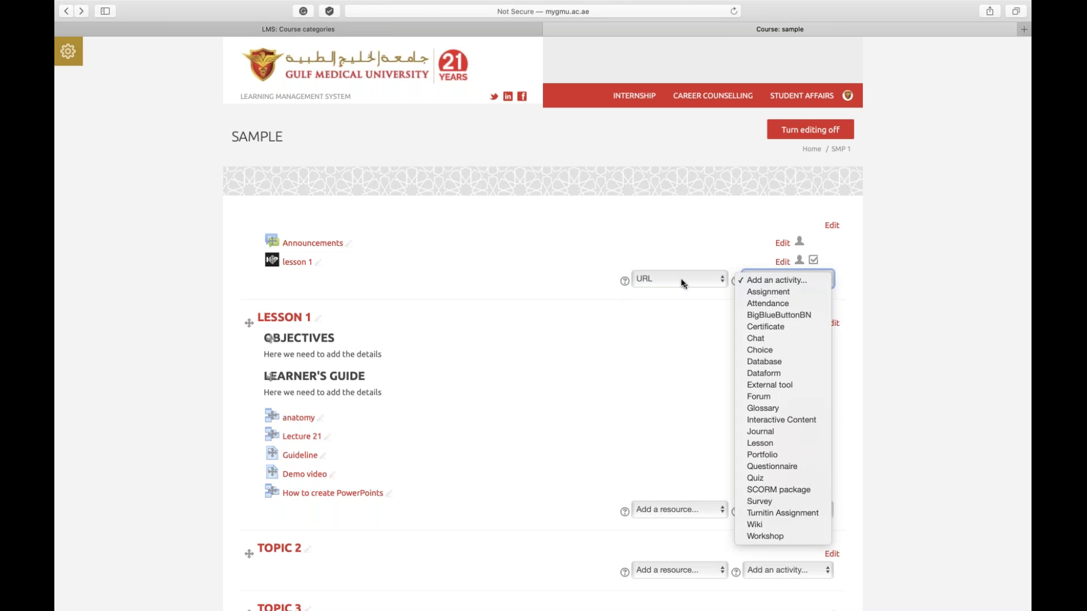
{"action": "left_click", "coordinate": [682, 282]}
{"action": "left_click", "coordinate": [682, 281]}
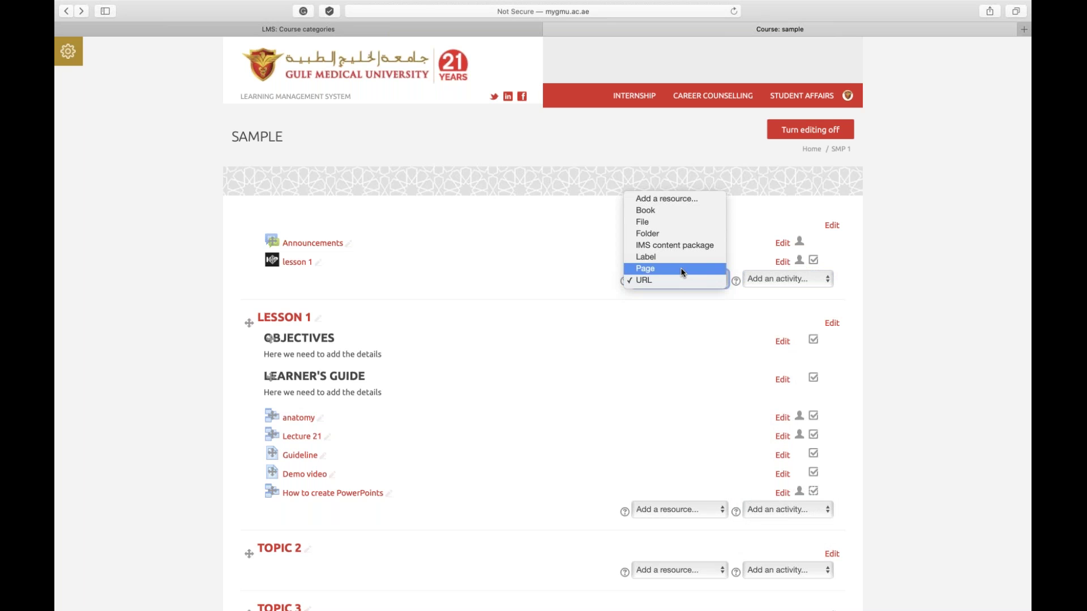
{"action": "left_click", "coordinate": [682, 271]}
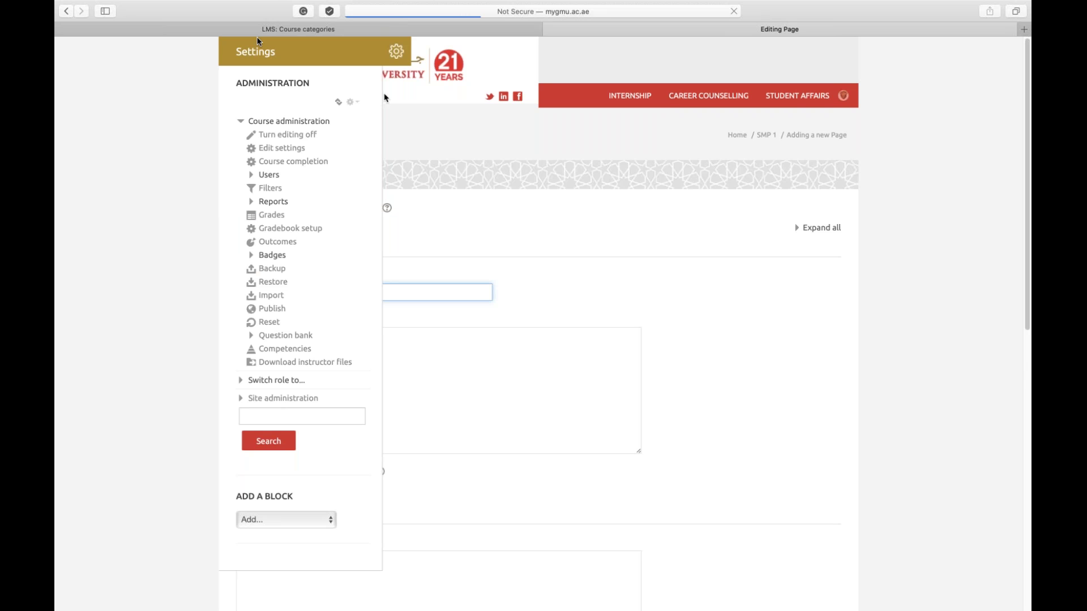
{"action": "left_click", "coordinate": [66, 11]}
{"action": "left_click", "coordinate": [728, 14]}
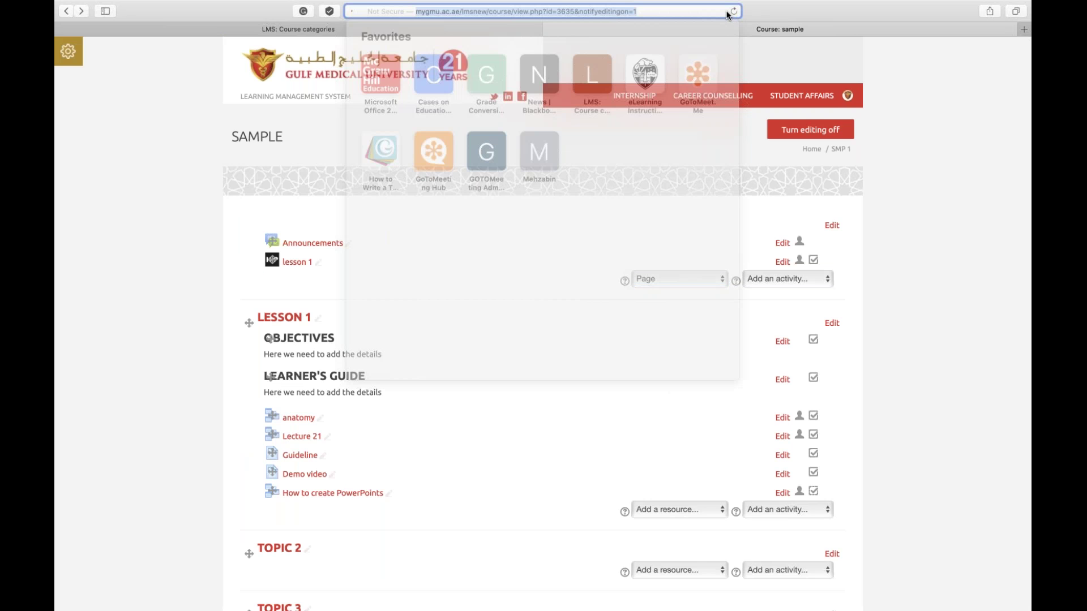
{"action": "left_click", "coordinate": [732, 12]}
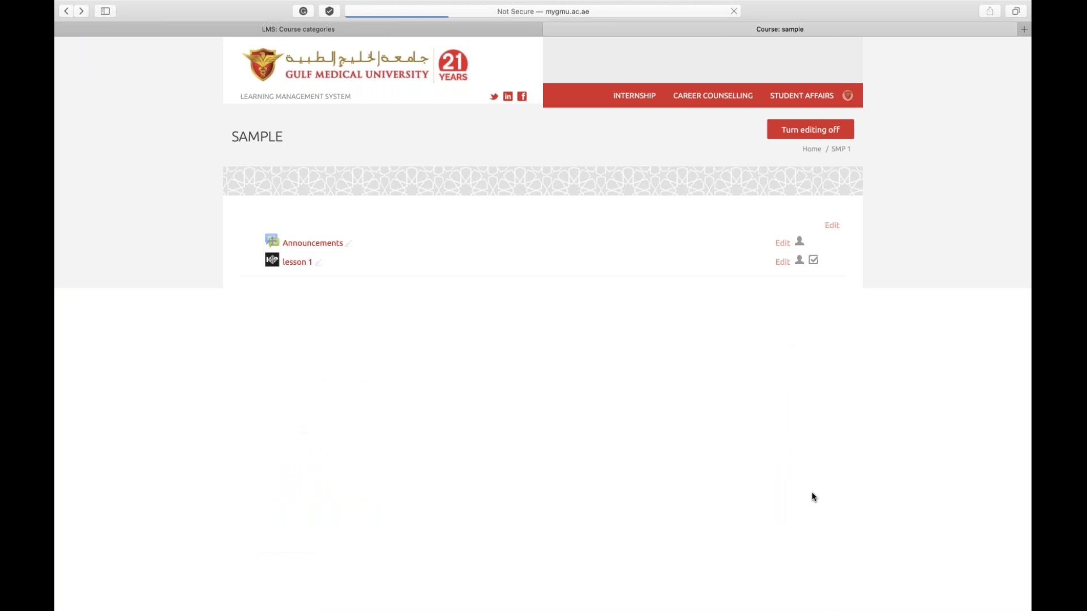
{"action": "left_click", "coordinate": [718, 281]}
{"action": "left_click", "coordinate": [667, 364]}
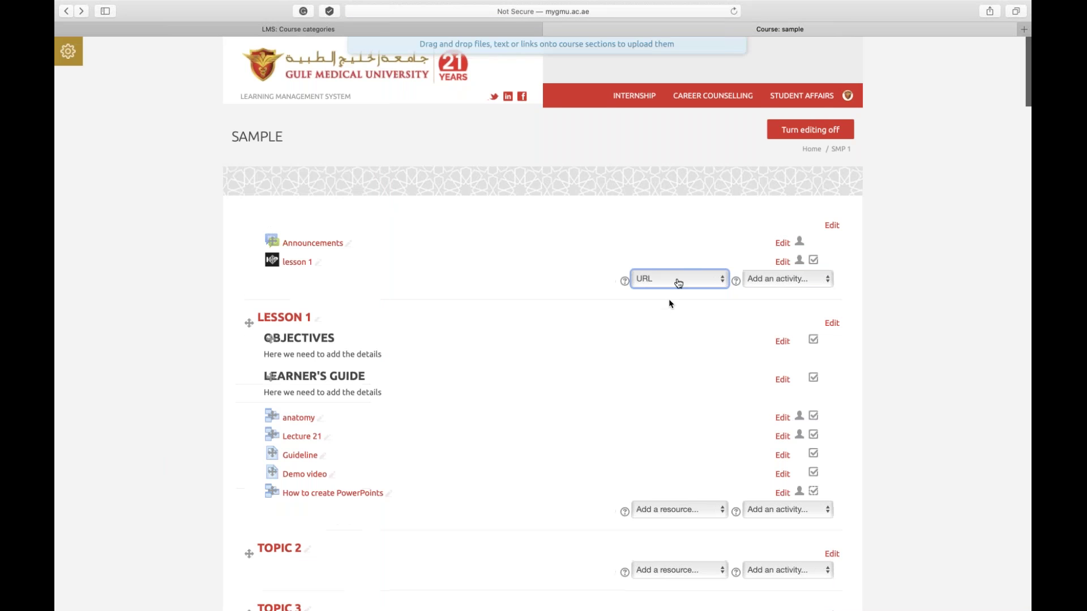
{"action": "left_click", "coordinate": [679, 281]}
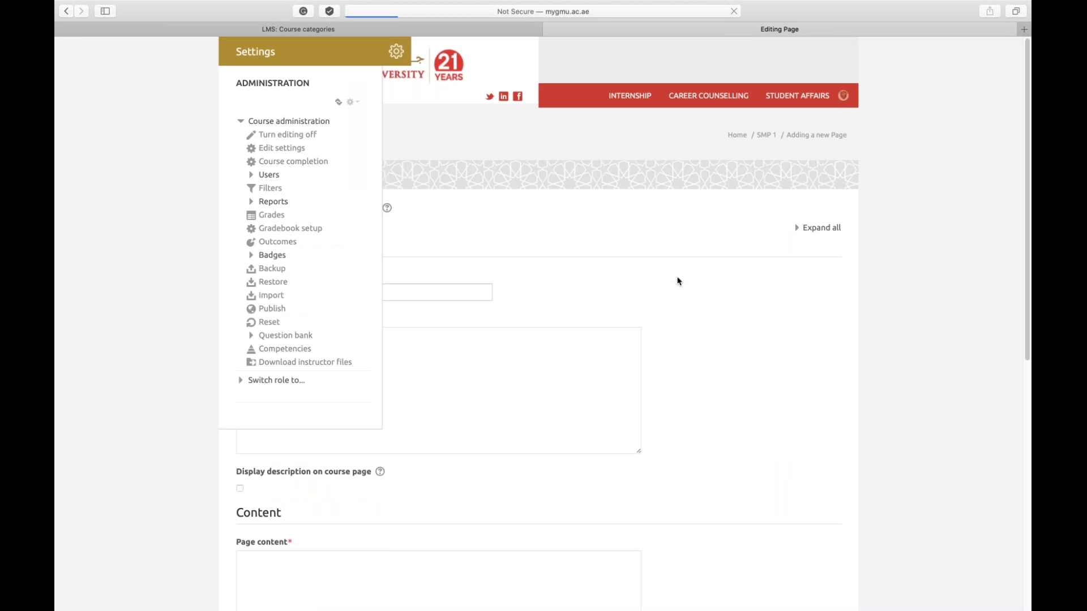
{"action": "left_click", "coordinate": [769, 140]}
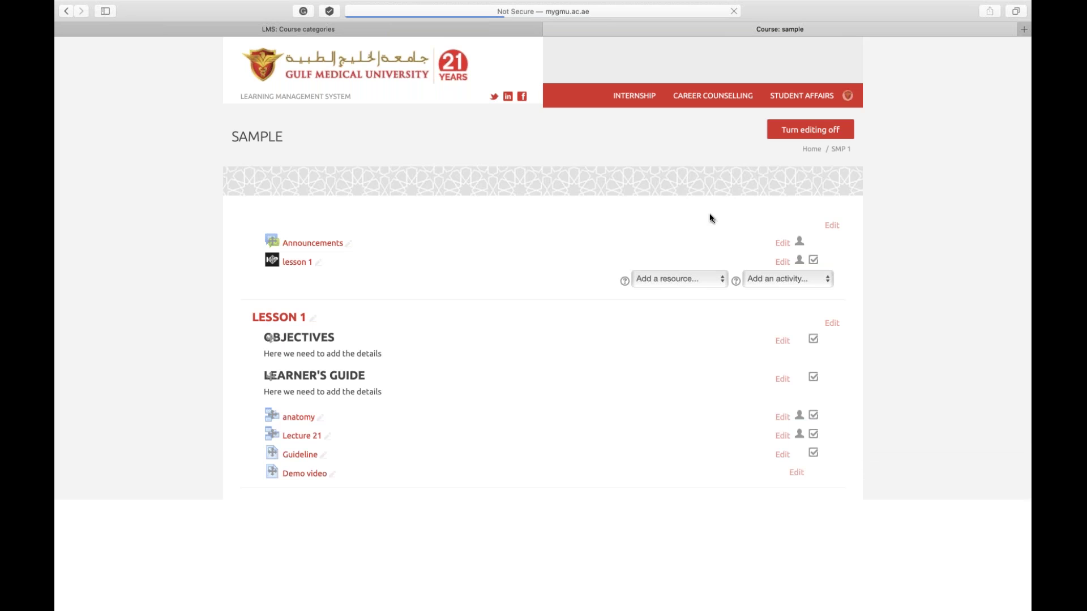
Open the Computer Skills course in a new tab from the course categories page
{"action": "left_click", "coordinate": [442, 30]}
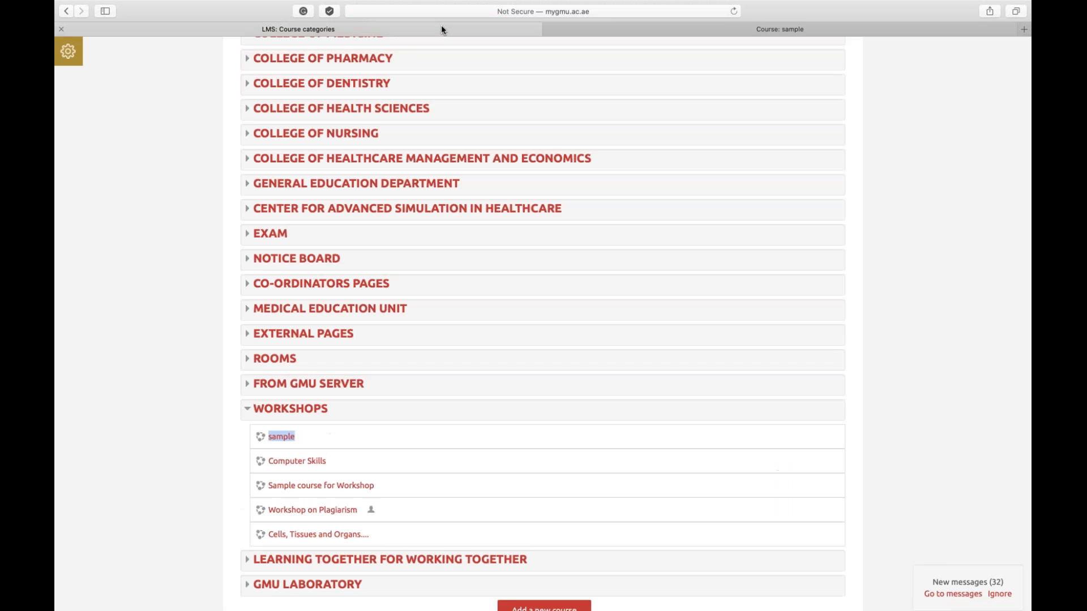
{"action": "right_click", "coordinate": [313, 461]}
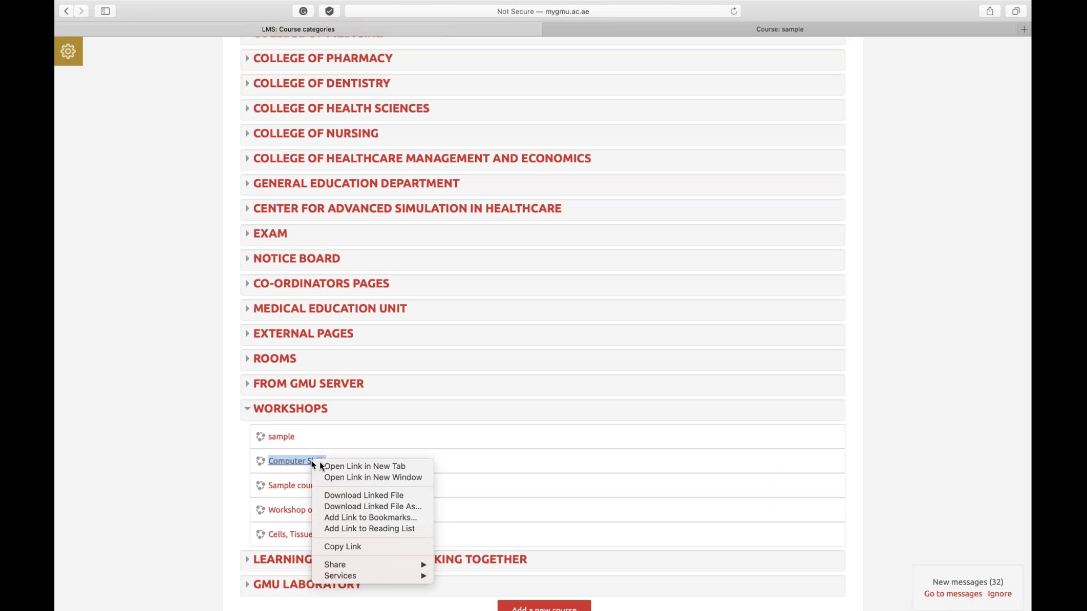
{"action": "left_click", "coordinate": [321, 466]}
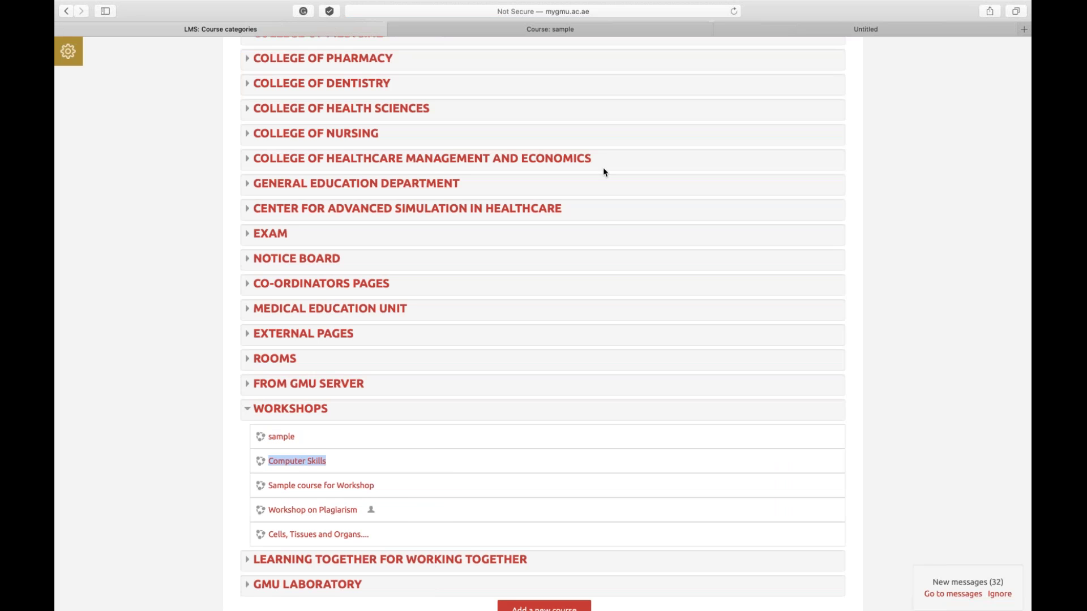
Start a new URL resource in the sample course via Add a resource
{"action": "left_click", "coordinate": [606, 32]}
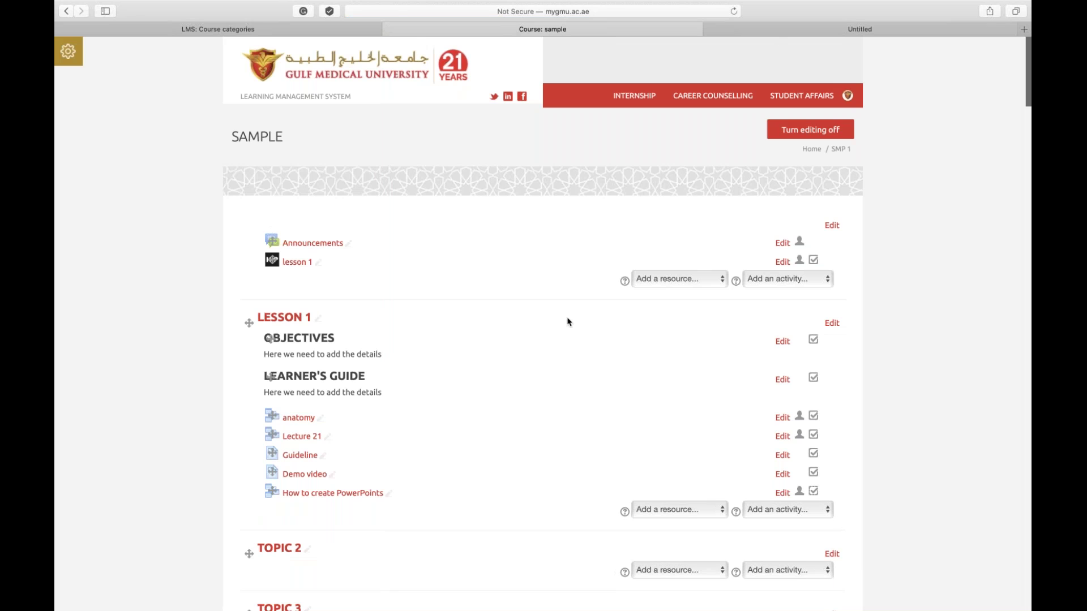
{"action": "left_click", "coordinate": [679, 279]}
{"action": "left_click", "coordinate": [656, 365]}
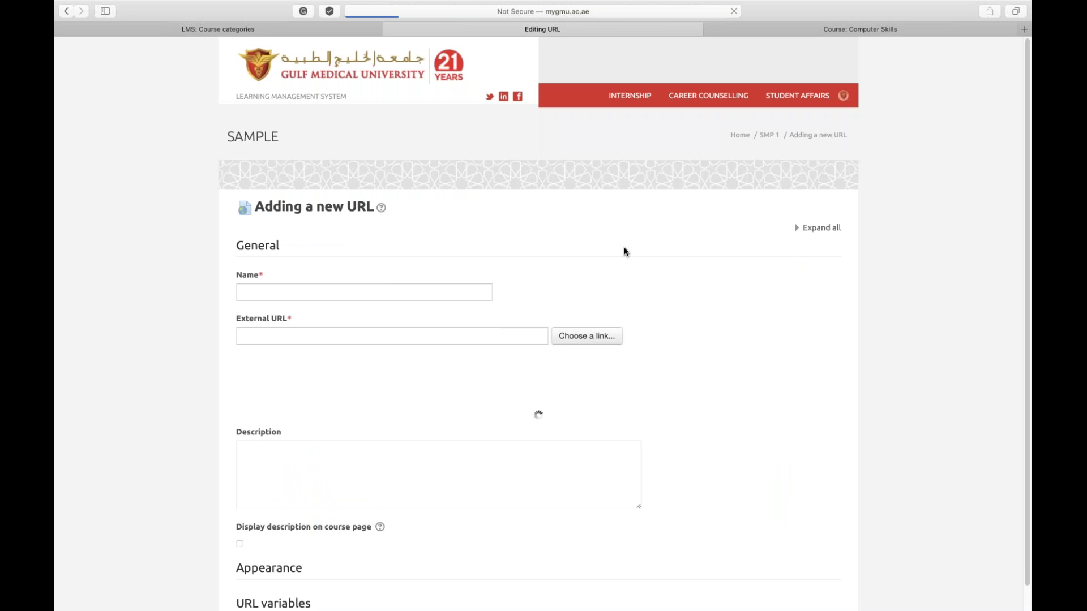
Save a URL resource named 'Timetable' with the pasted public calendar URL, then open it to test
{"action": "left_click", "coordinate": [373, 289]}
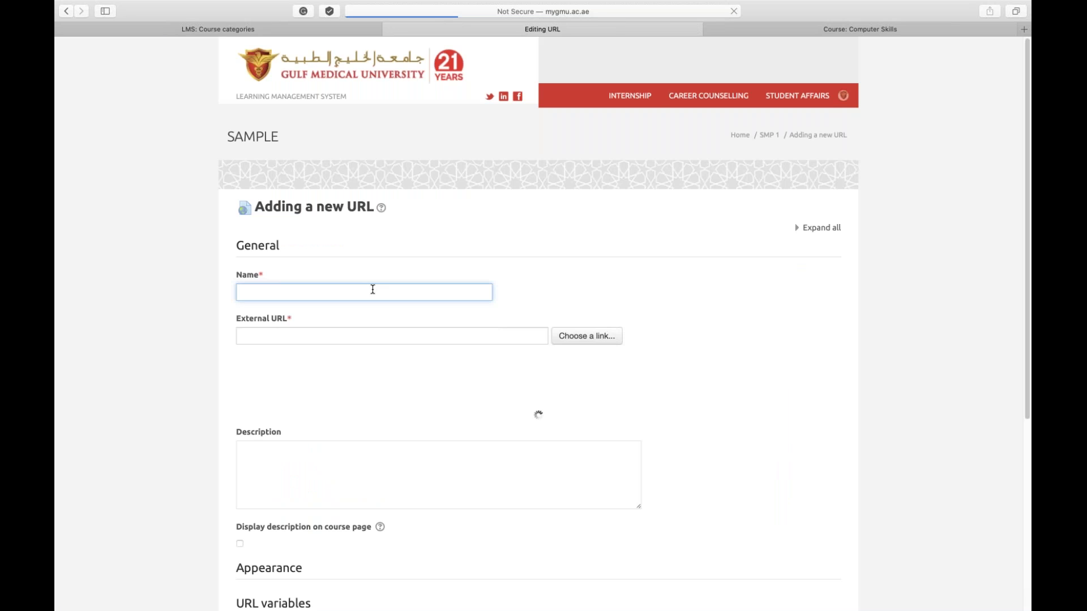
{"action": "type", "text": "Timetable"}
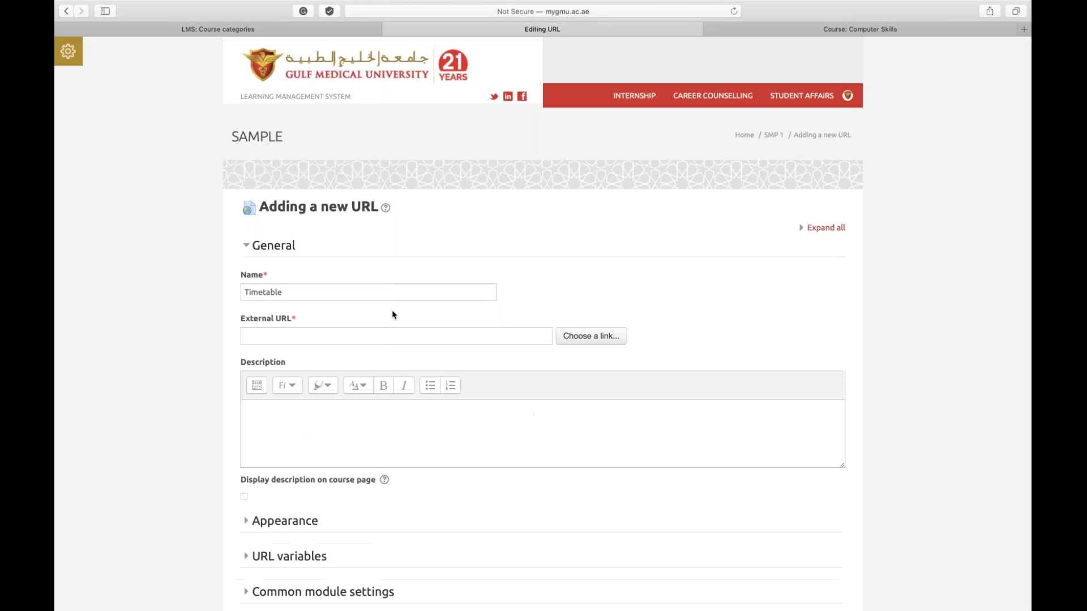
{"action": "left_click", "coordinate": [369, 337]}
{"action": "key", "text": "super+v"}
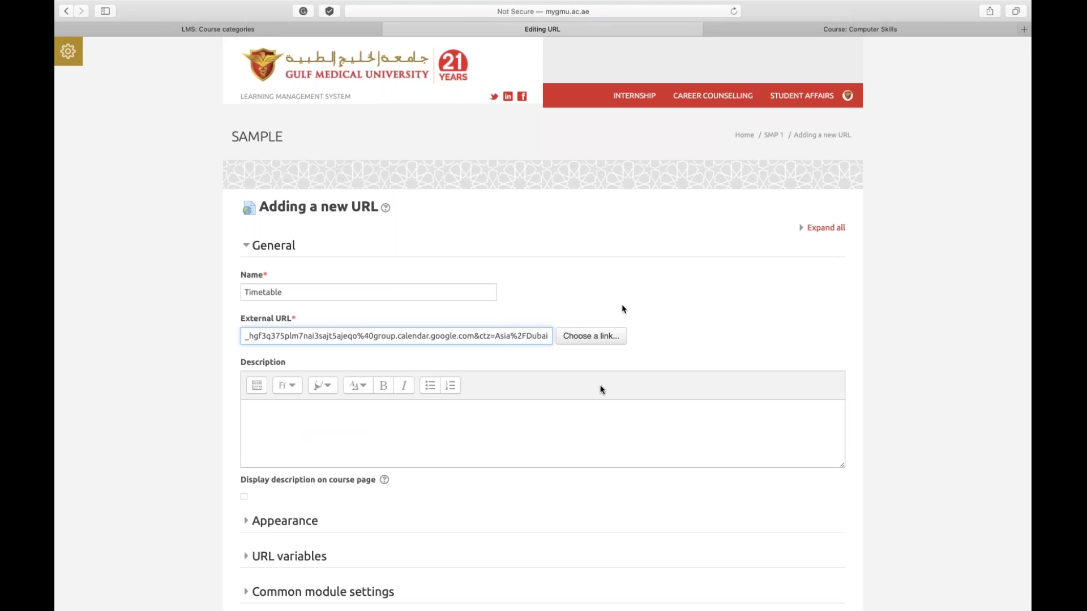
{"action": "scroll", "coordinate": [602, 389], "scroll_direction": "down", "scroll_amount": 1}
{"action": "scroll", "coordinate": [601, 389], "scroll_direction": "down", "scroll_amount": 5}
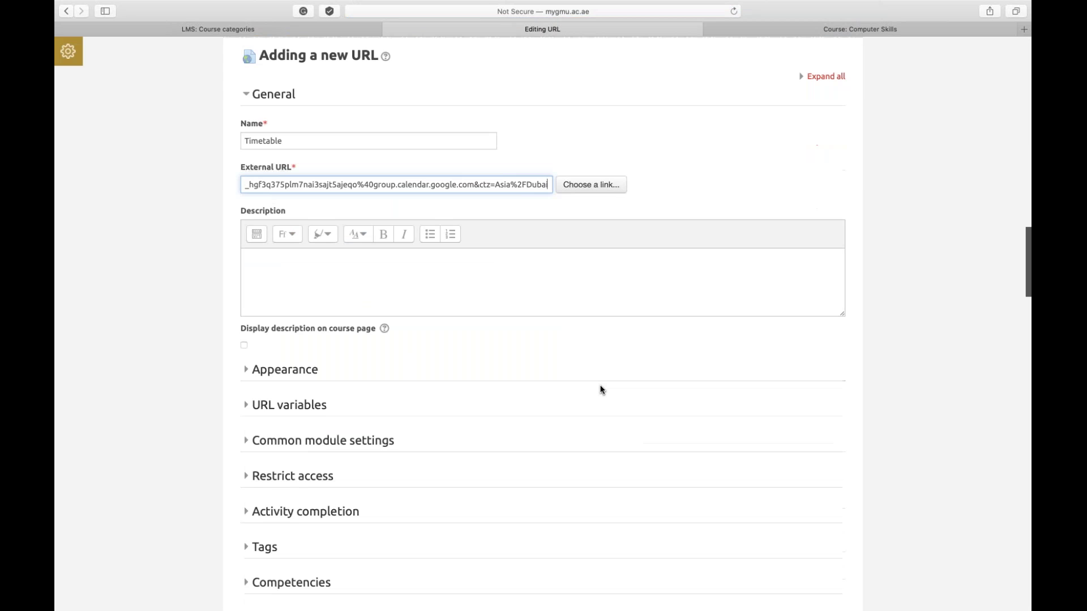
{"action": "scroll", "coordinate": [601, 390], "scroll_direction": "down", "scroll_amount": 7}
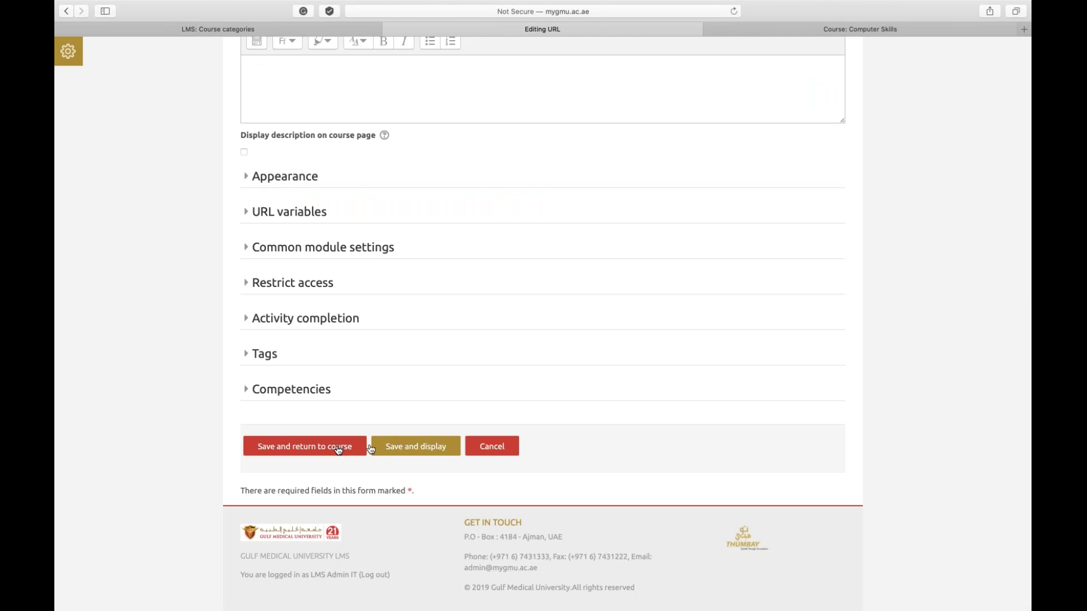
{"action": "left_click", "coordinate": [338, 450]}
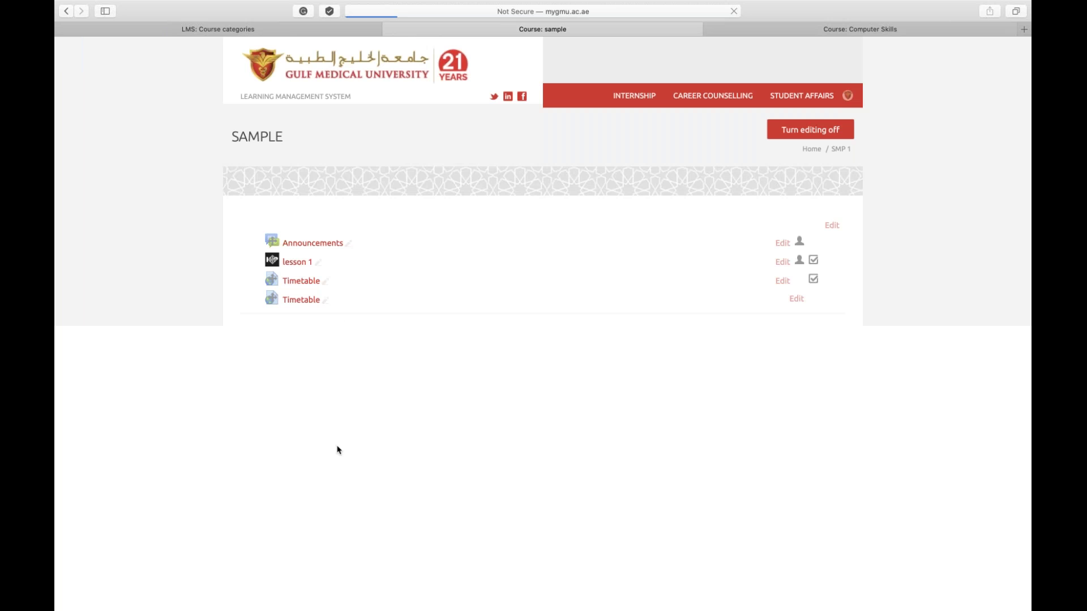
{"action": "left_click", "coordinate": [303, 301]}
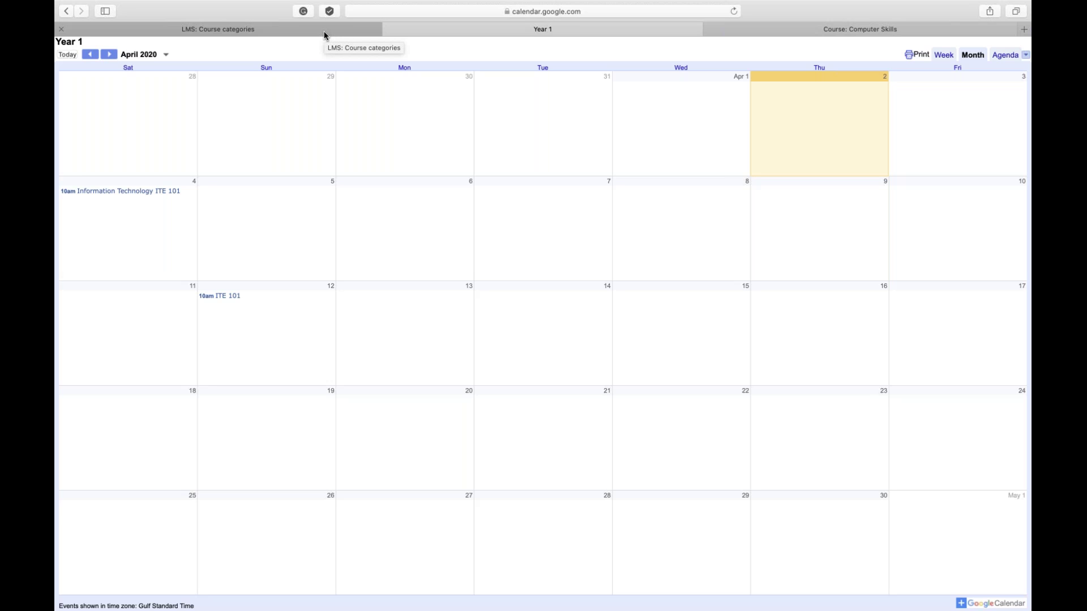
View the Year 1 public timetable page, then switch to the Google Calendar Day view in Chrome
{"action": "left_click", "coordinate": [326, 35]}
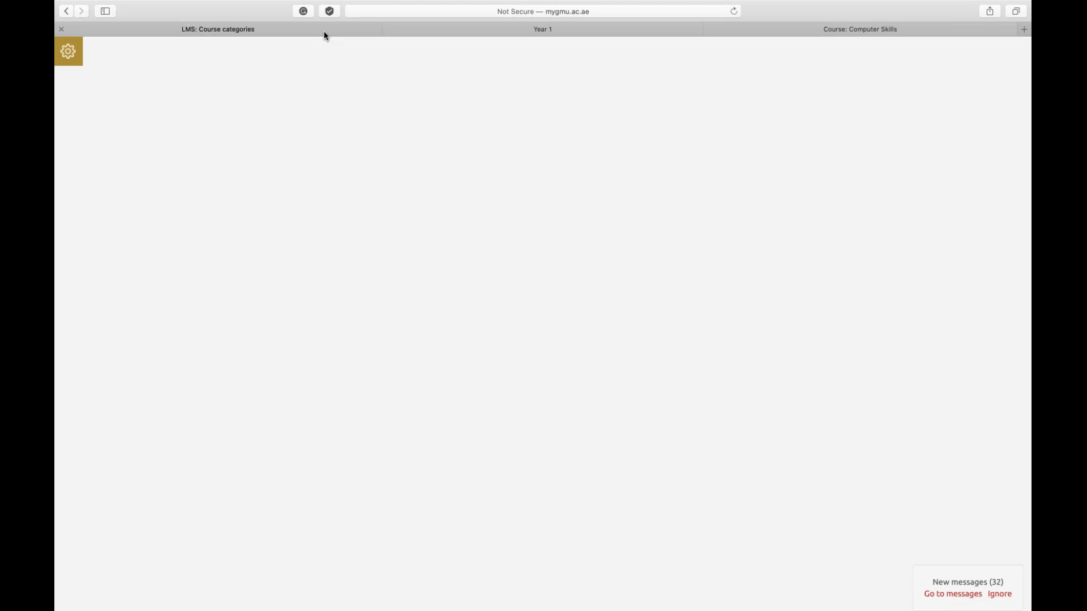
{"action": "left_click", "coordinate": [563, 34]}
{"action": "mouse_move", "coordinate": [461, 606]}
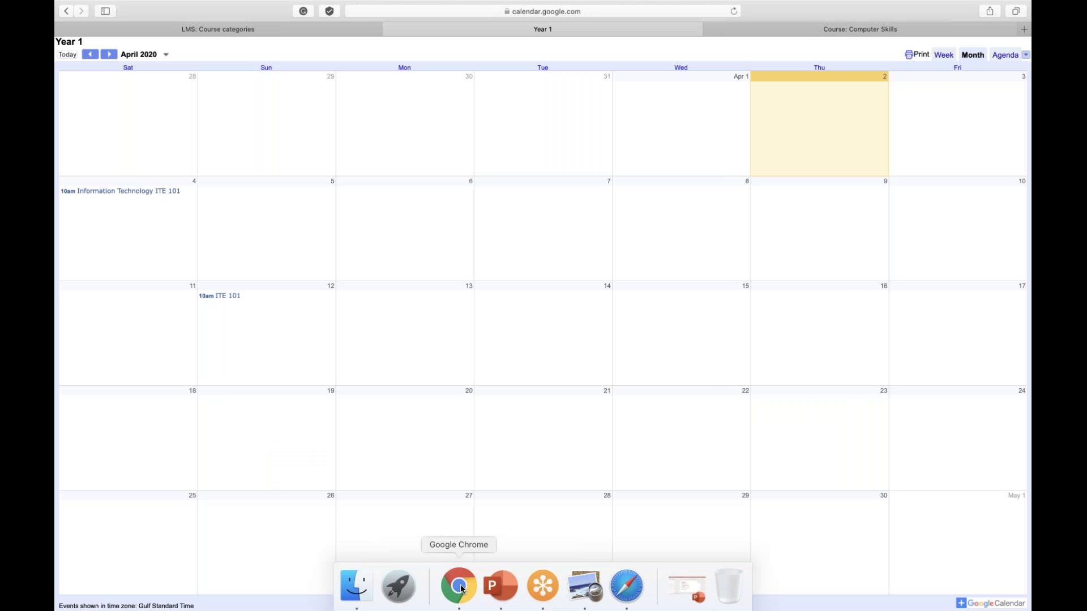
{"action": "left_click", "coordinate": [459, 587]}
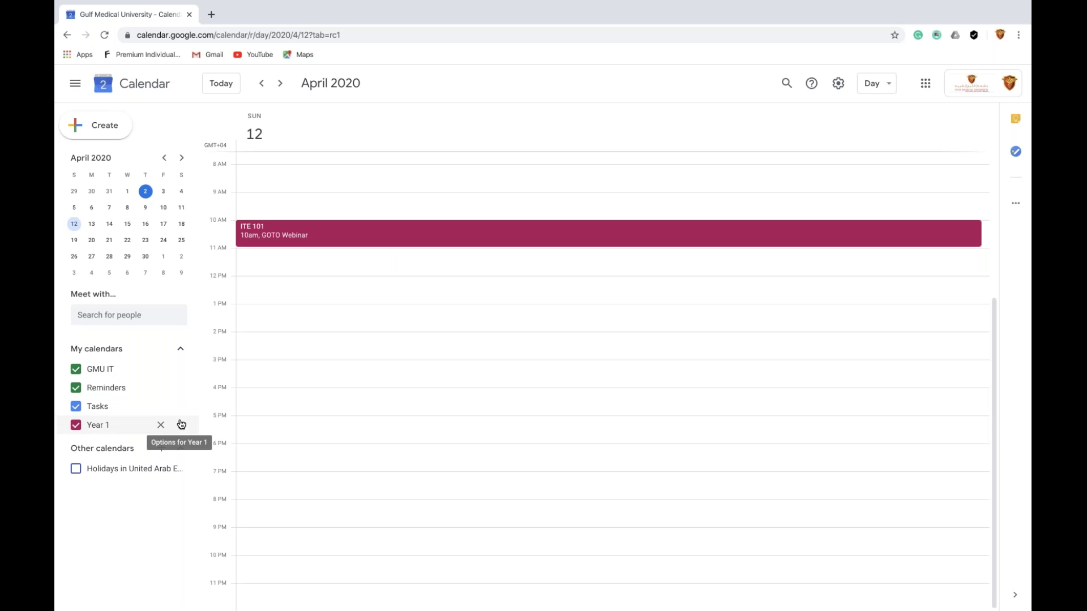
Open the Year 1 calendar's Settings and sharing page at the Integrate calendar section
{"action": "left_click", "coordinate": [181, 424]}
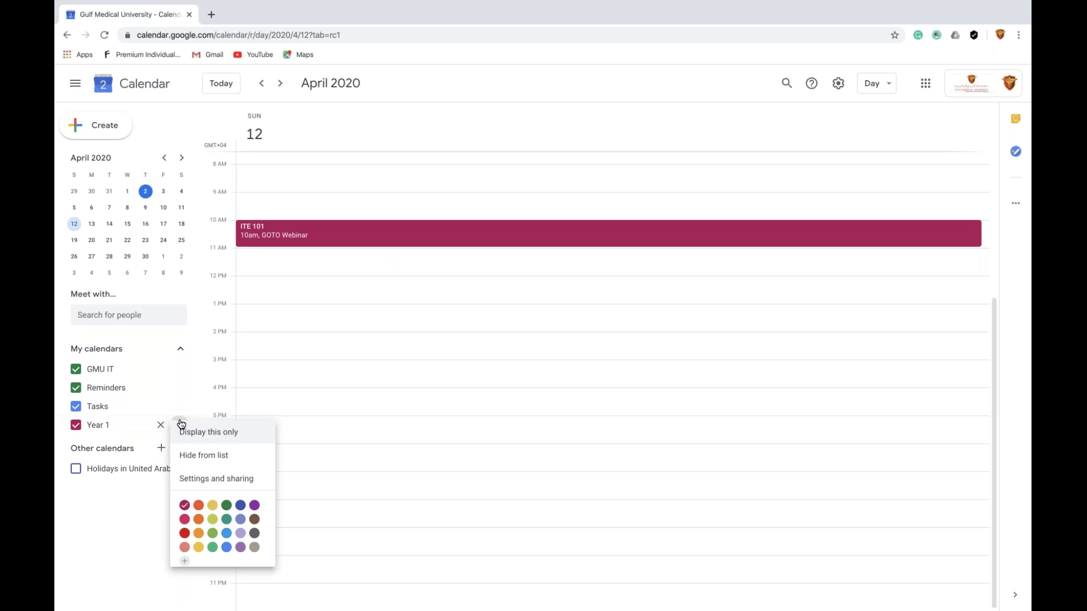
{"action": "left_click", "coordinate": [218, 478]}
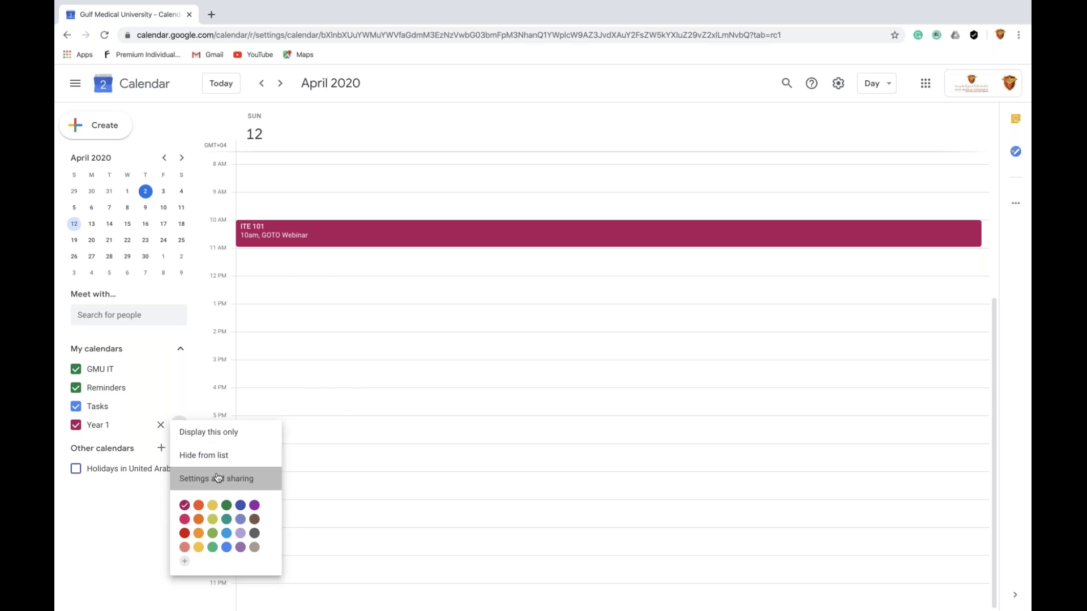
{"action": "scroll", "coordinate": [487, 416], "scroll_direction": "down", "scroll_amount": 7}
{"action": "scroll", "coordinate": [487, 416], "scroll_direction": "down", "scroll_amount": 1}
{"action": "scroll", "coordinate": [486, 416], "scroll_direction": "down", "scroll_amount": 8}
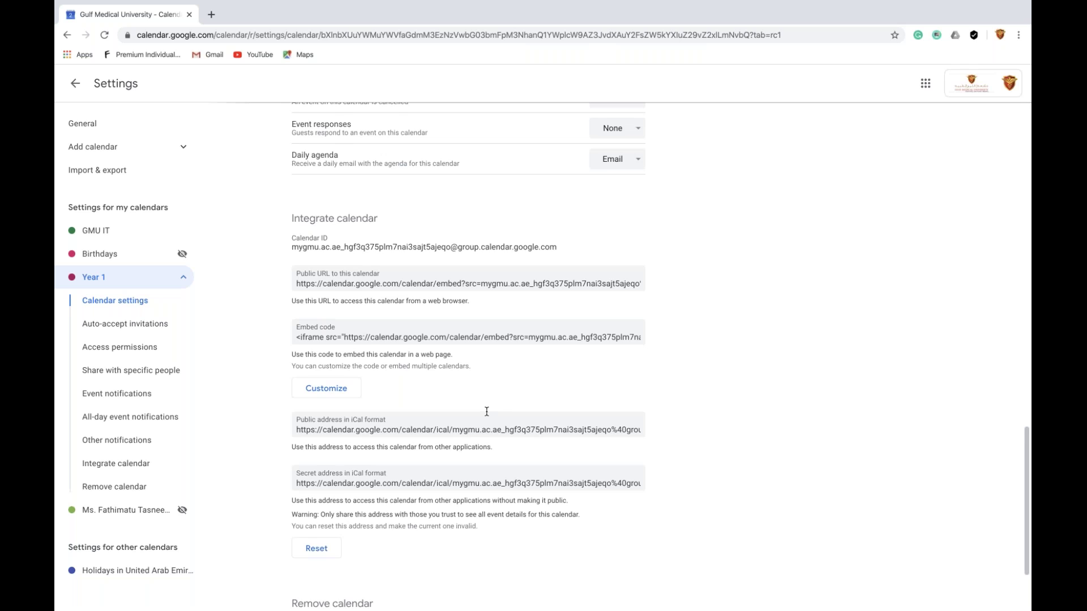
{"action": "scroll", "coordinate": [487, 414], "scroll_direction": "up", "scroll_amount": 1}
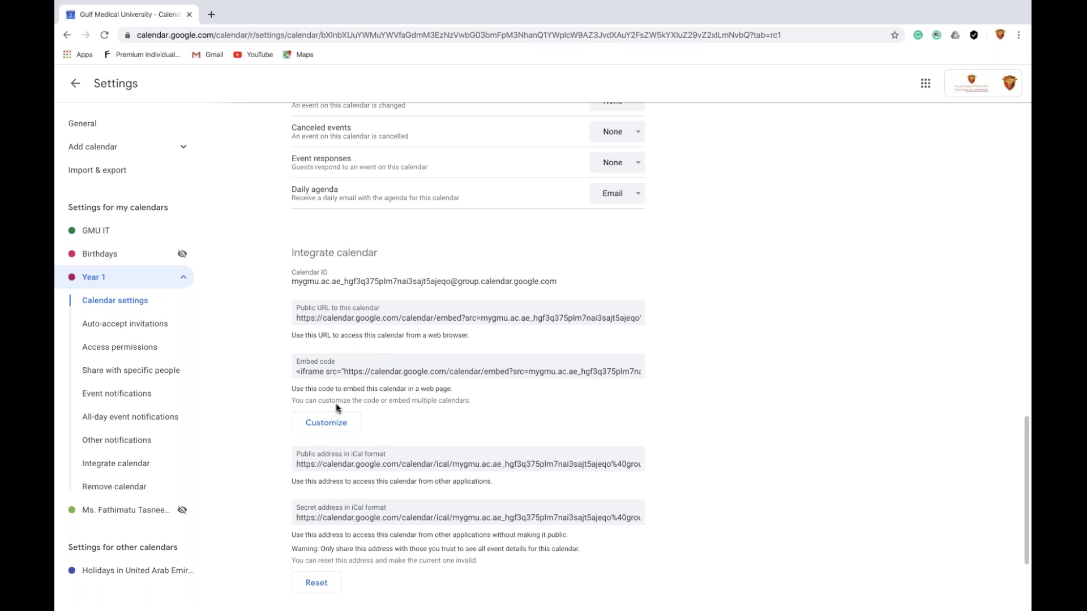
Select the Year 1 public calendar URL, then go back to the day view
{"action": "left_click", "coordinate": [342, 369]}
{"action": "left_click", "coordinate": [380, 319]}
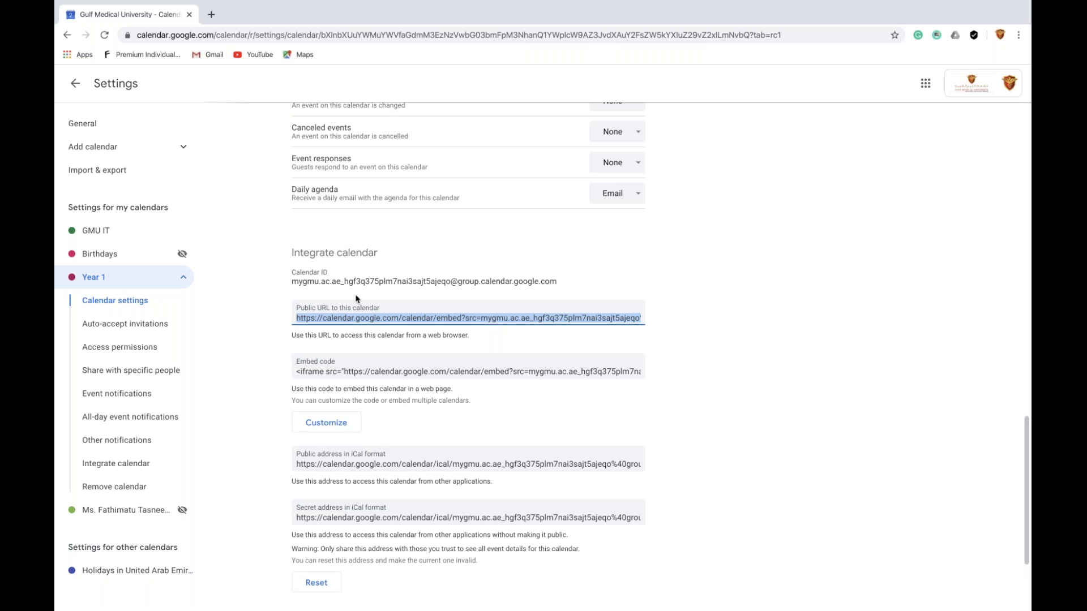
{"action": "left_click", "coordinate": [68, 42]}
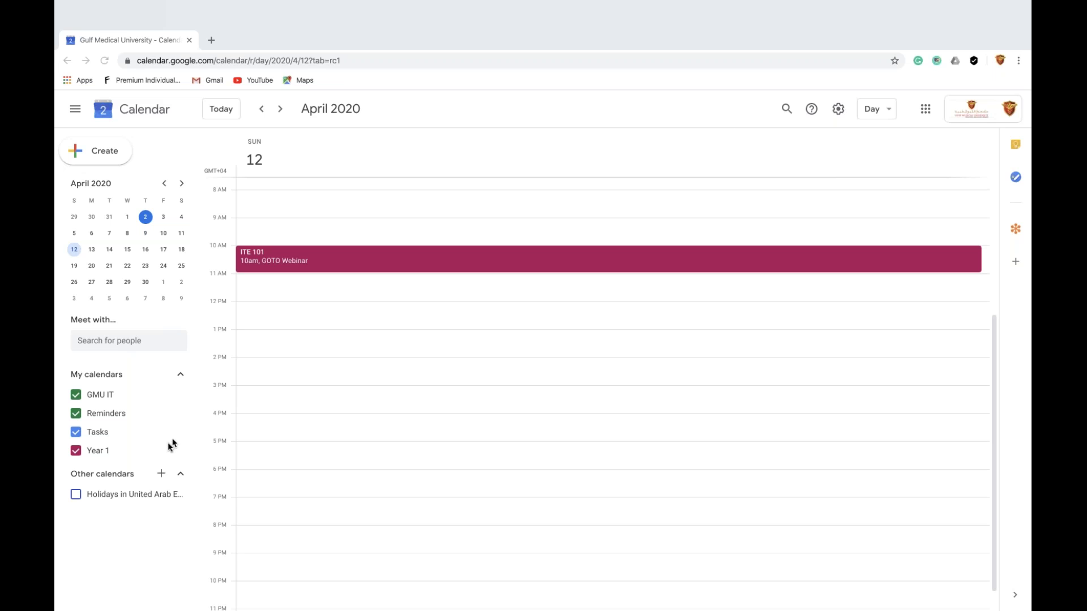
Make the Year 1 calendar public, accepting the warning and keeping 'See all event details'
{"action": "left_click", "coordinate": [141, 448]}
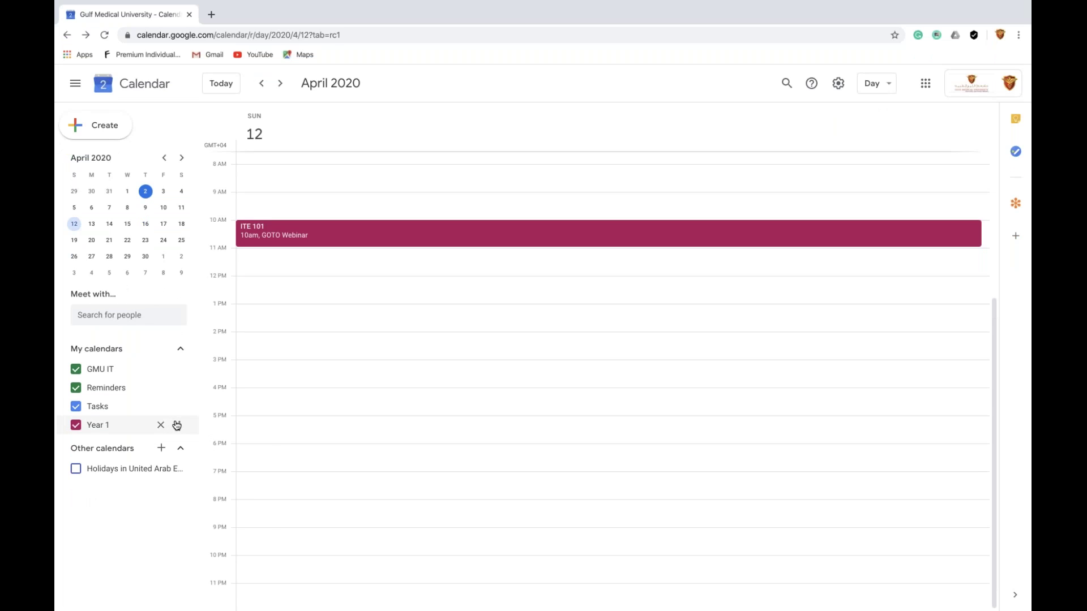
{"action": "left_click", "coordinate": [176, 425]}
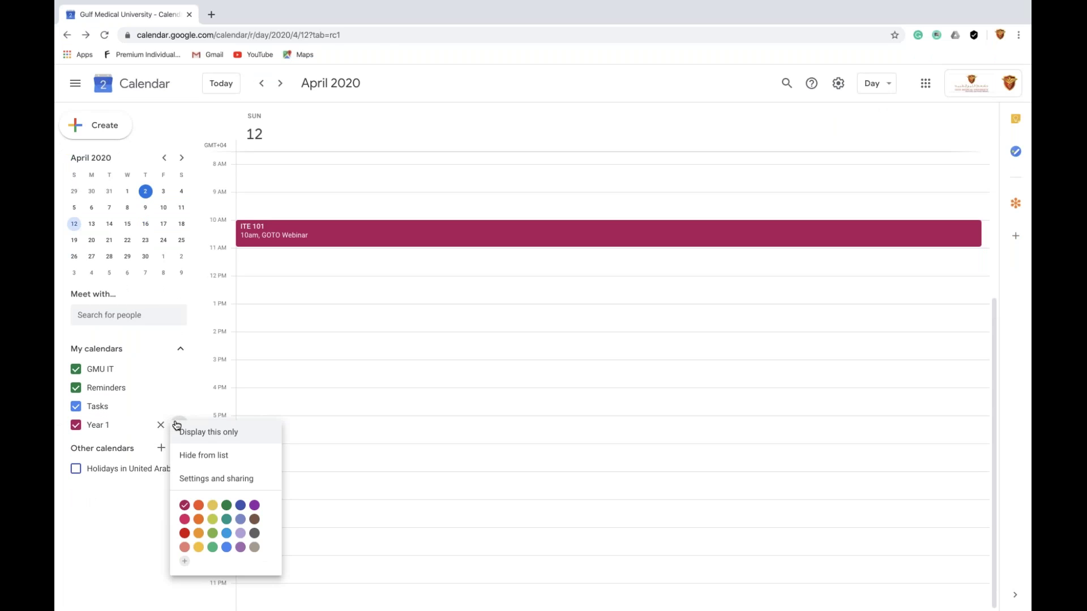
{"action": "left_click", "coordinate": [217, 478]}
{"action": "scroll", "coordinate": [250, 389], "scroll_direction": "down", "scroll_amount": 8}
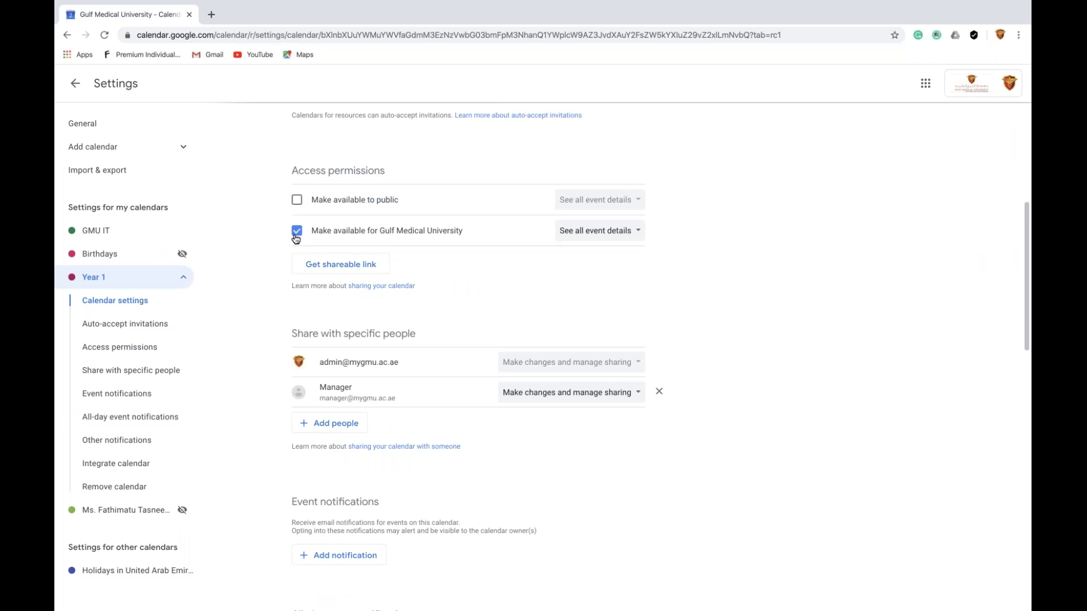
{"action": "left_click", "coordinate": [296, 200]}
{"action": "left_click", "coordinate": [623, 373]}
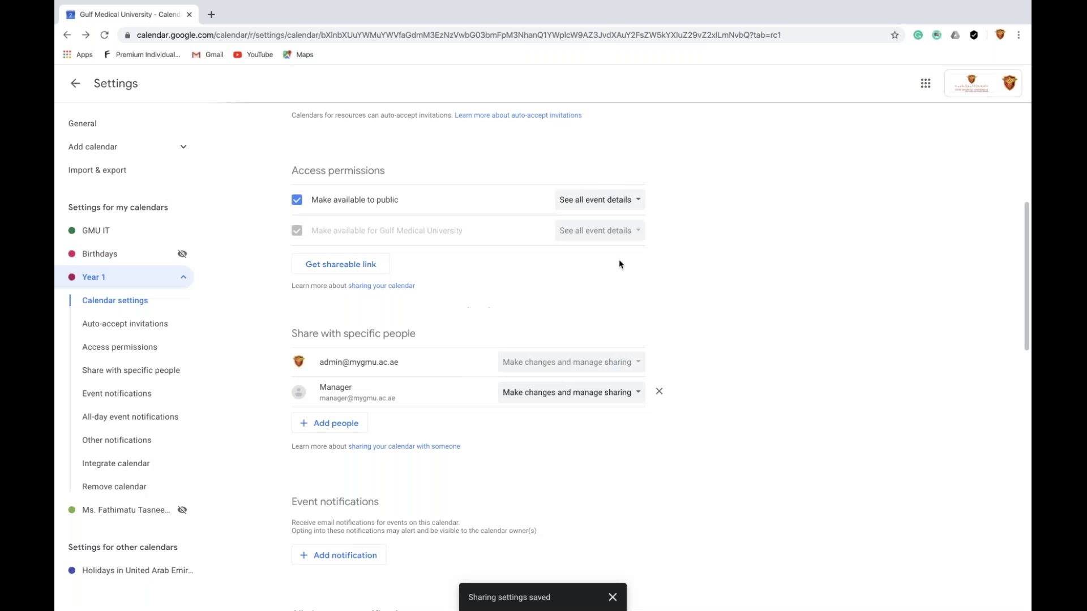
{"action": "left_click", "coordinate": [591, 201]}
{"action": "left_click", "coordinate": [594, 204]}
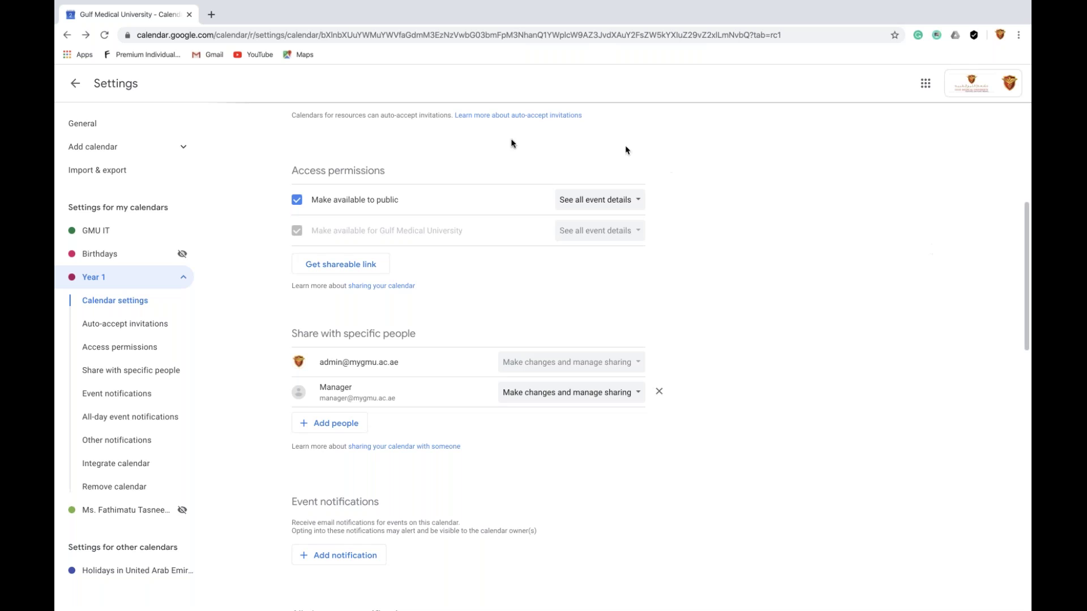
Leave the Year 1 settings and return to the calendar day view with the sidebar shown
{"action": "left_click", "coordinate": [76, 85]}
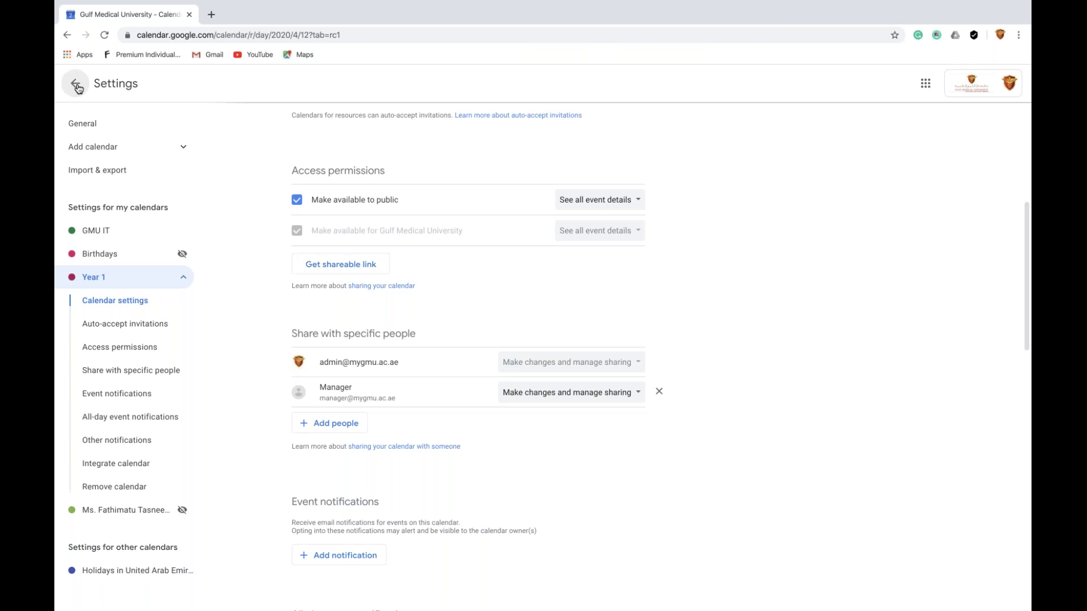
{"action": "left_click", "coordinate": [78, 88]}
{"action": "left_click", "coordinate": [79, 90]}
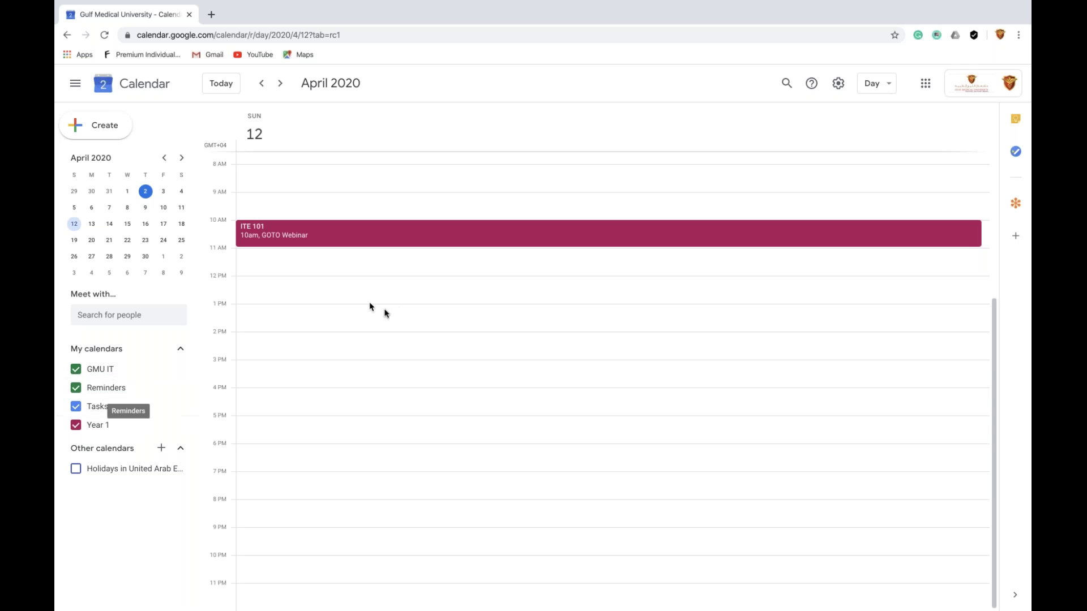
Hide GMU IT, Reminders, Tasks and Year 1 one by one, then show all four again
{"action": "left_click", "coordinate": [76, 369]}
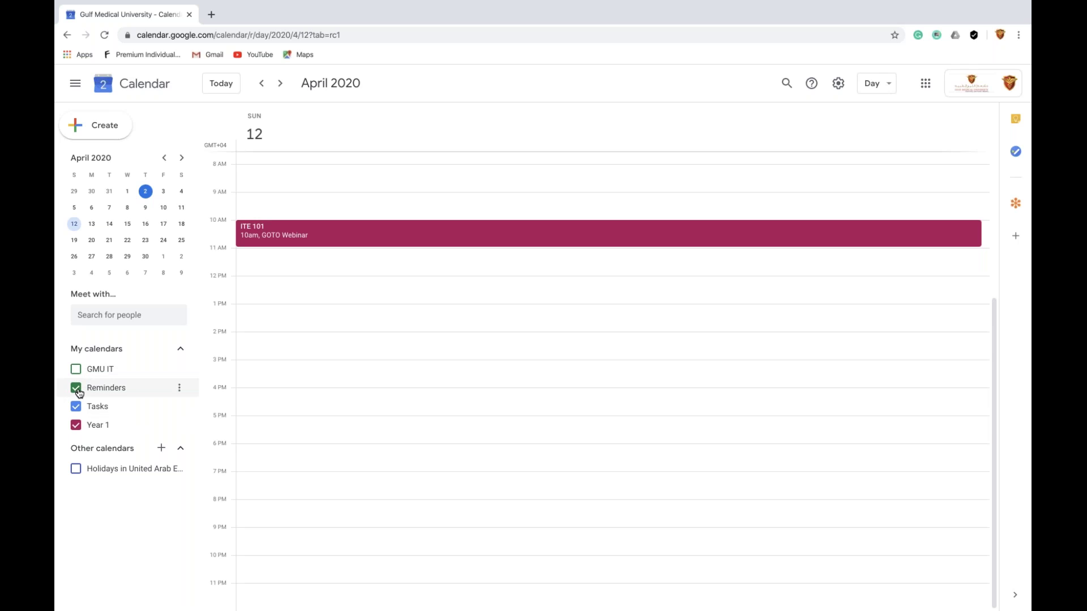
{"action": "left_click", "coordinate": [76, 388]}
{"action": "left_click", "coordinate": [76, 407]}
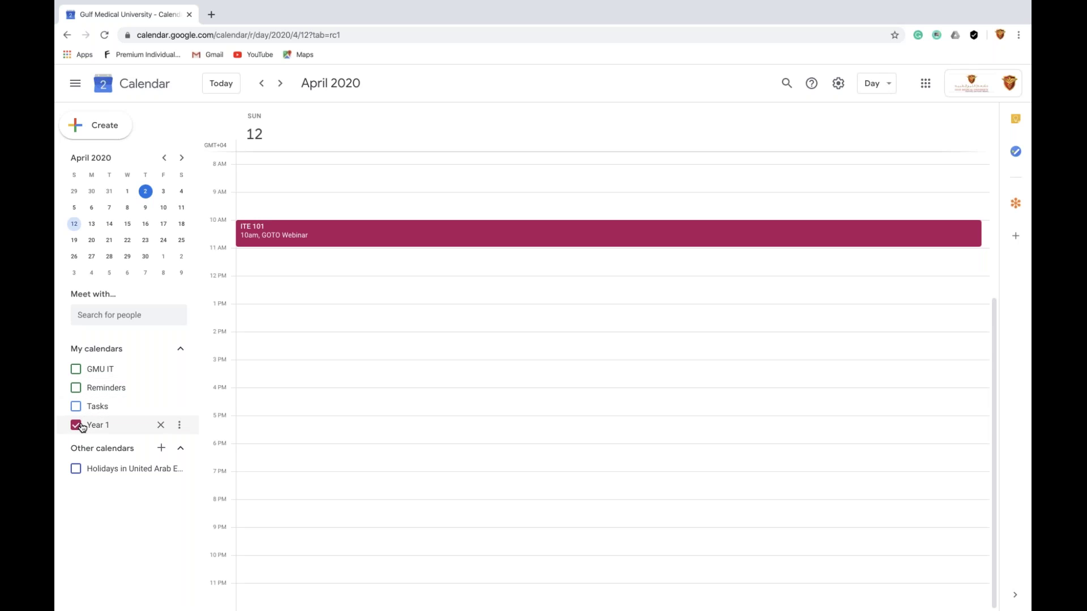
{"action": "left_click", "coordinate": [77, 425]}
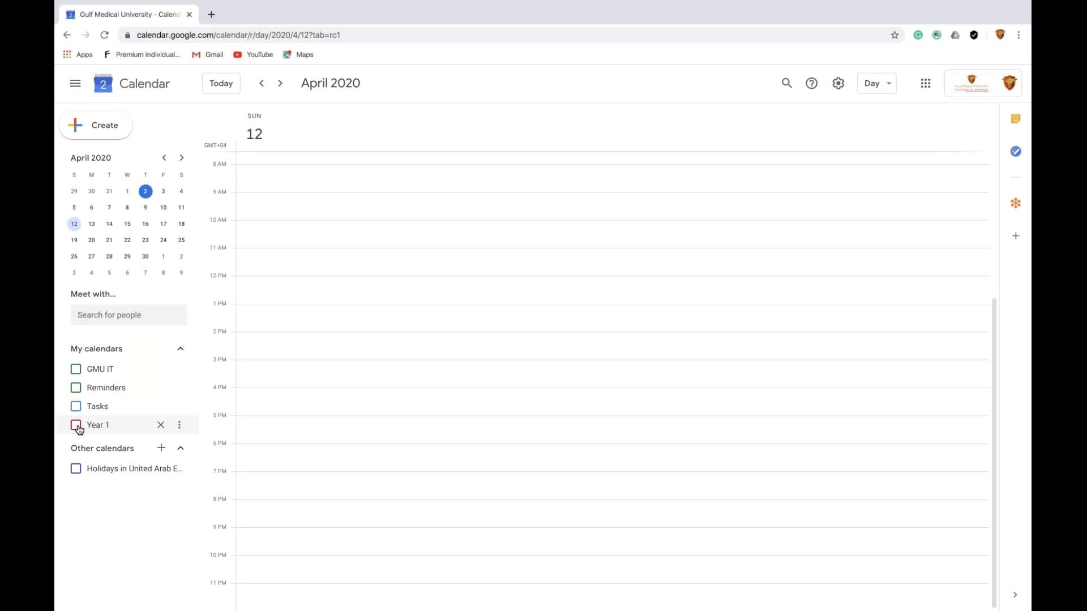
{"action": "left_click", "coordinate": [77, 426]}
{"action": "left_click", "coordinate": [76, 407]}
{"action": "left_click", "coordinate": [76, 389]}
{"action": "left_click", "coordinate": [77, 370]}
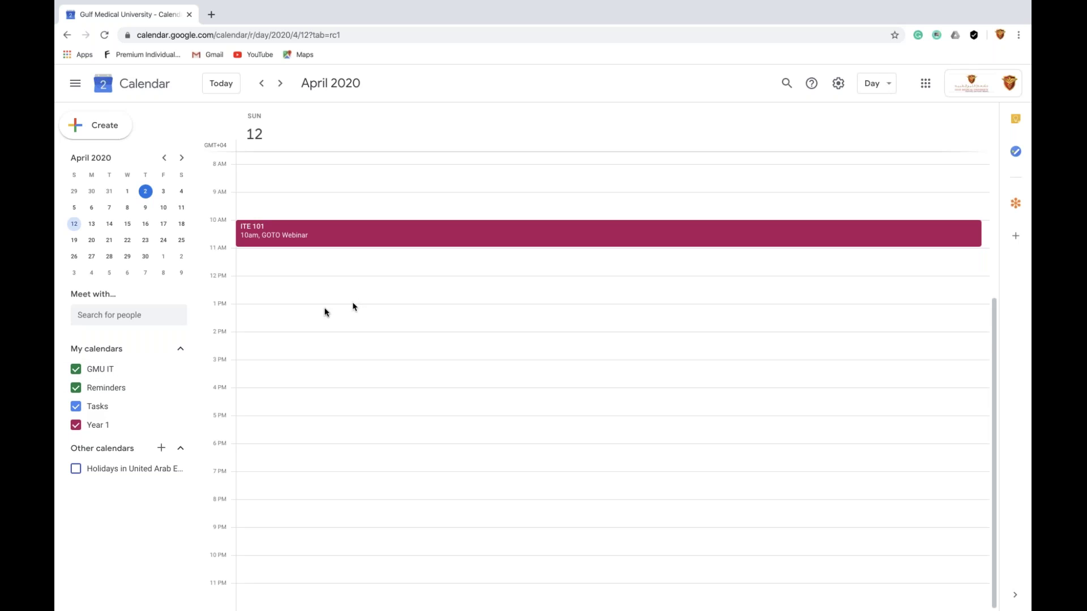
Leave GMU IT and Reminders hidden while Tasks and Year 1 stay shown with ITE 101 visible
{"action": "left_click", "coordinate": [76, 425]}
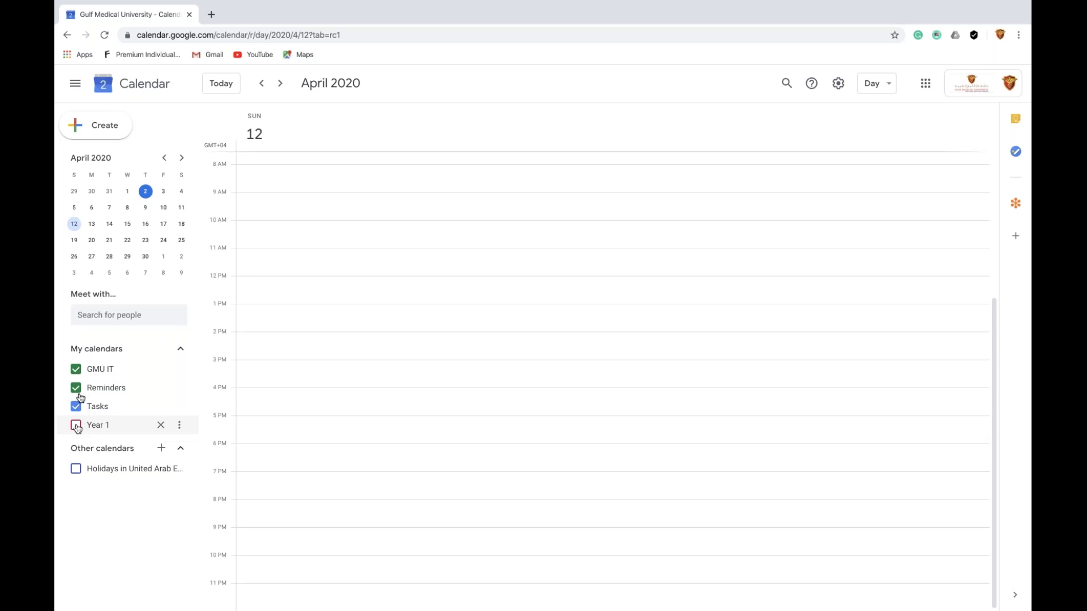
{"action": "left_click", "coordinate": [76, 371]}
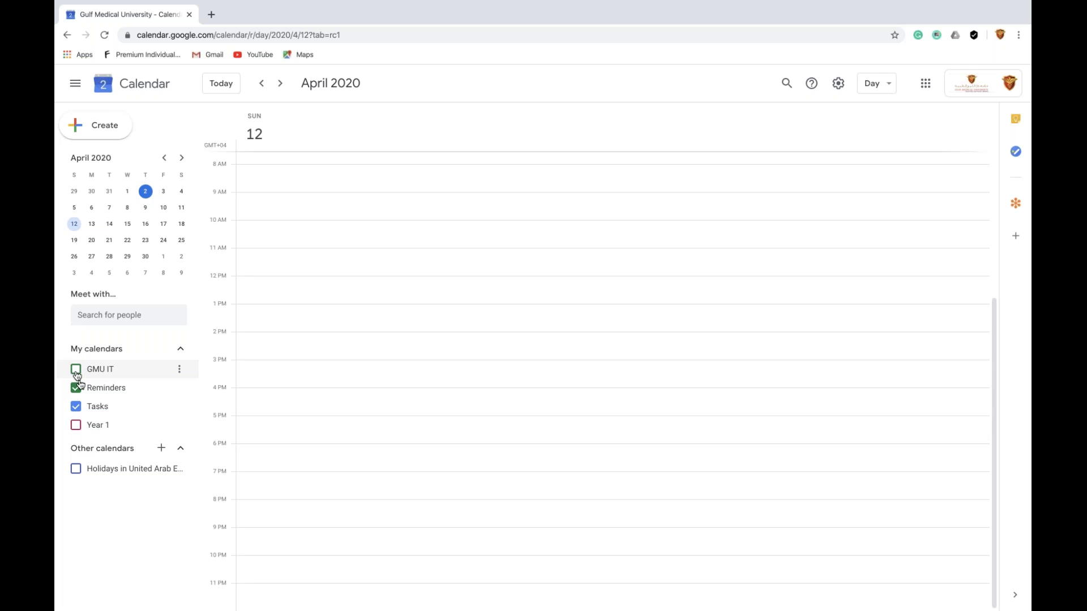
{"action": "left_click", "coordinate": [78, 389]}
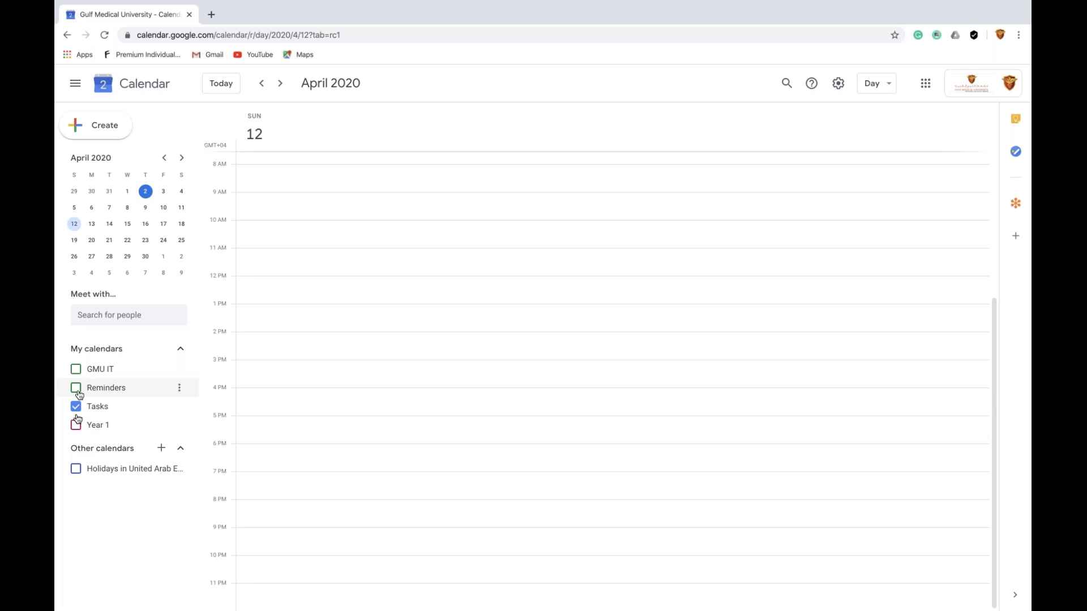
{"action": "left_click", "coordinate": [77, 425]}
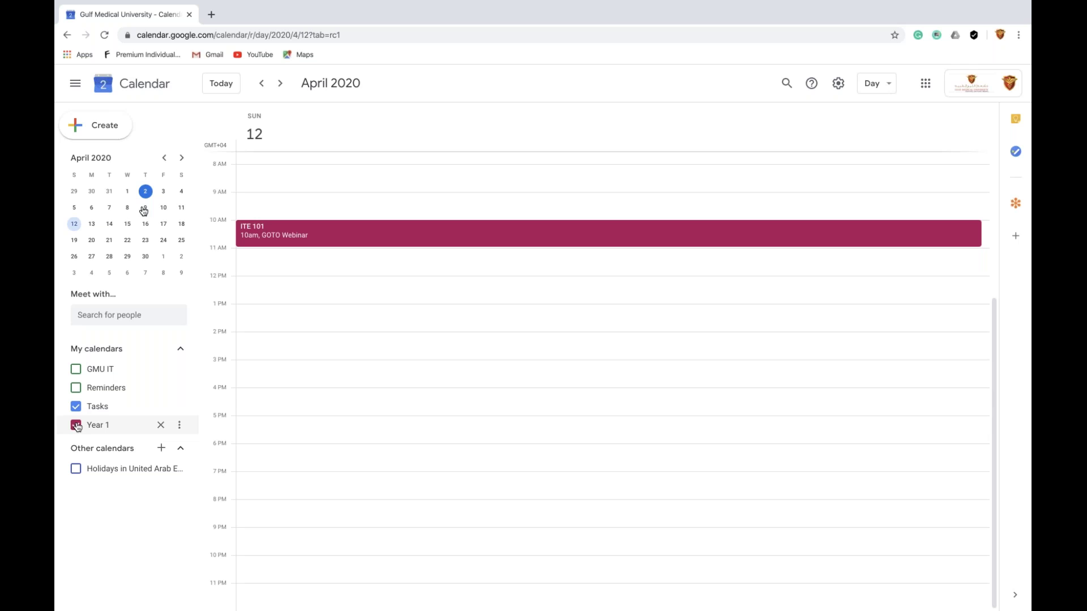
{"action": "mouse_move", "coordinate": [343, 5]}
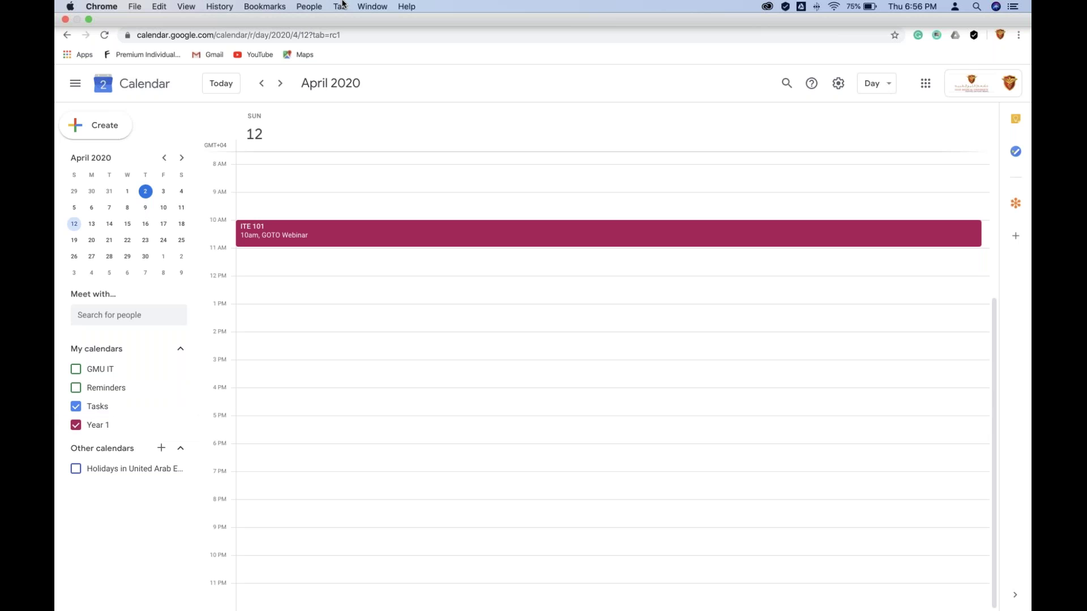
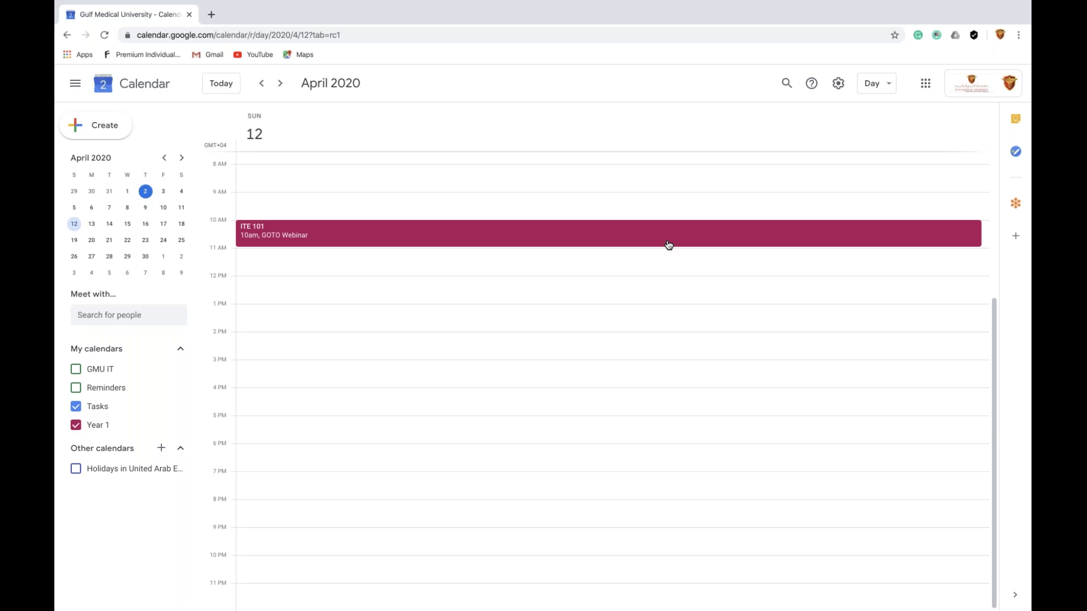
Delete the ITE 101 event and drag out a new 11am–3:45pm event on April 12
{"action": "right_click", "coordinate": [668, 245]}
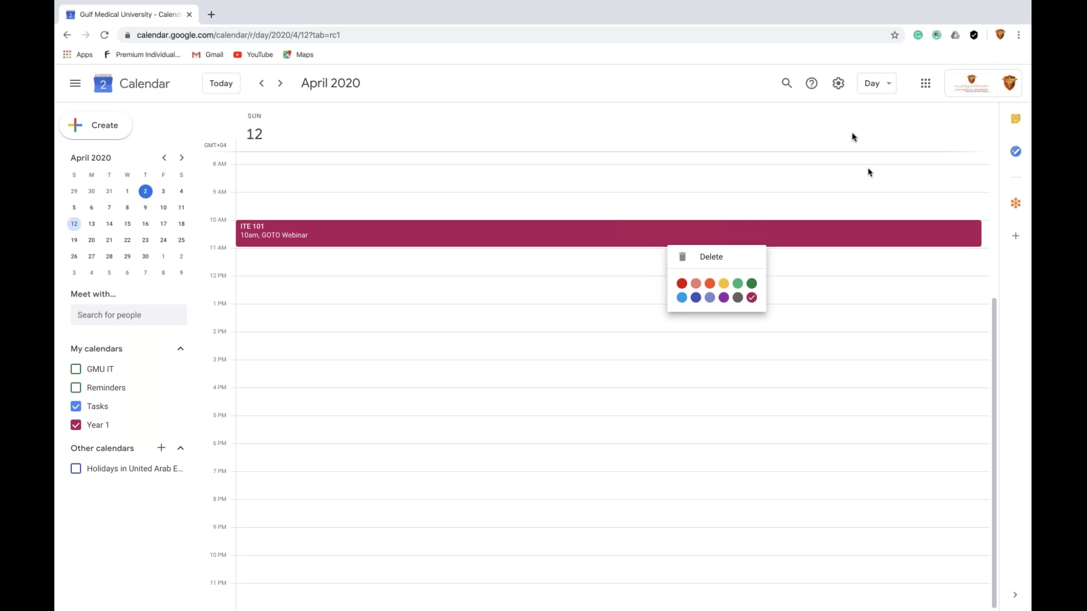
{"action": "left_click", "coordinate": [685, 261]}
{"action": "left_click_drag", "start_coordinate": [685, 260], "coordinate": [521, 380]}
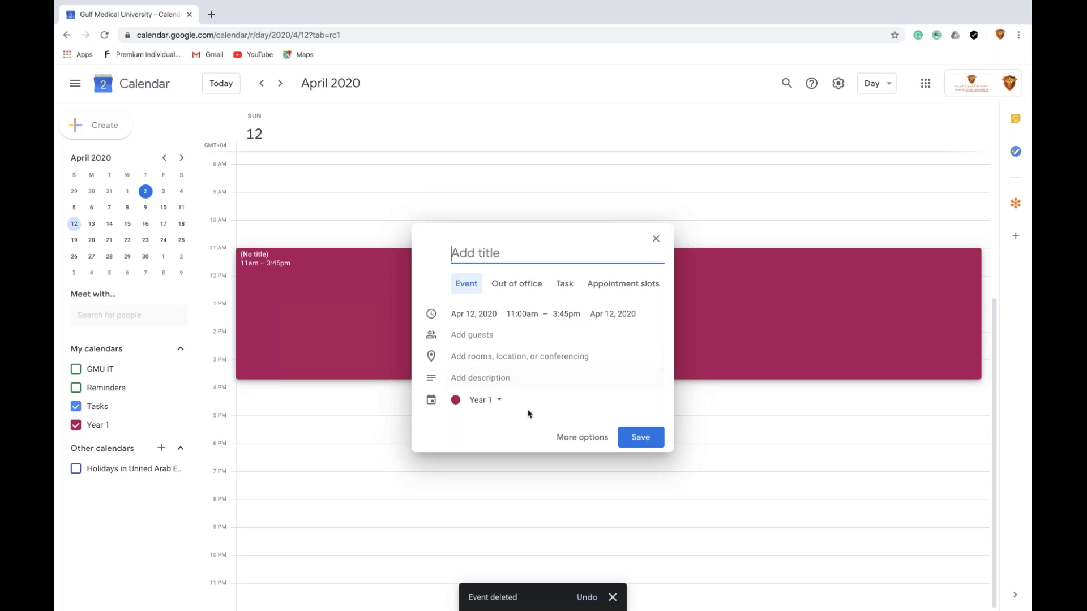
Open the untitled draft in the full editor, begin adding guests, then discard it unsaved
{"action": "left_click", "coordinate": [574, 439]}
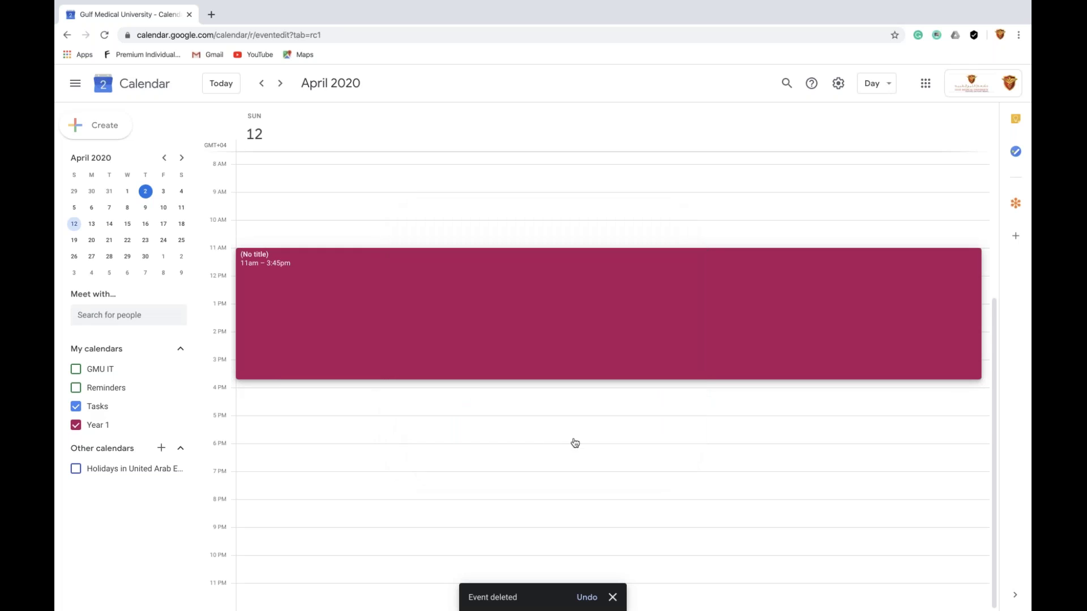
{"action": "left_click", "coordinate": [541, 219]}
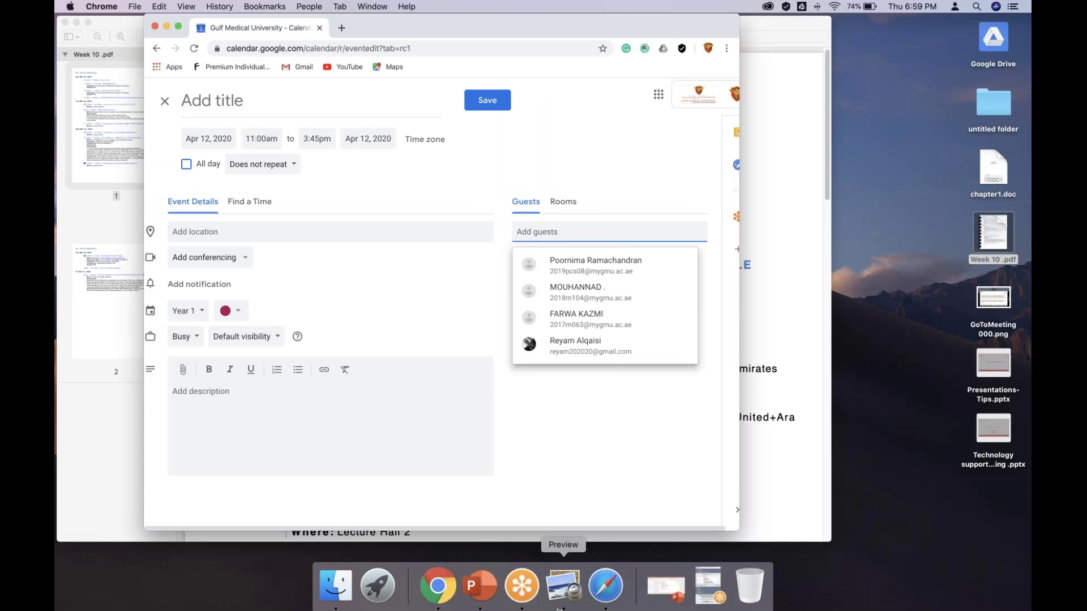
{"action": "left_click", "coordinate": [691, 590]}
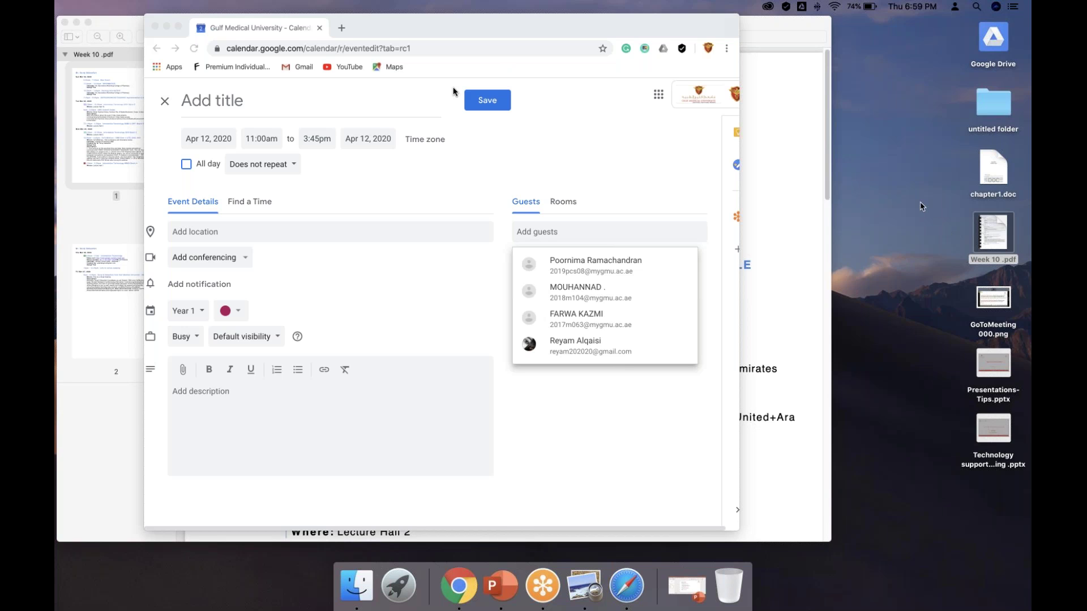
{"action": "left_click", "coordinate": [165, 103]}
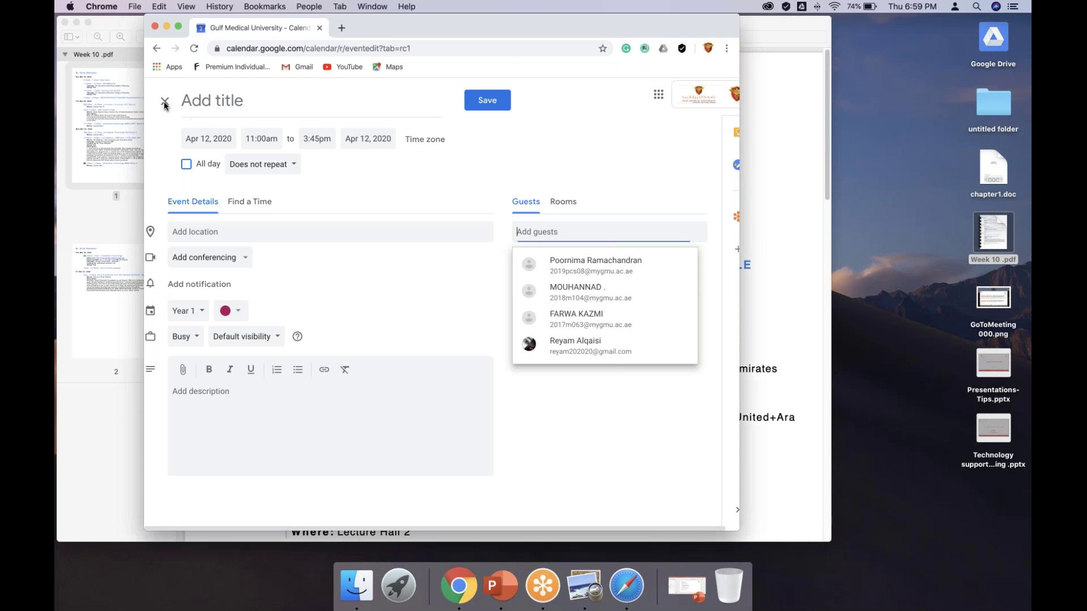
{"action": "left_click", "coordinate": [166, 103]}
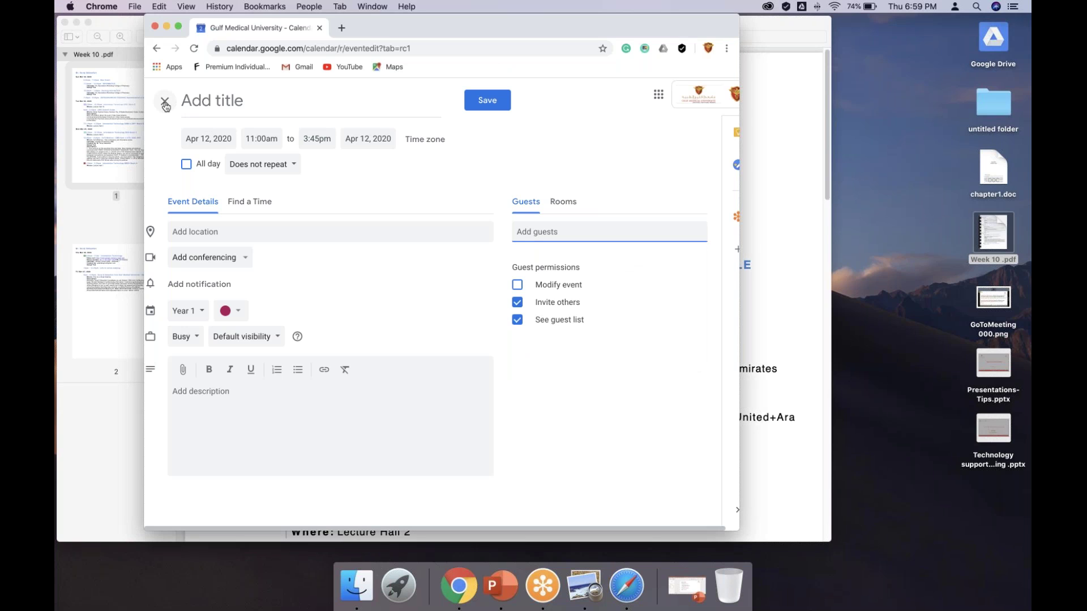
{"action": "left_click", "coordinate": [165, 104]}
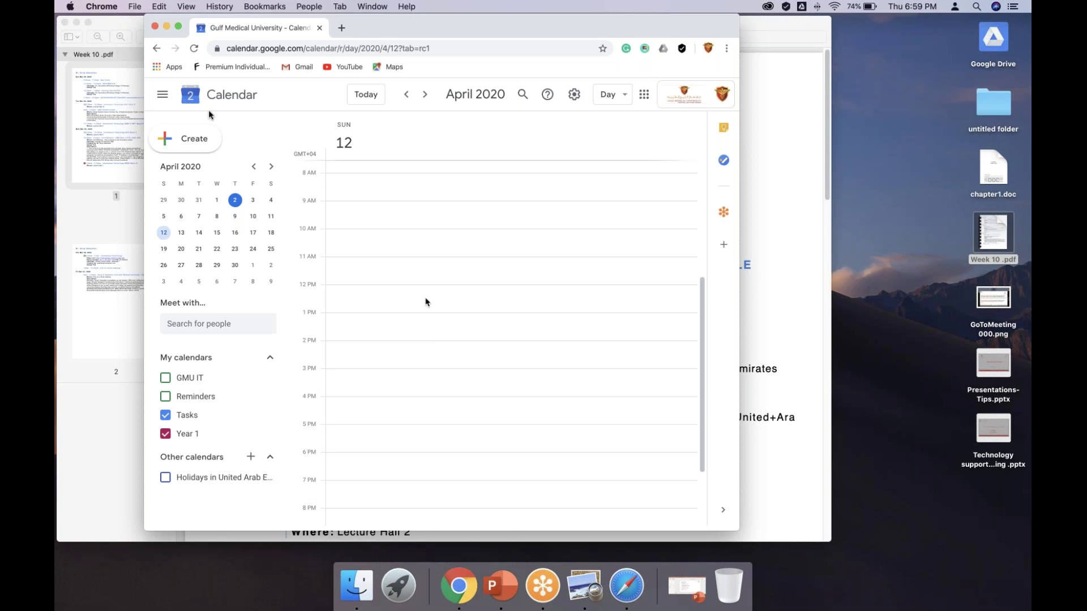
Maximise Chrome and draft a 9am–12pm event on April 12 in the full editor
{"action": "left_click", "coordinate": [179, 25]}
{"action": "left_click_drag", "start_coordinate": [294, 197], "coordinate": [293, 270]}
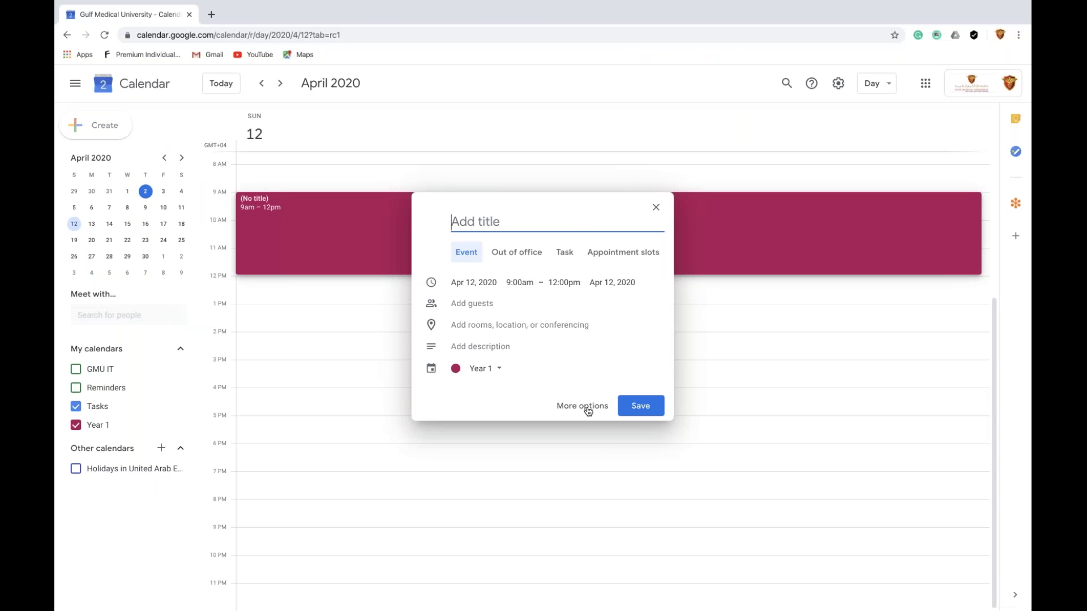
{"action": "left_click", "coordinate": [582, 407]}
Cancel a Custom repeat so the event stays non-repeating, then close the draft unsaved
{"action": "left_click", "coordinate": [186, 159]}
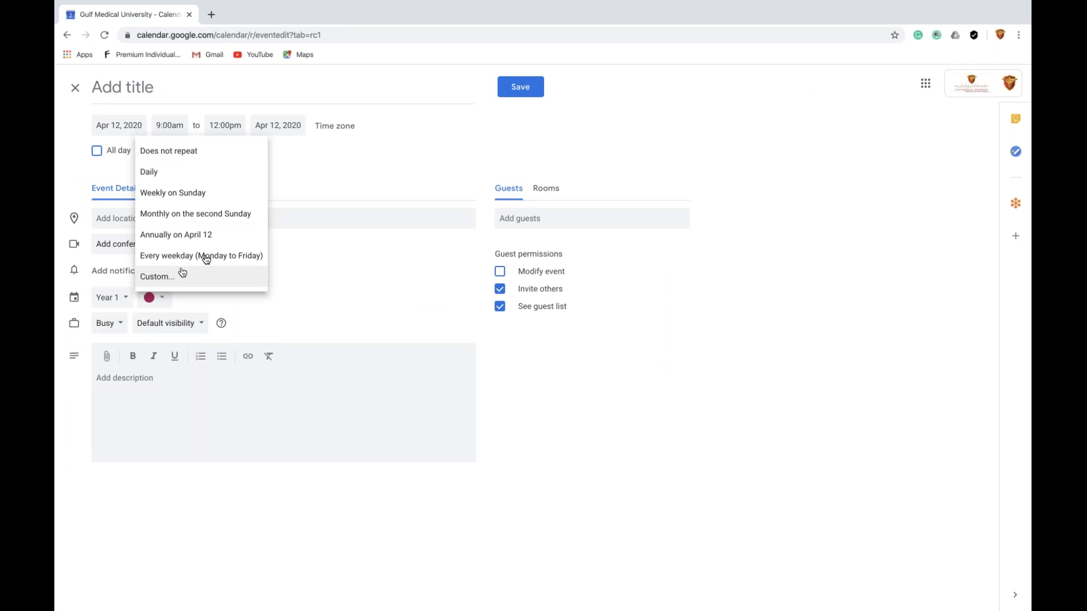
{"action": "left_click", "coordinate": [171, 286]}
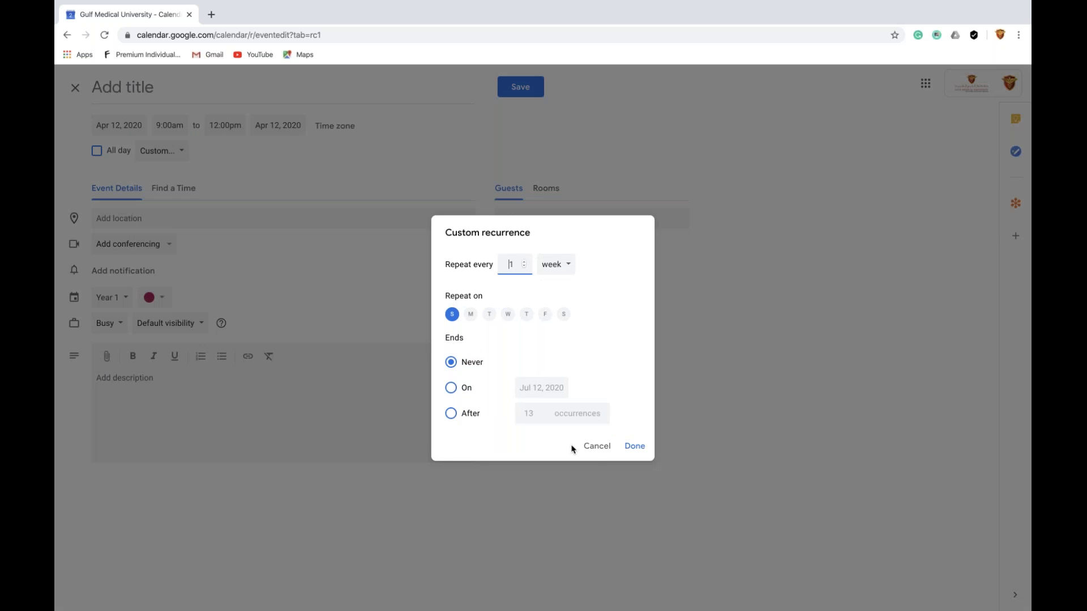
{"action": "left_click", "coordinate": [596, 447]}
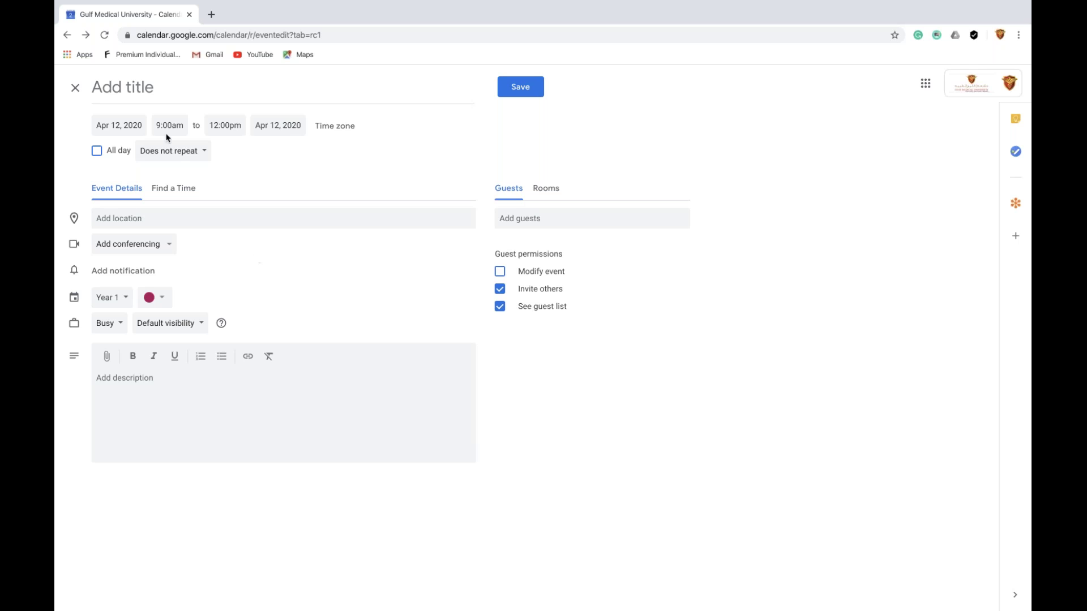
{"action": "left_click", "coordinate": [76, 89]}
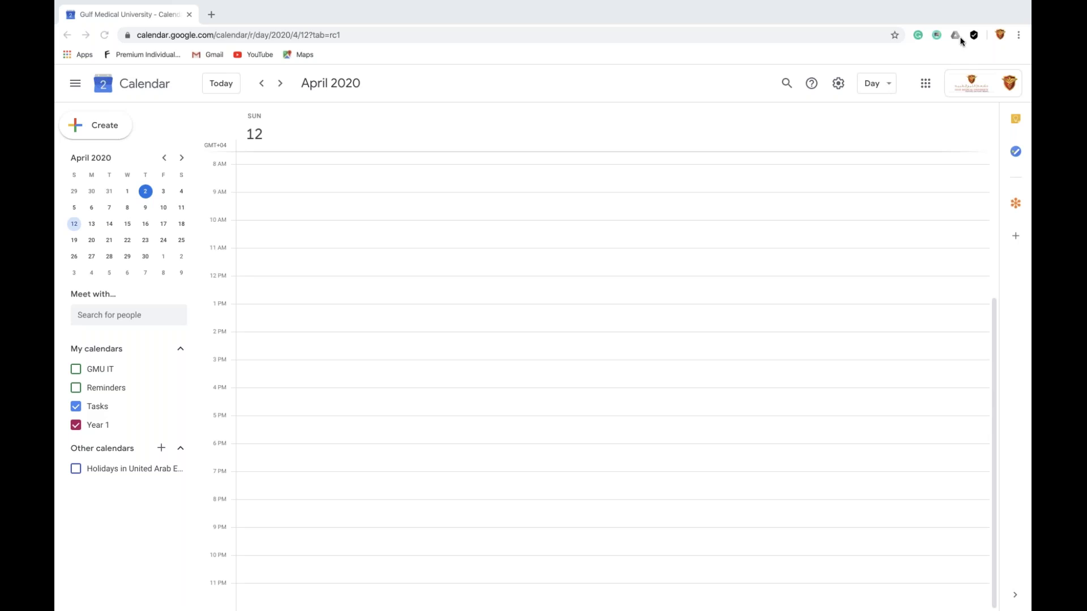
{"action": "mouse_move", "coordinate": [819, 610]}
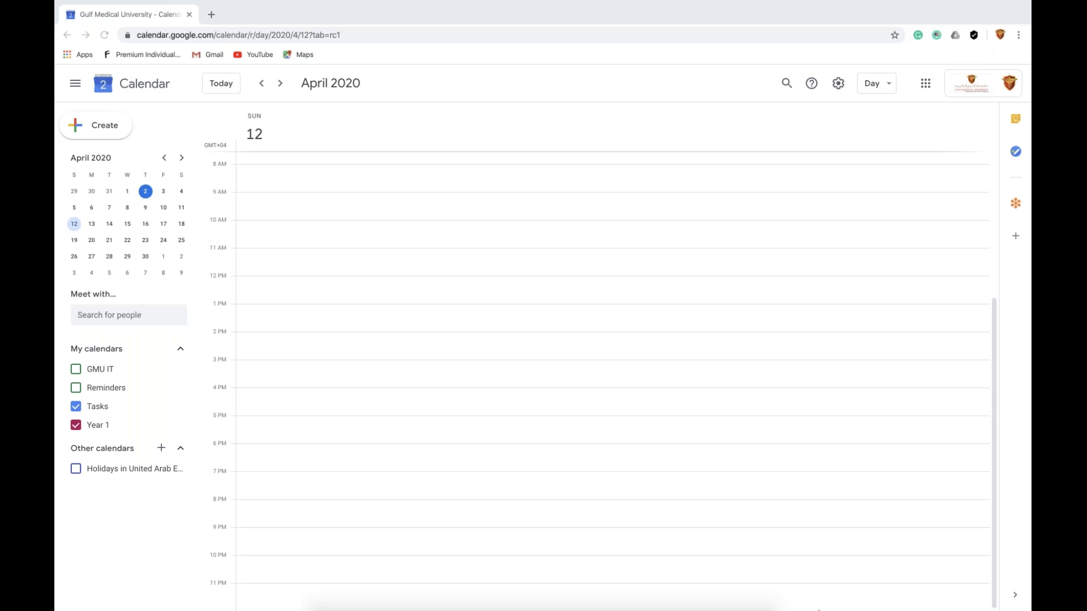
Check GoToMeeting, exit Chrome full screen, and restore the GoToWebinar Control Panel
{"action": "left_click", "coordinate": [526, 593]}
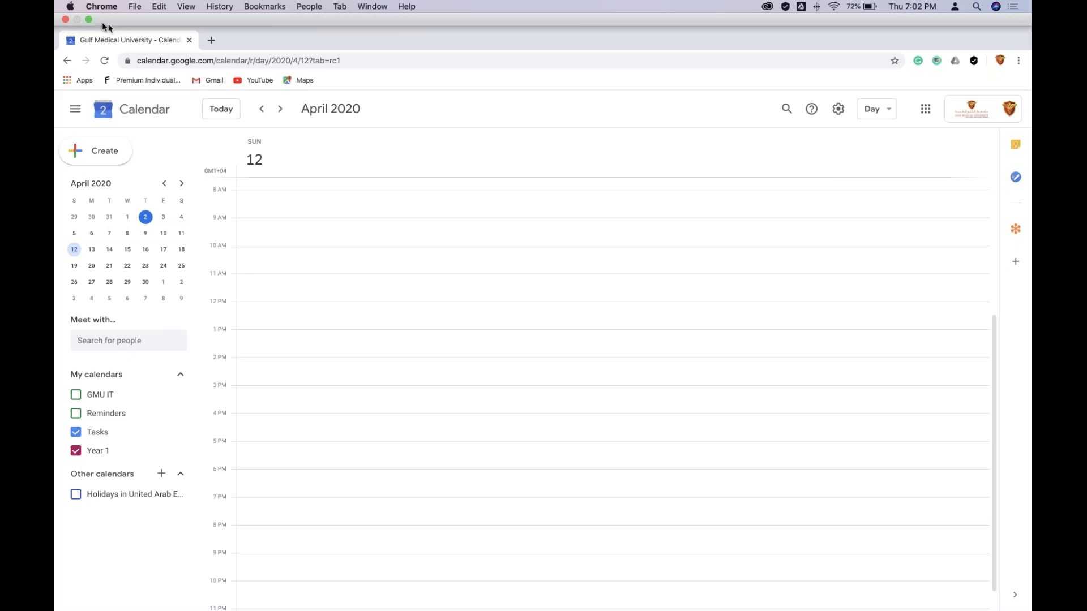
{"action": "left_click", "coordinate": [87, 20]}
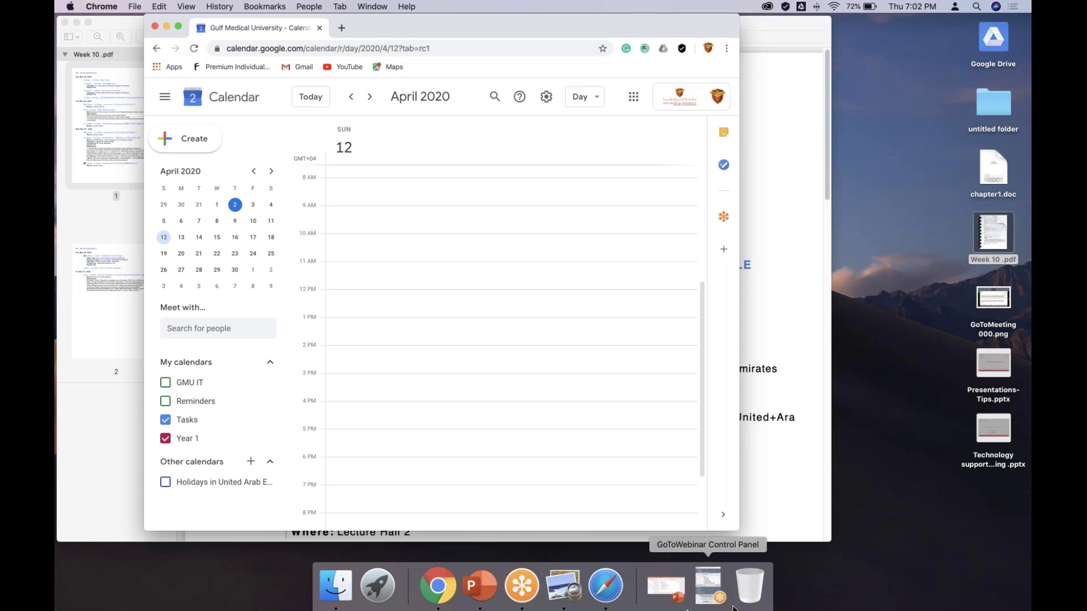
{"action": "left_click", "coordinate": [732, 607]}
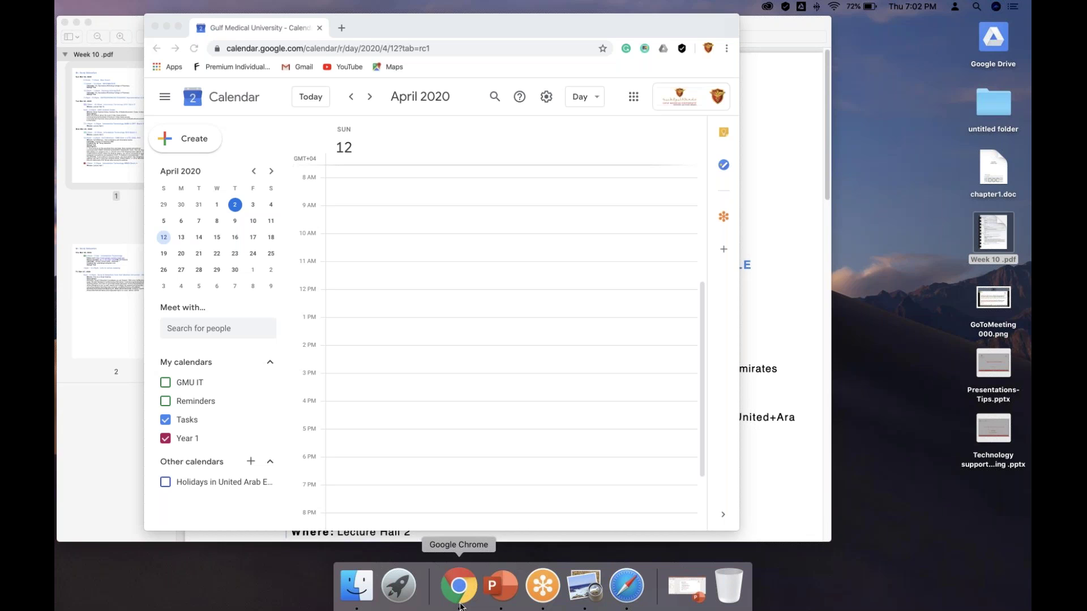
Select the Year 1 calendar's public URL under Integrate calendar, then open a blank tab
{"action": "left_click", "coordinate": [460, 607]}
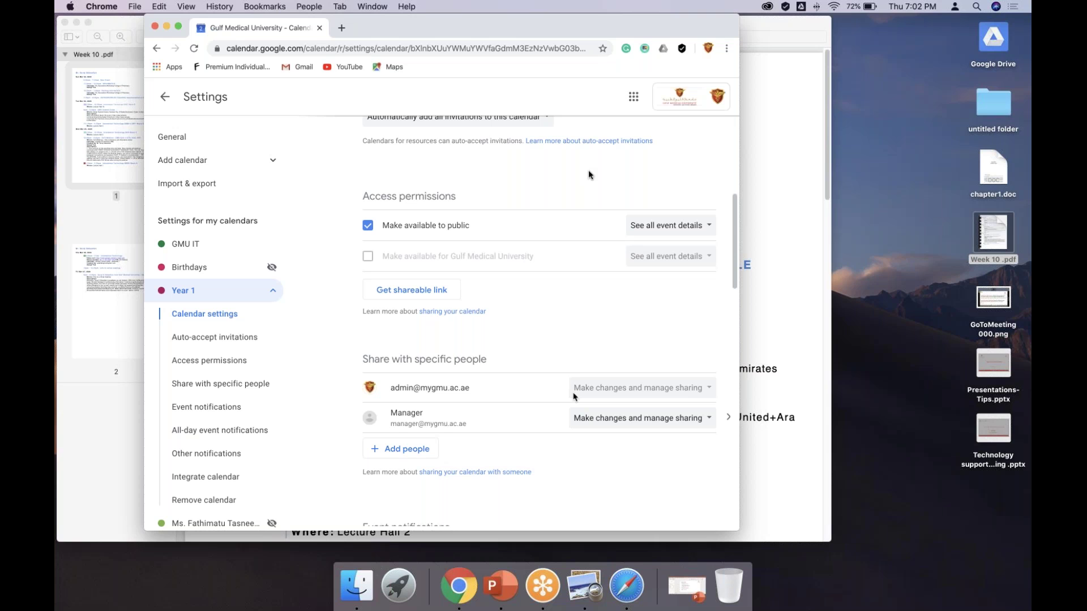
{"action": "scroll", "coordinate": [490, 232], "scroll_direction": "down", "scroll_amount": 6}
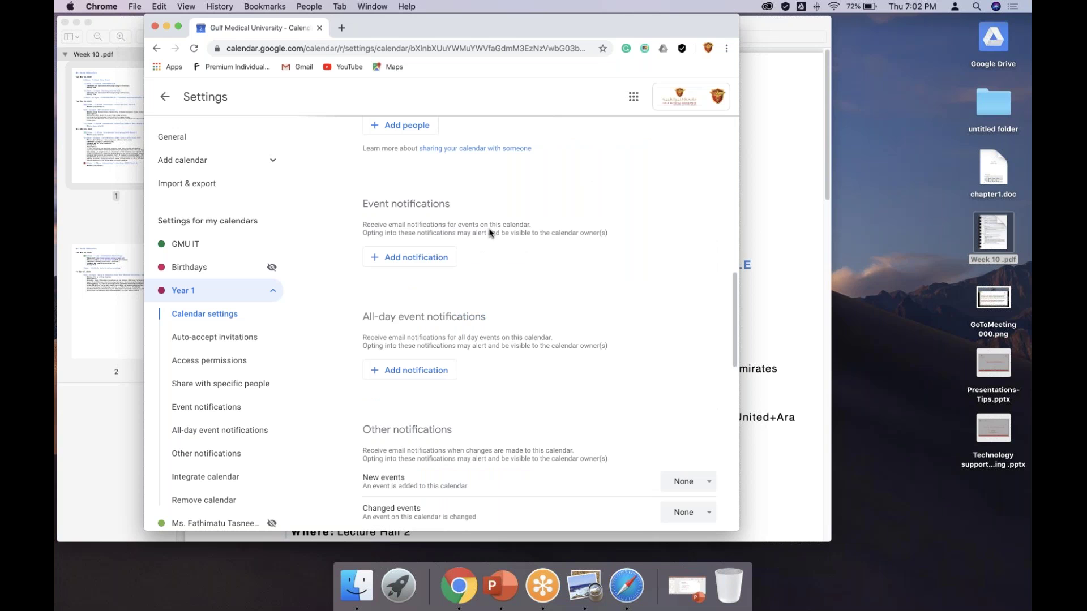
{"action": "scroll", "coordinate": [490, 232], "scroll_direction": "down", "scroll_amount": 8}
{"action": "left_click", "coordinate": [465, 296]}
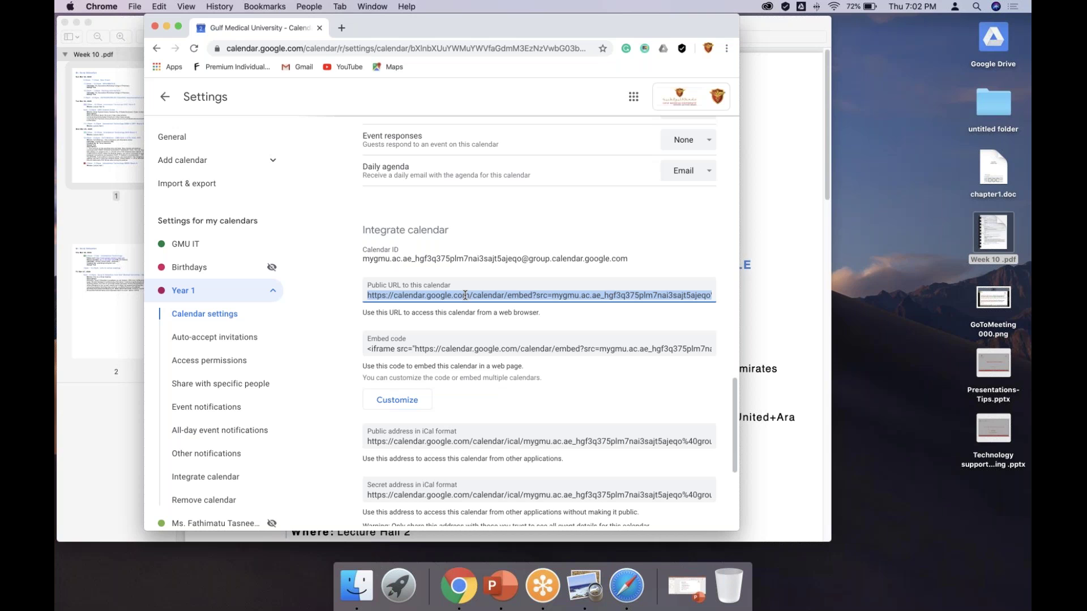
{"action": "scroll", "coordinate": [445, 210], "scroll_direction": "up", "scroll_amount": 10}
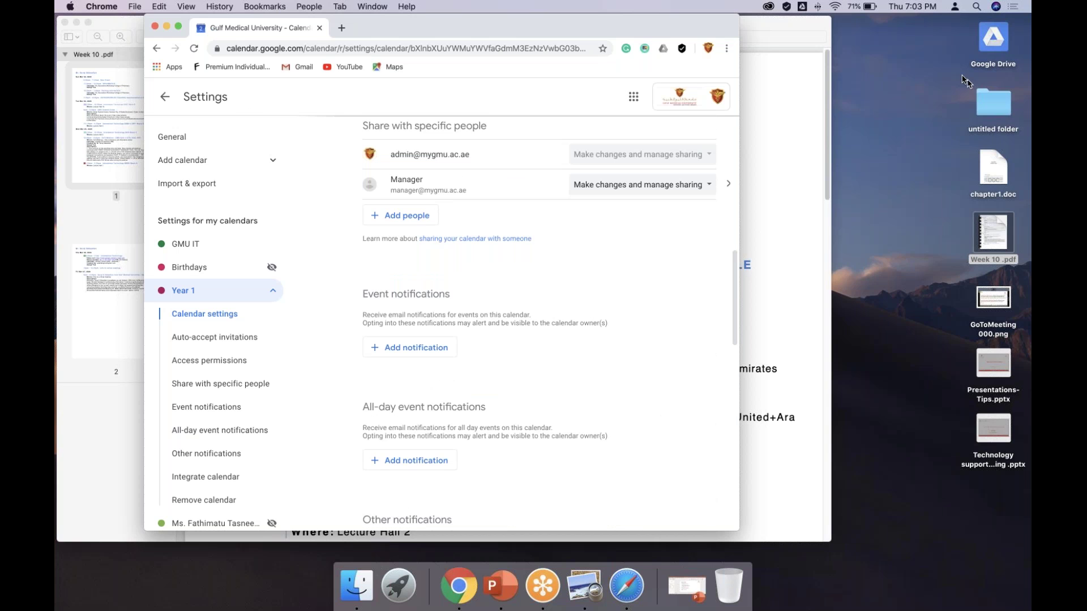
{"action": "left_click", "coordinate": [342, 28]}
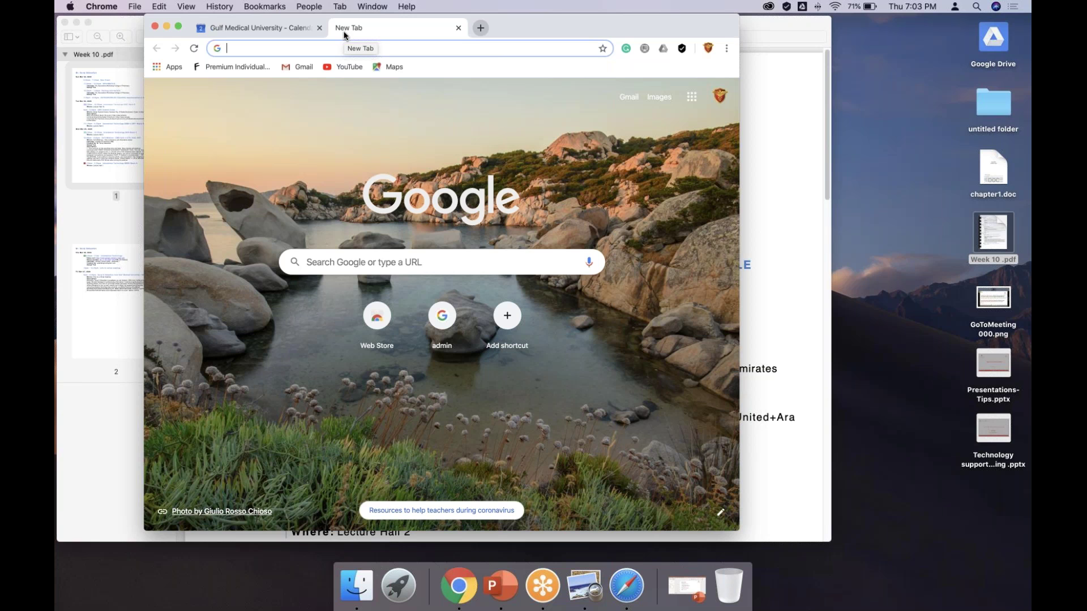
Search Google for 'google calendar to excel'
{"action": "type", "text": "goglr"}
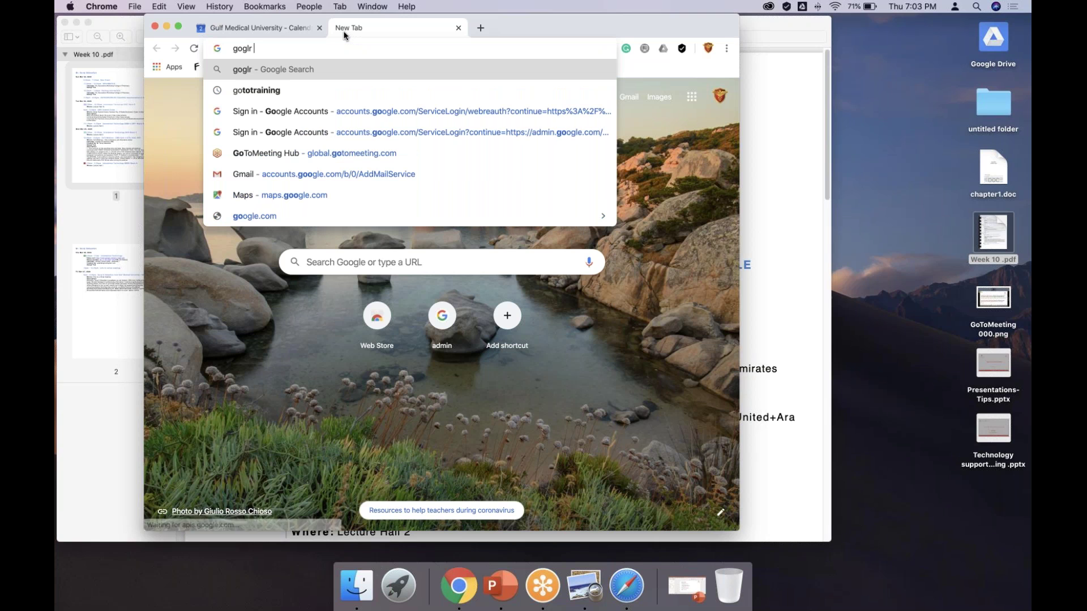
{"action": "key", "text": "BackSpace"}
{"action": "key", "text": "BackSpace"}
{"action": "key", "text": "BackSpace"}
{"action": "type", "text": "oglre"}
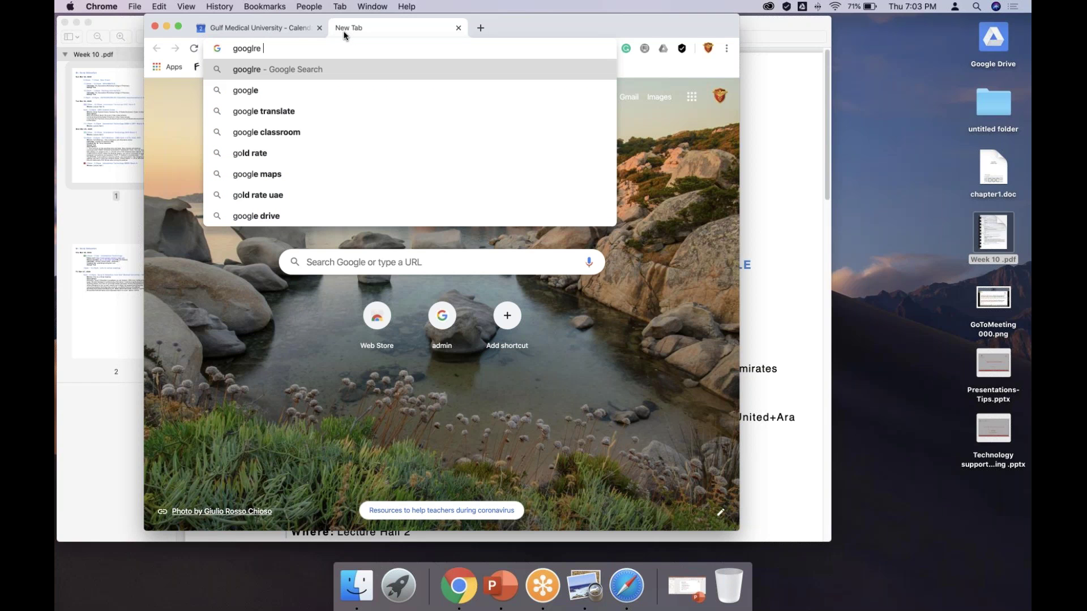
{"action": "key", "text": "BackSpace"}
{"action": "key", "text": "BackSpace"}
{"action": "key", "text": "BackSpace"}
{"action": "type", "text": "e claender to"}
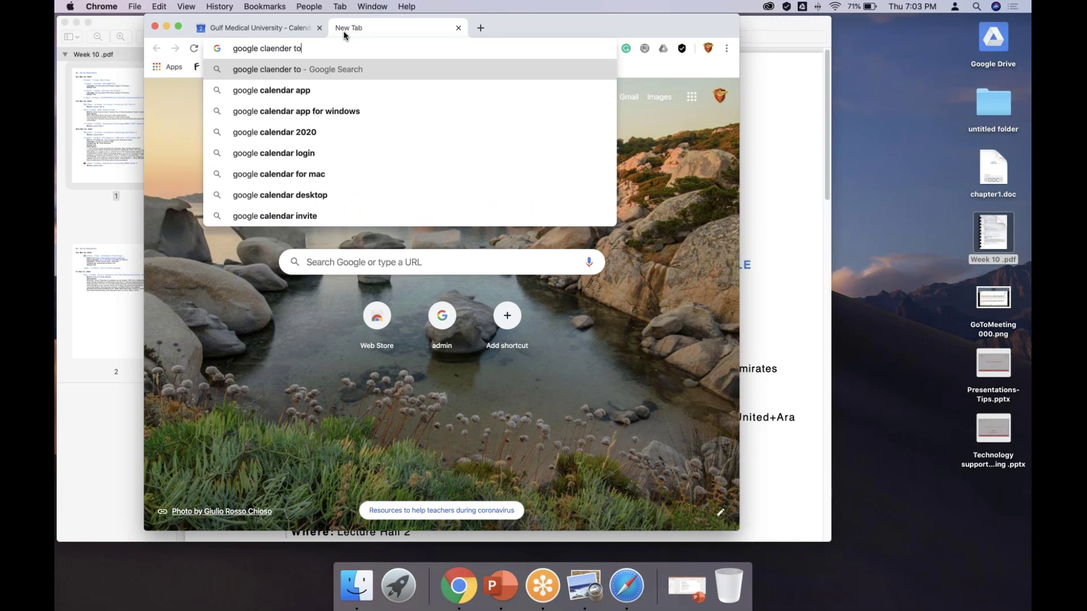
{"action": "type", "text": " excsl"}
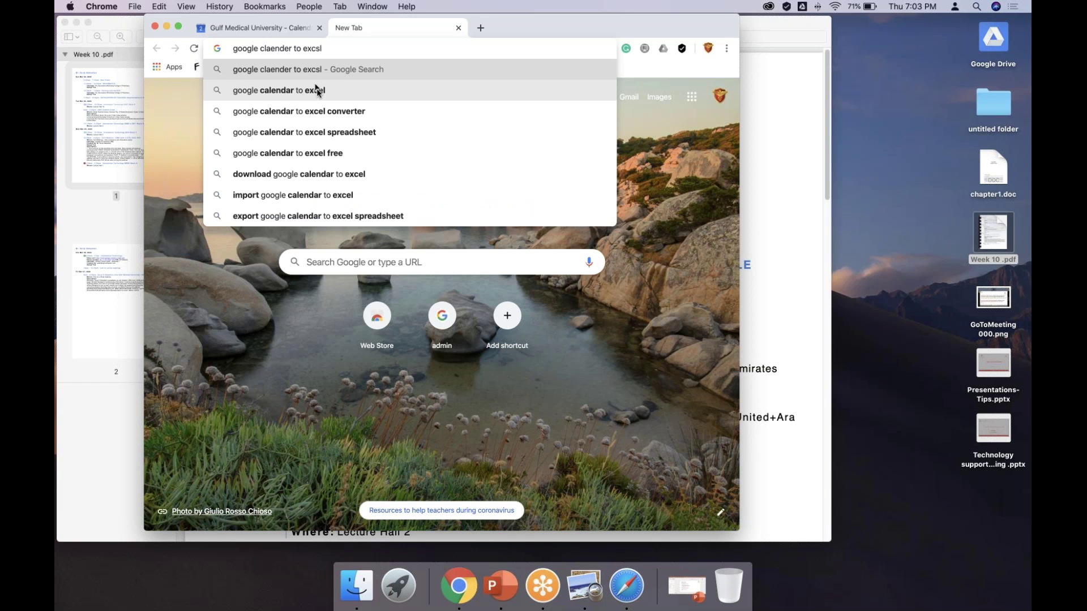
{"action": "left_click", "coordinate": [317, 91]}
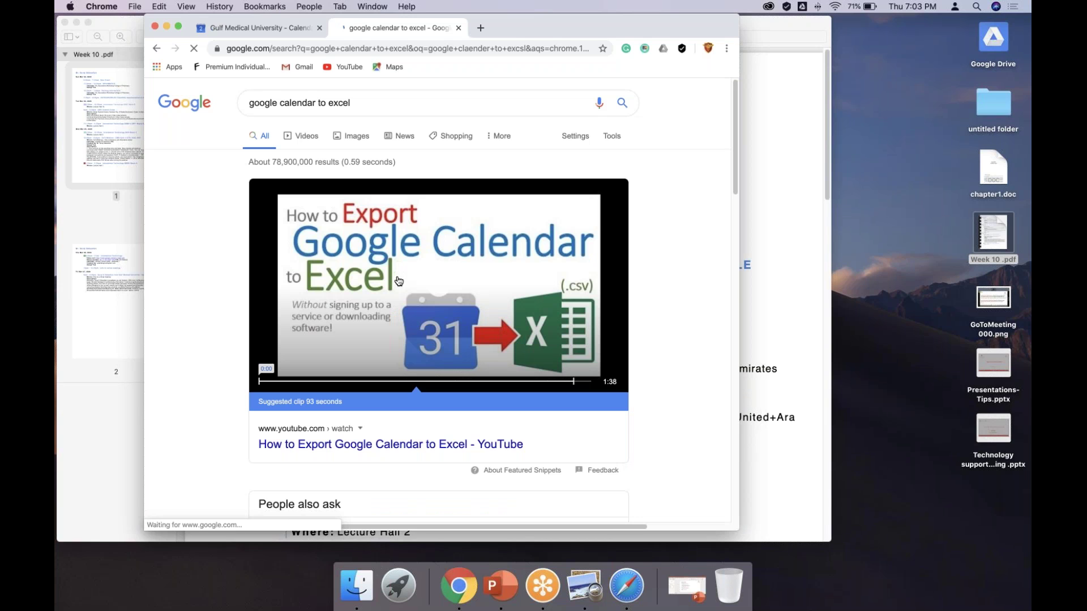
Scroll the search results and close the Week 10 PDF Preview window behind Chrome
{"action": "scroll", "coordinate": [398, 281], "scroll_direction": "down", "scroll_amount": 10}
{"action": "right_click", "coordinate": [398, 278]}
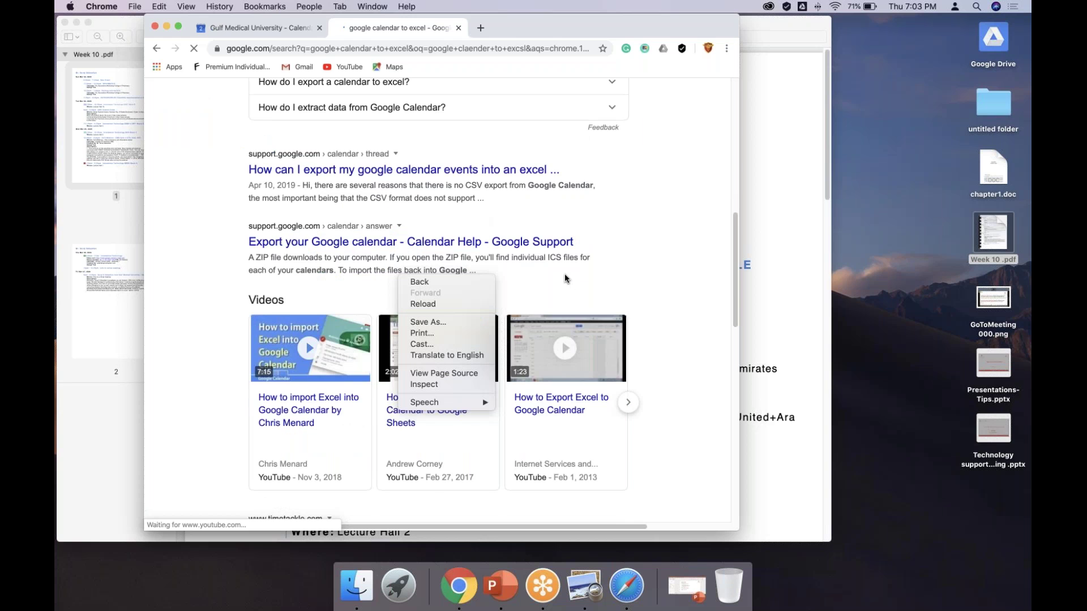
{"action": "left_click", "coordinate": [565, 275]}
{"action": "scroll", "coordinate": [565, 275], "scroll_direction": "down", "scroll_amount": 5}
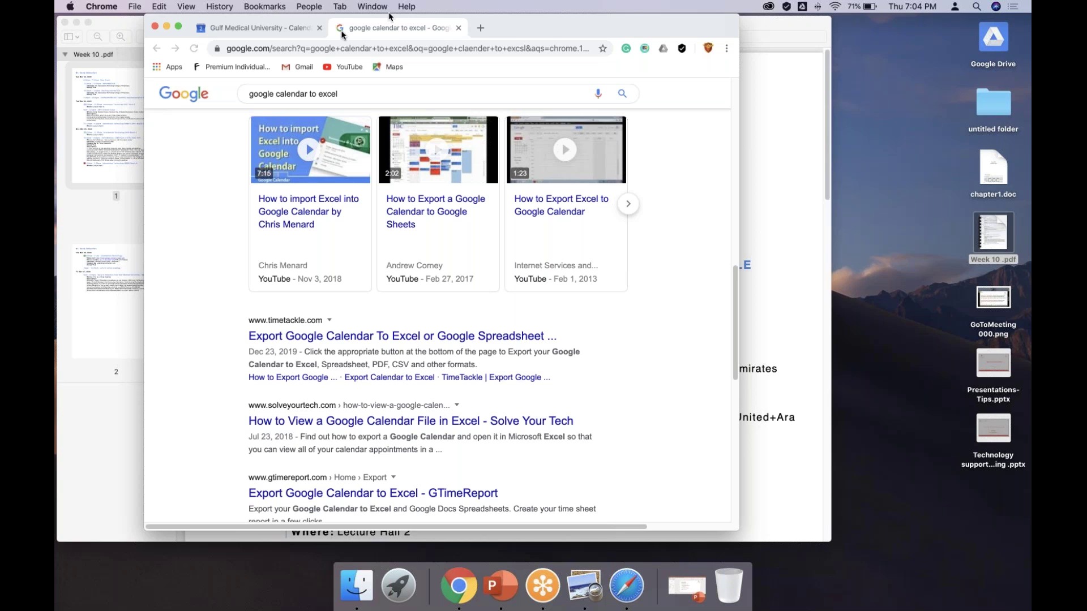
{"action": "left_click", "coordinate": [64, 22]}
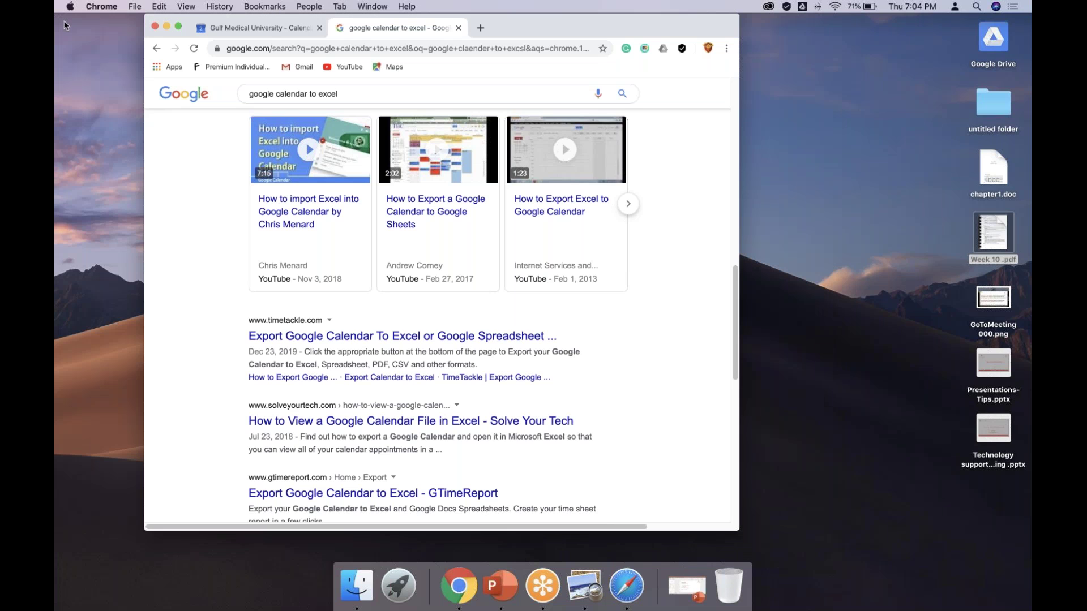
Close the search tab, go full screen, select the Year 1 embed code, then return to the calendar
{"action": "left_click", "coordinate": [462, 28]}
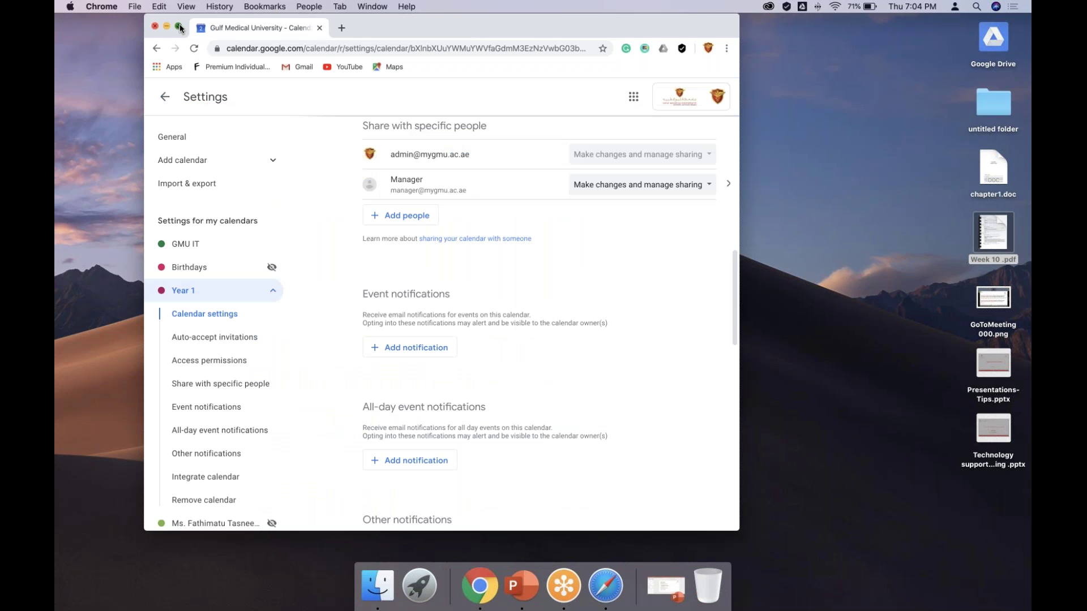
{"action": "left_click", "coordinate": [180, 27]}
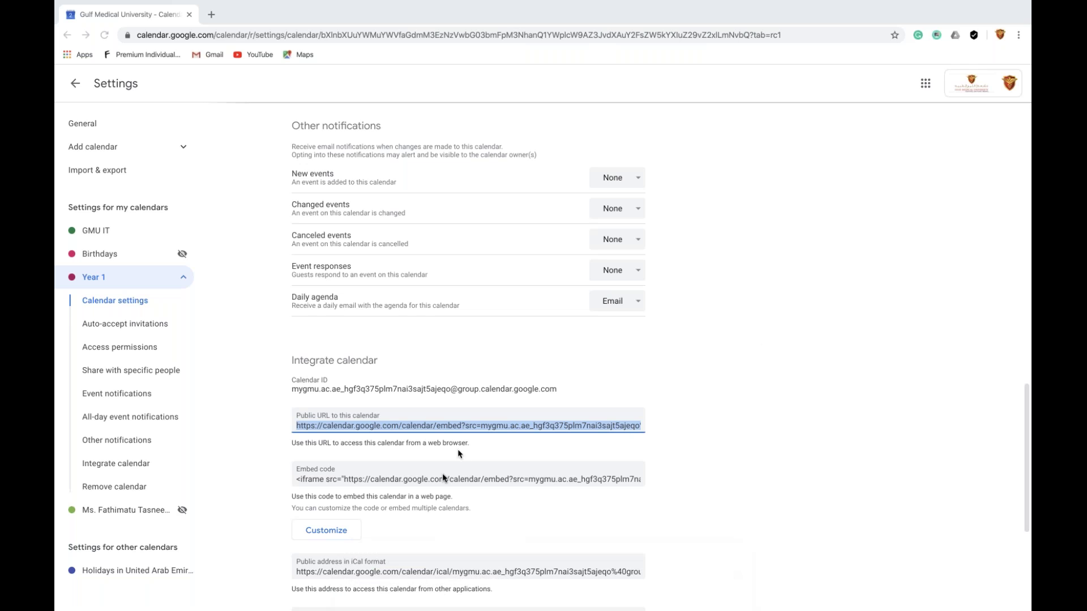
{"action": "left_click", "coordinate": [442, 482]}
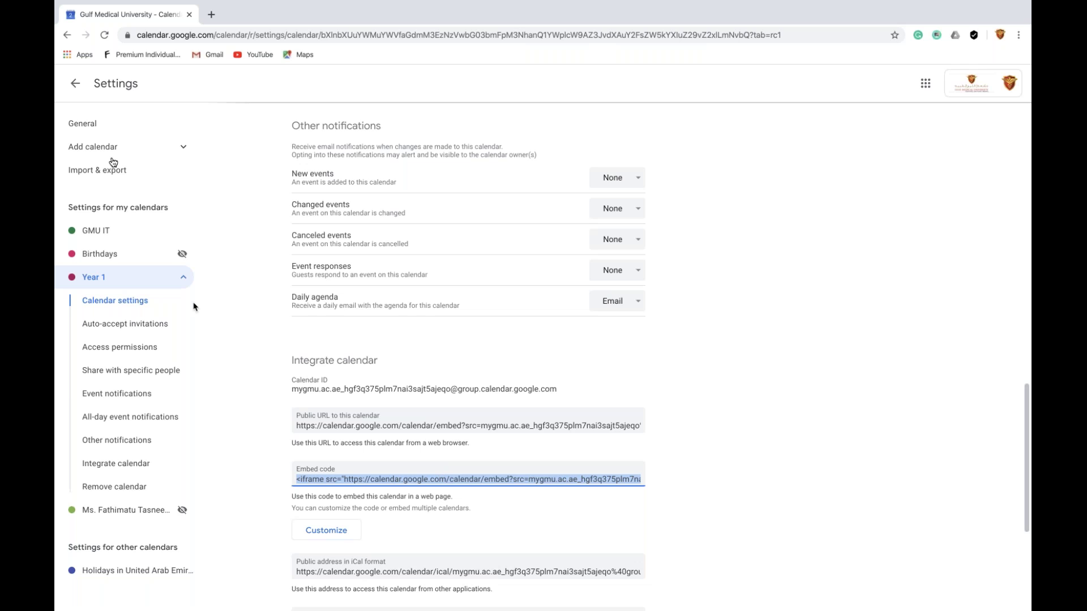
{"action": "left_click", "coordinate": [81, 94]}
{"action": "left_click", "coordinate": [75, 83]}
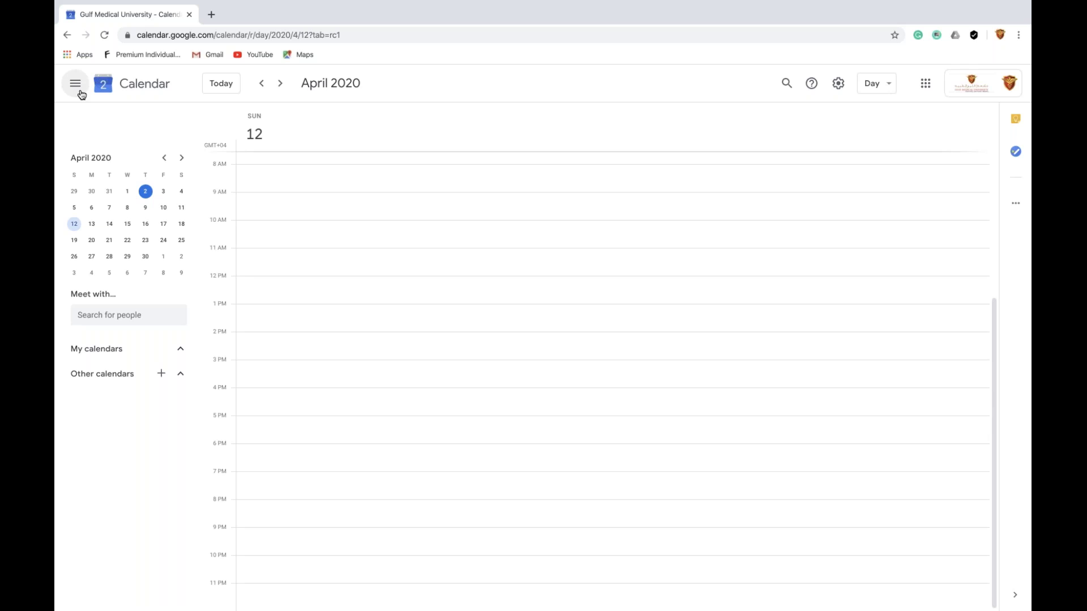
Reopen Year 1's Settings and sharing from its menu, then switch to Chrome in the Dock
{"action": "left_click", "coordinate": [179, 424]}
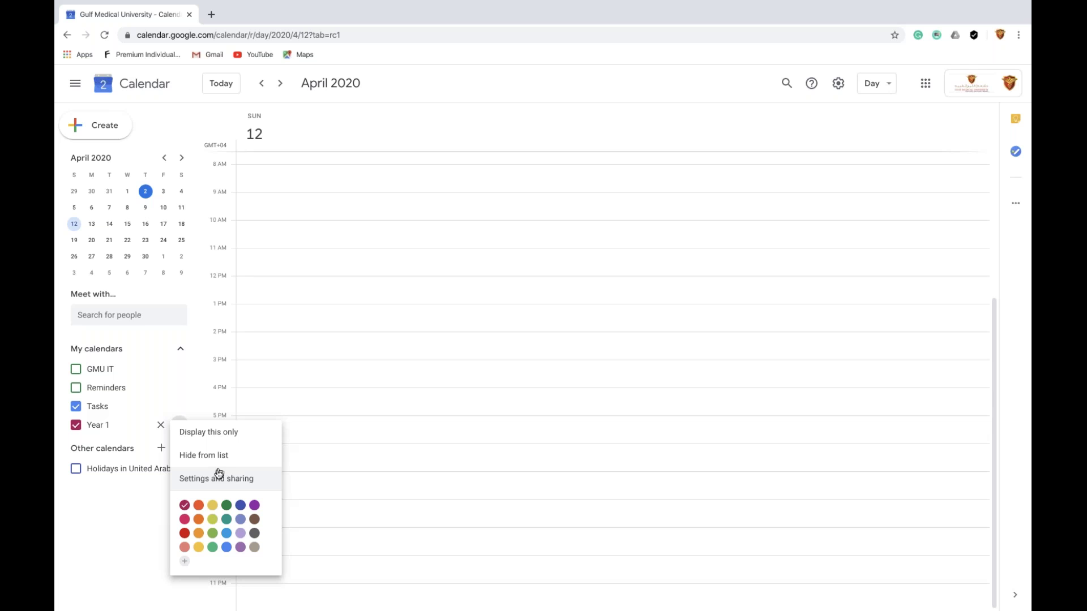
{"action": "left_click", "coordinate": [219, 474]}
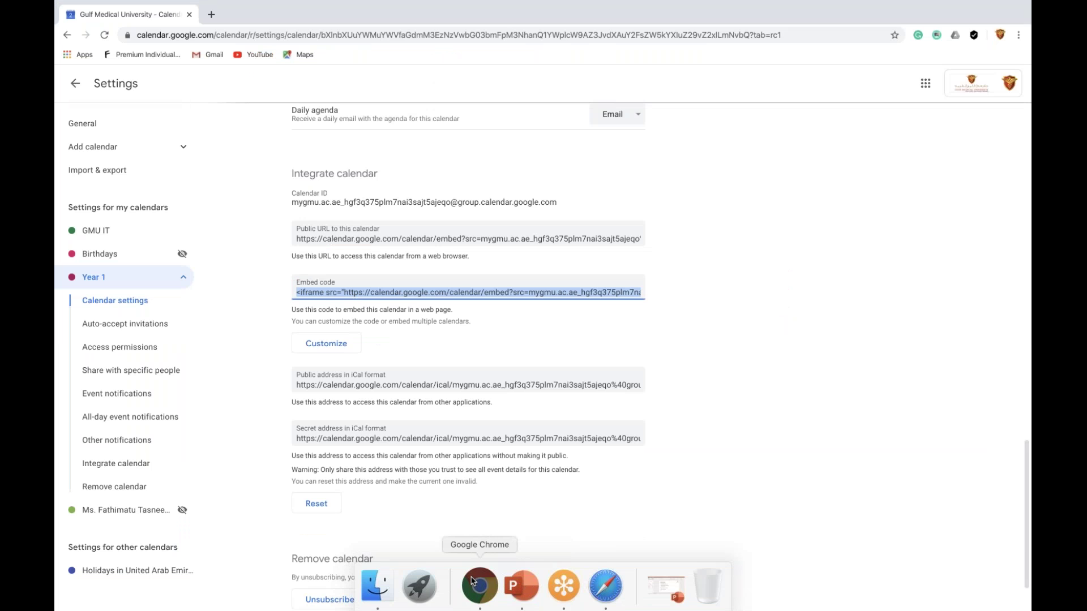
{"action": "left_click", "coordinate": [471, 581]}
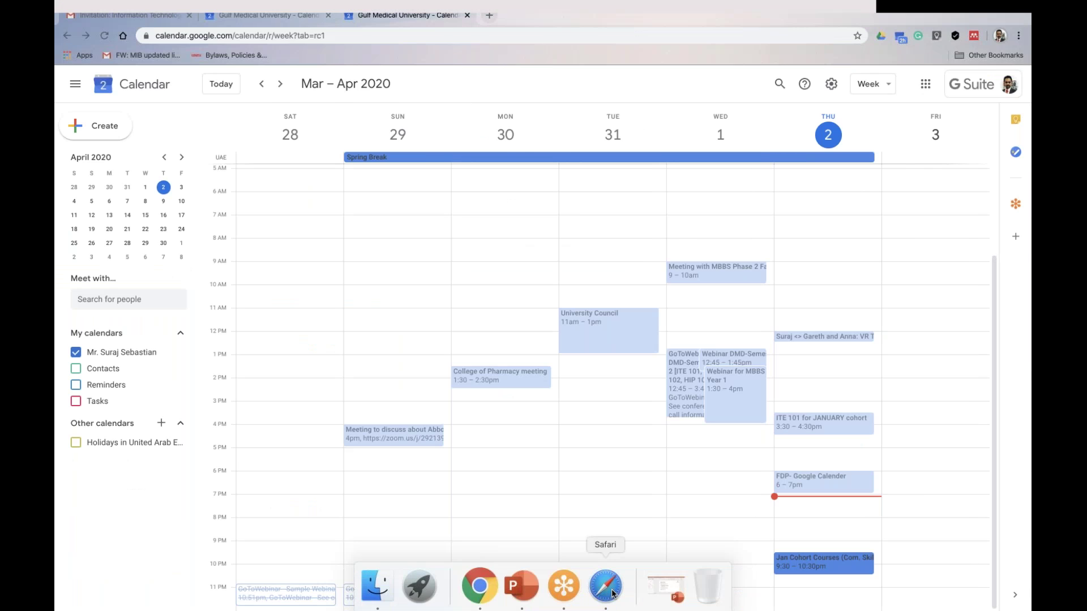
Enter 'Timetable' as the Moodle page name, glance at Course categories, and return to the form
{"action": "left_click", "coordinate": [605, 586]}
{"action": "type", "text": "im"}
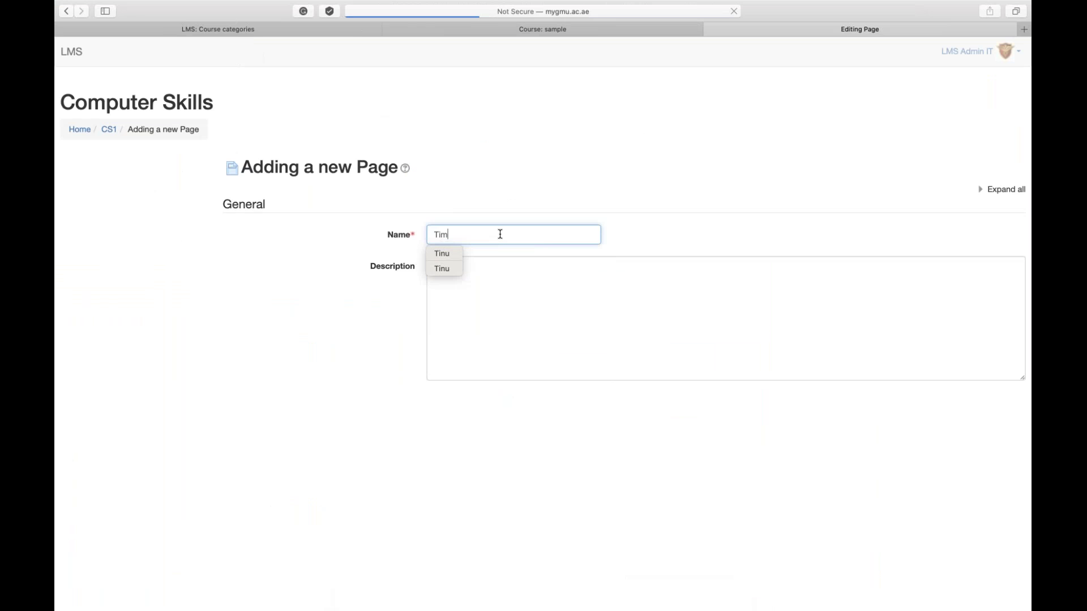
{"action": "type", "text": "etable"}
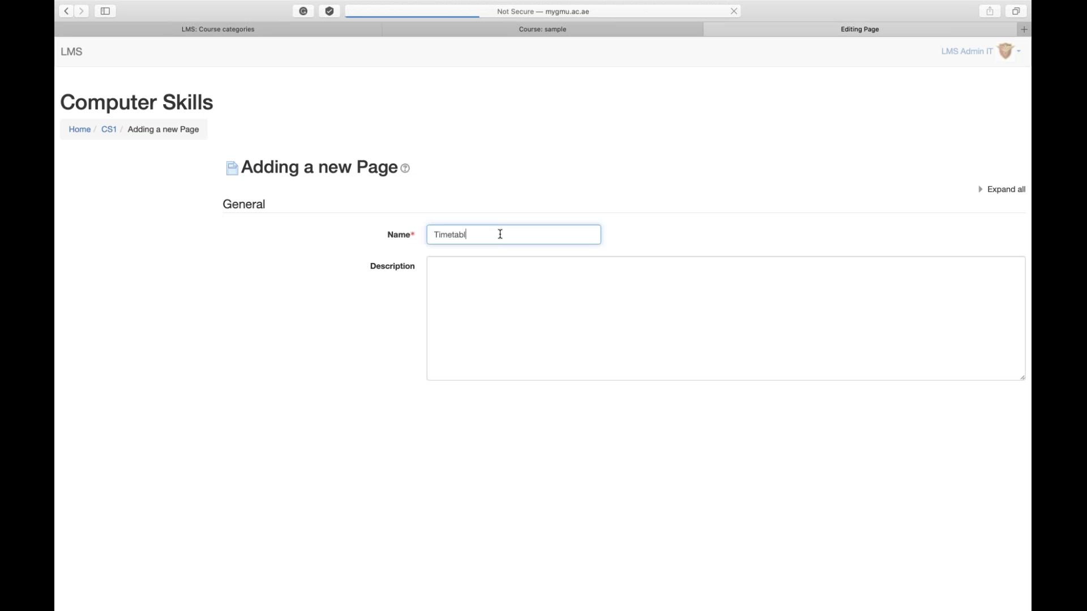
{"action": "left_click", "coordinate": [497, 298]}
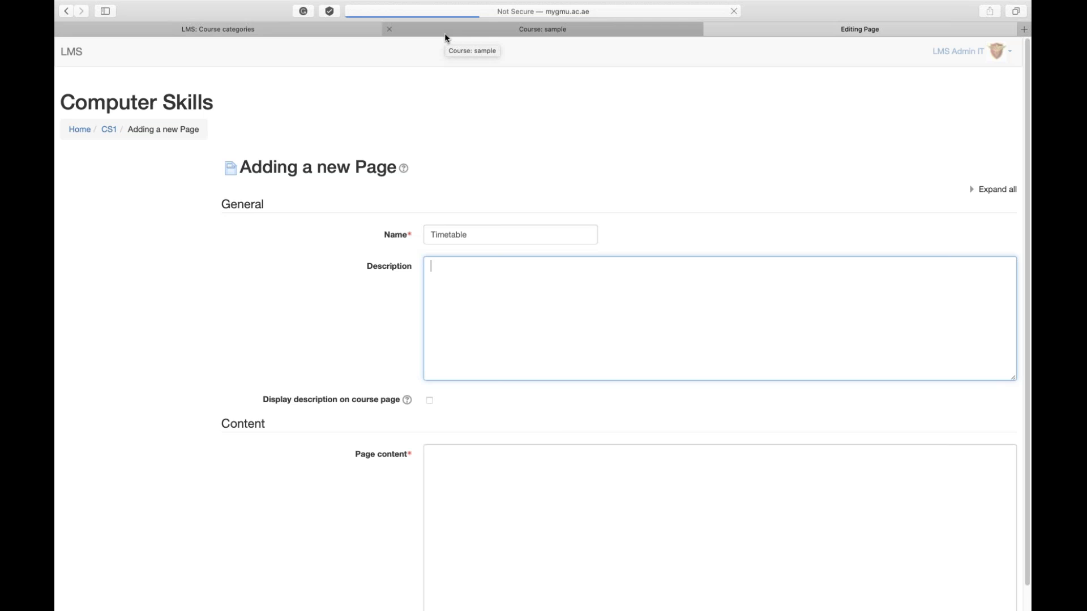
{"action": "scroll", "coordinate": [558, 421], "scroll_direction": "down", "scroll_amount": 1}
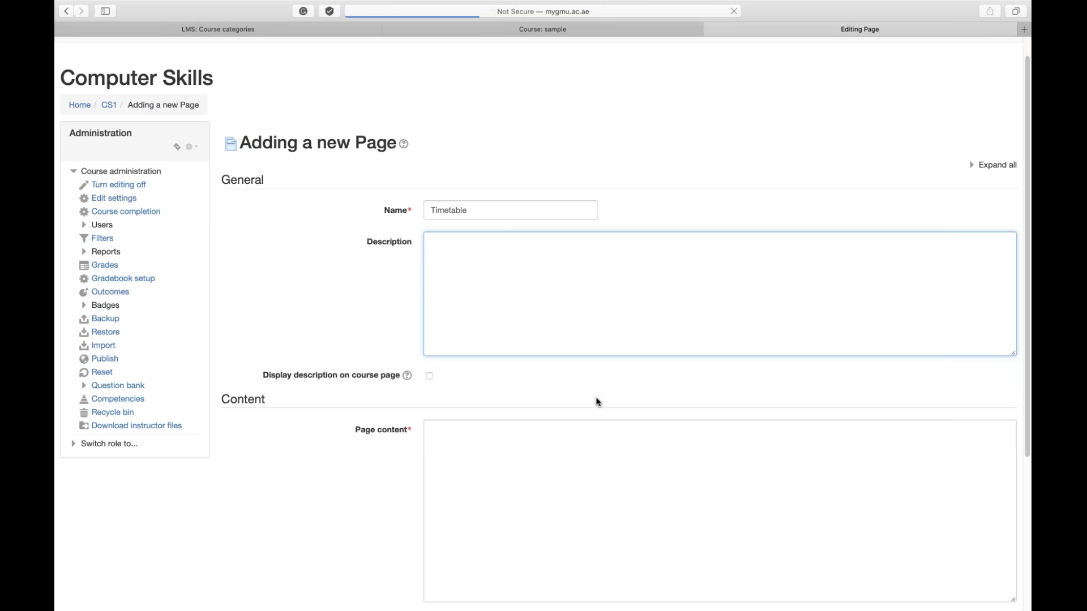
{"action": "left_click", "coordinate": [230, 32]}
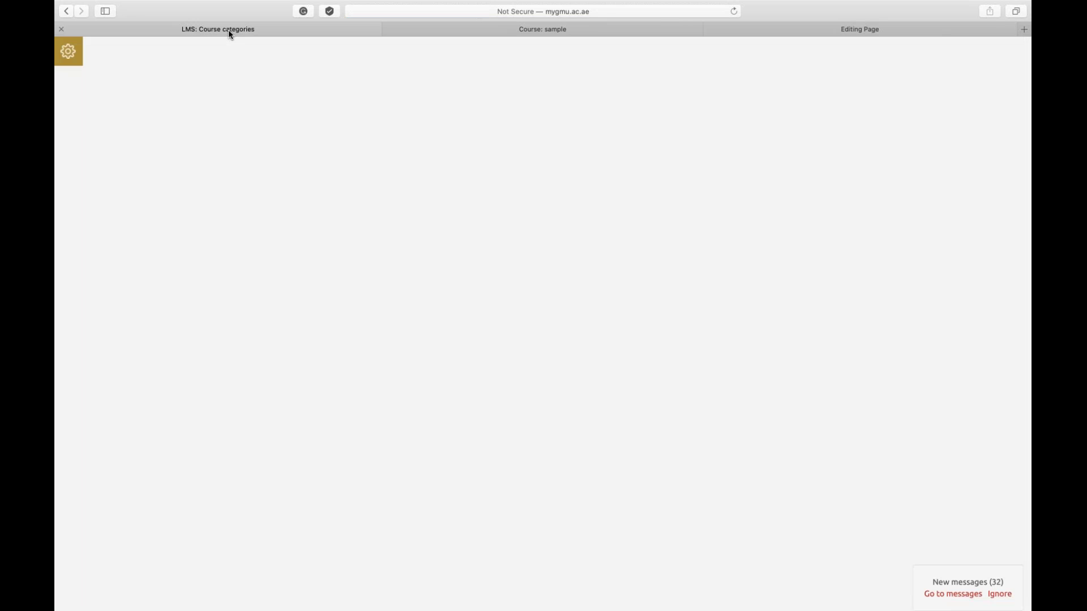
{"action": "left_click", "coordinate": [856, 35]}
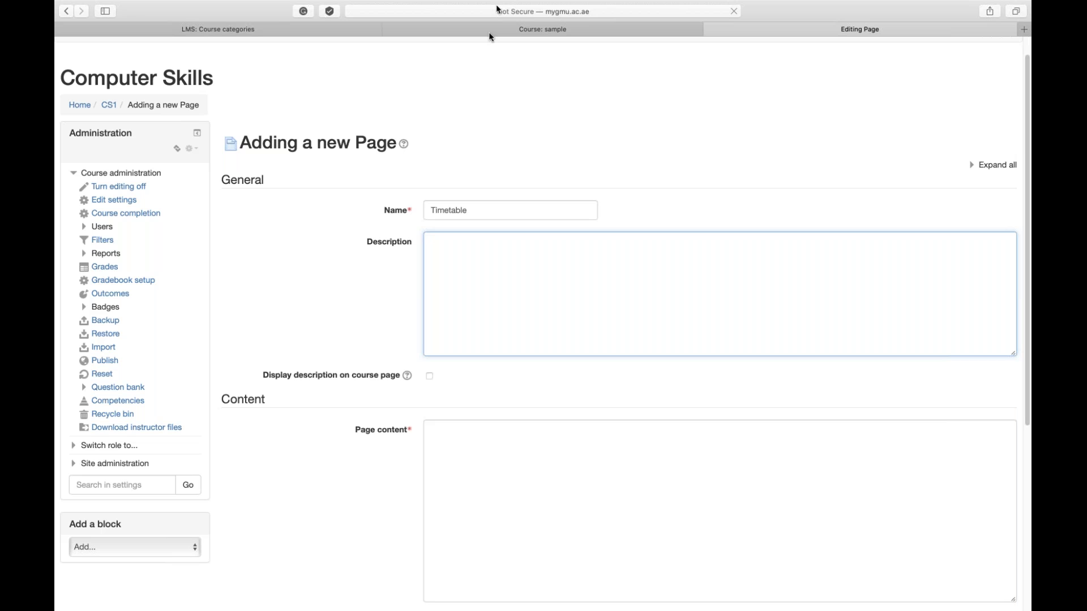
{"action": "scroll", "coordinate": [485, 262], "scroll_direction": "down", "scroll_amount": 3}
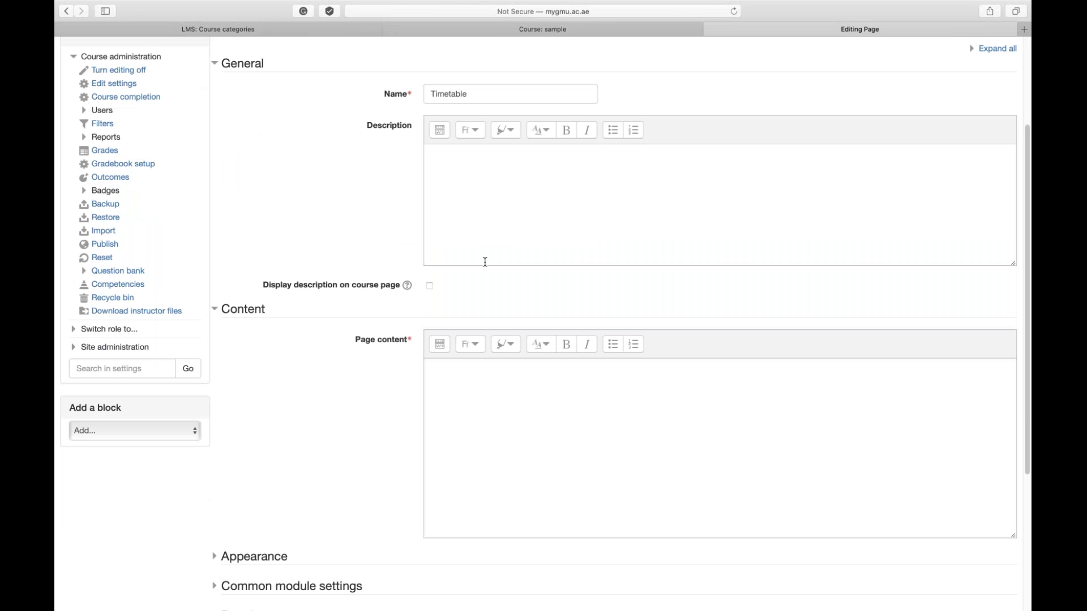
Paste the Year 1 iframe into Page content's HTML source with width 1000 and render the calendar
{"action": "left_click", "coordinate": [444, 345]}
{"action": "left_click", "coordinate": [445, 346]}
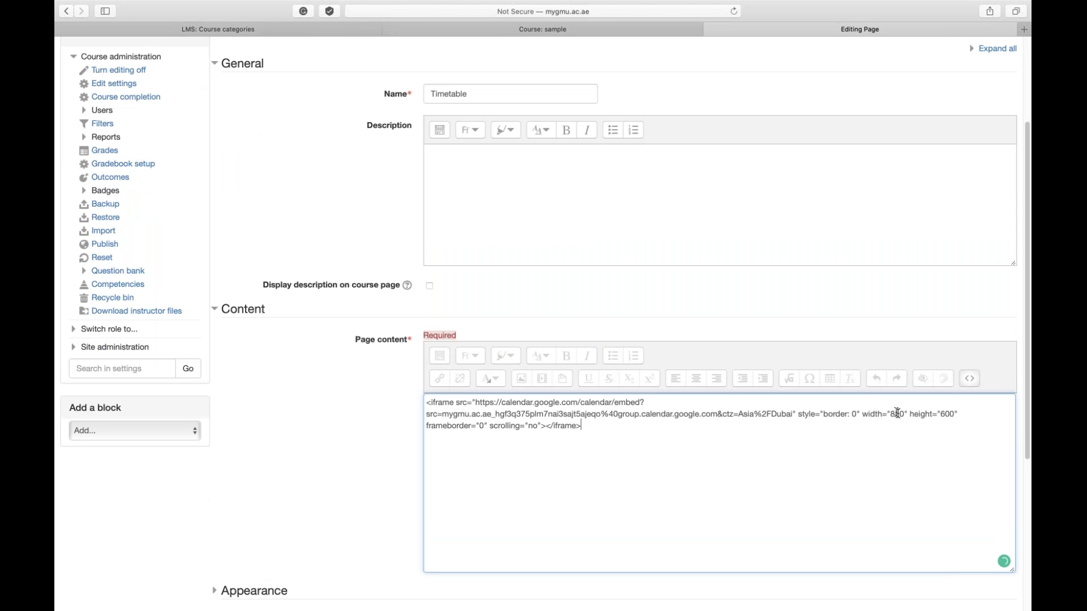
{"action": "type", "text": "0"}
{"action": "left_click", "coordinate": [968, 382]}
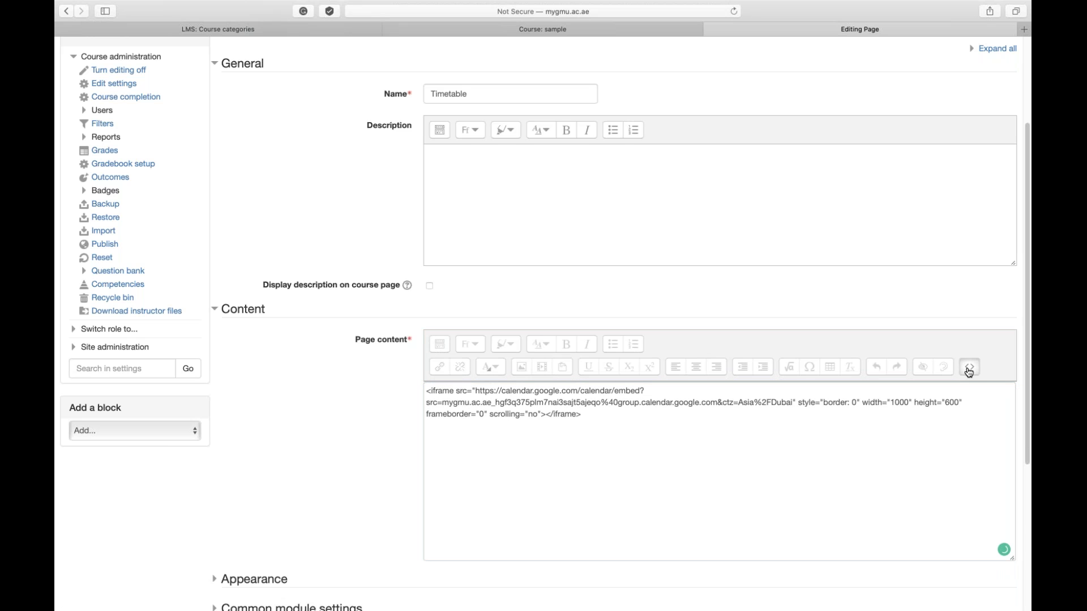
{"action": "left_click", "coordinate": [965, 369]}
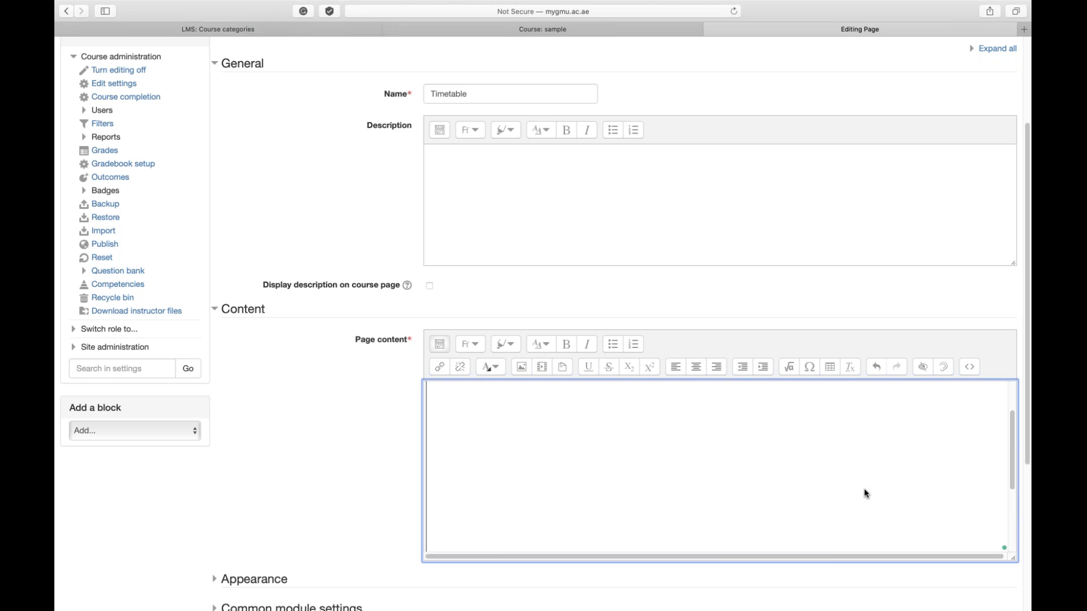
{"action": "scroll", "coordinate": [865, 494], "scroll_direction": "up", "scroll_amount": 5}
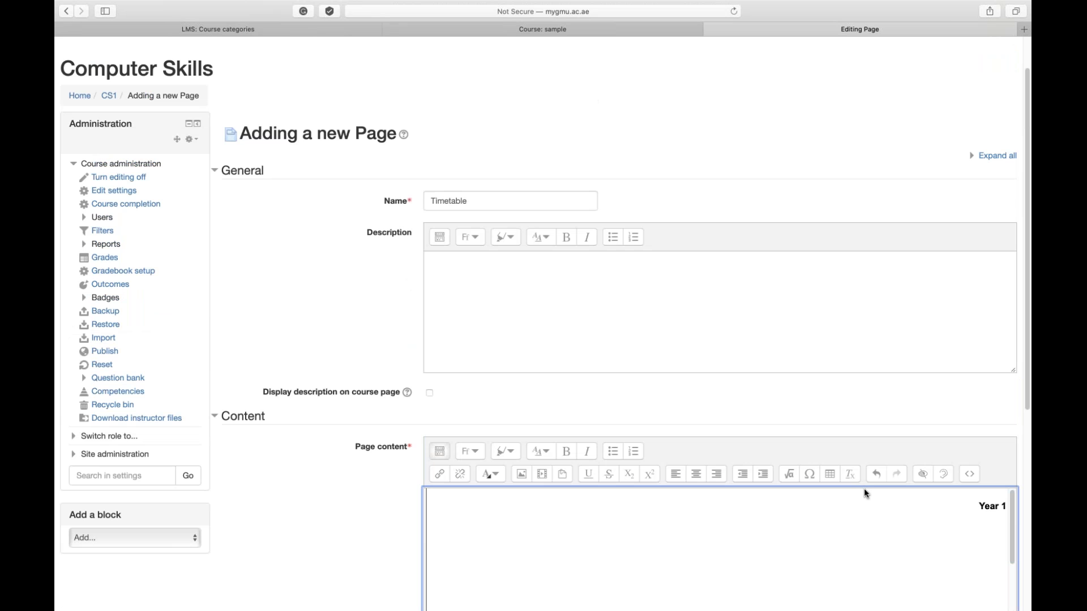
{"action": "scroll", "coordinate": [864, 493], "scroll_direction": "up", "scroll_amount": 2}
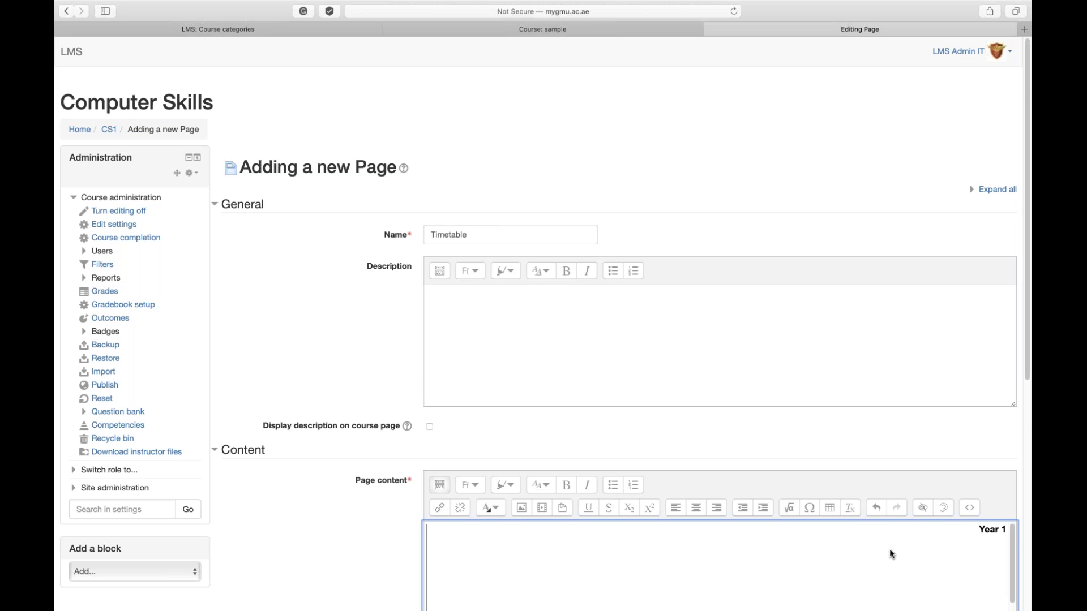
{"action": "key", "text": "super+a"}
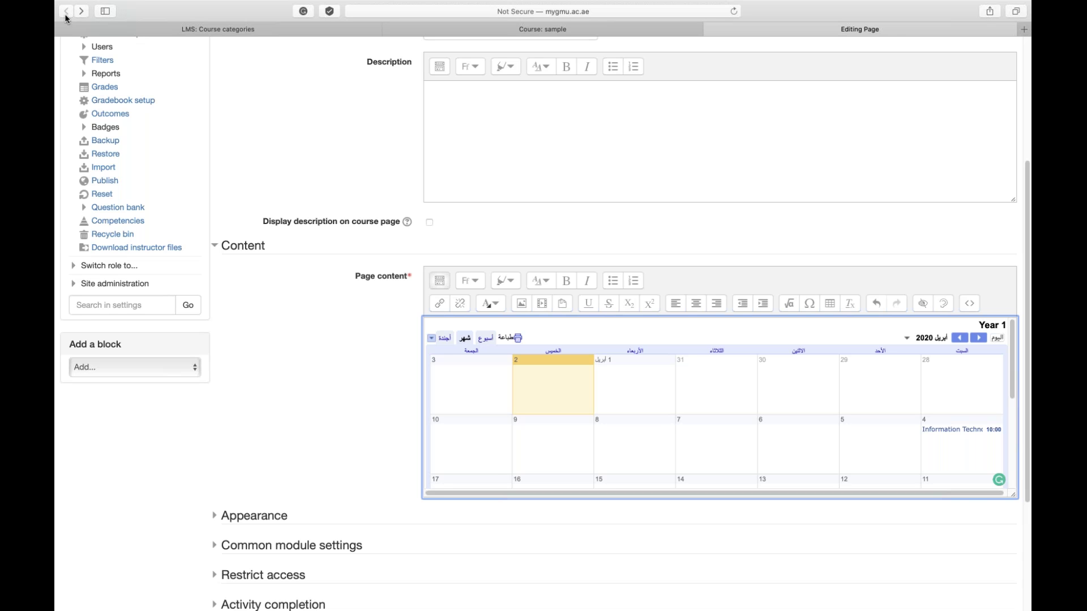
Go back from the page form to the Computer Skills course page, still in editing mode
{"action": "left_click", "coordinate": [66, 14]}
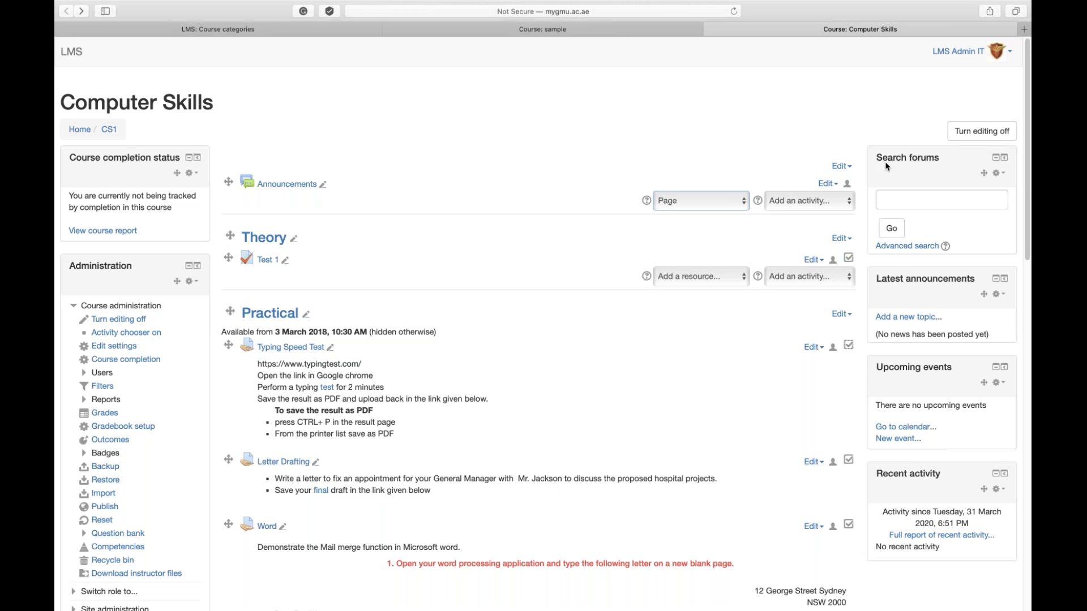
{"action": "key", "text": "super+Tab"}
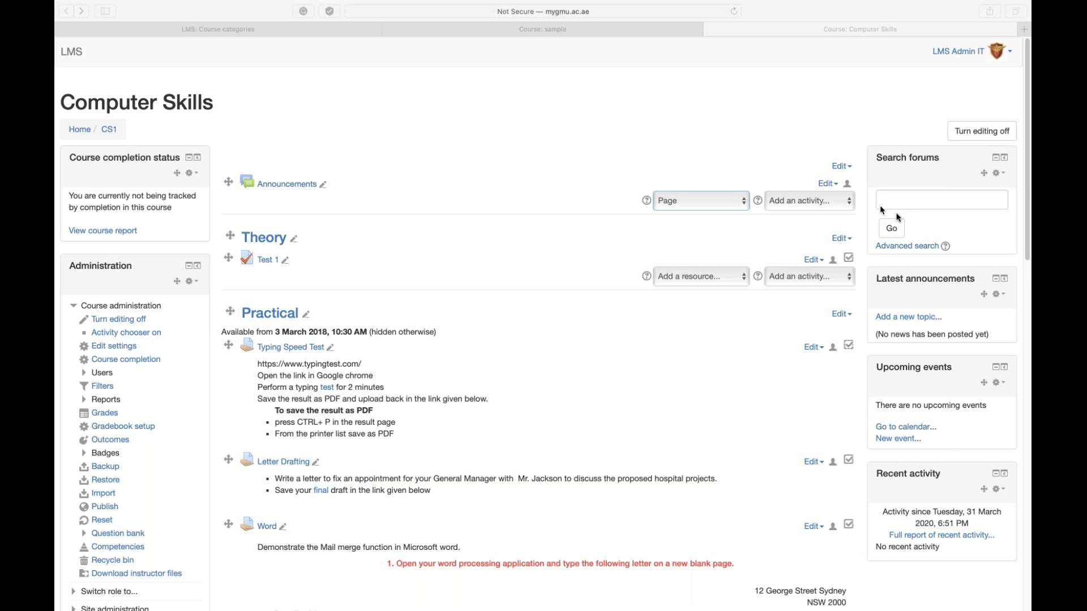
{"action": "left_click", "coordinate": [897, 225]}
{"action": "mouse_move", "coordinate": [847, 4]}
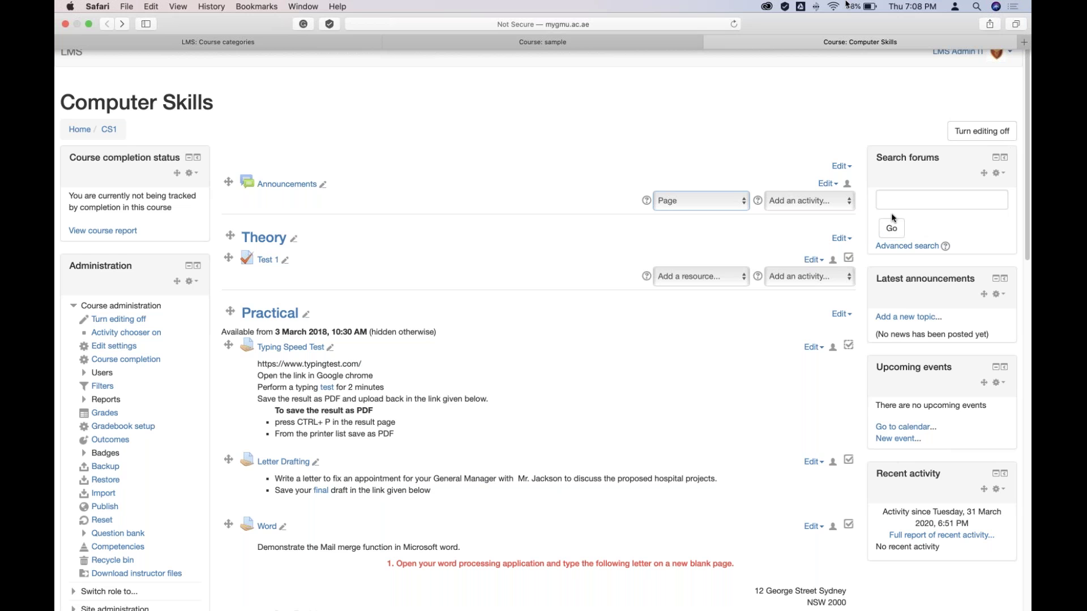